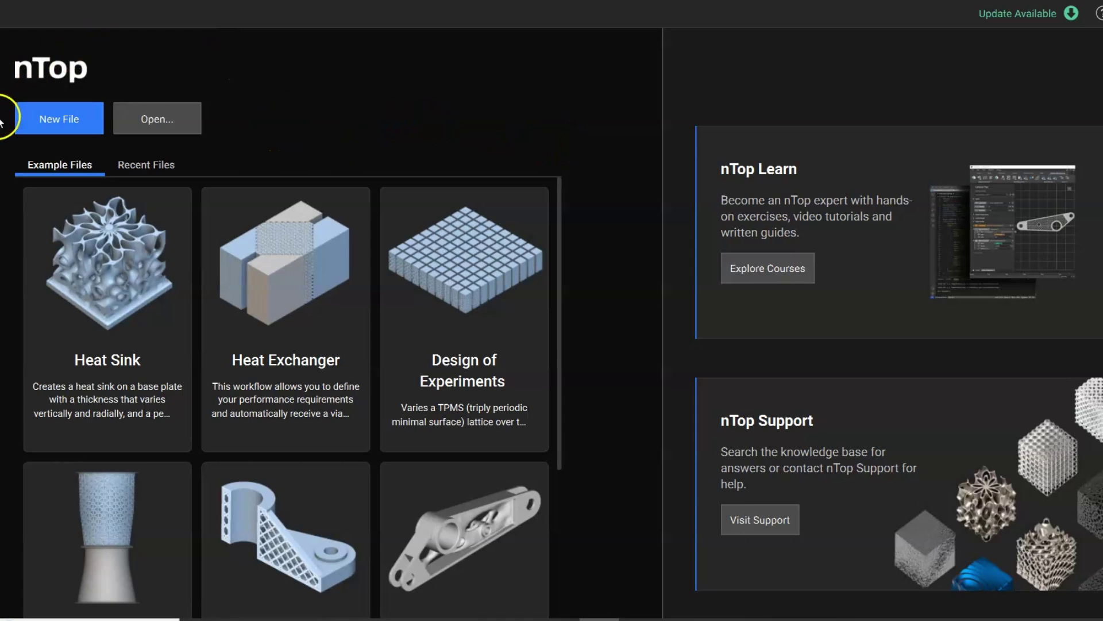
Step: Start a new notebook and add a 10 mm Cube centred at 0, 0, 0
{"action": "left_click", "coordinate": [45, 122]}
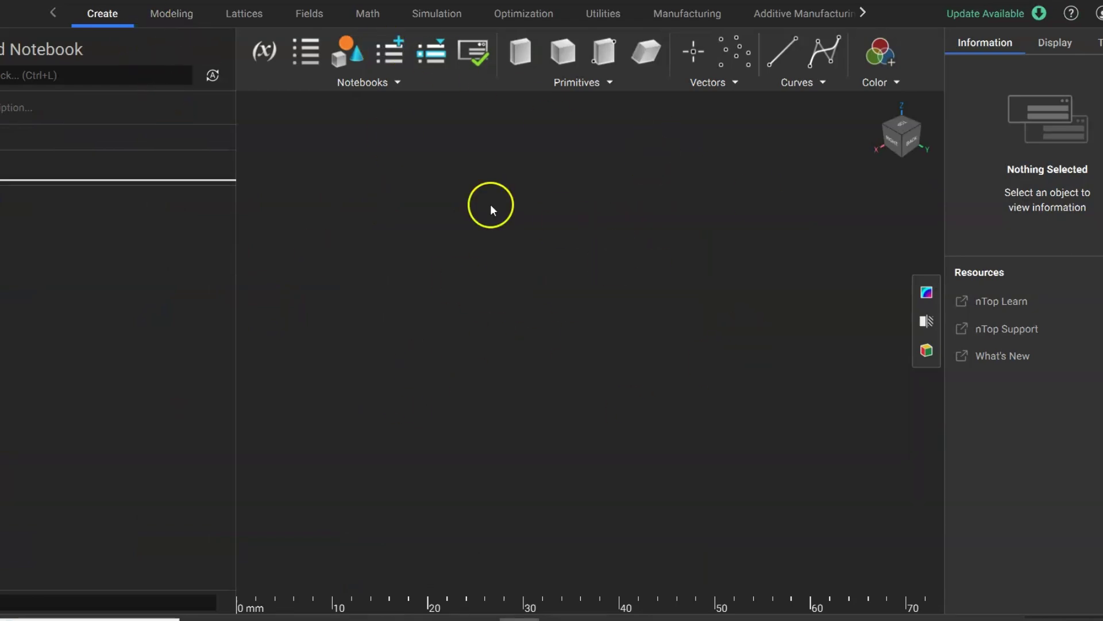
{"action": "left_click", "coordinate": [368, 13]}
{"action": "left_click", "coordinate": [102, 13]}
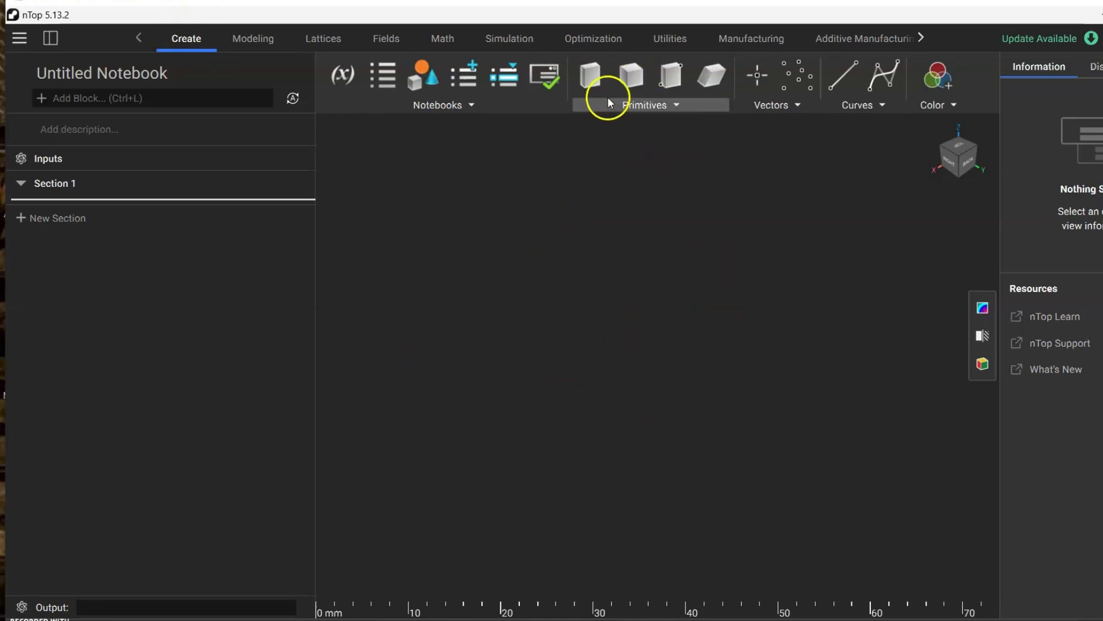
{"action": "left_click", "coordinate": [641, 104]}
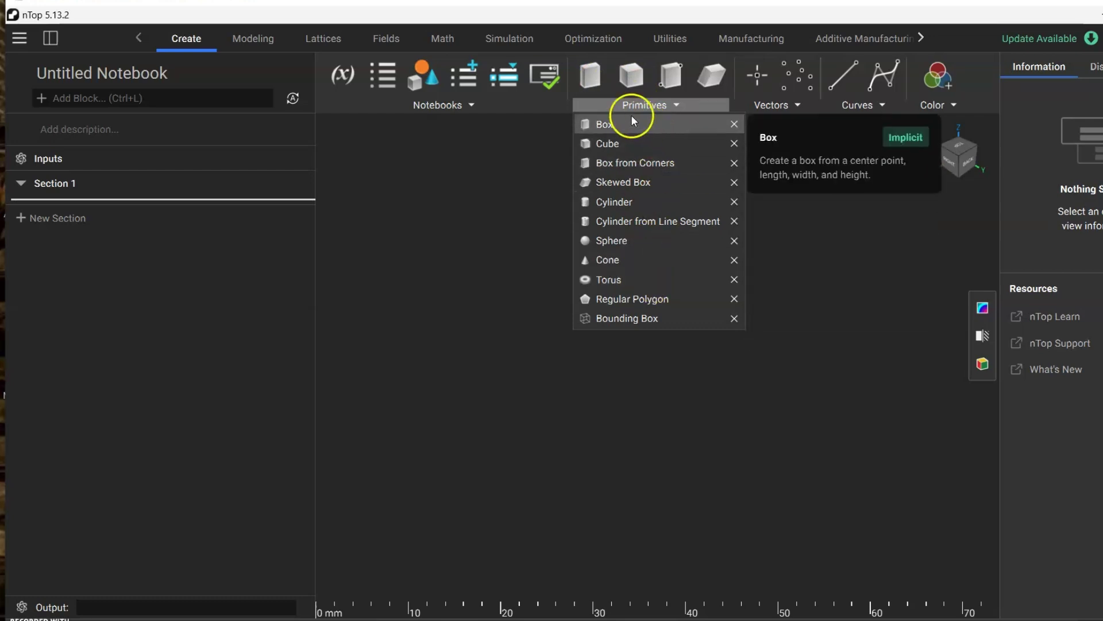
{"action": "left_click", "coordinate": [622, 106]}
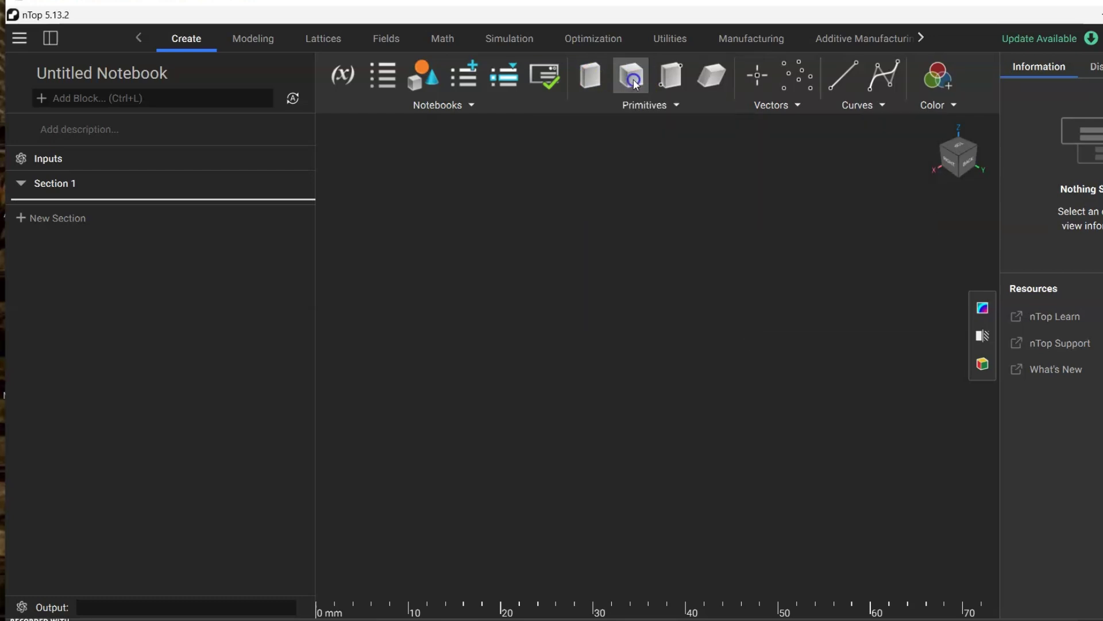
{"action": "left_click", "coordinate": [633, 76]}
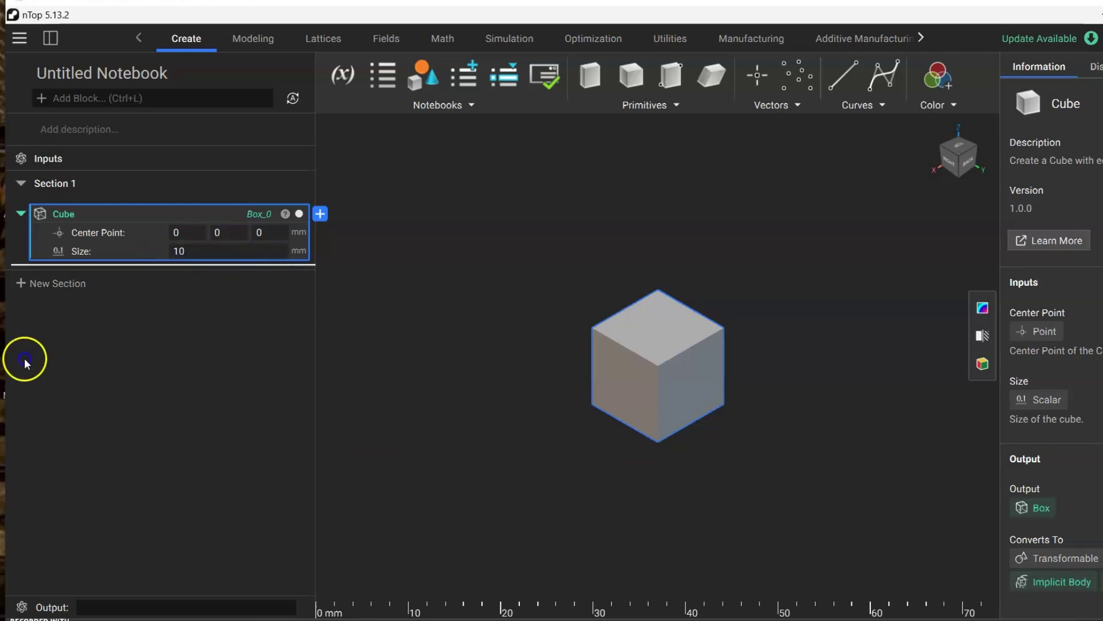
Step: Add a Rectangular Volume Lattice with 5 mm unit cells and plug the Cube into its Volume
{"action": "left_click", "coordinate": [225, 119]}
{"action": "left_click", "coordinate": [256, 40]}
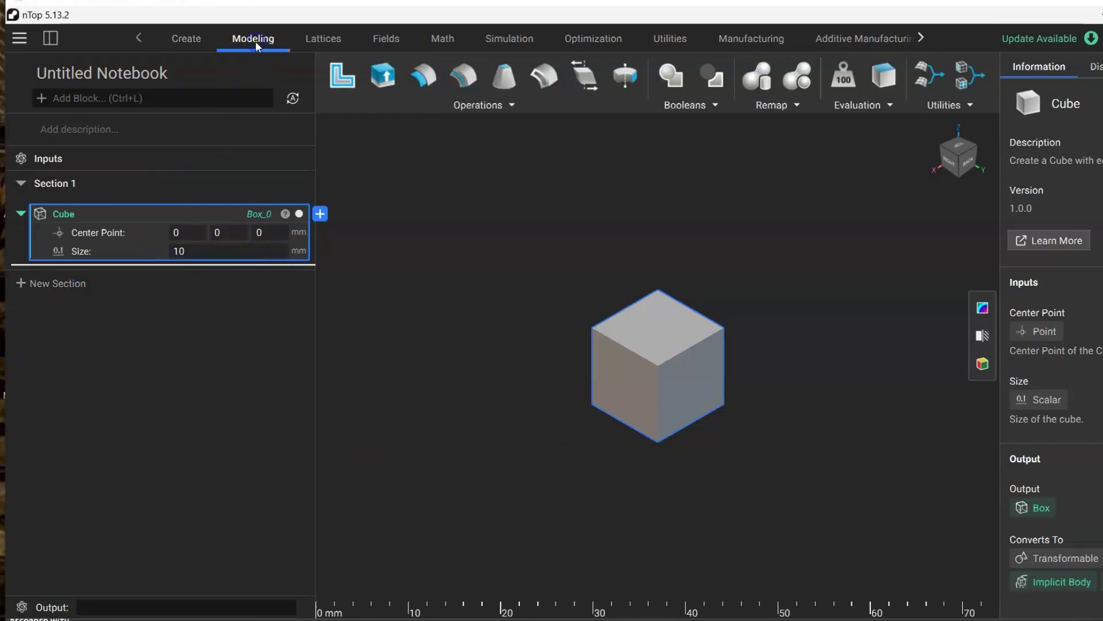
{"action": "left_click", "coordinate": [333, 42]}
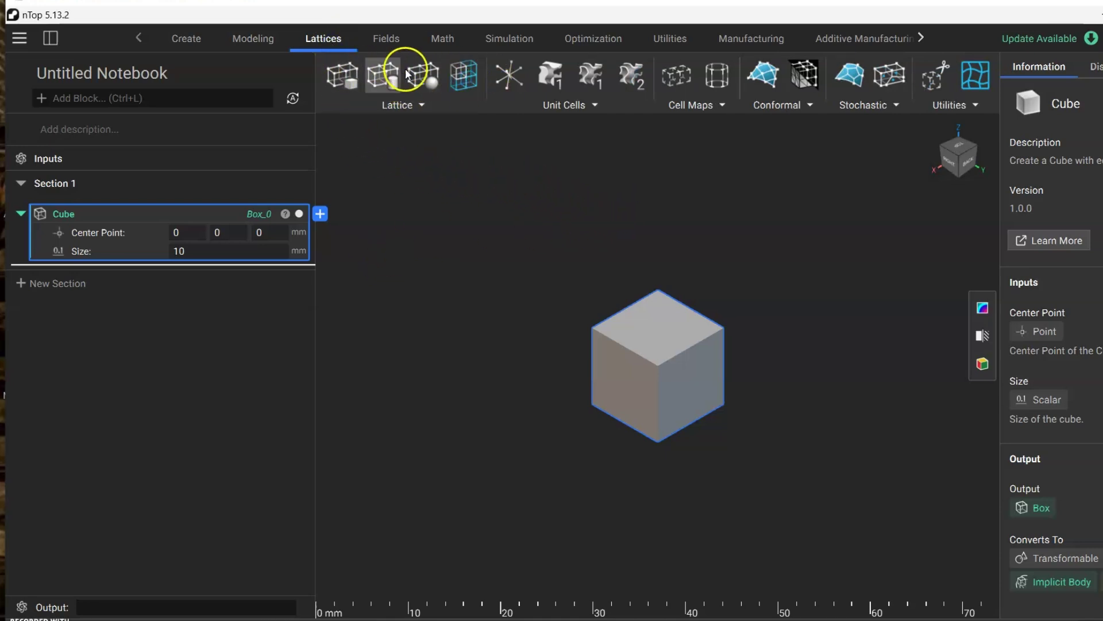
{"action": "left_click", "coordinate": [343, 76]}
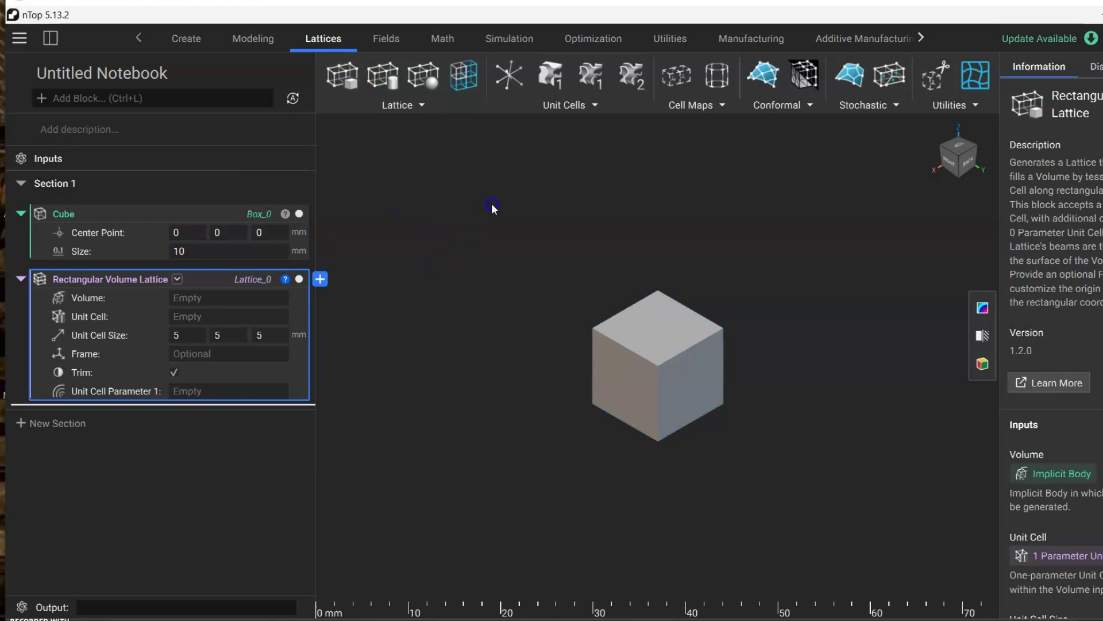
{"action": "left_click", "coordinate": [19, 214]}
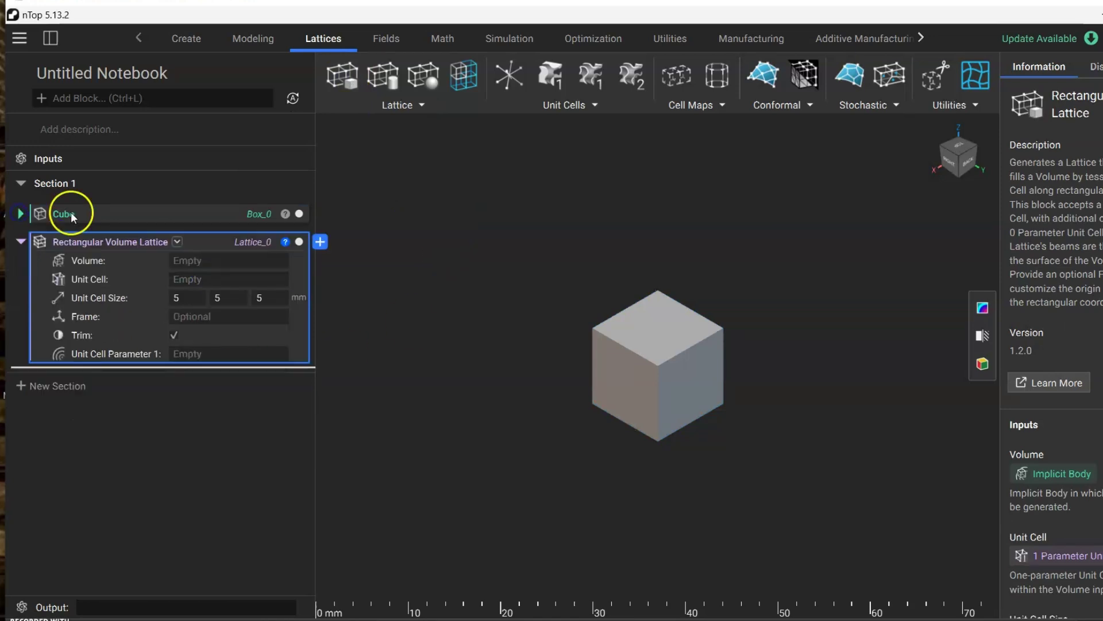
{"action": "left_click_drag", "start_coordinate": [62, 213], "coordinate": [205, 263]}
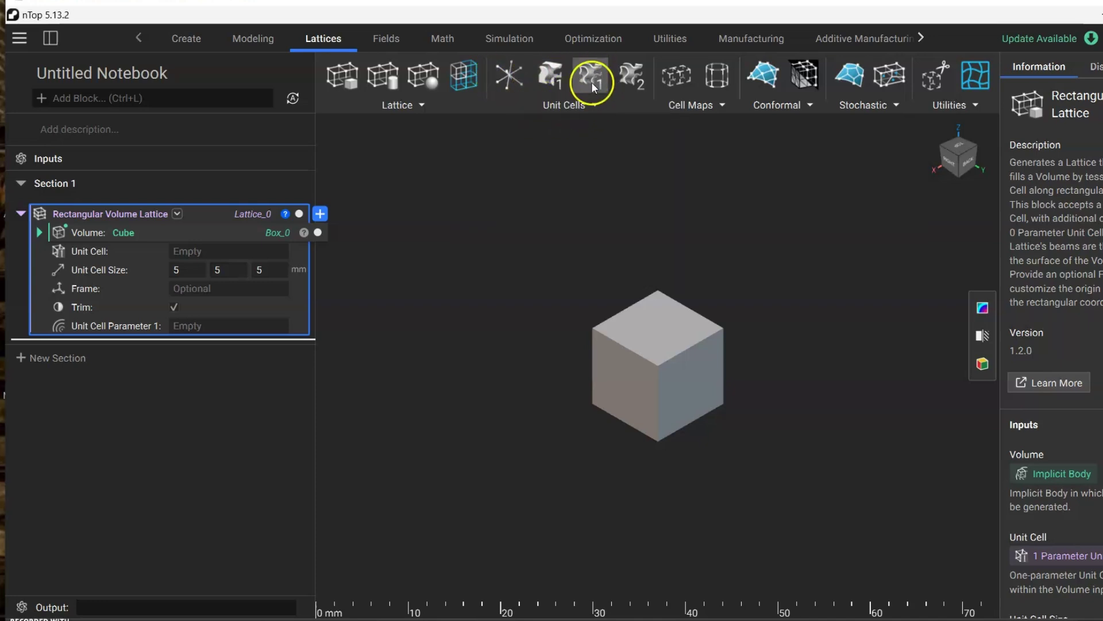
Step: Nest an Octet Graph Unit Cell in the lattice and set strut thickness to 0.5 mm
{"action": "left_click", "coordinate": [512, 74]}
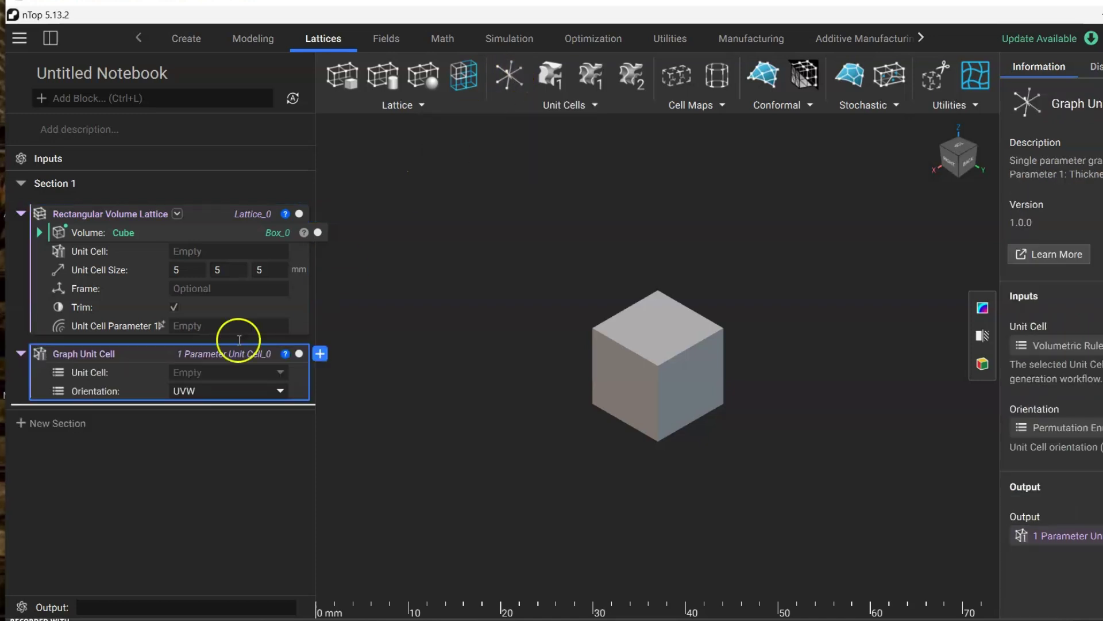
{"action": "left_click_drag", "start_coordinate": [103, 355], "coordinate": [194, 249]}
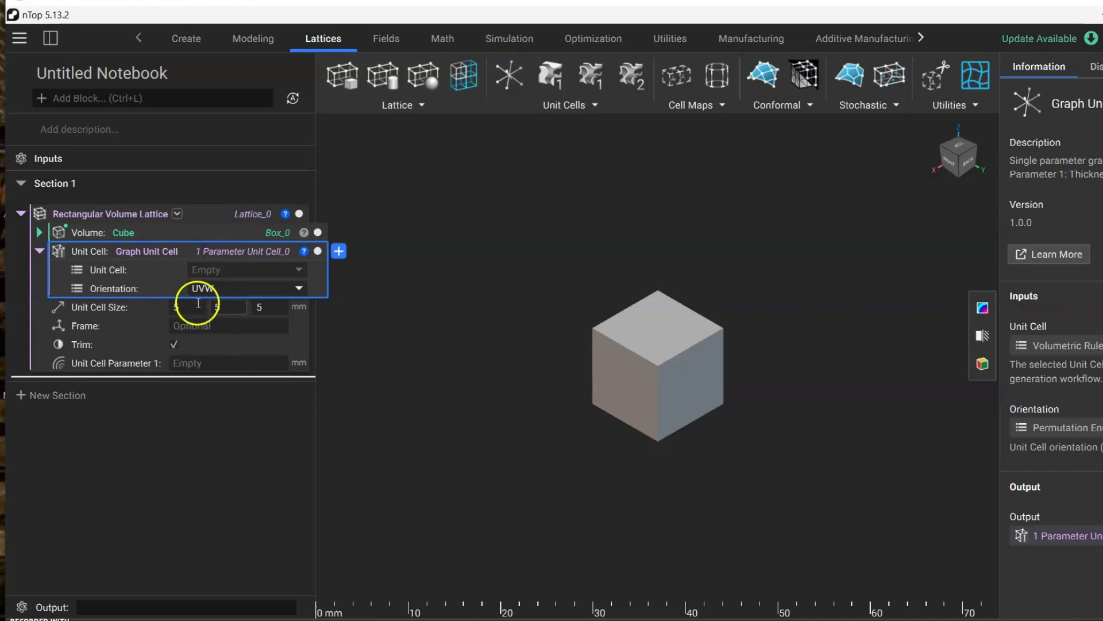
{"action": "left_click", "coordinate": [270, 268]}
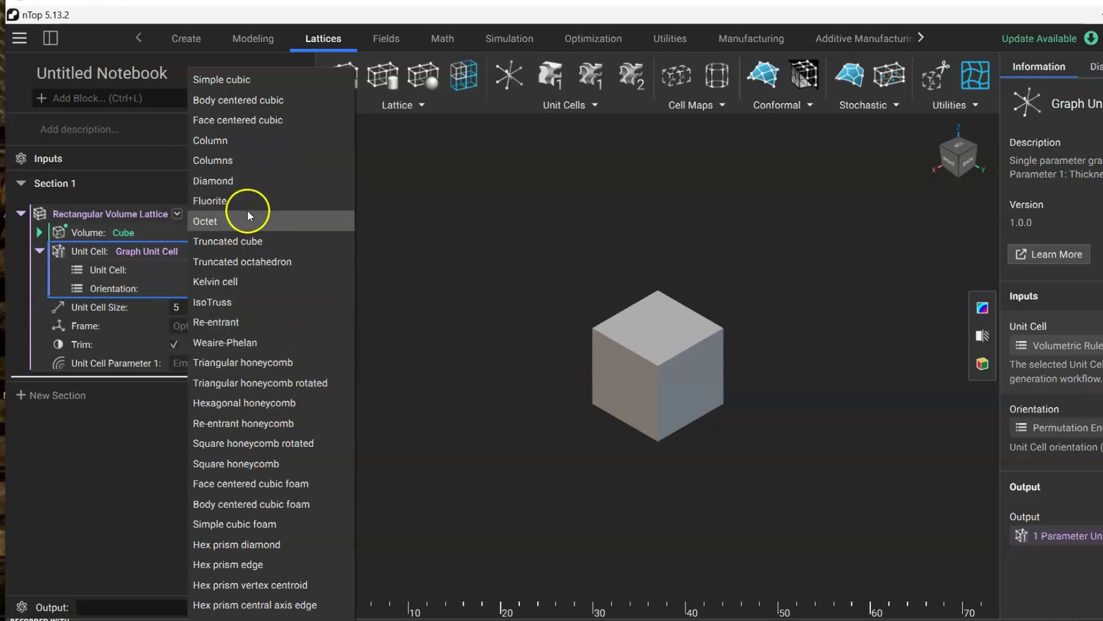
{"action": "left_click", "coordinate": [227, 221]}
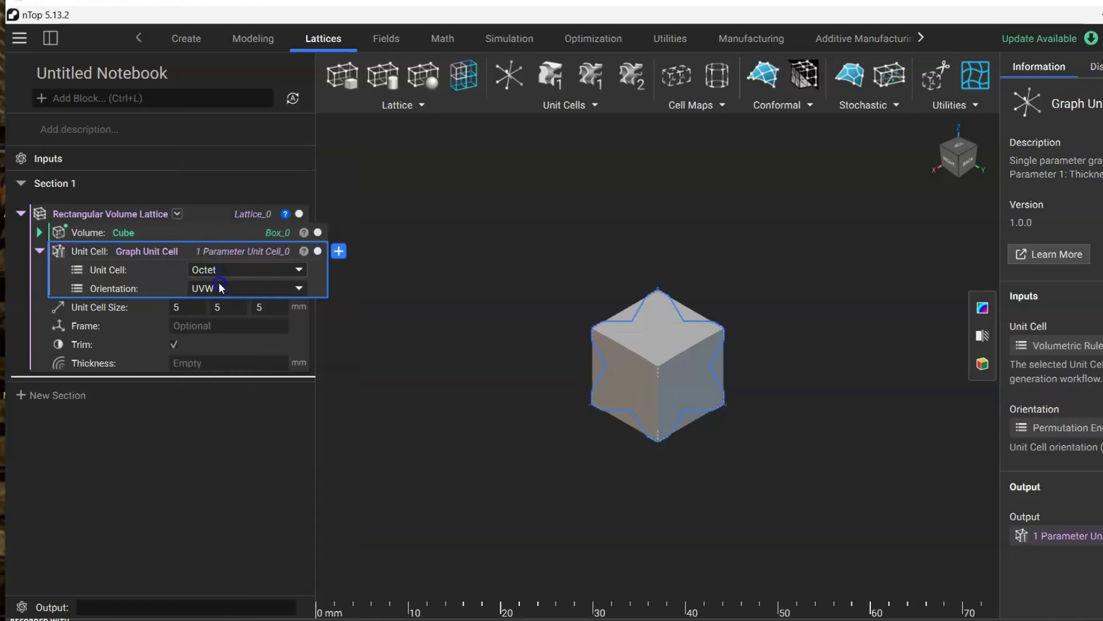
{"action": "left_click", "coordinate": [191, 298]}
{"action": "left_click", "coordinate": [204, 283]}
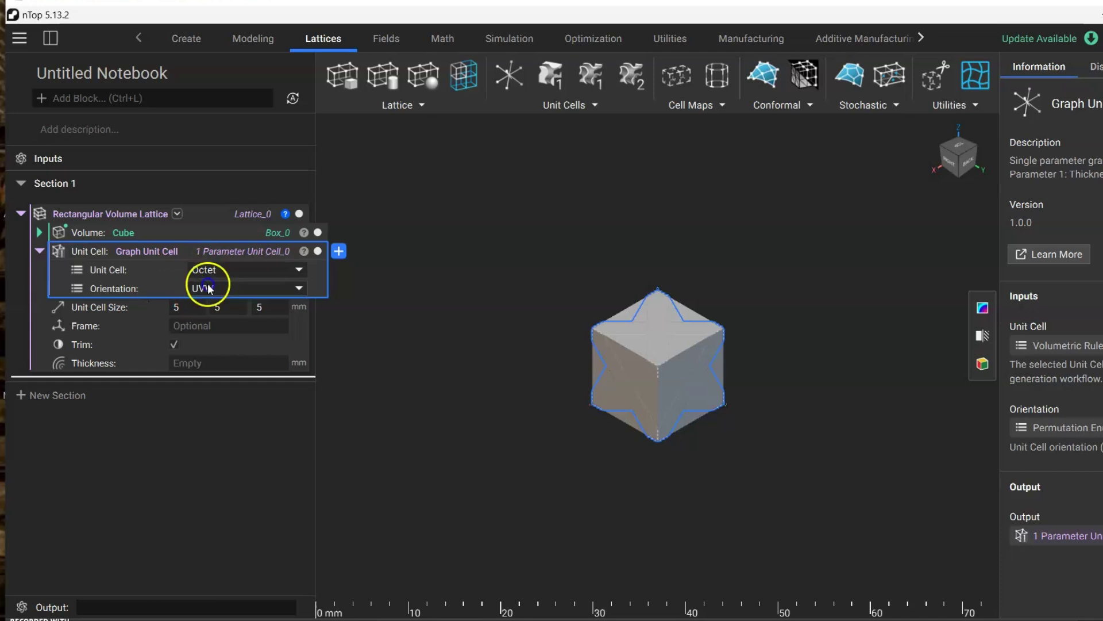
{"action": "left_click", "coordinate": [198, 363]}
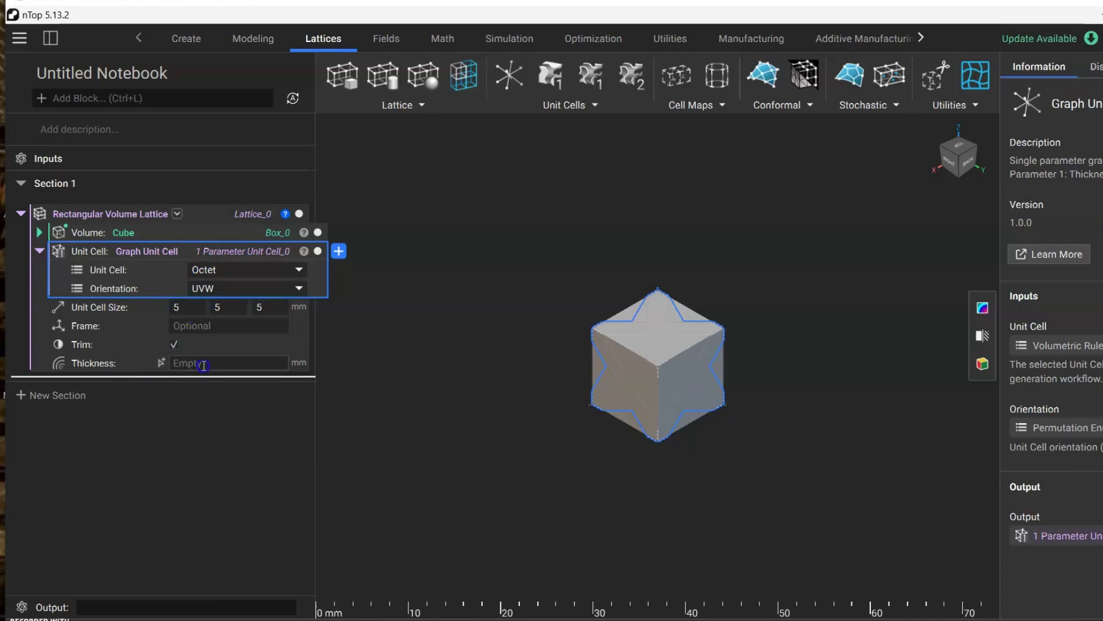
{"action": "type", "text": "0.5"}
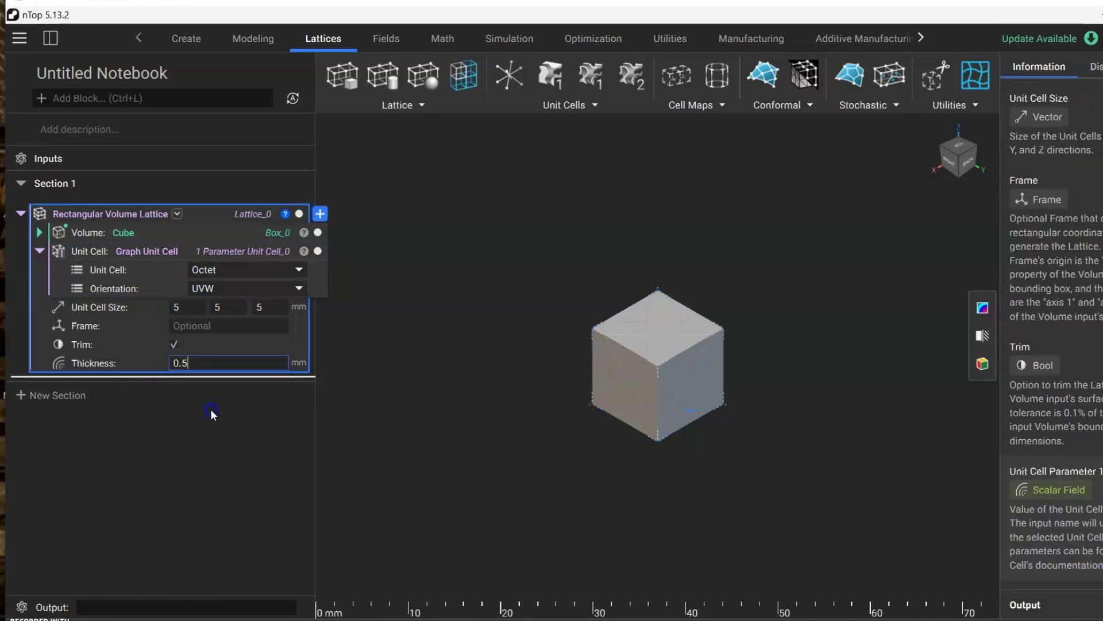
{"action": "left_click", "coordinate": [420, 272]}
{"action": "scroll", "coordinate": [714, 384], "scroll_direction": "up", "scroll_amount": 4}
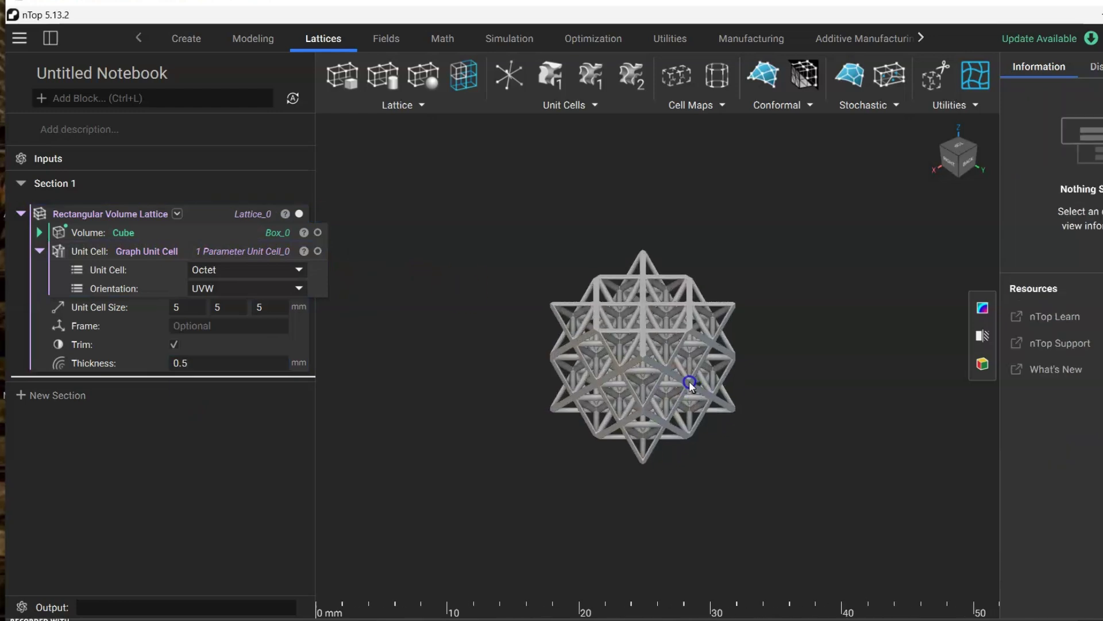
{"action": "right_click_drag", "start_coordinate": [572, 506], "coordinate": [673, 451]}
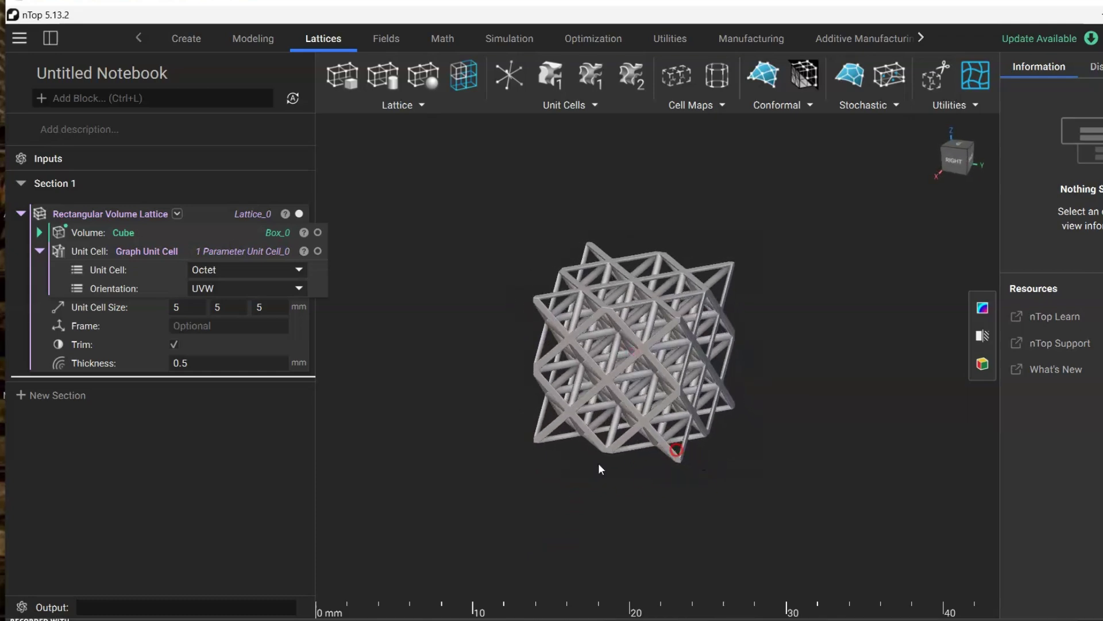
{"action": "left_click", "coordinate": [222, 363]}
{"action": "type", "text": "0.8"}
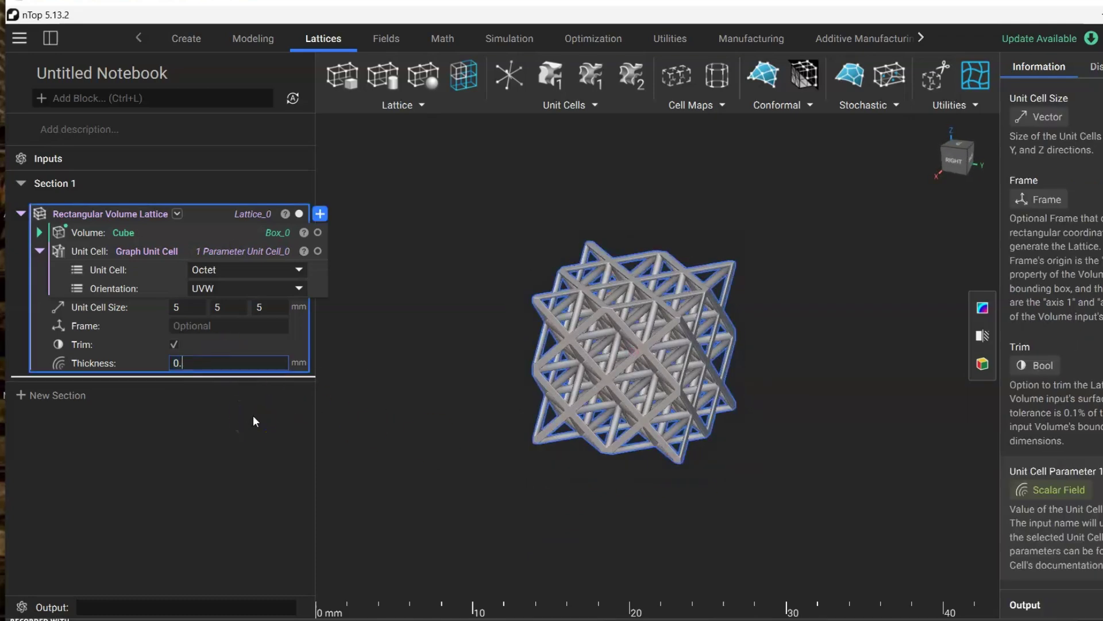
{"action": "left_click", "coordinate": [367, 327]}
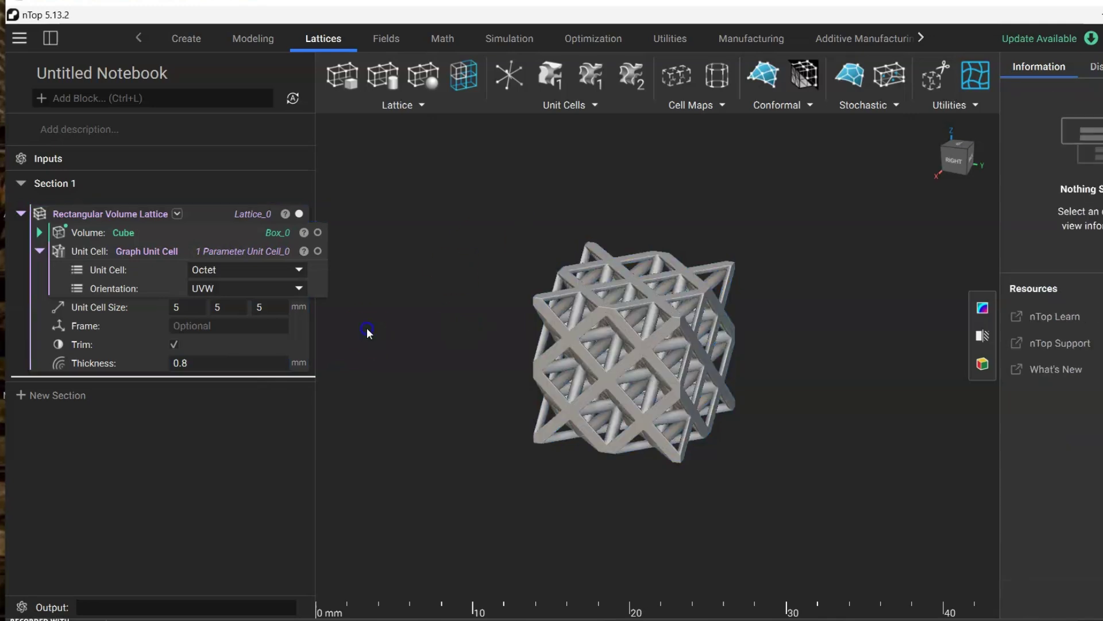
{"action": "left_click", "coordinate": [229, 363]}
{"action": "type", "text": "0.5"}
{"action": "left_click", "coordinate": [539, 244]}
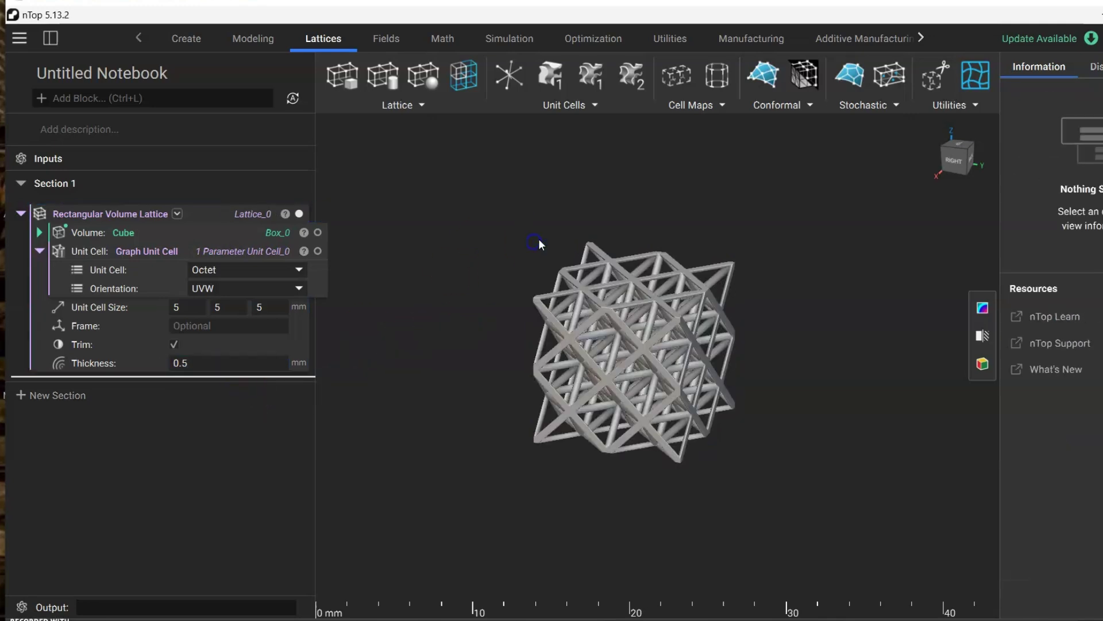
{"action": "left_click", "coordinate": [208, 305]}
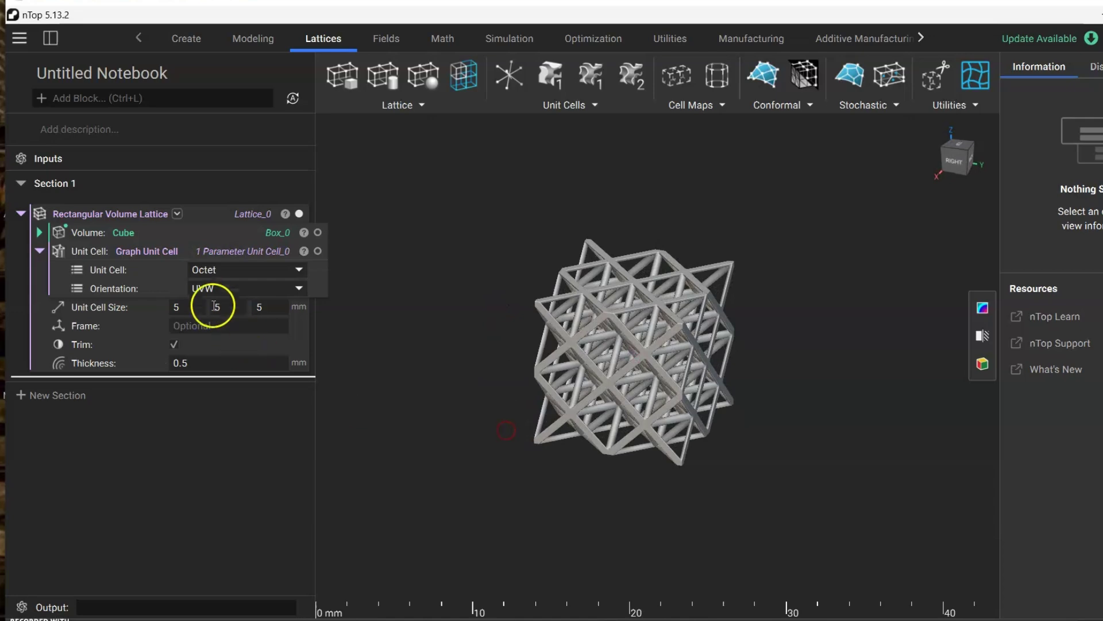
{"action": "left_click", "coordinate": [196, 307]}
{"action": "type", "text": "10"}
{"action": "key", "text": "Tab"}
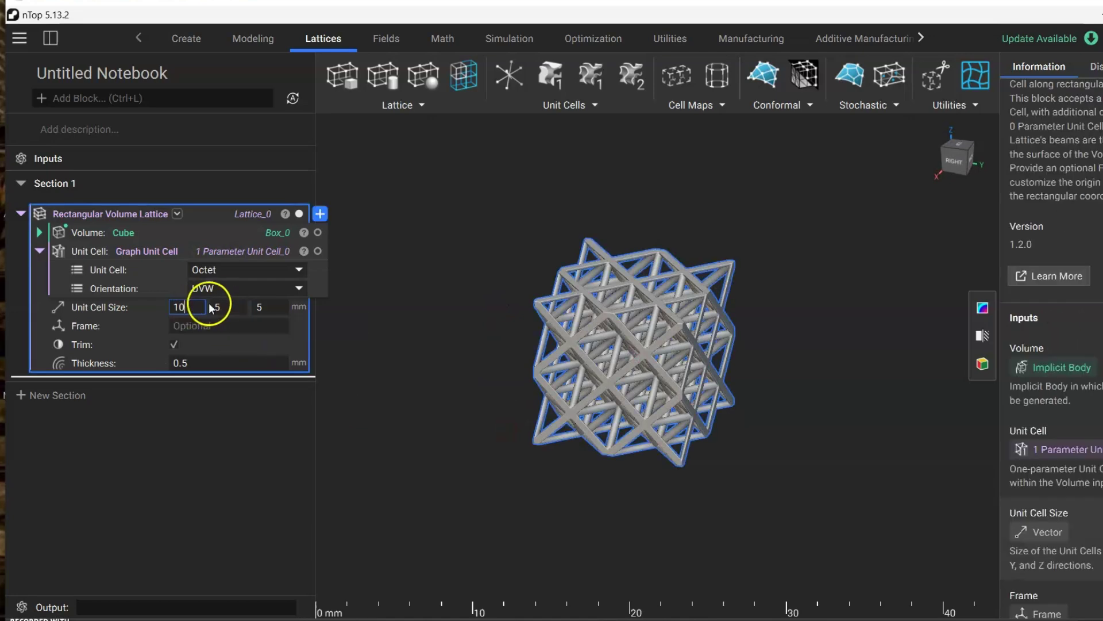
{"action": "type", "text": "10"}
{"action": "key", "text": "Tab"}
{"action": "type", "text": "10"}
{"action": "left_click", "coordinate": [470, 260]}
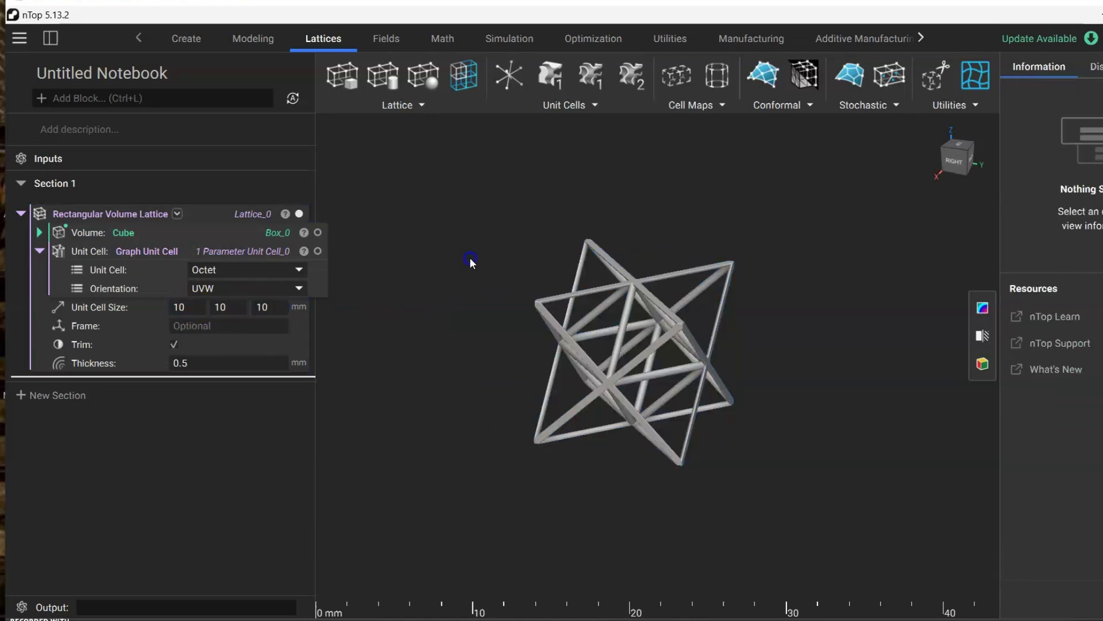
{"action": "left_click", "coordinate": [193, 310]}
{"action": "type", "text": "5"}
{"action": "left_click", "coordinate": [233, 308]}
{"action": "type", "text": "5"}
{"action": "left_click", "coordinate": [259, 308]}
{"action": "type", "text": "5"}
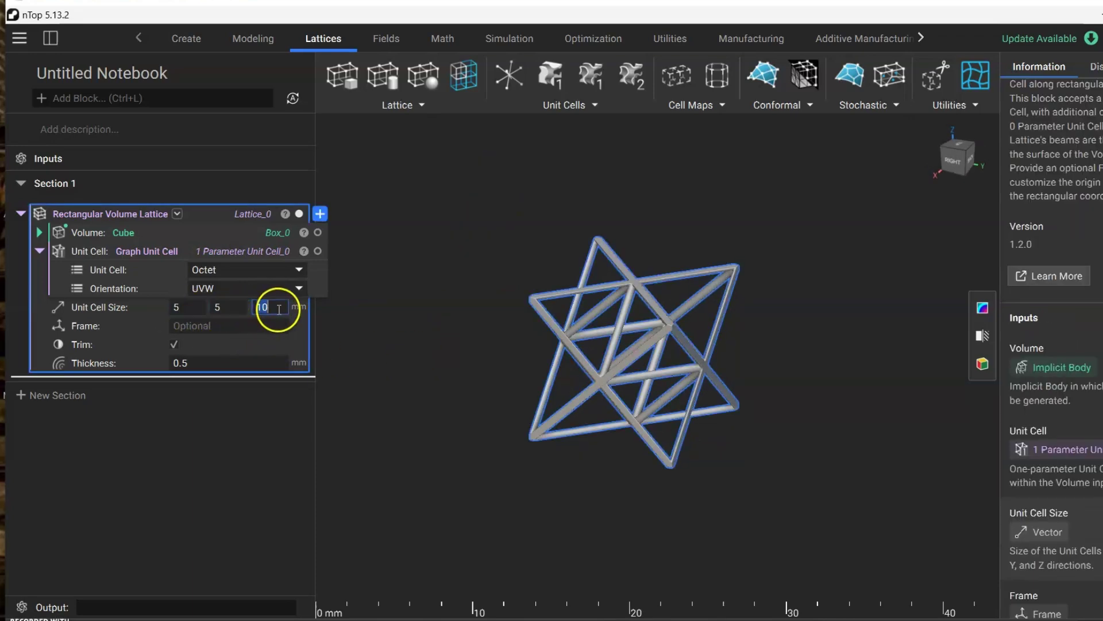
{"action": "left_click", "coordinate": [377, 332]}
{"action": "left_click", "coordinate": [299, 269]}
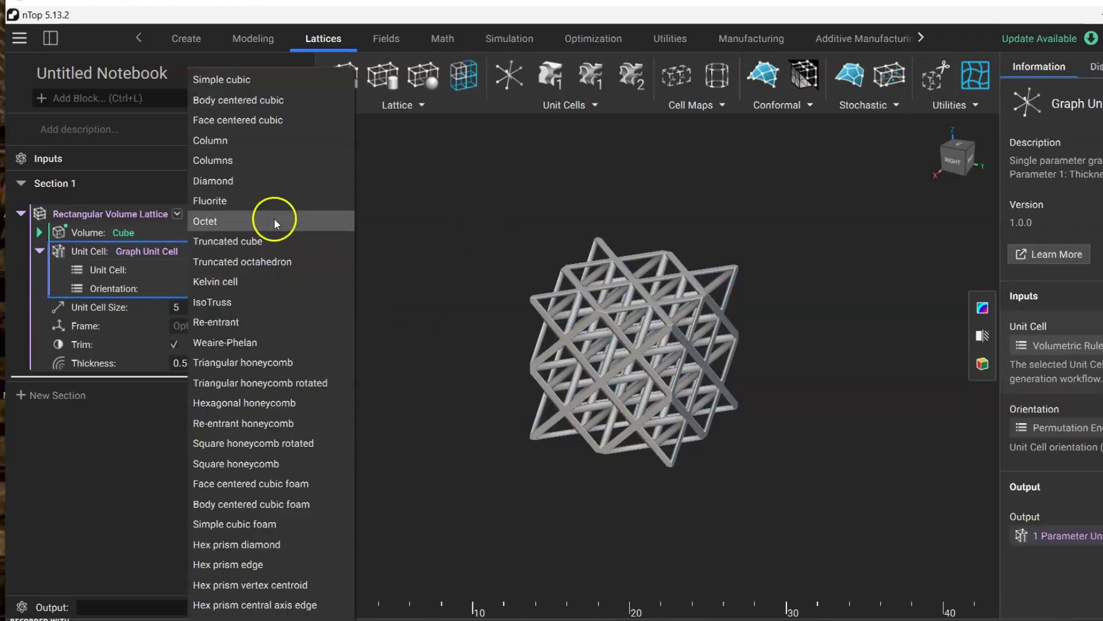
{"action": "left_click", "coordinate": [250, 282]}
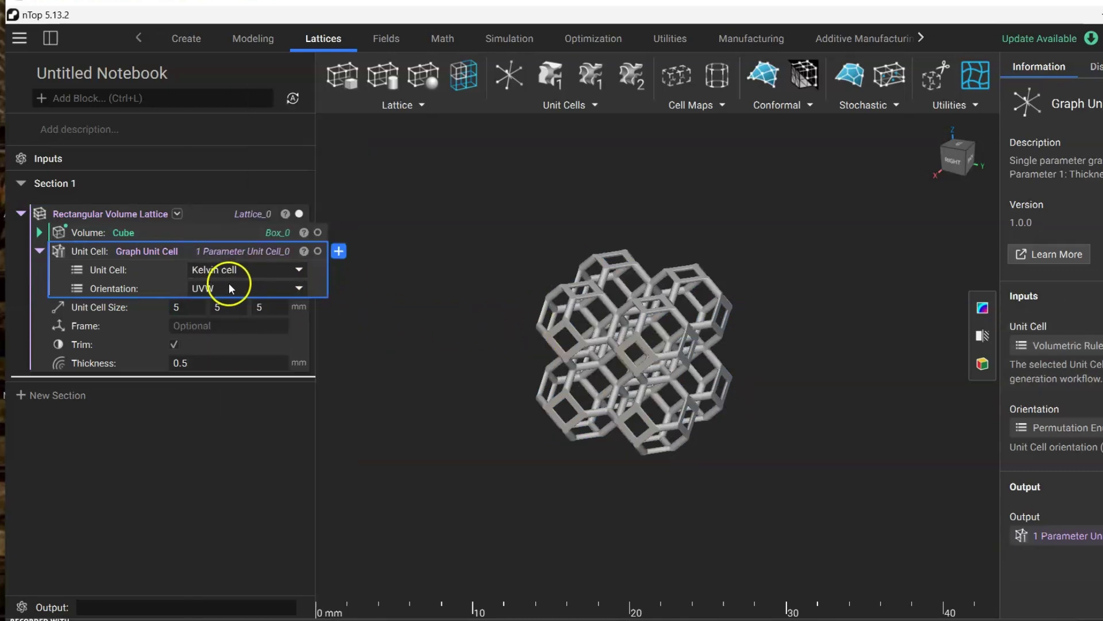
{"action": "left_click", "coordinate": [250, 266]}
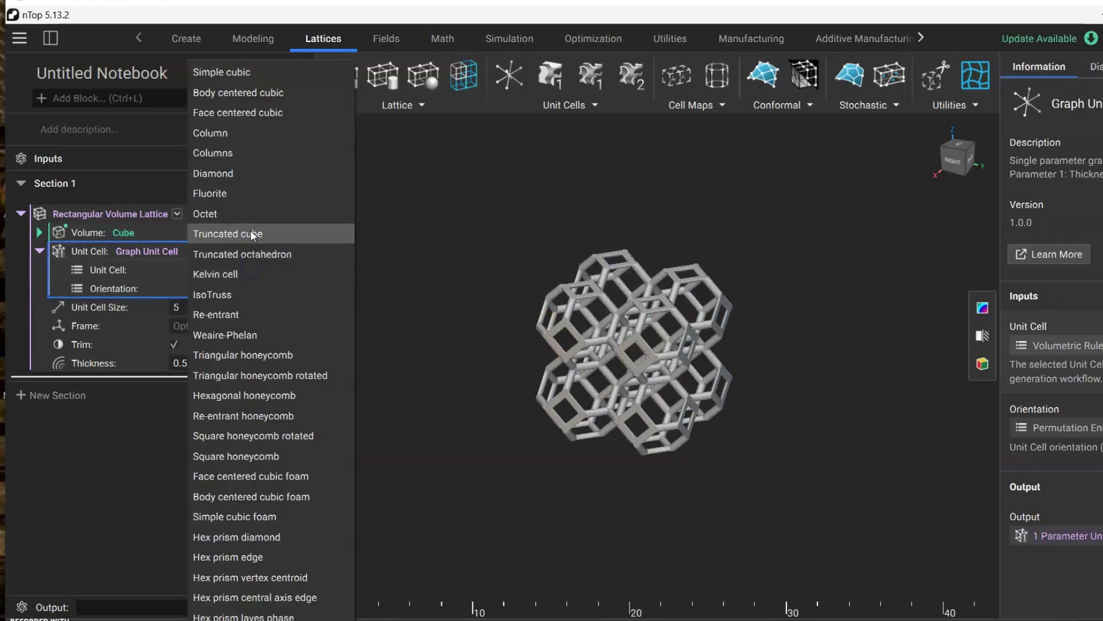
{"action": "left_click", "coordinate": [249, 195]}
{"action": "left_click", "coordinate": [253, 264]}
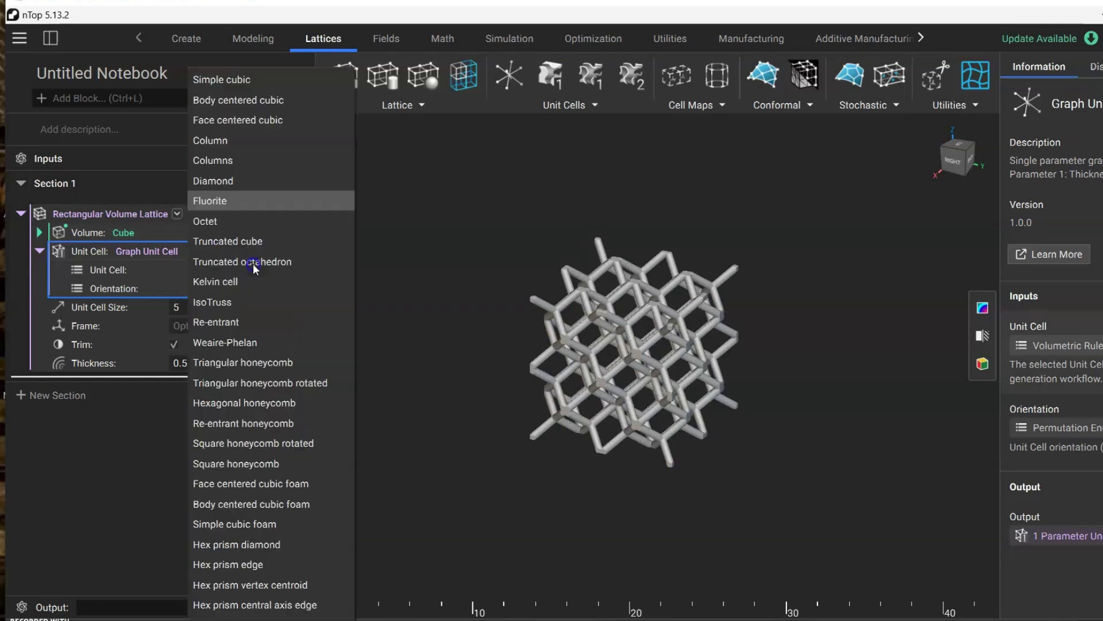
{"action": "left_click", "coordinate": [247, 217]}
{"action": "right_click_drag", "start_coordinate": [442, 376], "coordinate": [681, 362]}
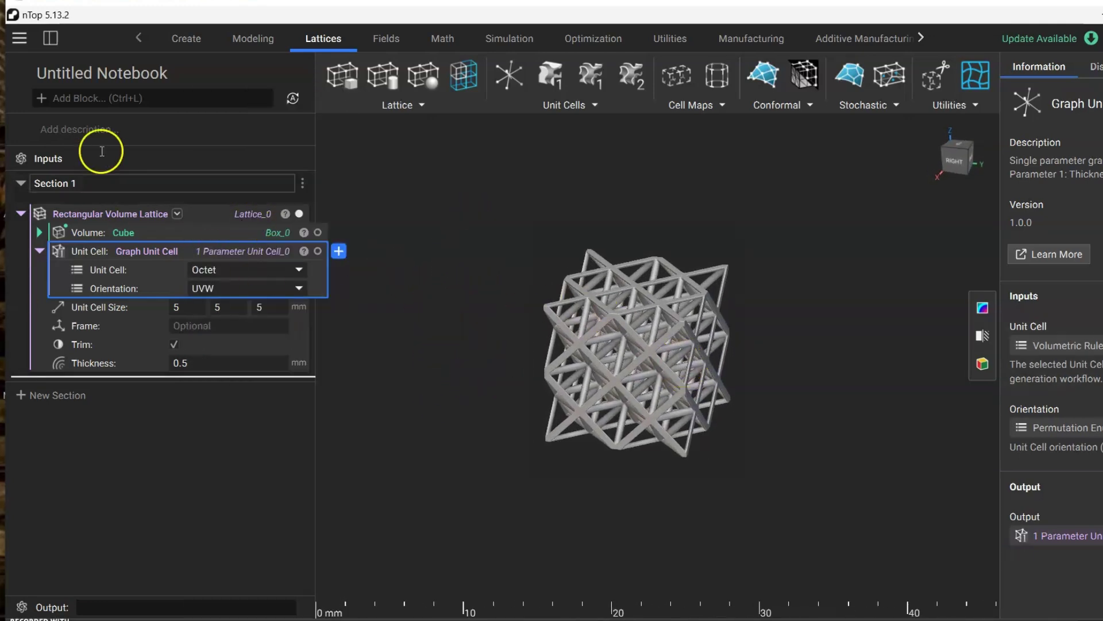
Step: Add a Mesh from Implicit Body on the lattice with 0.2 mm tolerance and 0.2 mm minimum feature size
{"action": "left_click", "coordinate": [137, 99]}
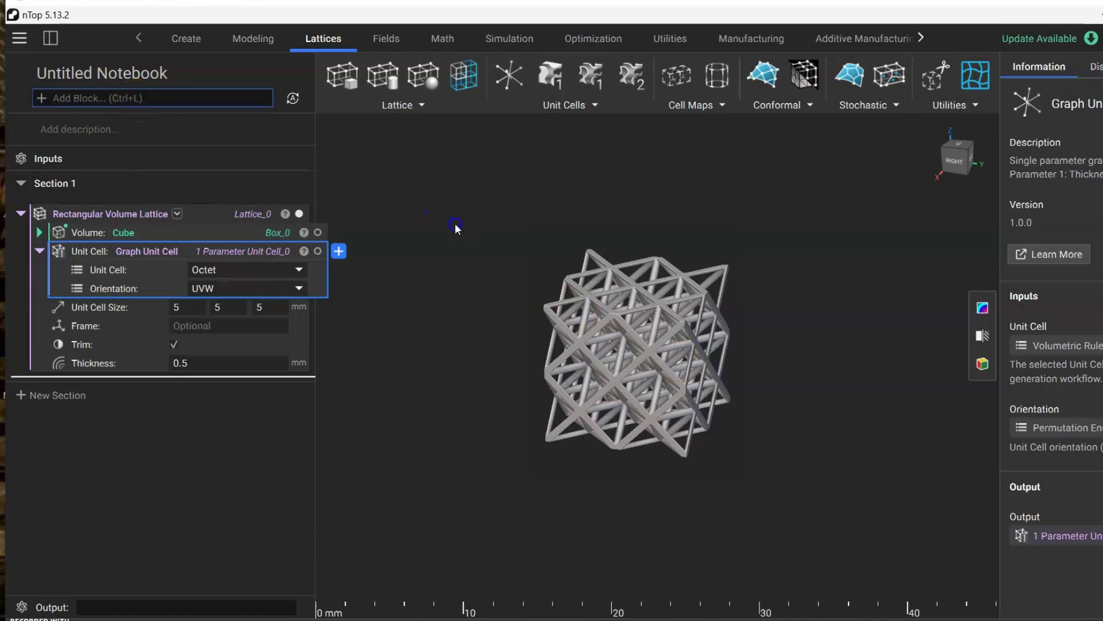
{"action": "scroll", "coordinate": [605, 363], "scroll_direction": "up", "scroll_amount": 4}
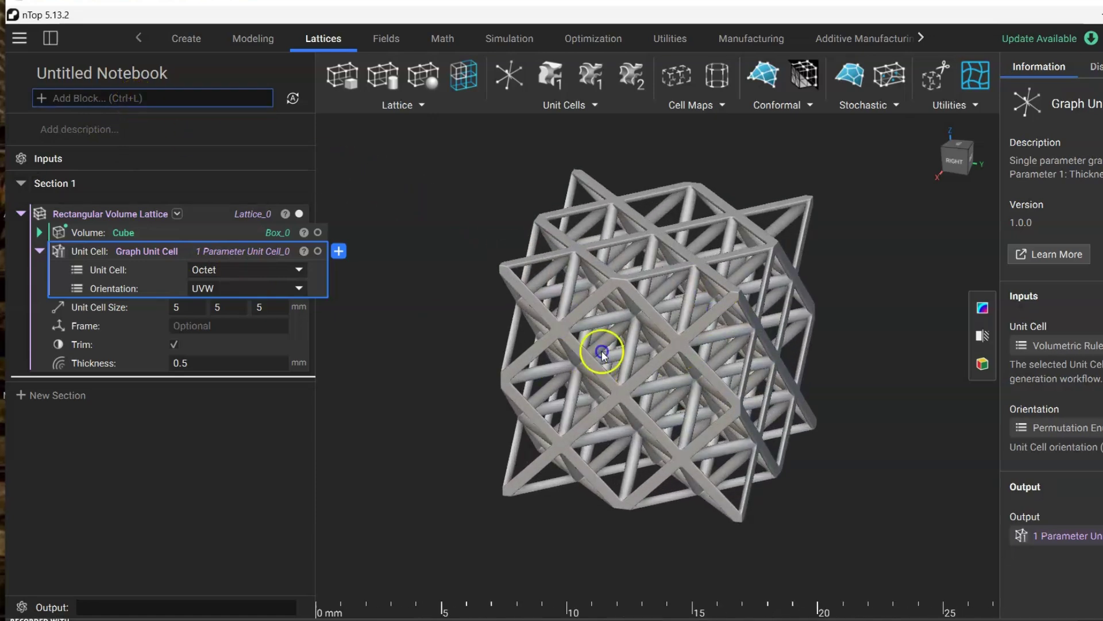
{"action": "scroll", "coordinate": [591, 228], "scroll_direction": "down", "scroll_amount": 2}
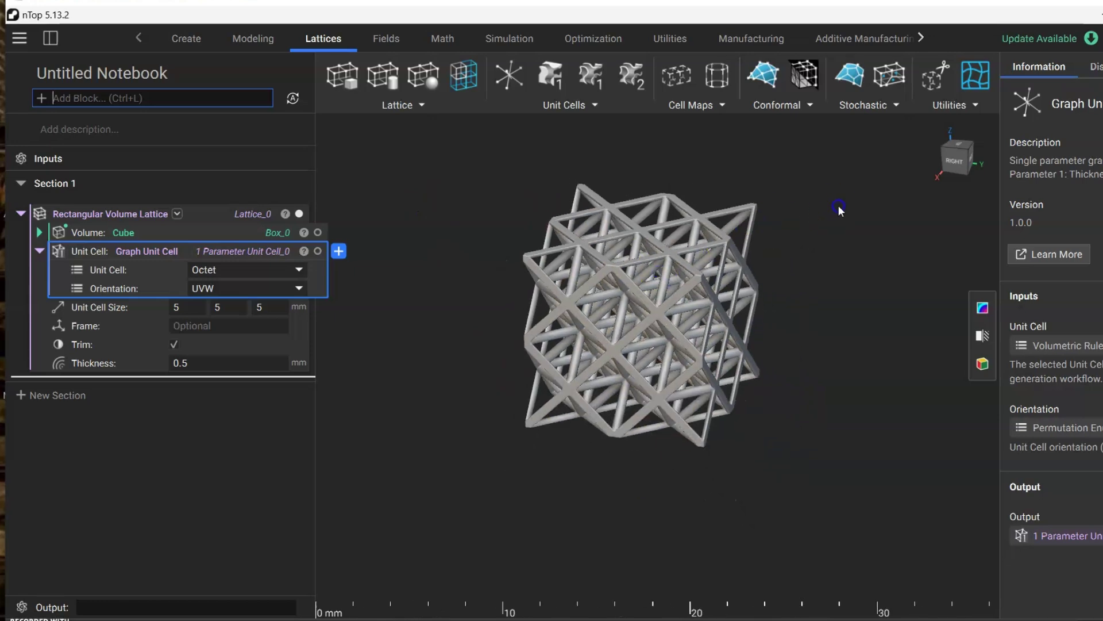
{"action": "type", "text": "mesh"}
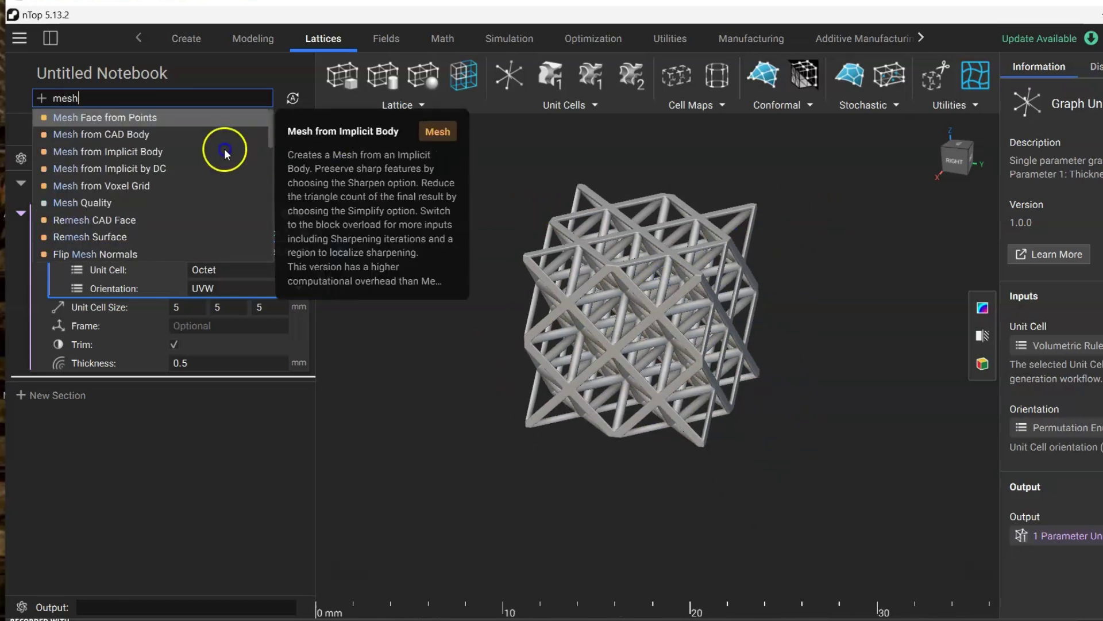
{"action": "left_click", "coordinate": [128, 152]}
{"action": "left_click", "coordinate": [20, 214]}
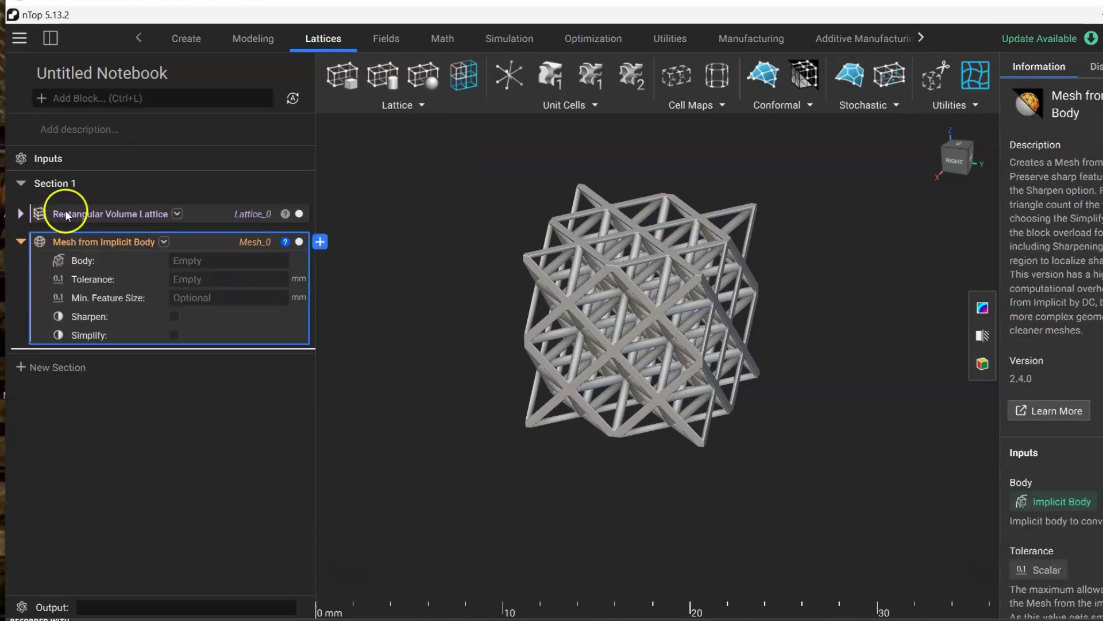
{"action": "left_click_drag", "start_coordinate": [67, 216], "coordinate": [203, 261]}
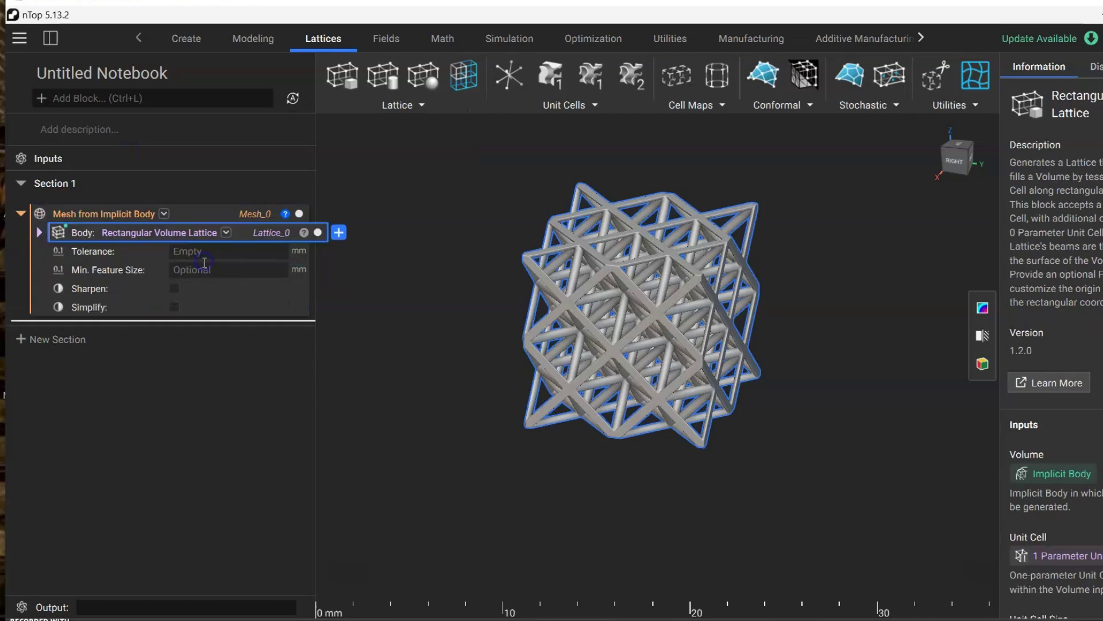
{"action": "left_click", "coordinate": [198, 251]}
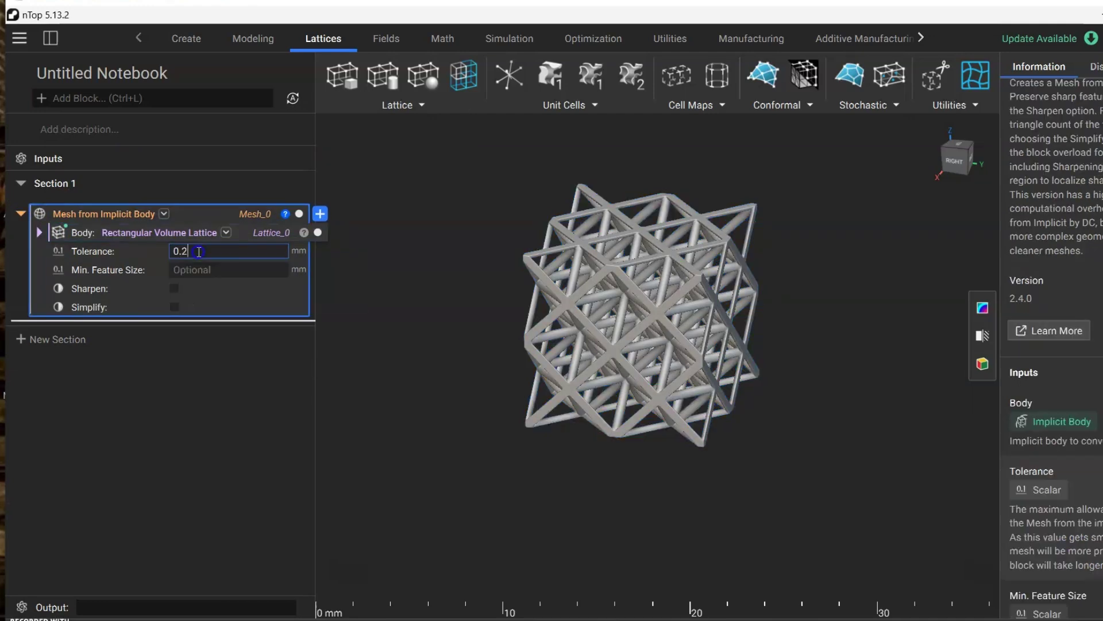
{"action": "left_click", "coordinate": [200, 271]}
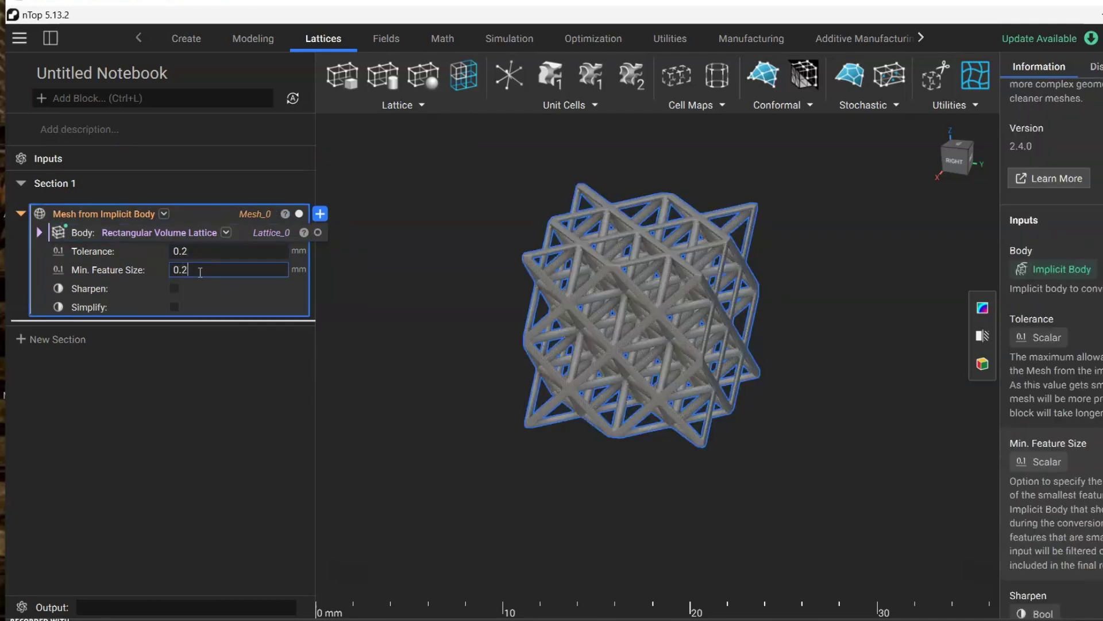
{"action": "left_click", "coordinate": [399, 251]}
Step: Collapse the mesh block, zoom in, and section-cut the meshed lattice to view its triangulated struts
{"action": "scroll", "coordinate": [644, 254], "scroll_direction": "up", "scroll_amount": 3}
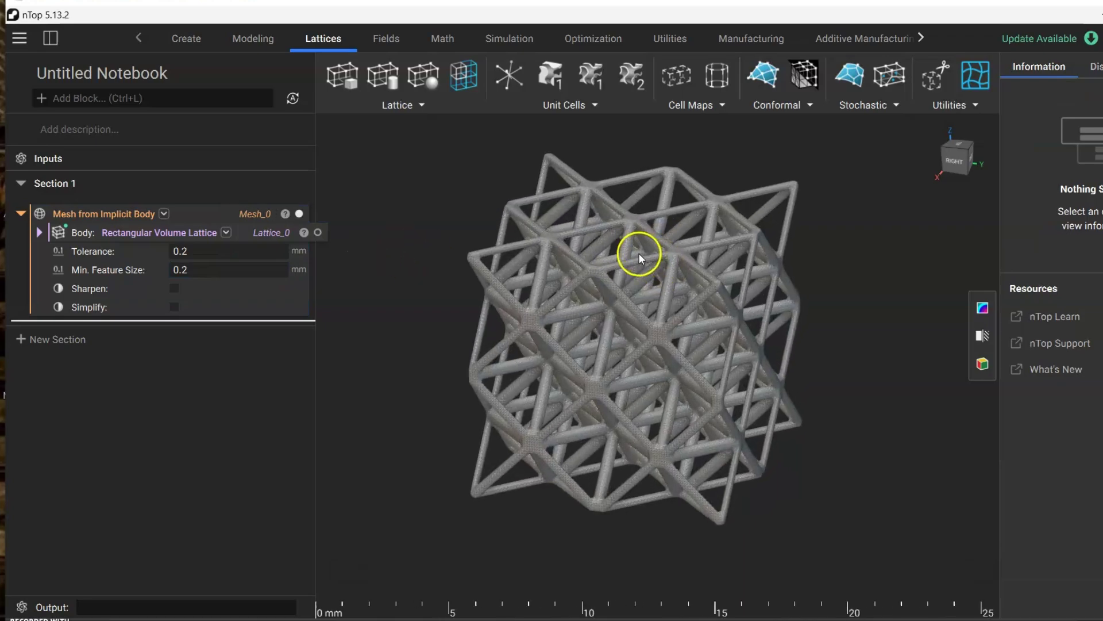
{"action": "scroll", "coordinate": [639, 253], "scroll_direction": "up", "scroll_amount": 5}
{"action": "scroll", "coordinate": [626, 273], "scroll_direction": "down", "scroll_amount": 3}
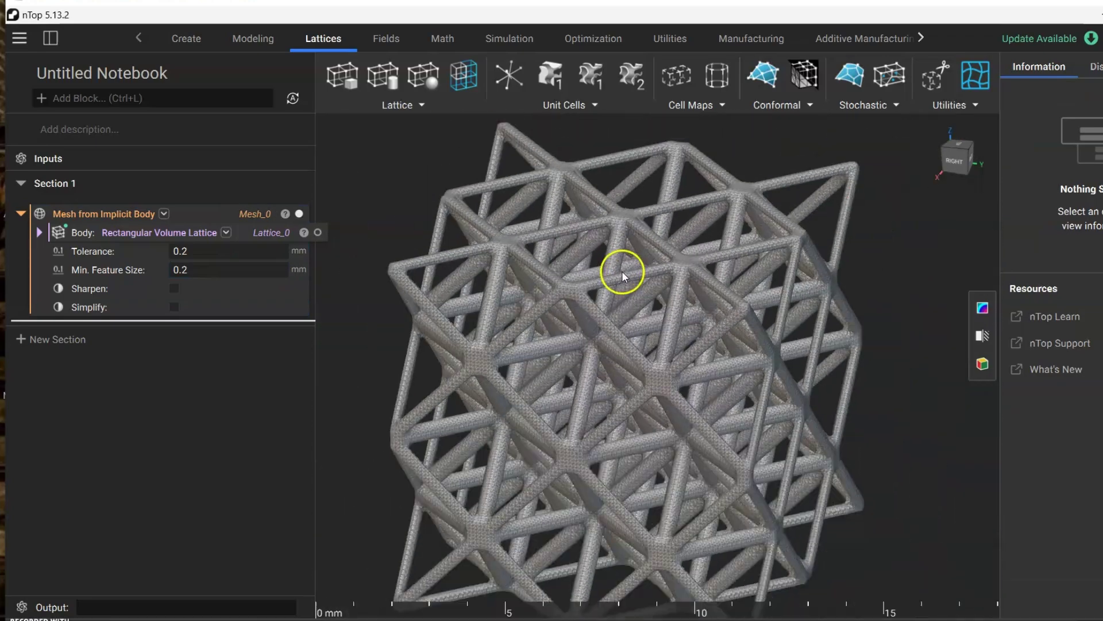
{"action": "scroll", "coordinate": [622, 271], "scroll_direction": "down", "scroll_amount": 2}
{"action": "scroll", "coordinate": [446, 329], "scroll_direction": "down", "scroll_amount": 1}
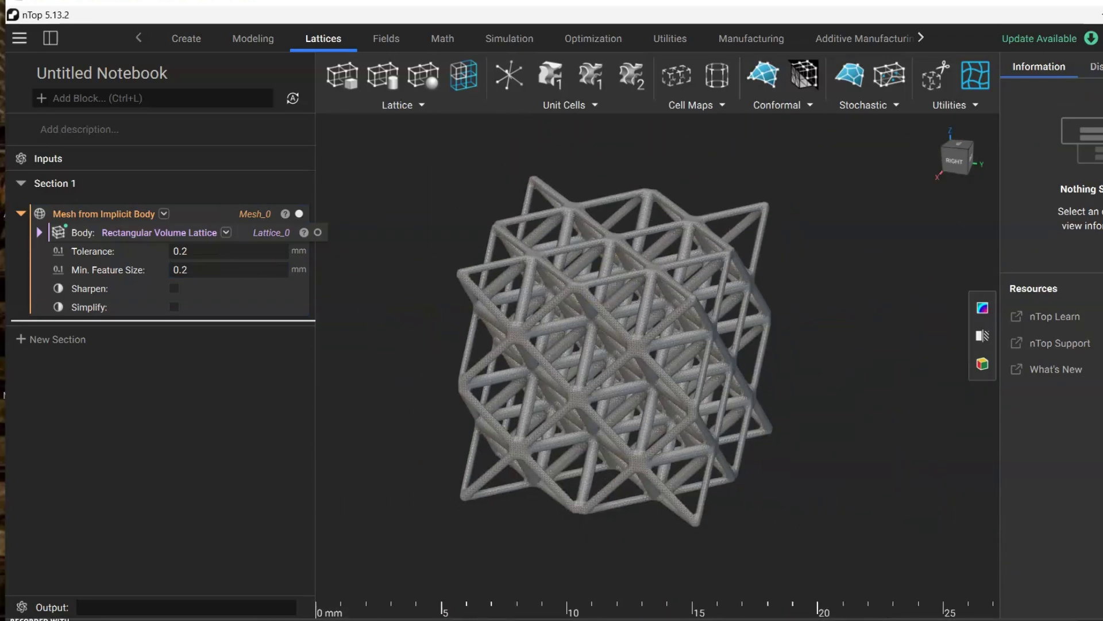
{"action": "left_click", "coordinate": [20, 214]}
{"action": "scroll", "coordinate": [635, 310], "scroll_direction": "up", "scroll_amount": 1}
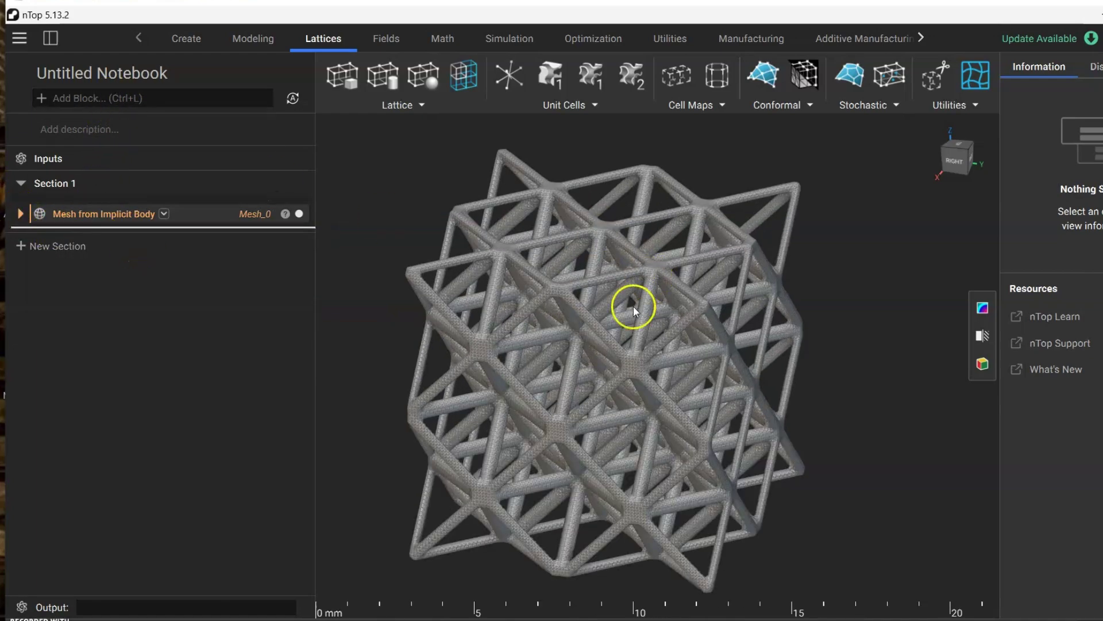
{"action": "scroll", "coordinate": [634, 306], "scroll_direction": "up", "scroll_amount": 2}
{"action": "scroll", "coordinate": [631, 266], "scroll_direction": "down", "scroll_amount": 1}
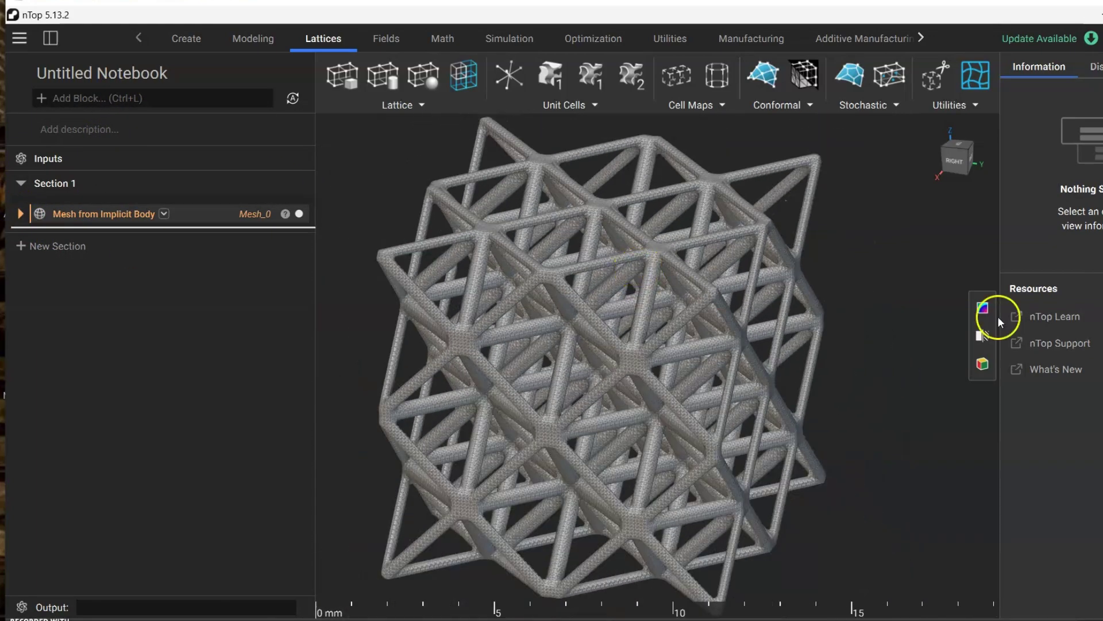
{"action": "left_click", "coordinate": [982, 336]}
{"action": "scroll", "coordinate": [750, 374], "scroll_direction": "up", "scroll_amount": 2}
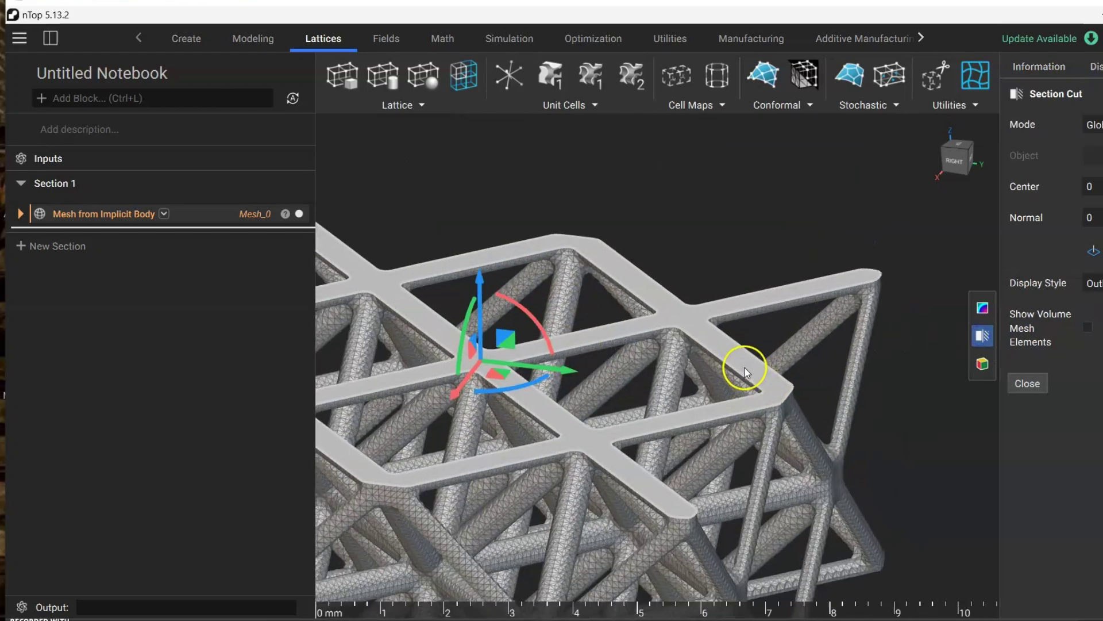
{"action": "scroll", "coordinate": [692, 316], "scroll_direction": "up", "scroll_amount": 3}
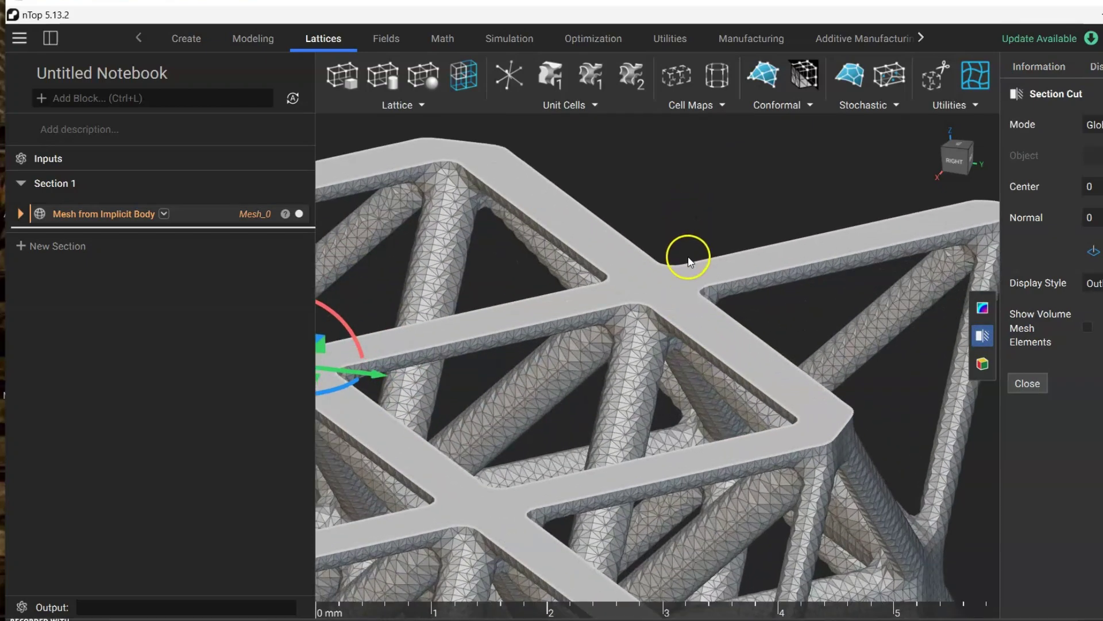
{"action": "scroll", "coordinate": [688, 260], "scroll_direction": "up", "scroll_amount": 1}
{"action": "scroll", "coordinate": [665, 234], "scroll_direction": "down", "scroll_amount": 3}
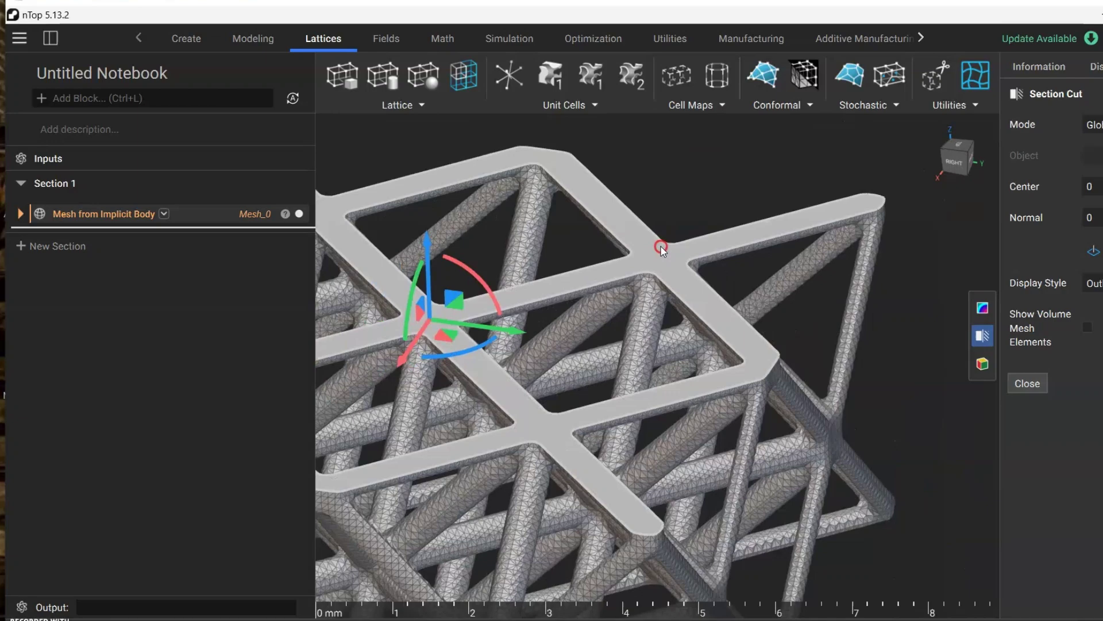
Step: Turn off the section cut and orbit the lattice to a new angle
{"action": "scroll", "coordinate": [662, 249], "scroll_direction": "down", "scroll_amount": 3}
{"action": "left_click", "coordinate": [982, 338]}
{"action": "scroll", "coordinate": [615, 316], "scroll_direction": "up", "scroll_amount": 2}
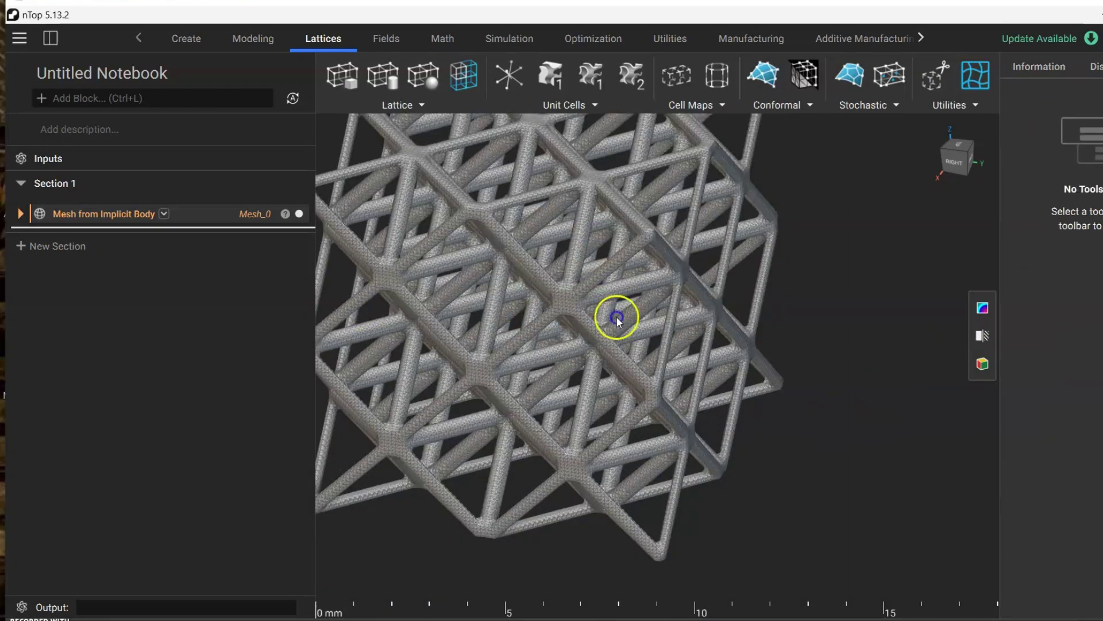
{"action": "scroll", "coordinate": [622, 343], "scroll_direction": "down", "scroll_amount": 5}
{"action": "right_click_drag", "start_coordinate": [560, 196], "coordinate": [544, 438]}
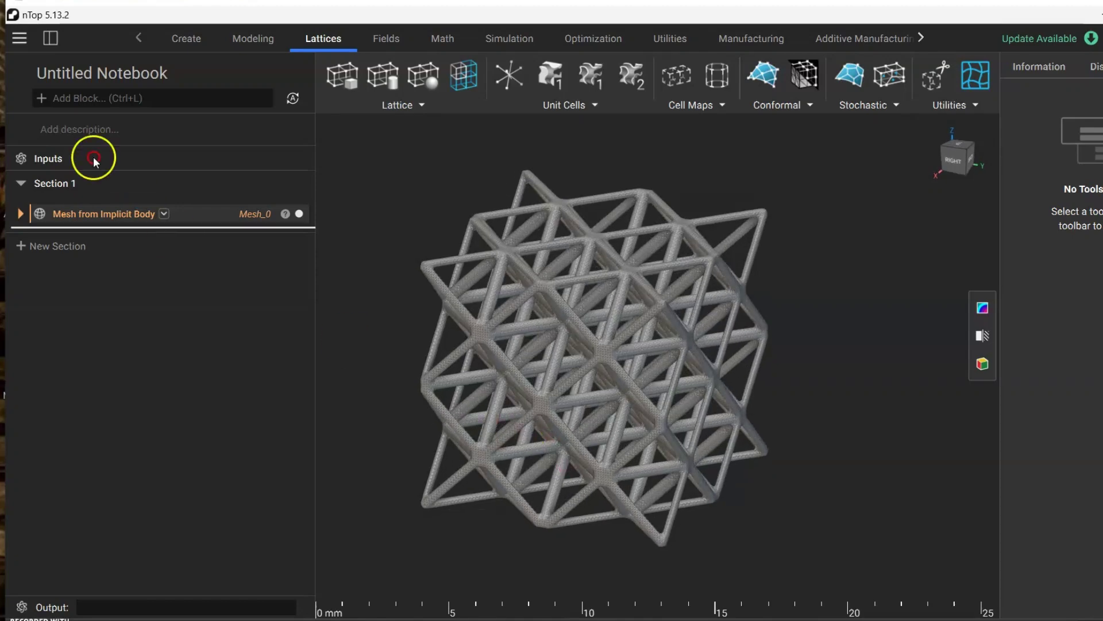
Step: Add a Volume Mesh using the surface mesh as domain with 0.2 mm edge length
{"action": "left_click", "coordinate": [140, 98]}
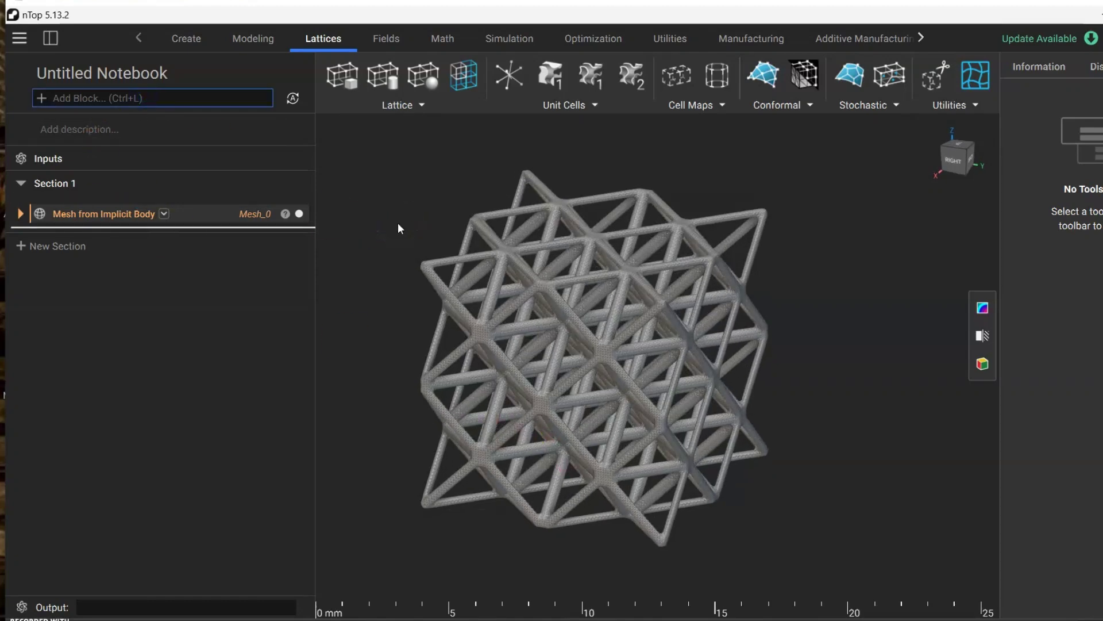
{"action": "type", "text": "s"}
{"action": "key", "text": "BackSpace"}
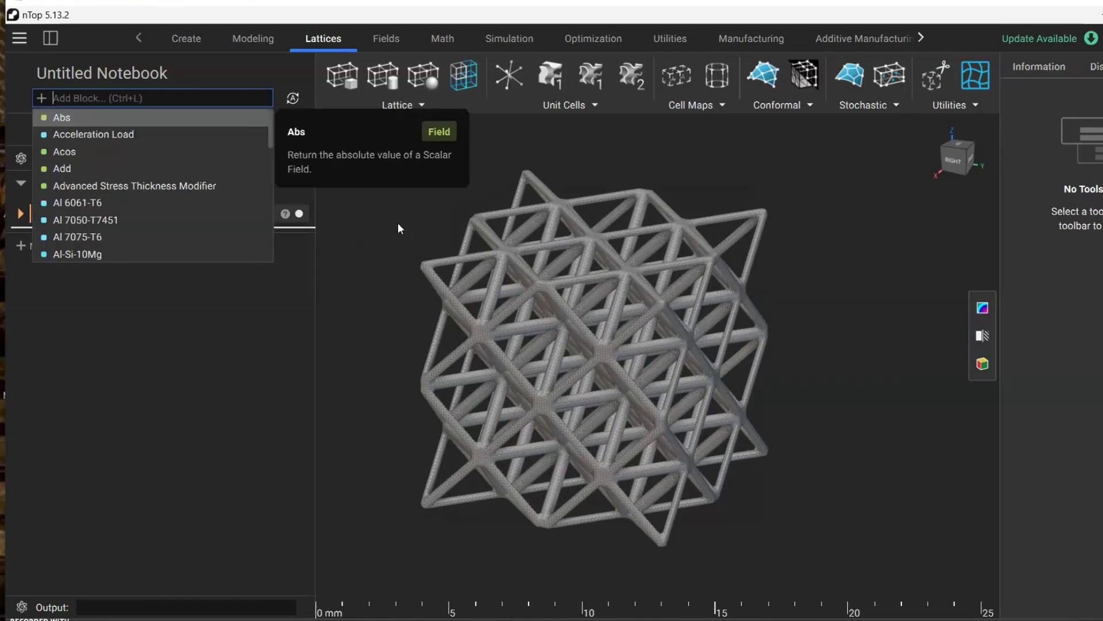
{"action": "type", "text": "volume m"}
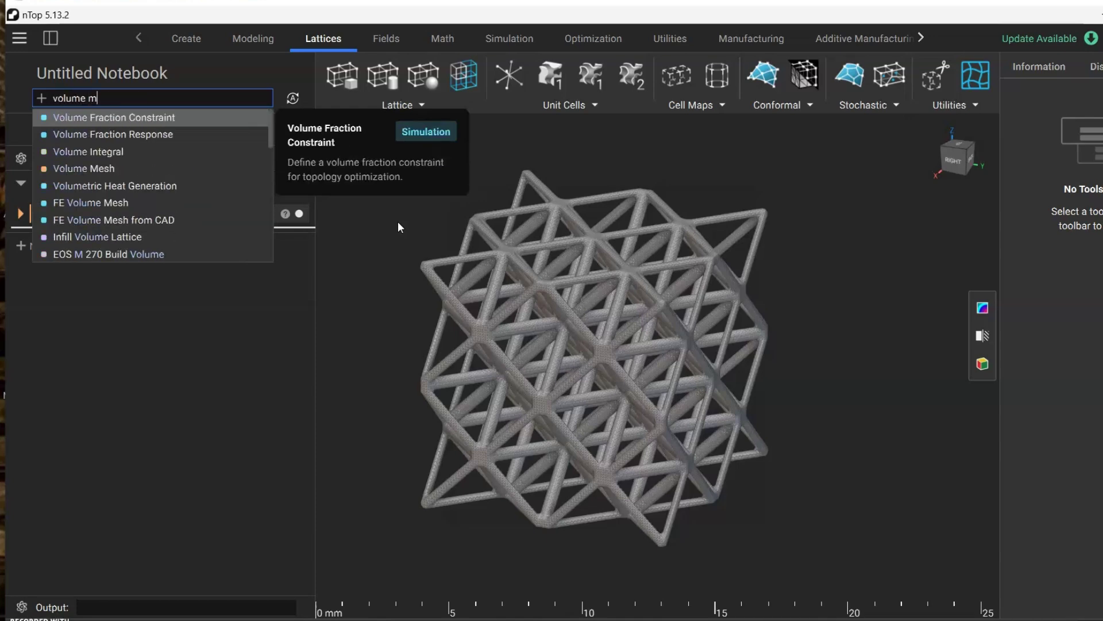
{"action": "left_click", "coordinate": [107, 168]}
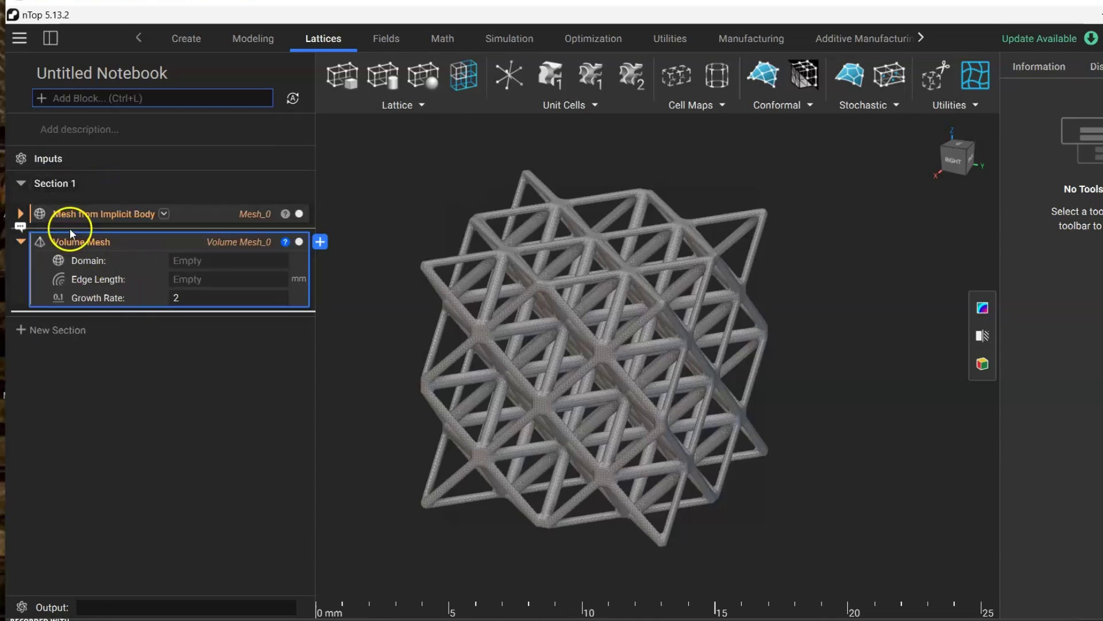
{"action": "left_click_drag", "start_coordinate": [85, 215], "coordinate": [199, 261]}
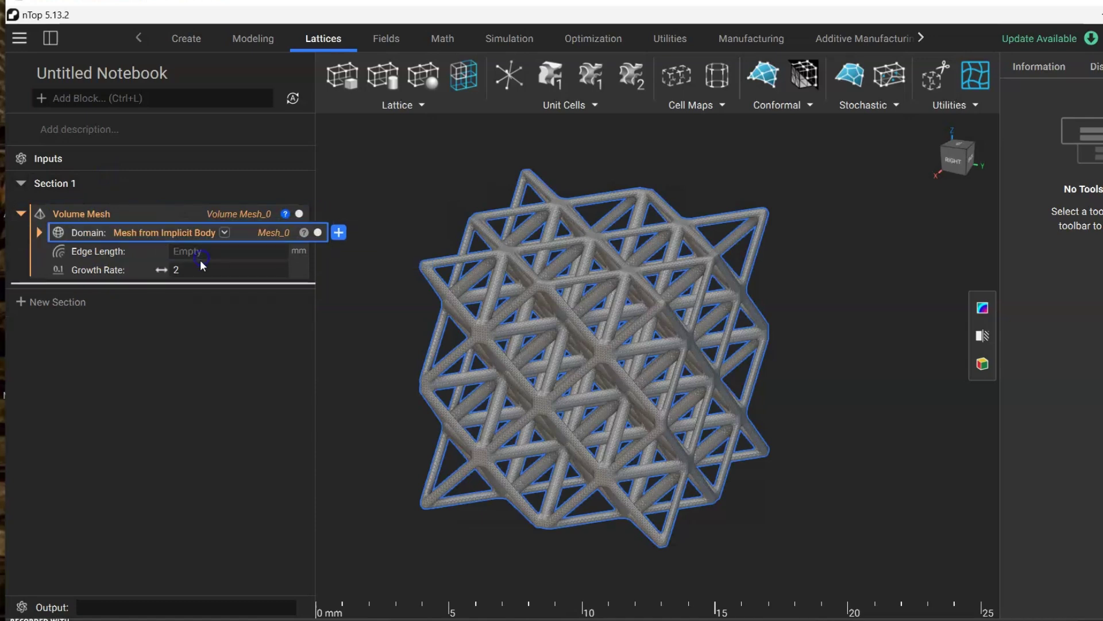
{"action": "left_click", "coordinate": [200, 253]}
{"action": "type", "text": "0.2"}
{"action": "left_click", "coordinate": [339, 236]}
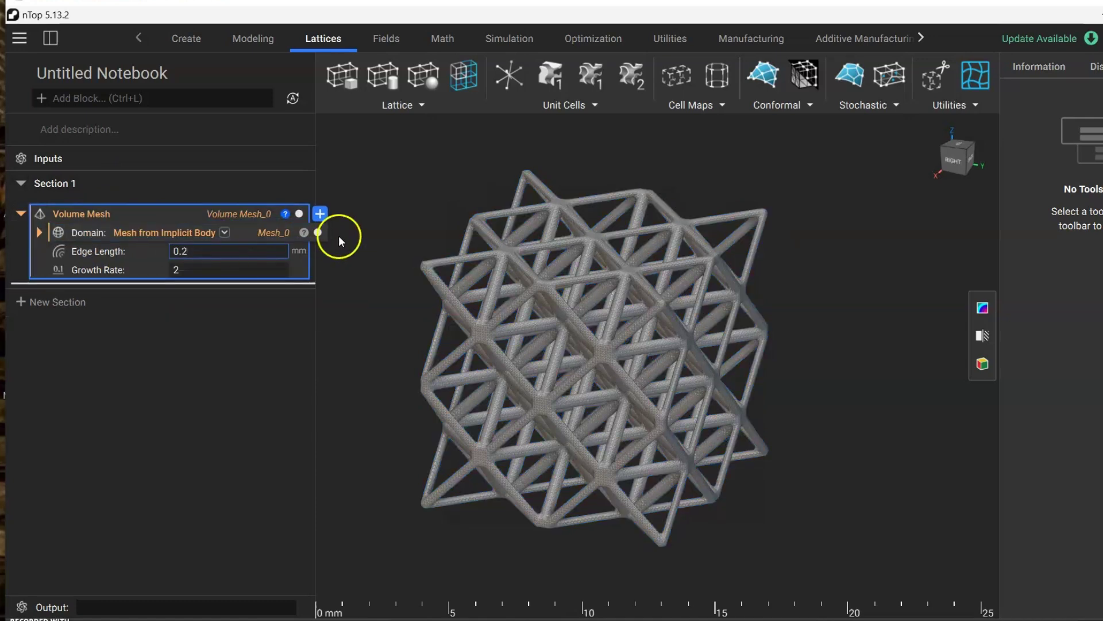
{"action": "left_click", "coordinate": [376, 218]}
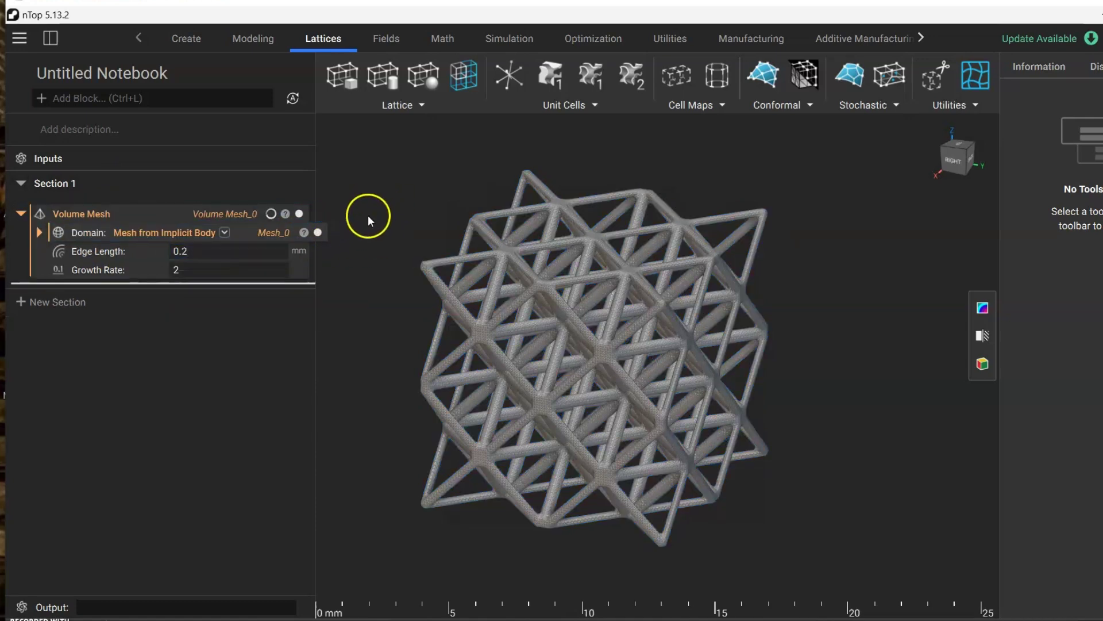
Step: Section-cut the volume mesh to inspect its interior
{"action": "scroll", "coordinate": [505, 381], "scroll_direction": "up", "scroll_amount": 3}
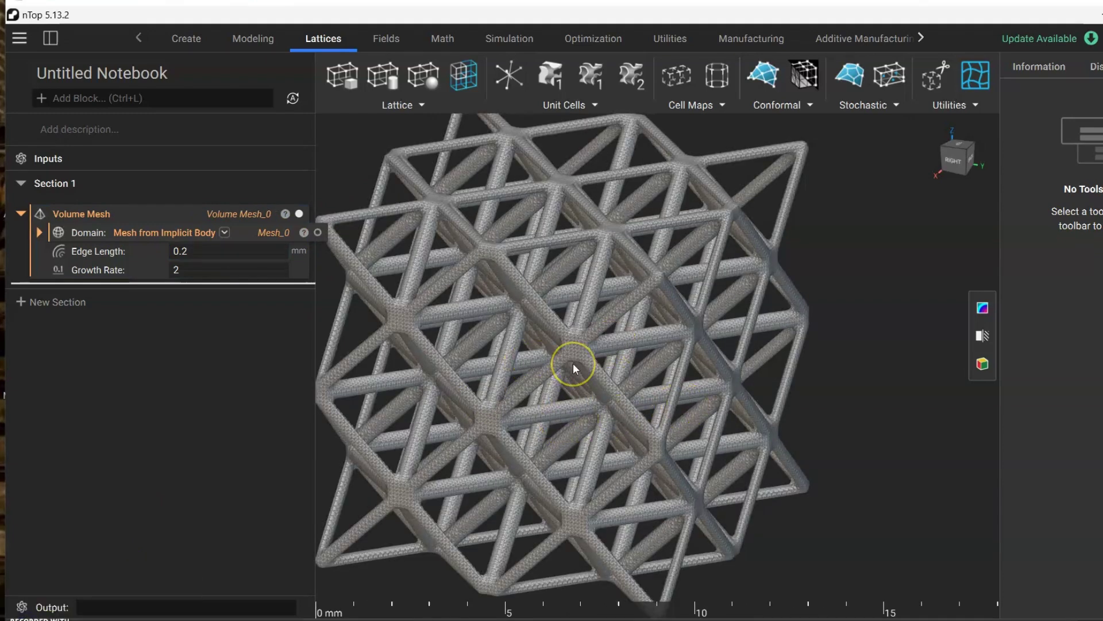
{"action": "left_click", "coordinate": [983, 337]}
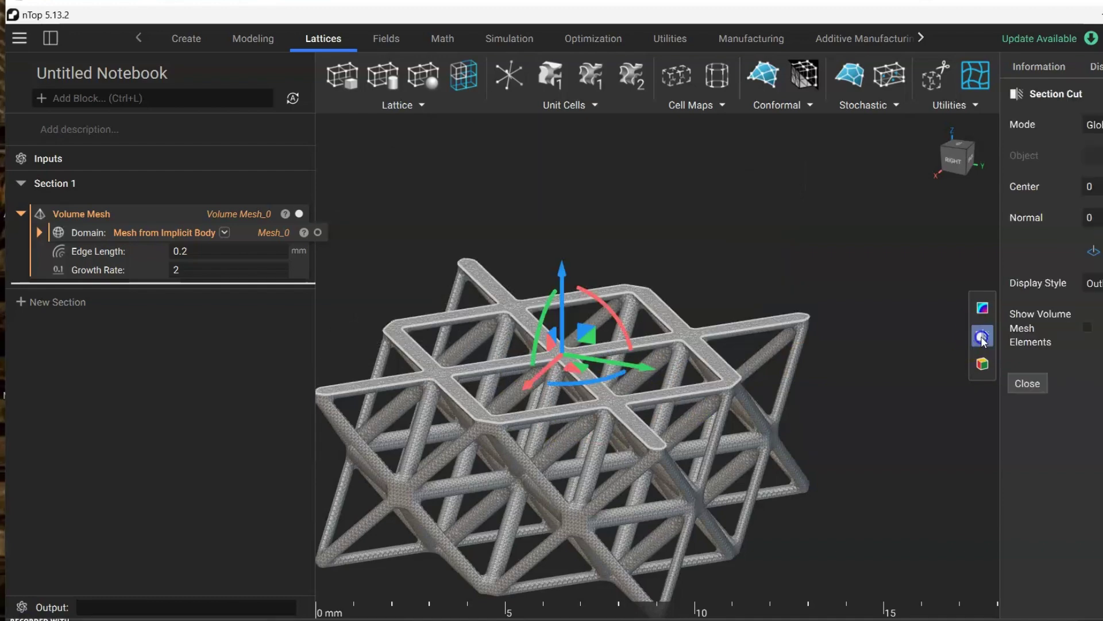
{"action": "scroll", "coordinate": [661, 355], "scroll_direction": "up", "scroll_amount": 3}
{"action": "scroll", "coordinate": [659, 352], "scroll_direction": "up", "scroll_amount": 5}
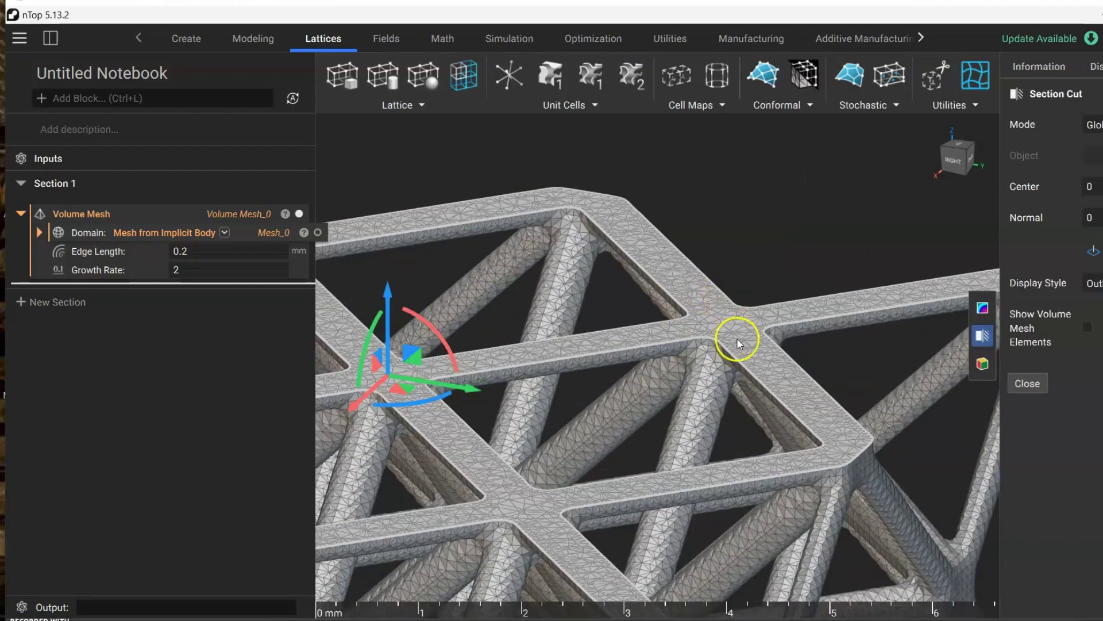
{"action": "scroll", "coordinate": [704, 319], "scroll_direction": "down", "scroll_amount": 8}
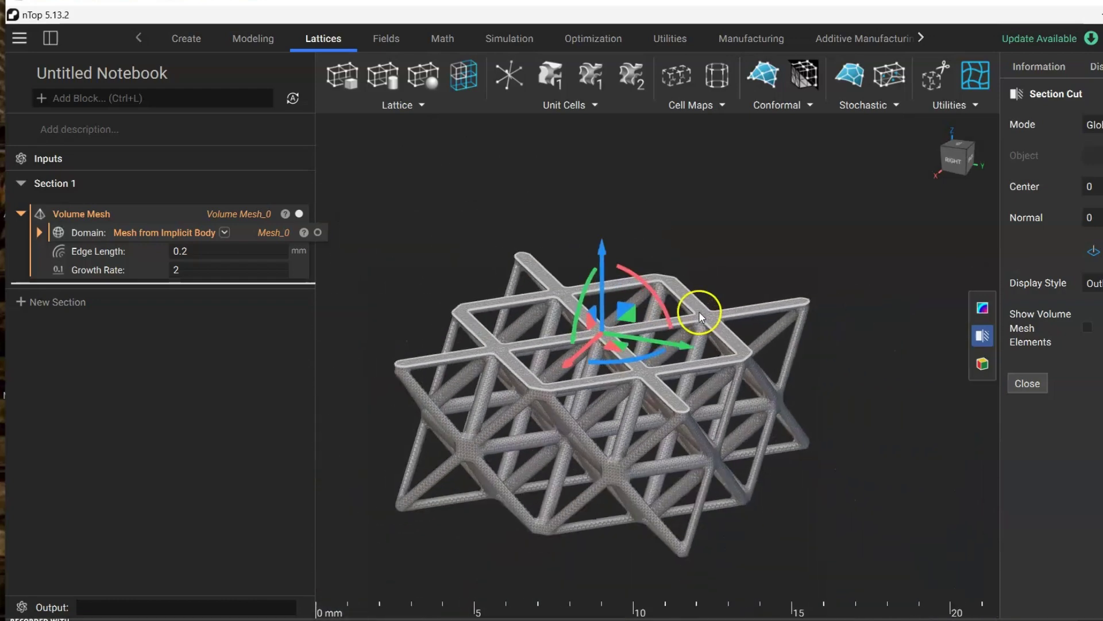
Step: Turn off the section cut and add an FE Volume Mesh on the Volume Mesh with Linear geometric order
{"action": "left_click", "coordinate": [984, 337]}
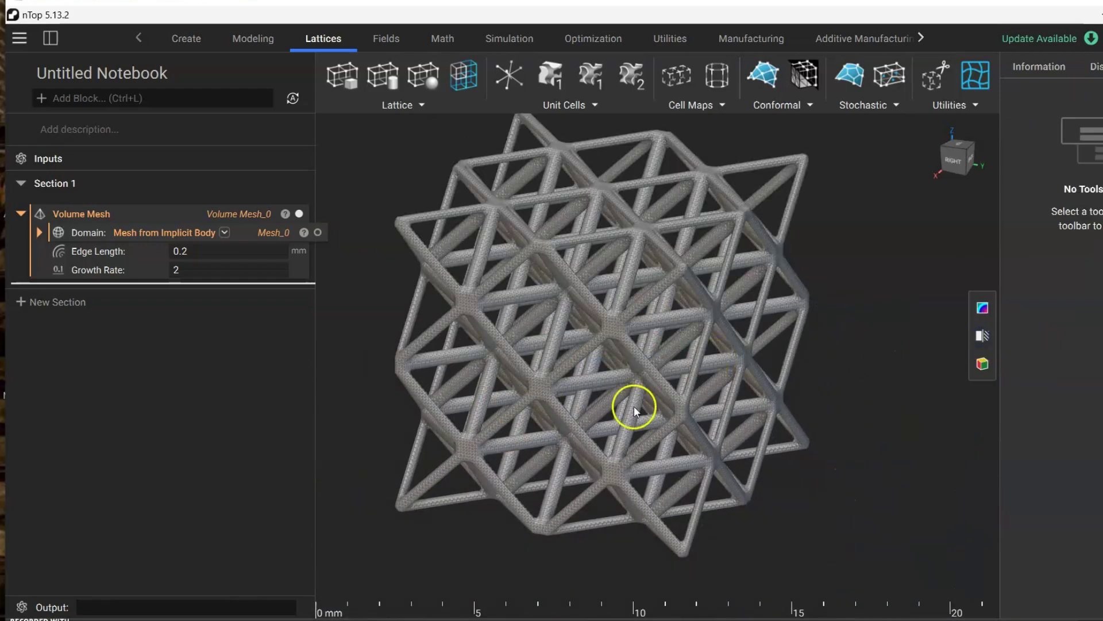
{"action": "left_click", "coordinate": [136, 97]}
{"action": "type", "text": "f"}
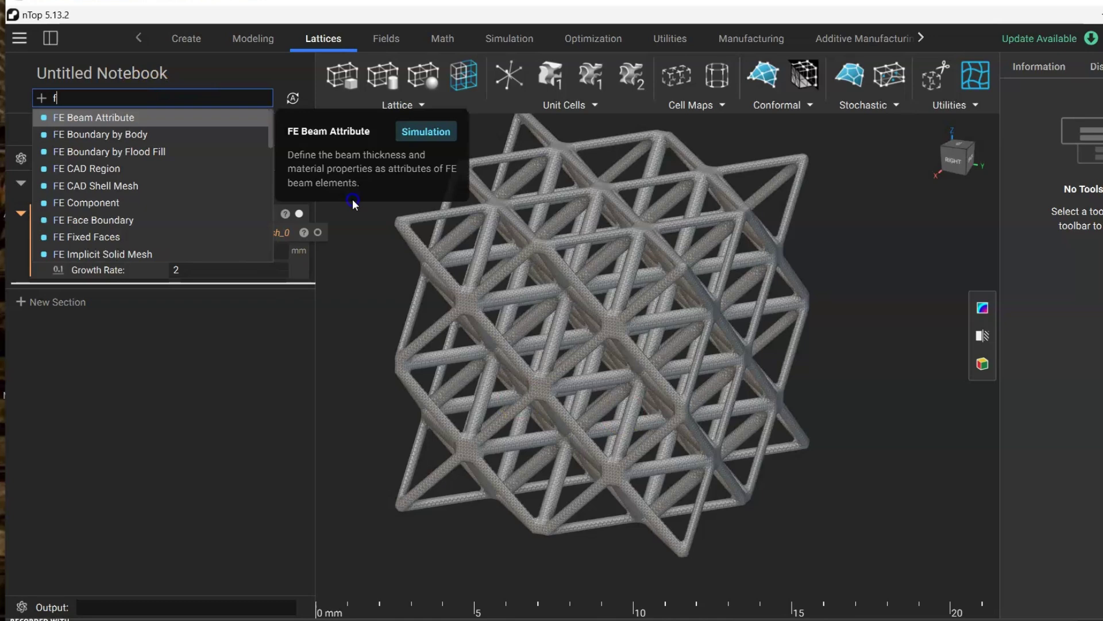
{"action": "type", "text": "e vol"}
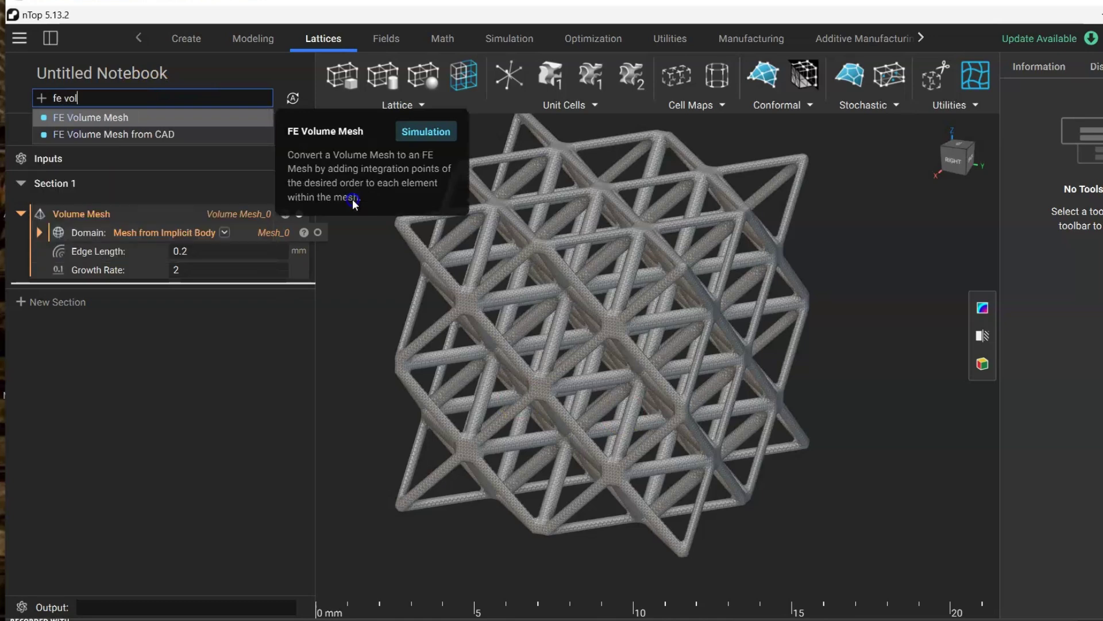
{"action": "left_click", "coordinate": [101, 118]}
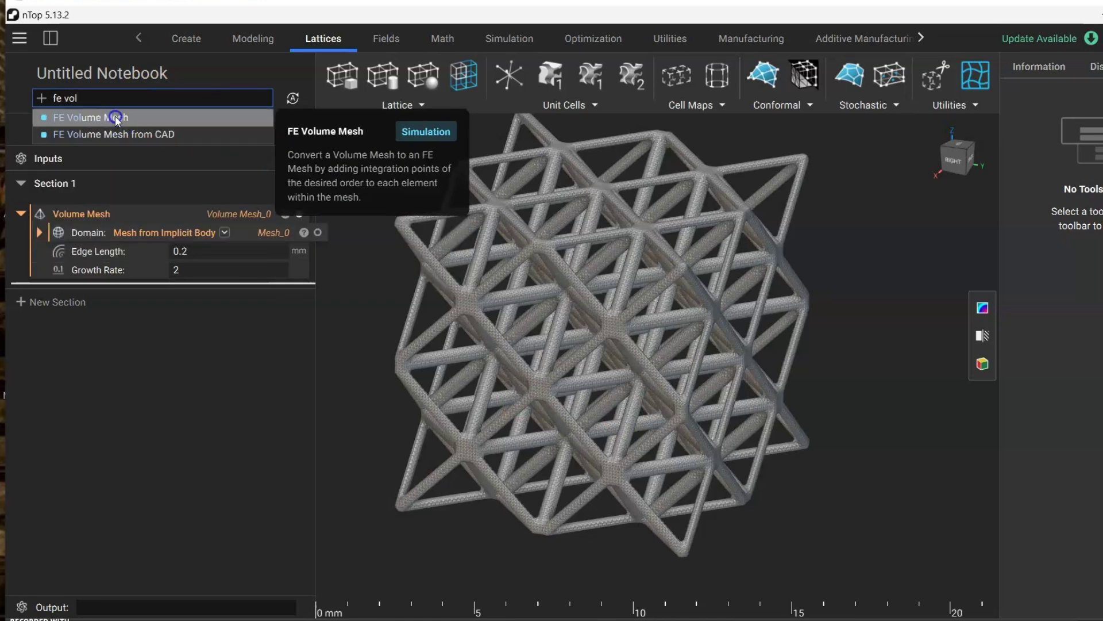
{"action": "left_click", "coordinate": [21, 214]}
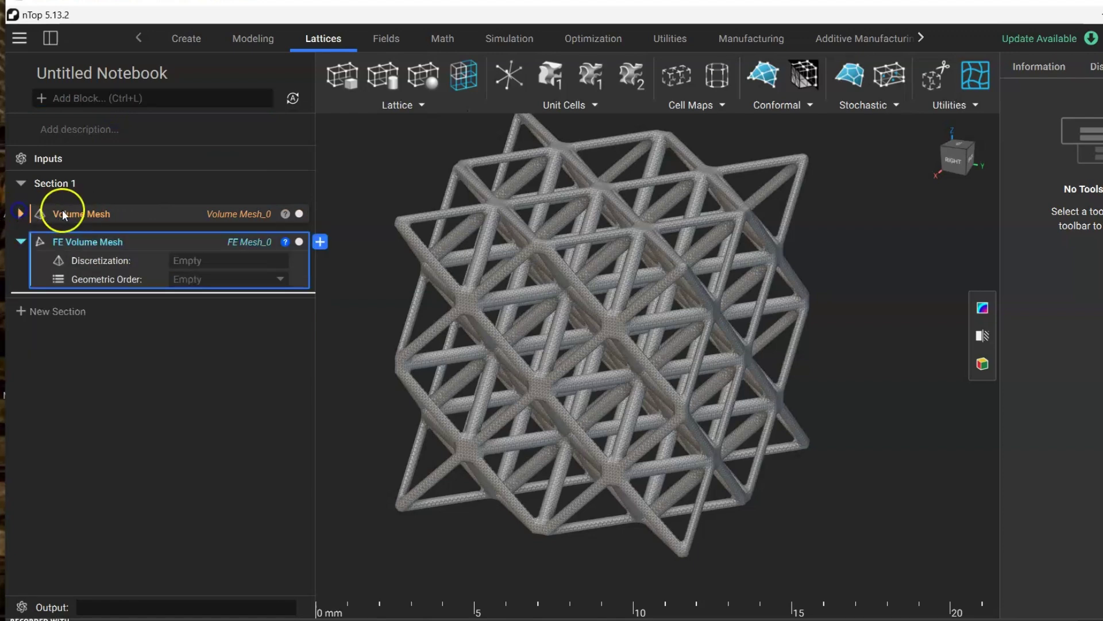
{"action": "left_click_drag", "start_coordinate": [81, 214], "coordinate": [185, 264]}
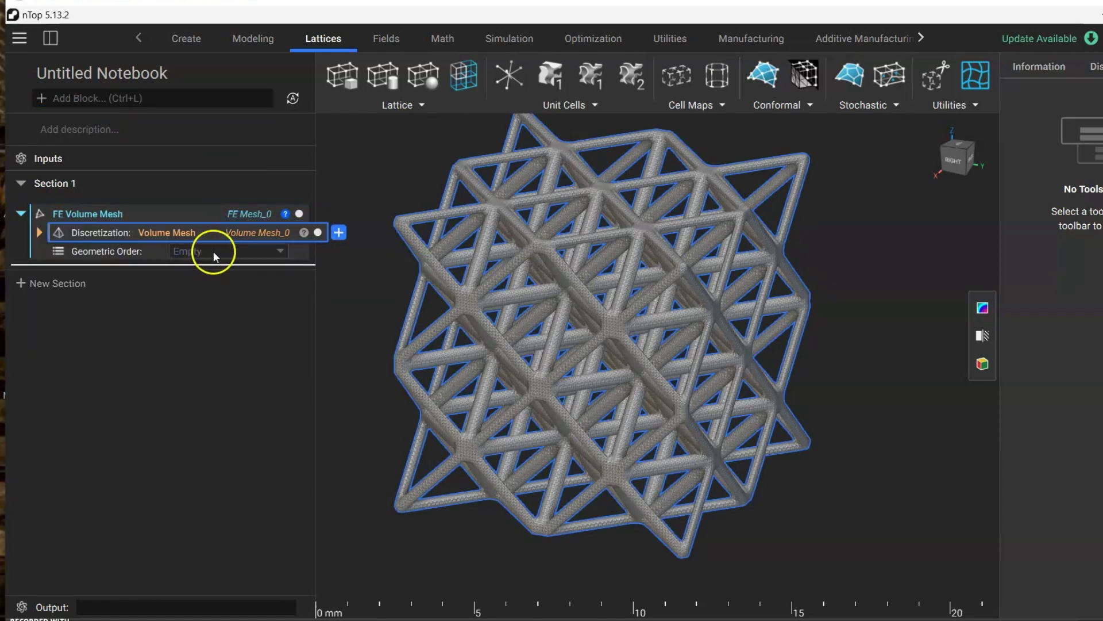
{"action": "left_click", "coordinate": [212, 254]}
{"action": "left_click", "coordinate": [198, 270]}
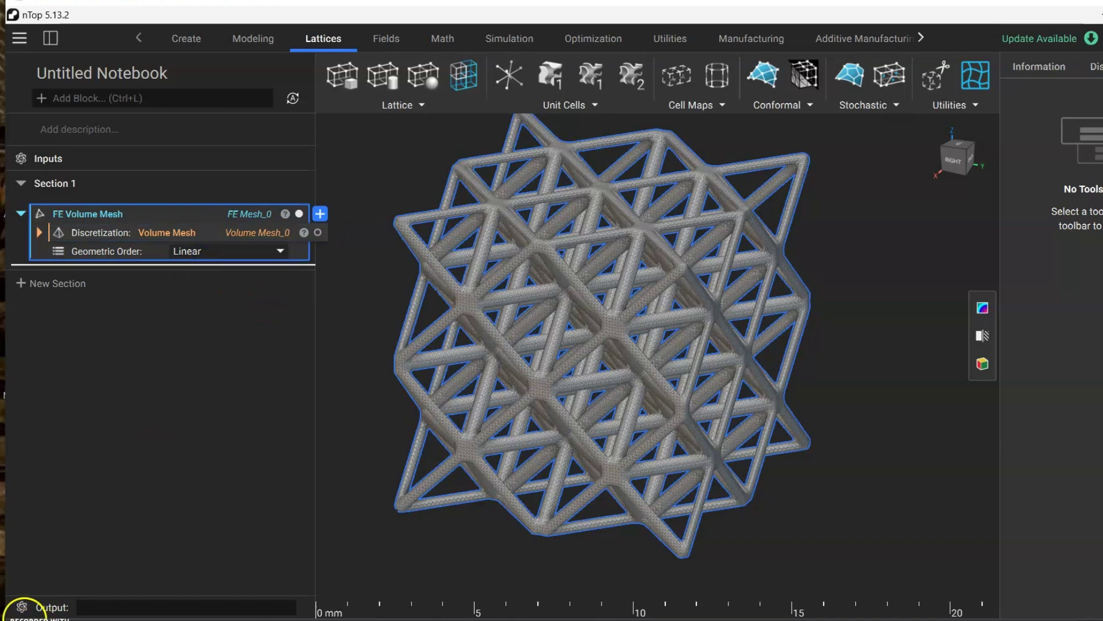
{"action": "scroll", "coordinate": [587, 489], "scroll_direction": "down", "scroll_amount": 2}
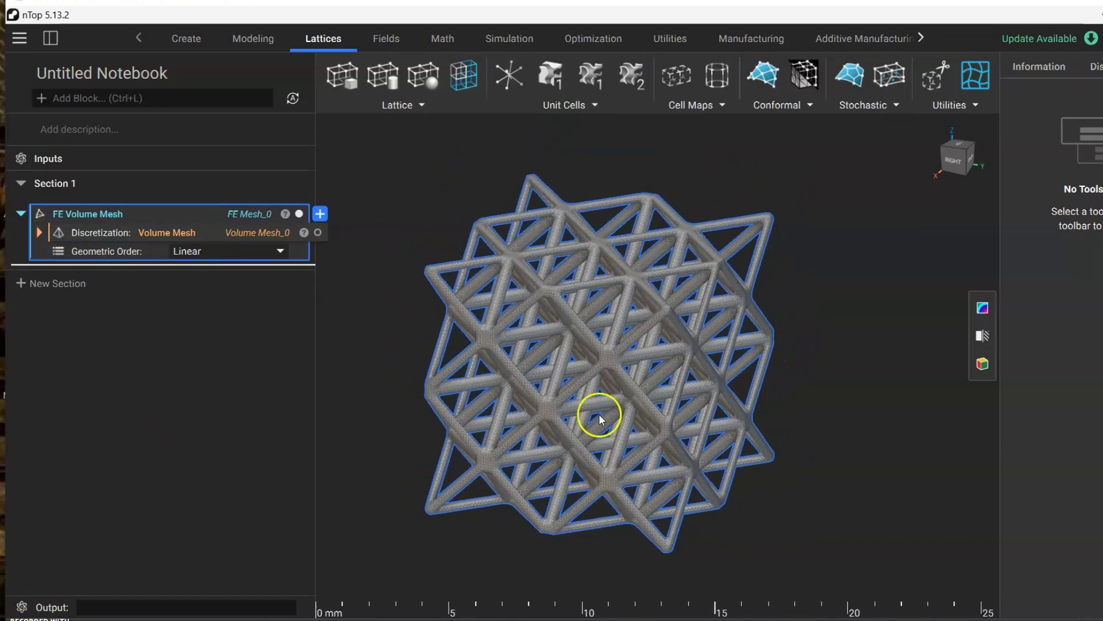
{"action": "scroll", "coordinate": [598, 402], "scroll_direction": "up", "scroll_amount": 2}
{"action": "scroll", "coordinate": [555, 313], "scroll_direction": "up", "scroll_amount": 1}
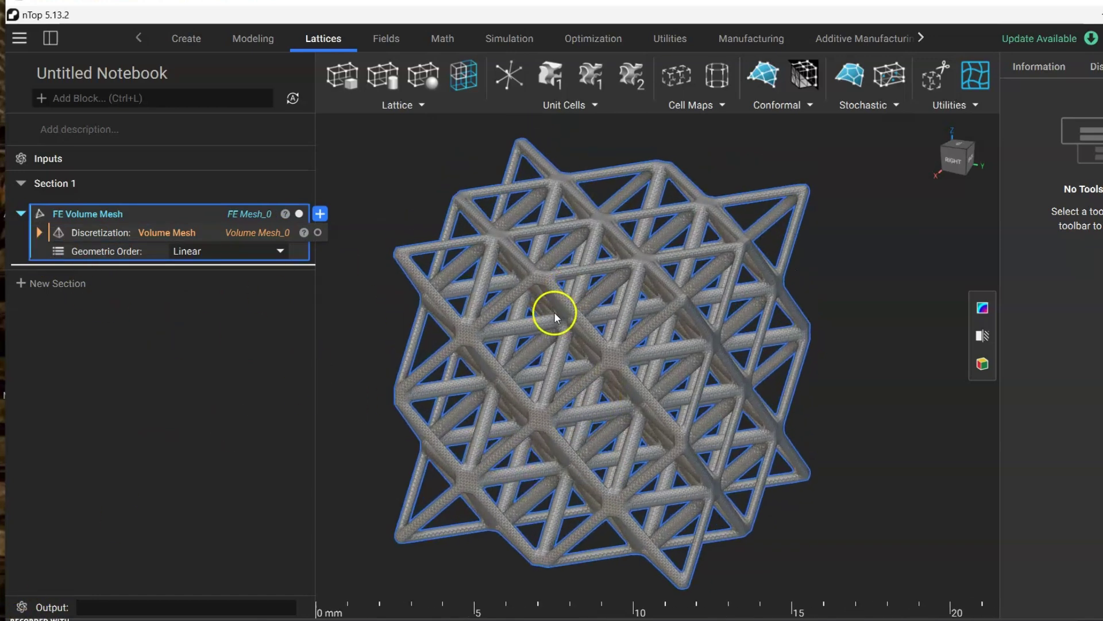
Step: Add a Static Analysis whose Model is an FE Solid Model using the FE Volume Mesh as solid mesh
{"action": "left_click", "coordinate": [216, 98]}
{"action": "type", "text": "s"}
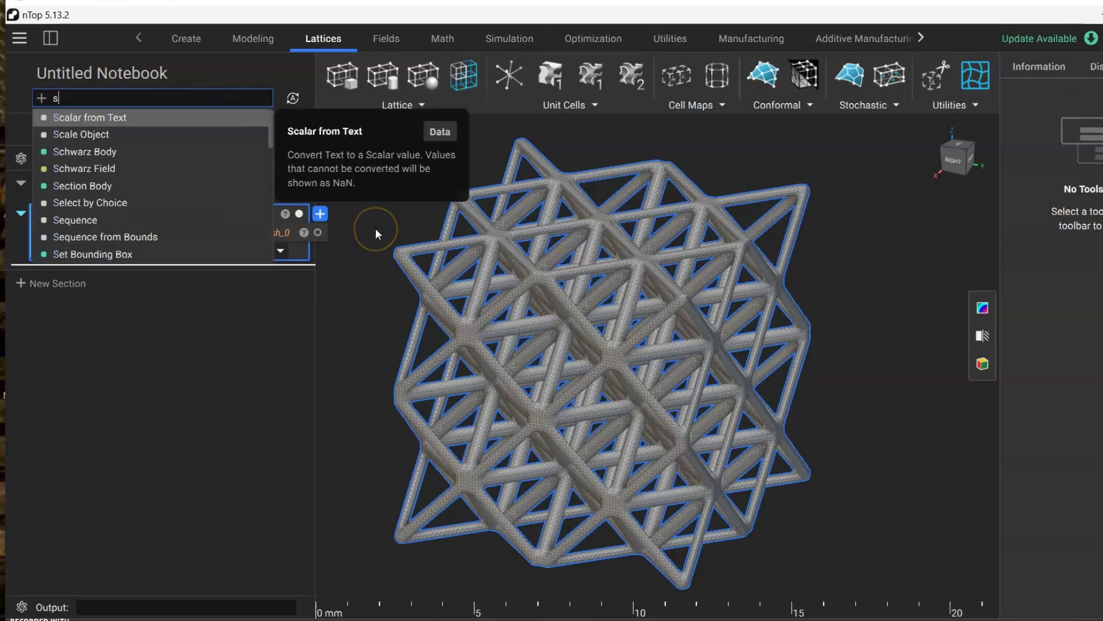
{"action": "type", "text": "tat"}
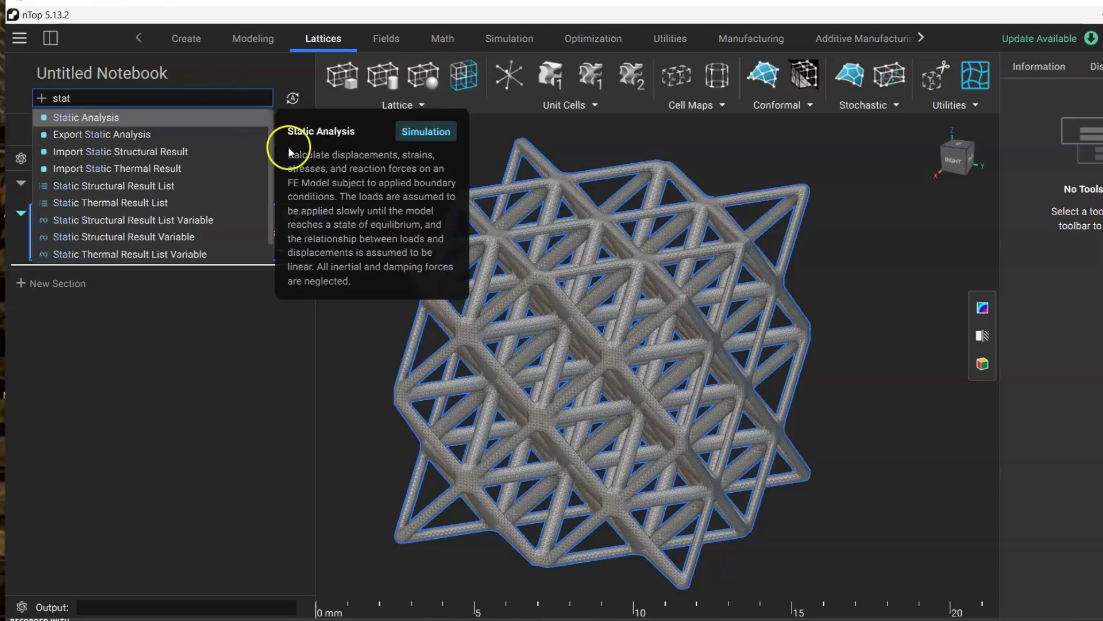
{"action": "left_click", "coordinate": [87, 123]}
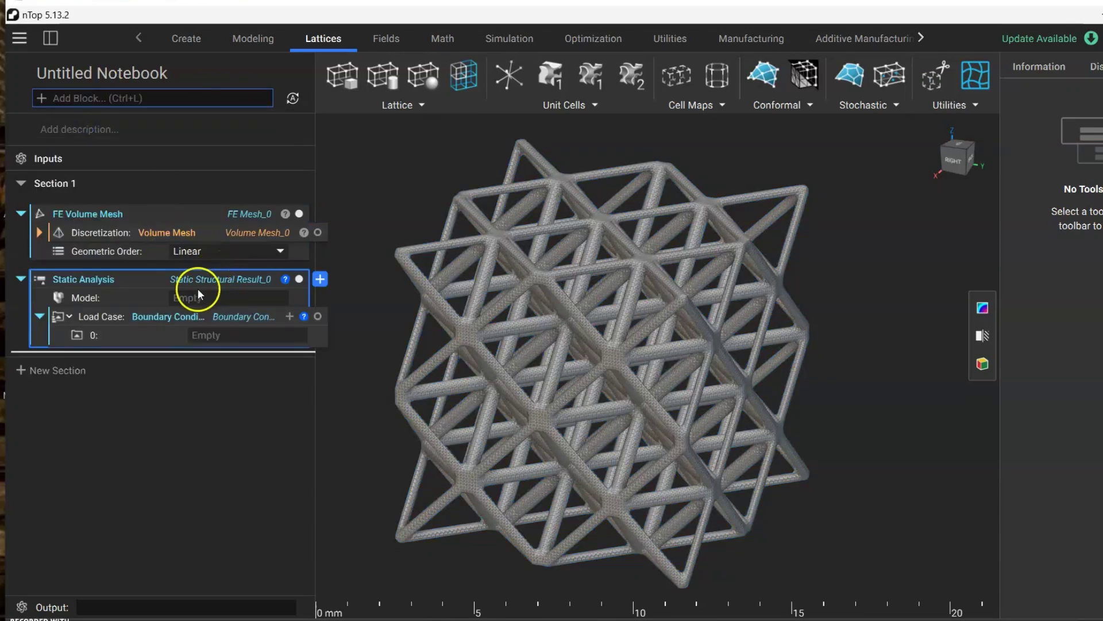
{"action": "left_click", "coordinate": [225, 298]}
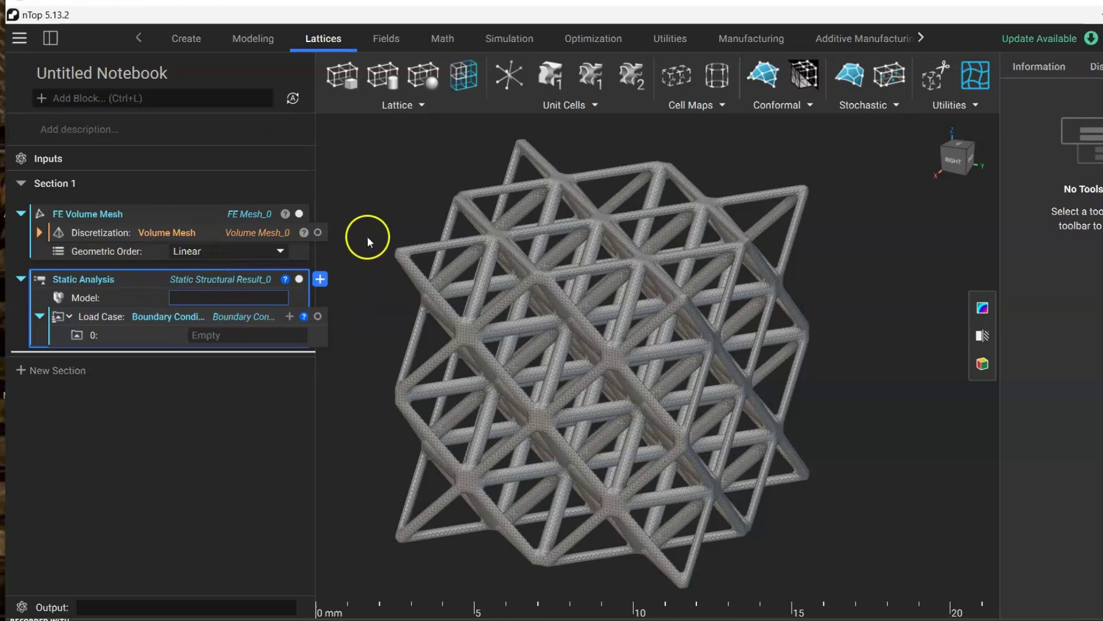
{"action": "left_click", "coordinate": [240, 336]}
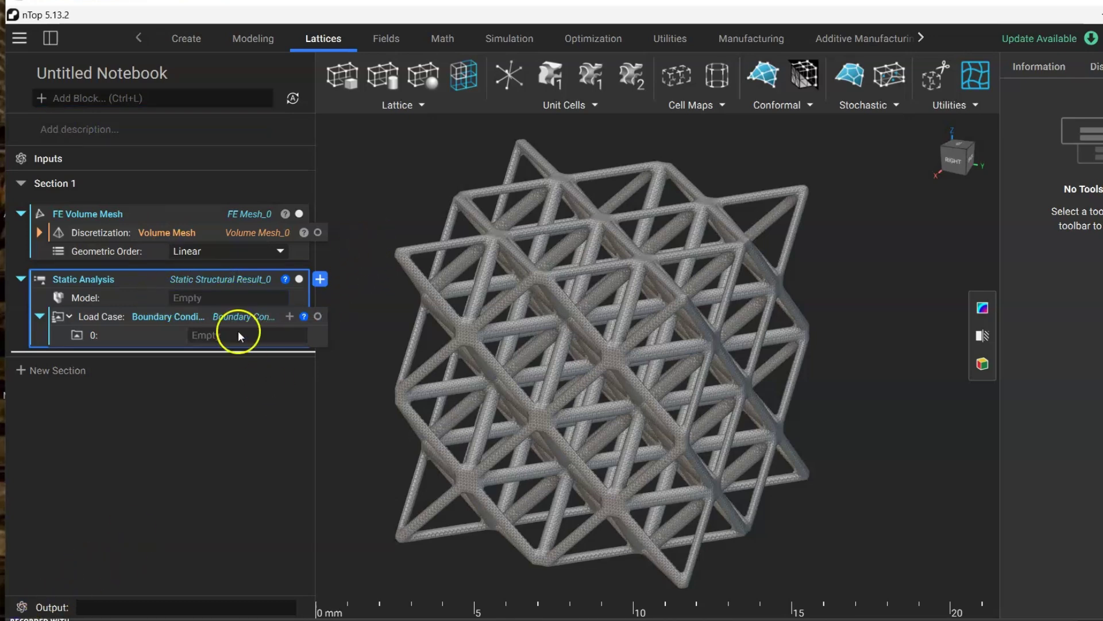
{"action": "left_click", "coordinate": [212, 298]}
{"action": "type", "text": "fe"}
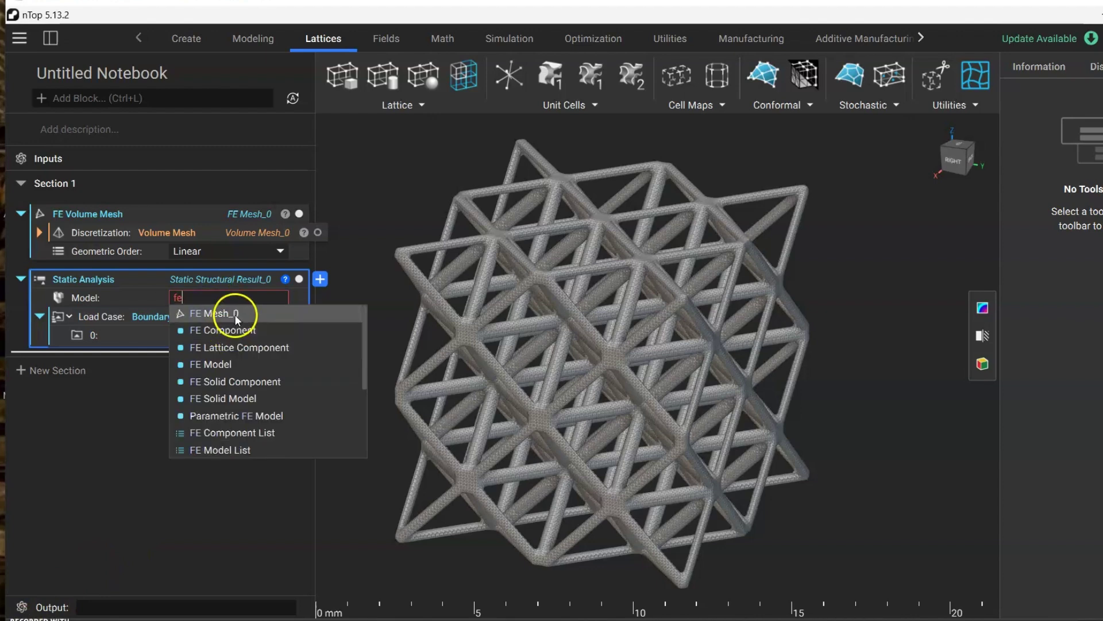
{"action": "left_click", "coordinate": [257, 397]}
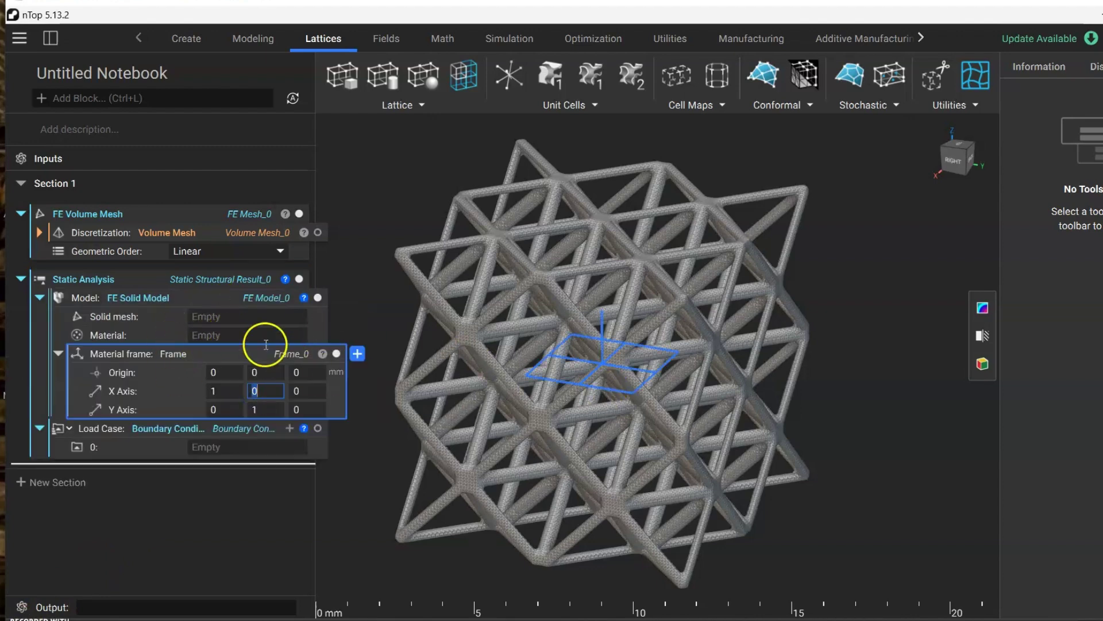
{"action": "left_click", "coordinate": [23, 213]}
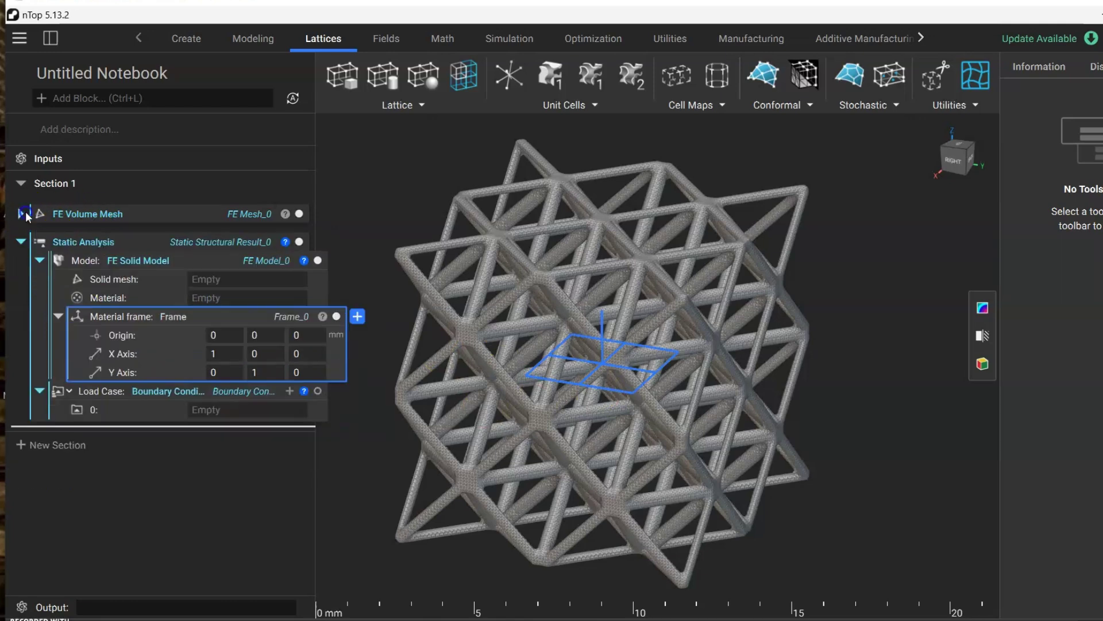
{"action": "left_click_drag", "start_coordinate": [81, 213], "coordinate": [219, 277]}
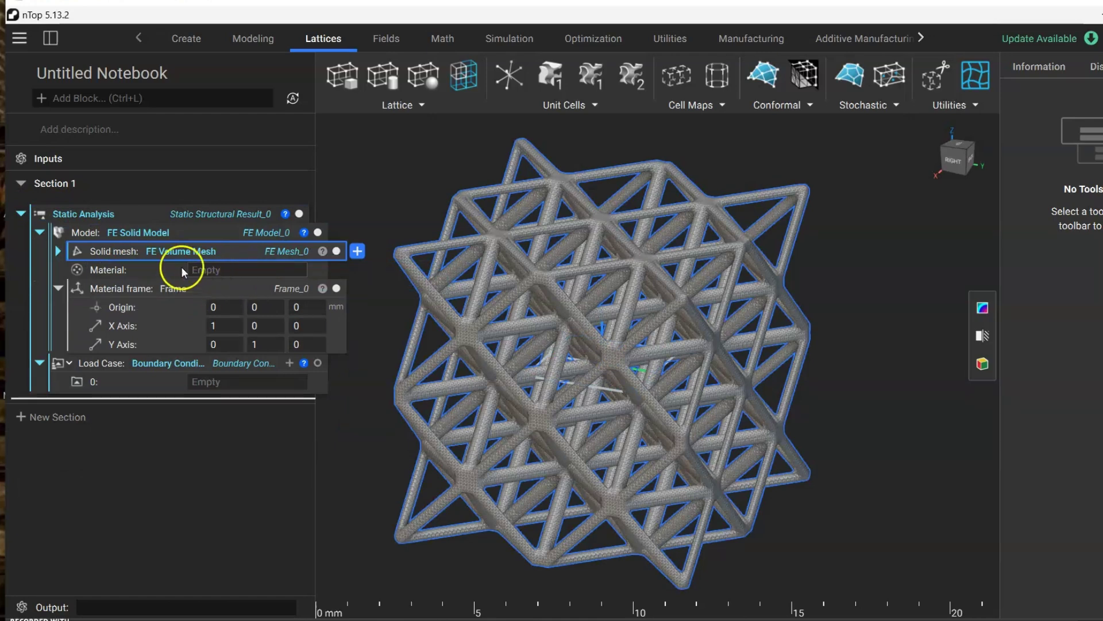
Step: Add an Isotropic Material block with an Isotropic Linear Elastic Property
{"action": "left_click", "coordinate": [188, 101]}
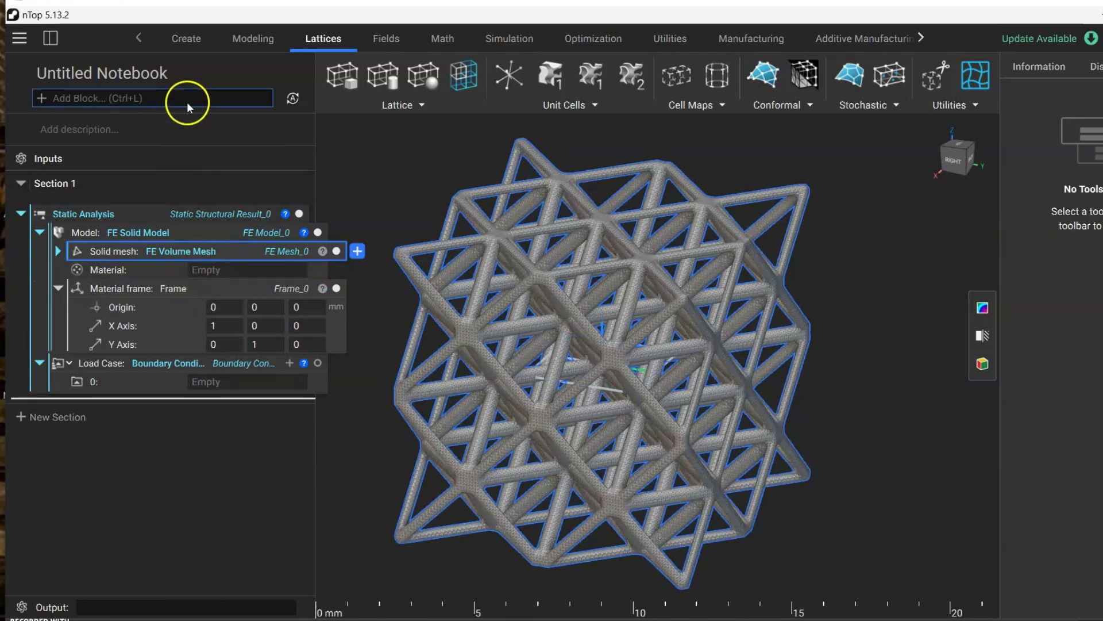
{"action": "type", "text": "iso"}
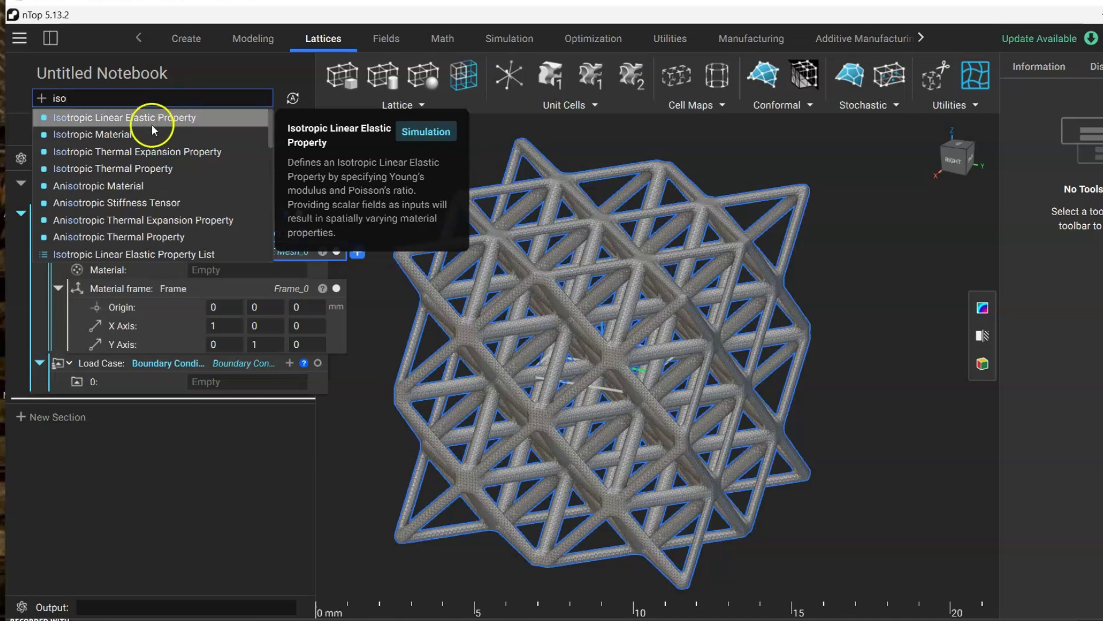
{"action": "left_click", "coordinate": [127, 136]}
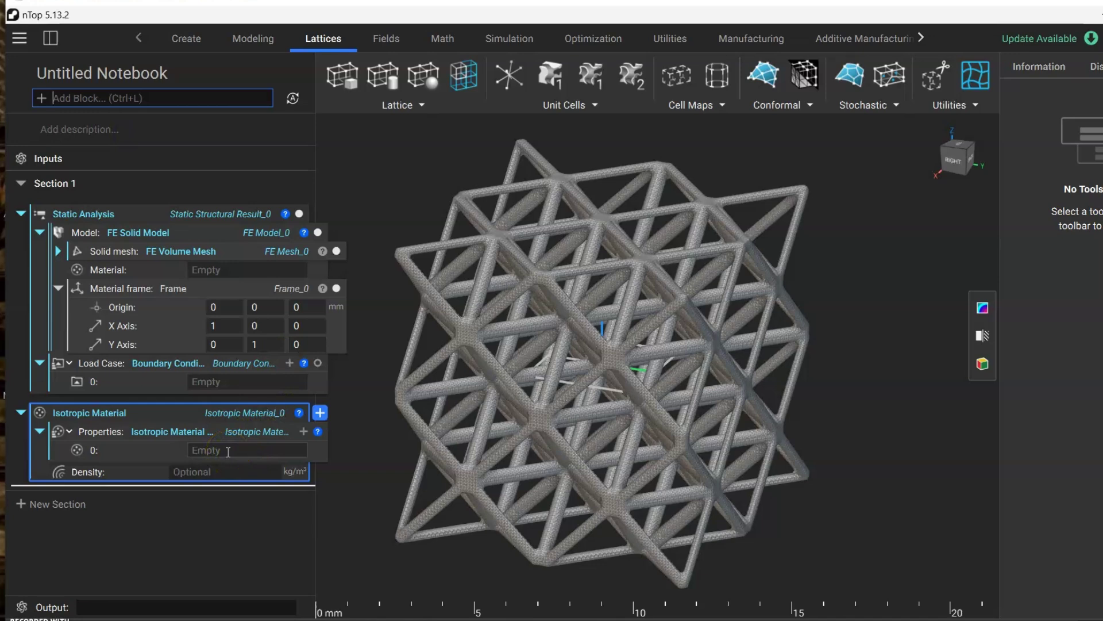
{"action": "left_click", "coordinate": [147, 457]}
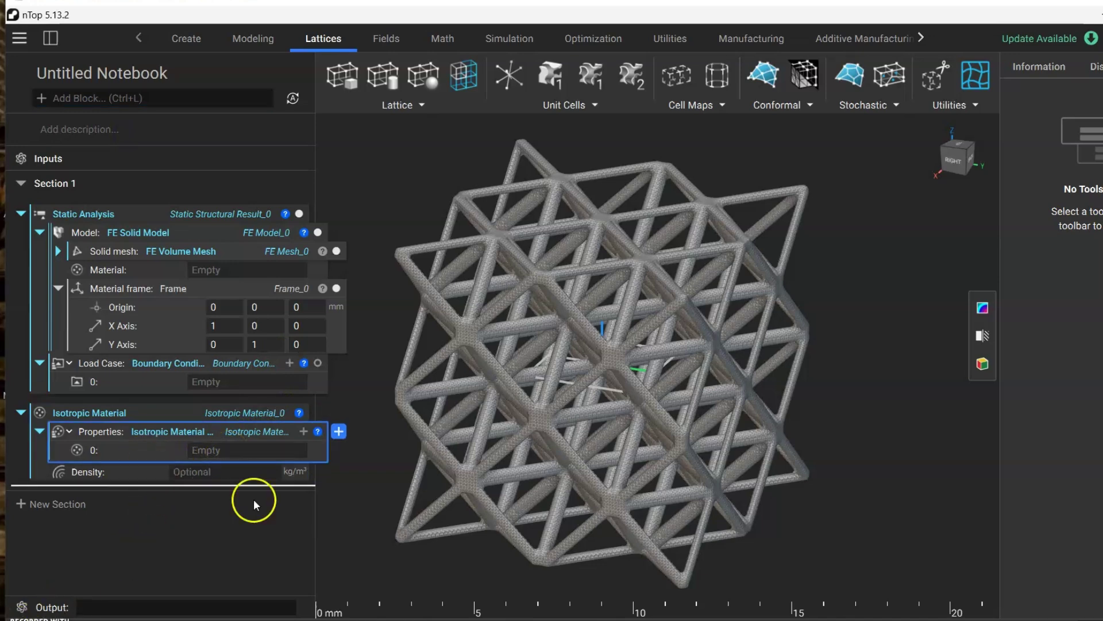
{"action": "left_click", "coordinate": [245, 447]}
{"action": "type", "text": "prop"}
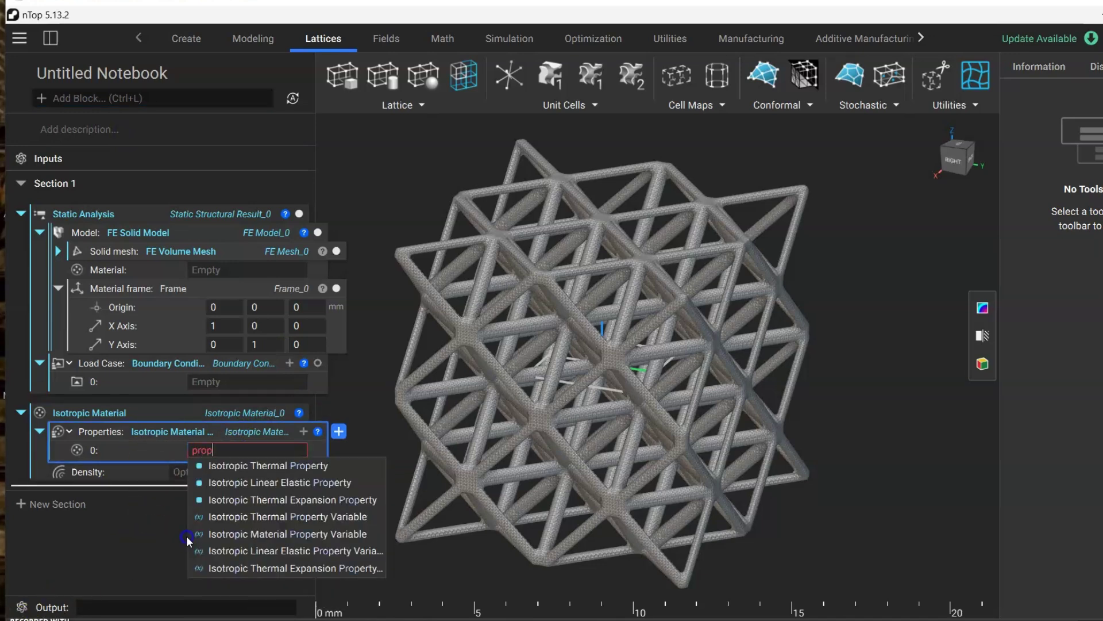
{"action": "left_click", "coordinate": [293, 484]}
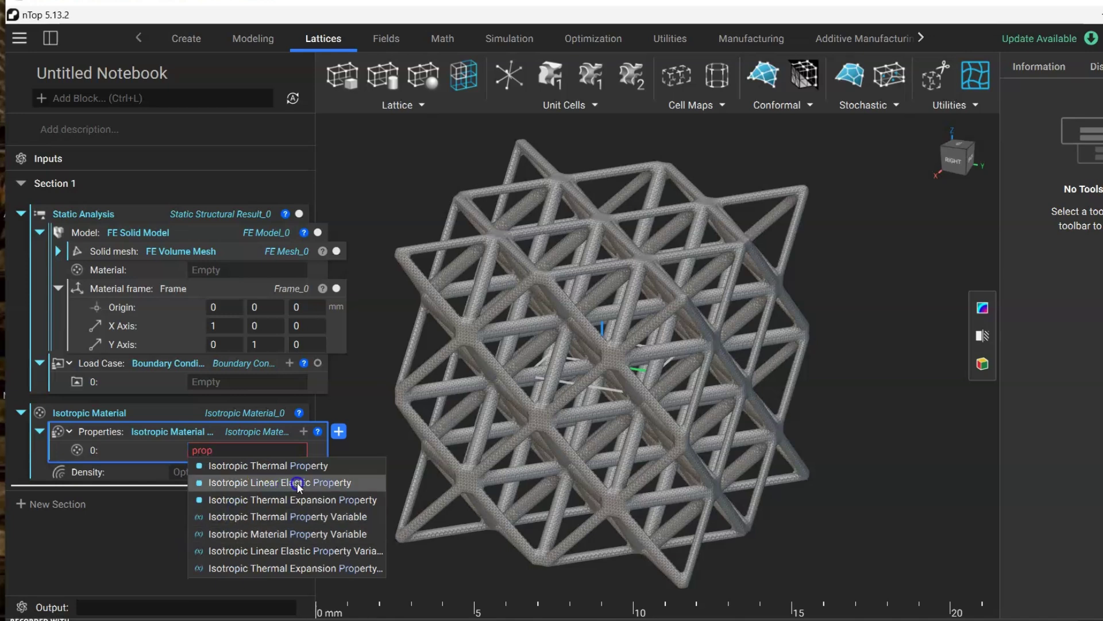
Step: Enter Young's modulus 2e9, Poisson's ratio 0.3 and density 1, then collapse the material block
{"action": "left_click", "coordinate": [235, 467]}
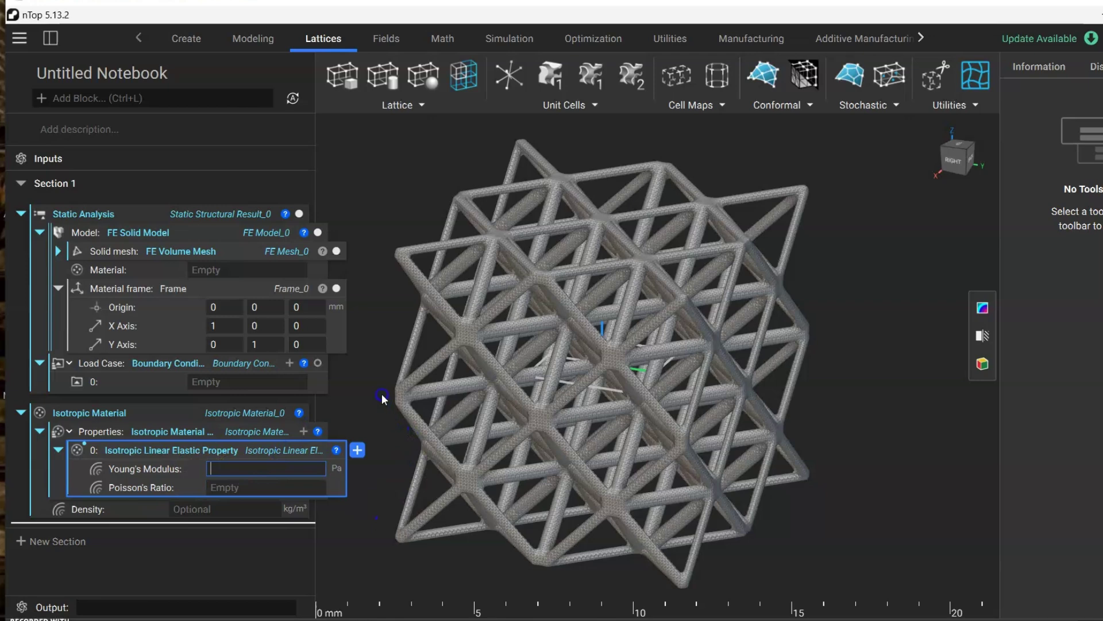
{"action": "type", "text": "2e9"}
{"action": "left_click", "coordinate": [235, 488]}
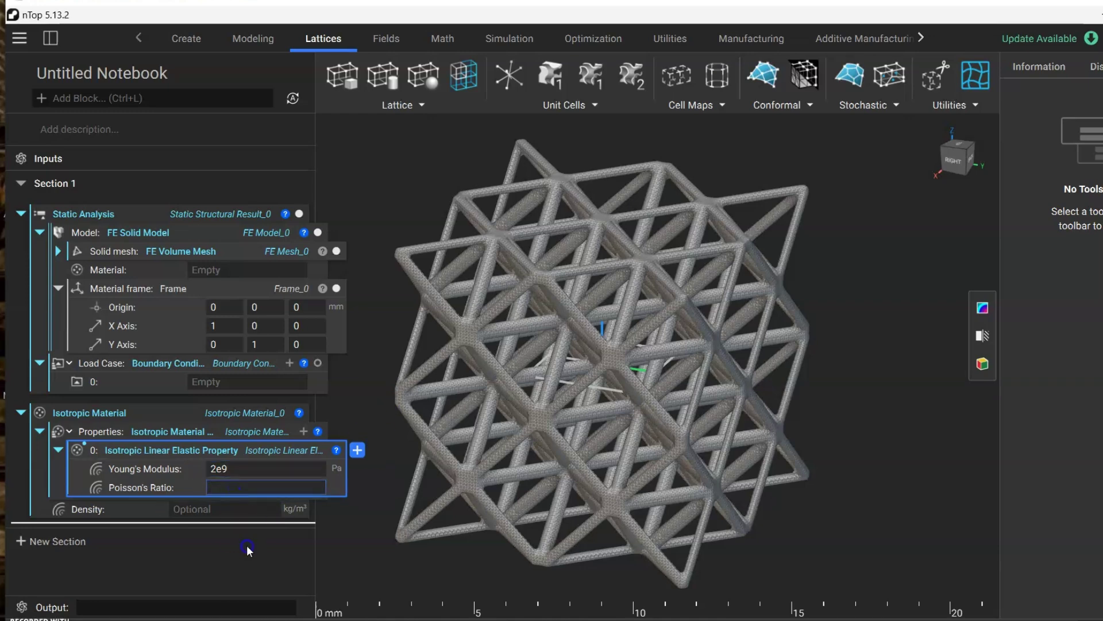
{"action": "type", "text": "0.3"}
{"action": "left_click", "coordinate": [209, 517]}
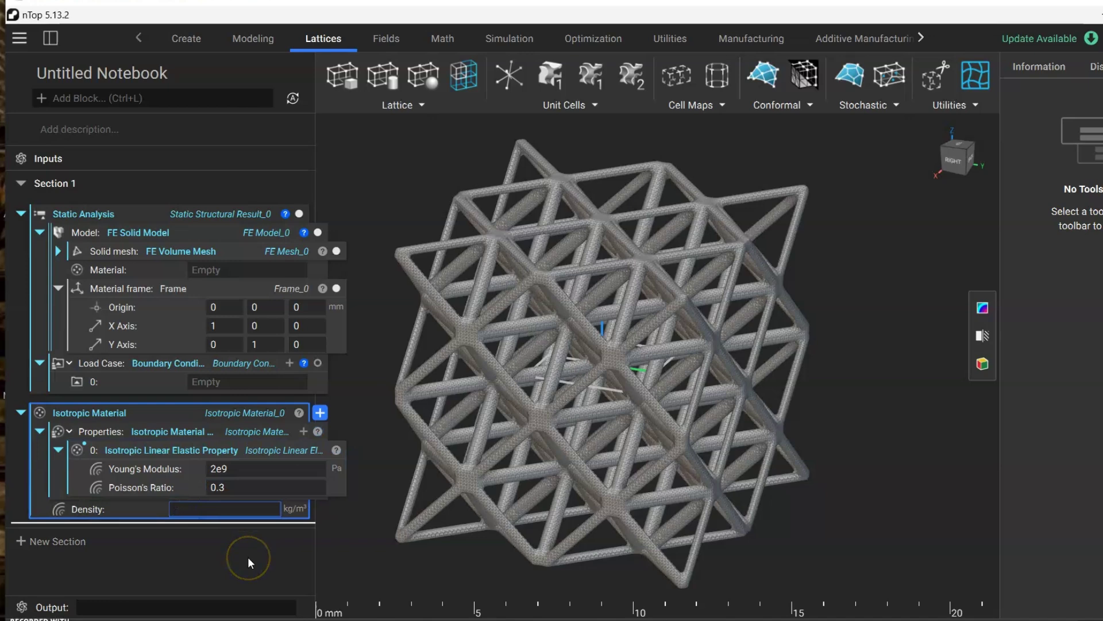
{"action": "type", "text": "1"}
{"action": "left_click", "coordinate": [153, 453]}
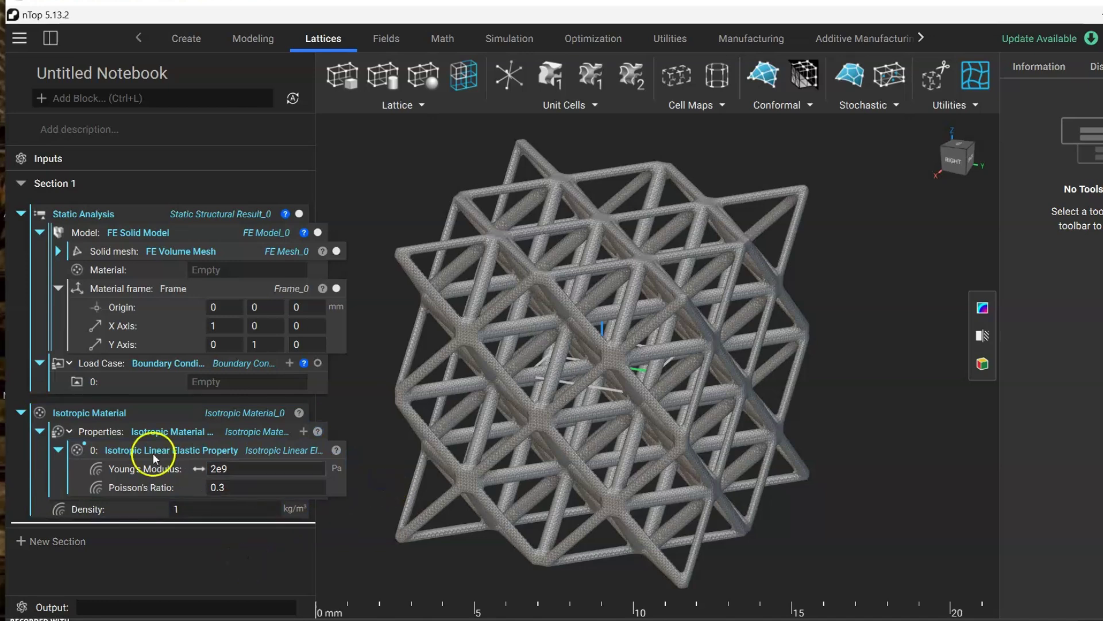
{"action": "left_click", "coordinate": [20, 413]}
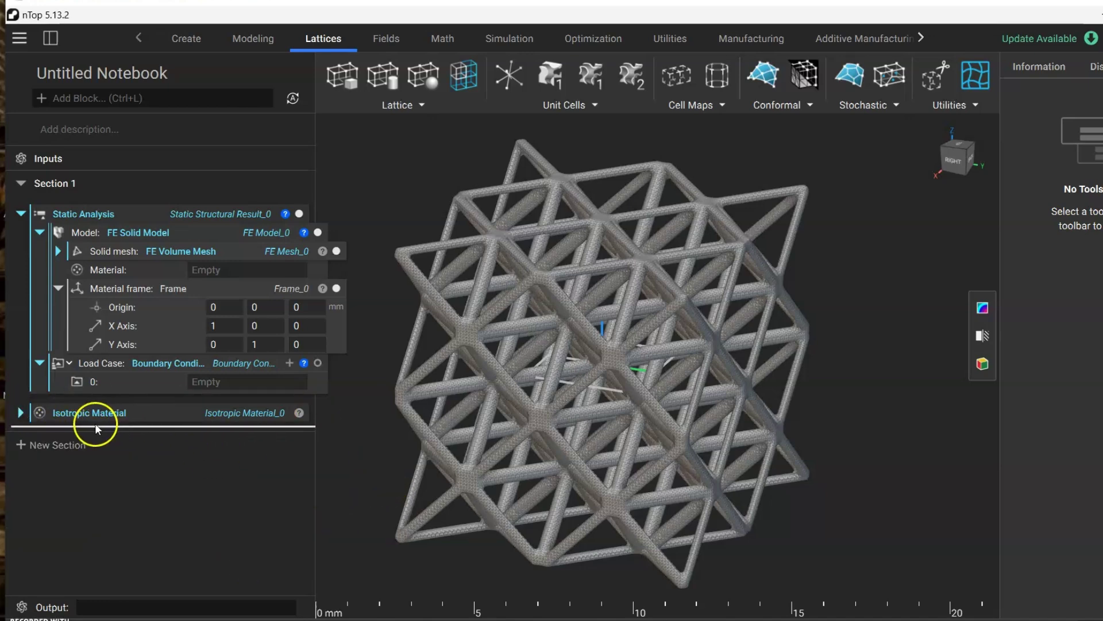
Step: Plug the Isotropic Material into the Static Analysis Material input
{"action": "left_click_drag", "start_coordinate": [74, 412], "coordinate": [214, 268]}
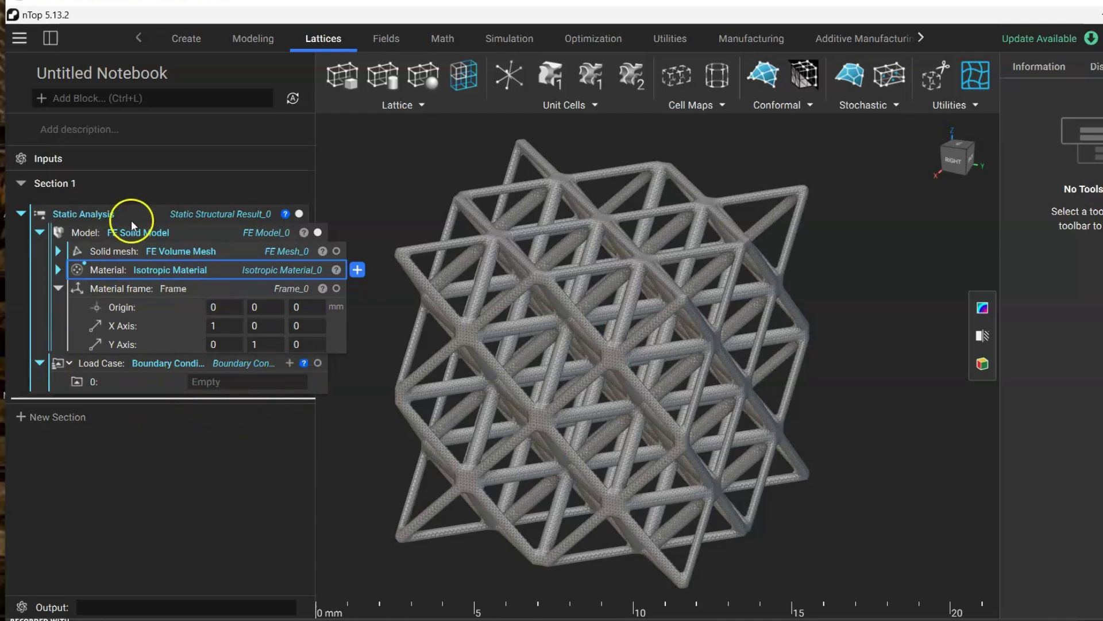
{"action": "left_click", "coordinate": [227, 384]}
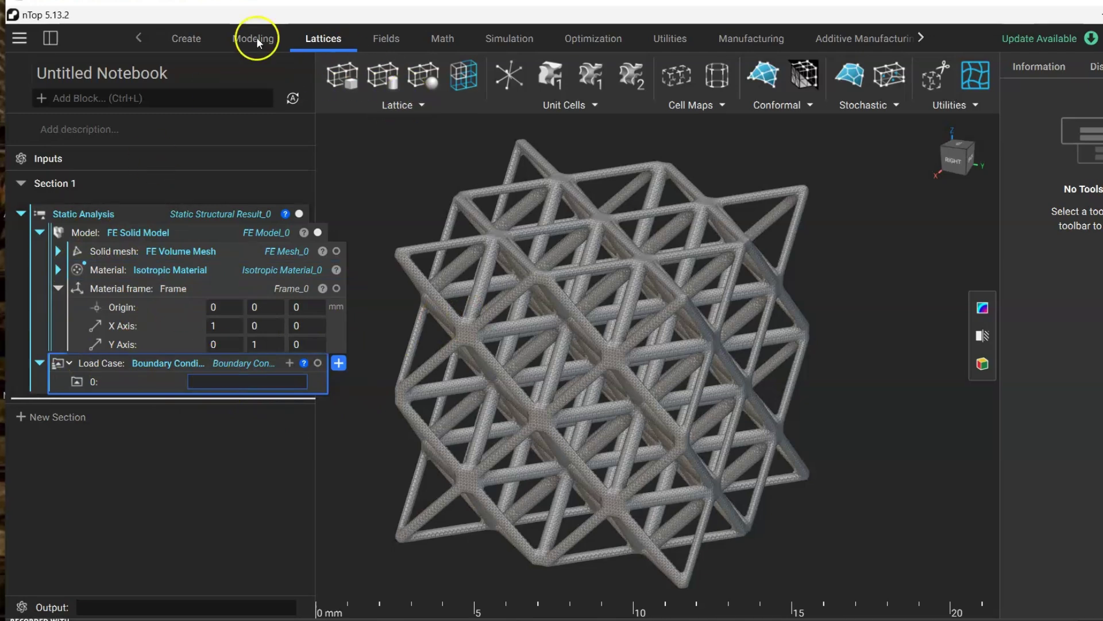
{"action": "left_click", "coordinate": [181, 41]}
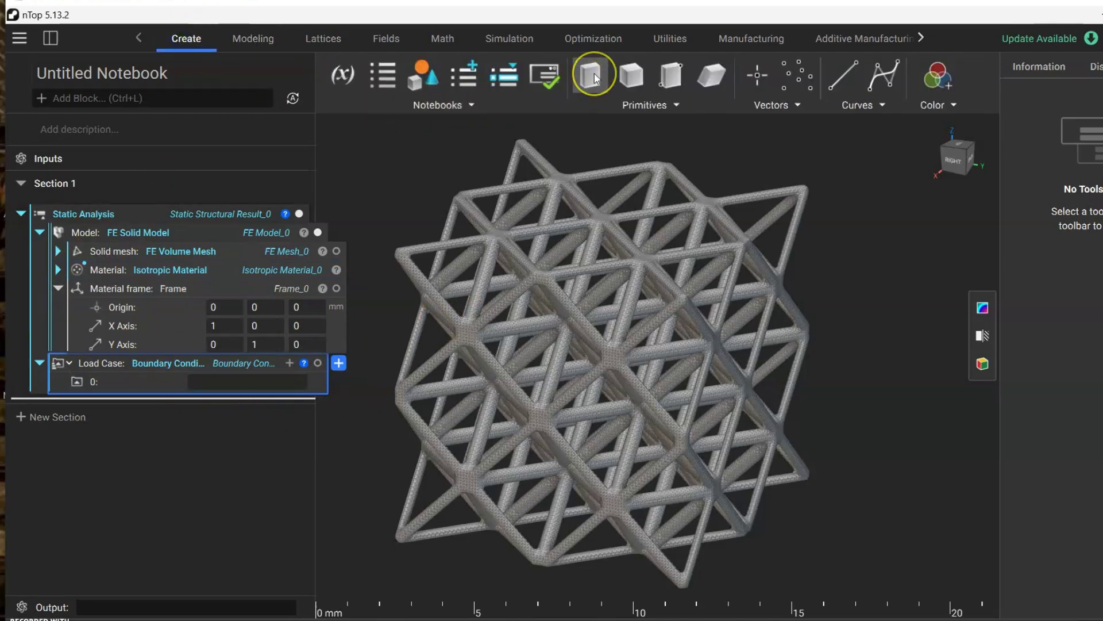
{"action": "left_click", "coordinate": [226, 382]}
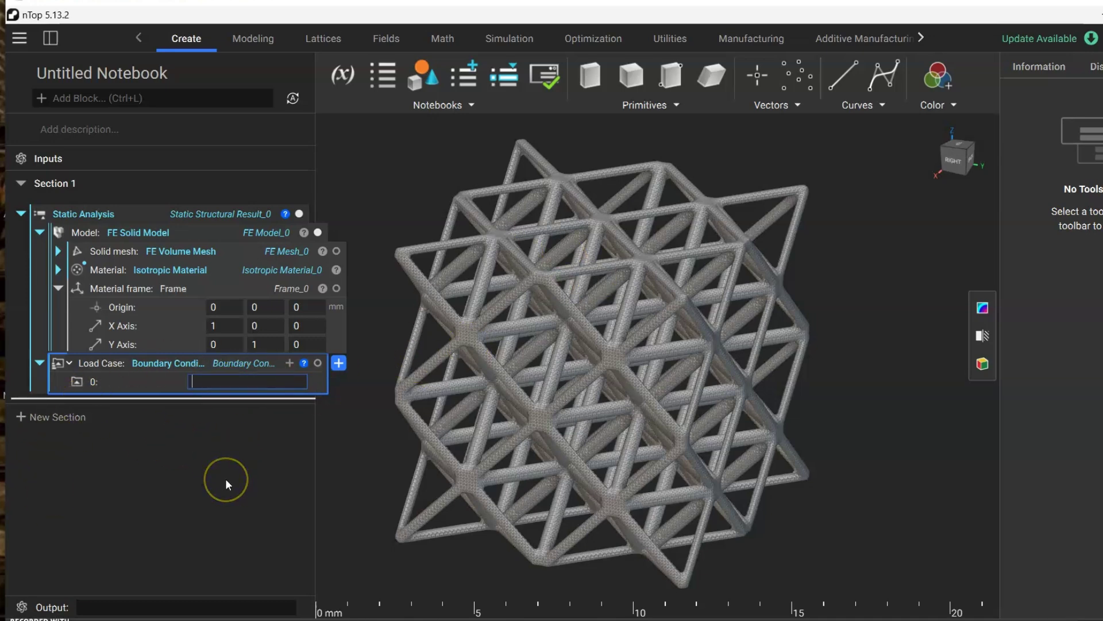
{"action": "type", "text": "bod"}
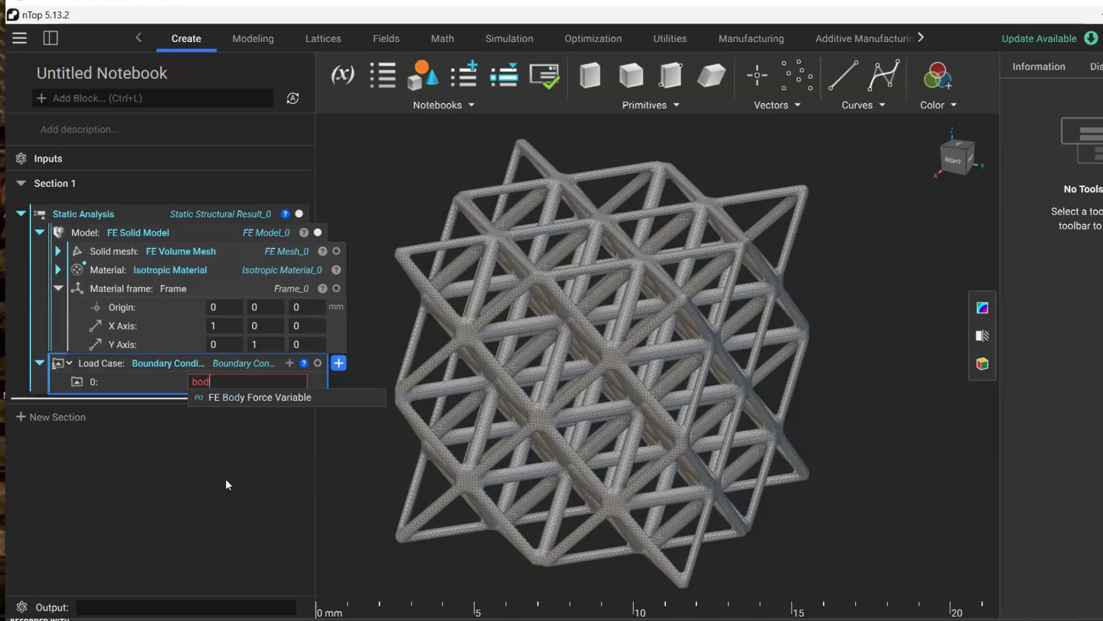
{"action": "key", "text": "BackSpace"}
{"action": "key", "text": "BackSpace"}
{"action": "key", "text": "BackSpace"}
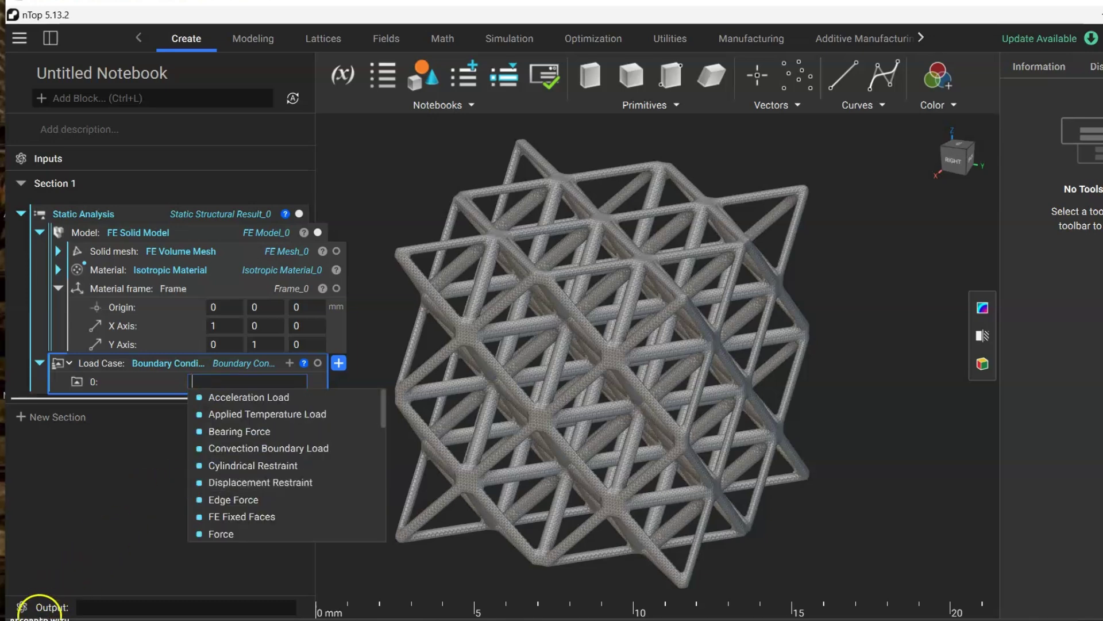
{"action": "left_click", "coordinate": [249, 443]}
Step: Add a Force load to the load case with an FE Boundary by Body boundary
{"action": "left_click", "coordinate": [230, 381]}
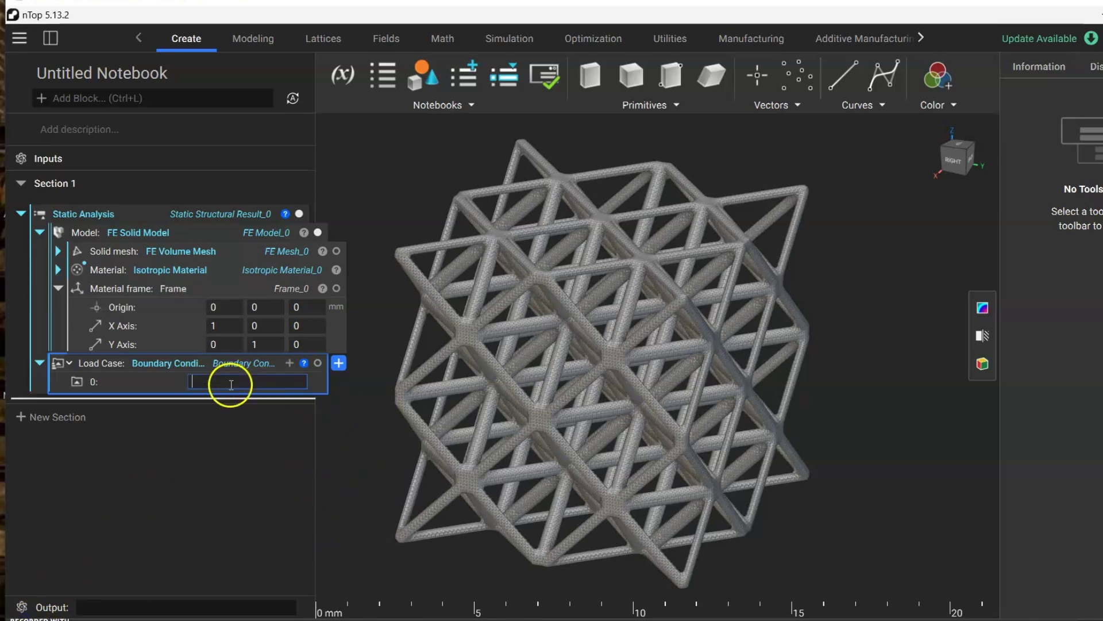
{"action": "type", "text": "force"}
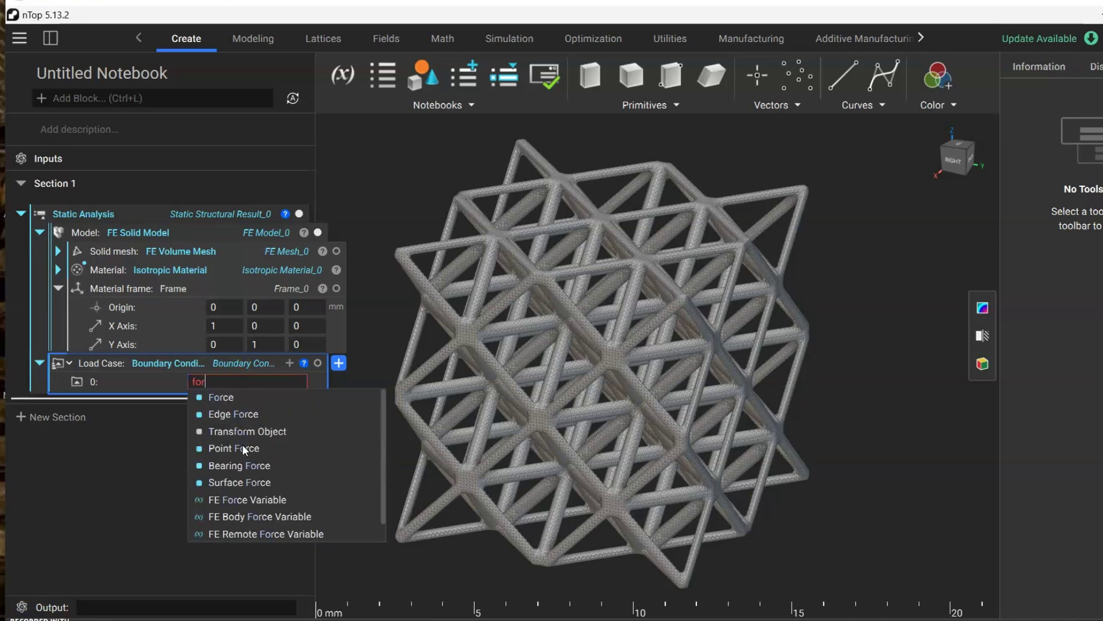
{"action": "left_click", "coordinate": [226, 397]}
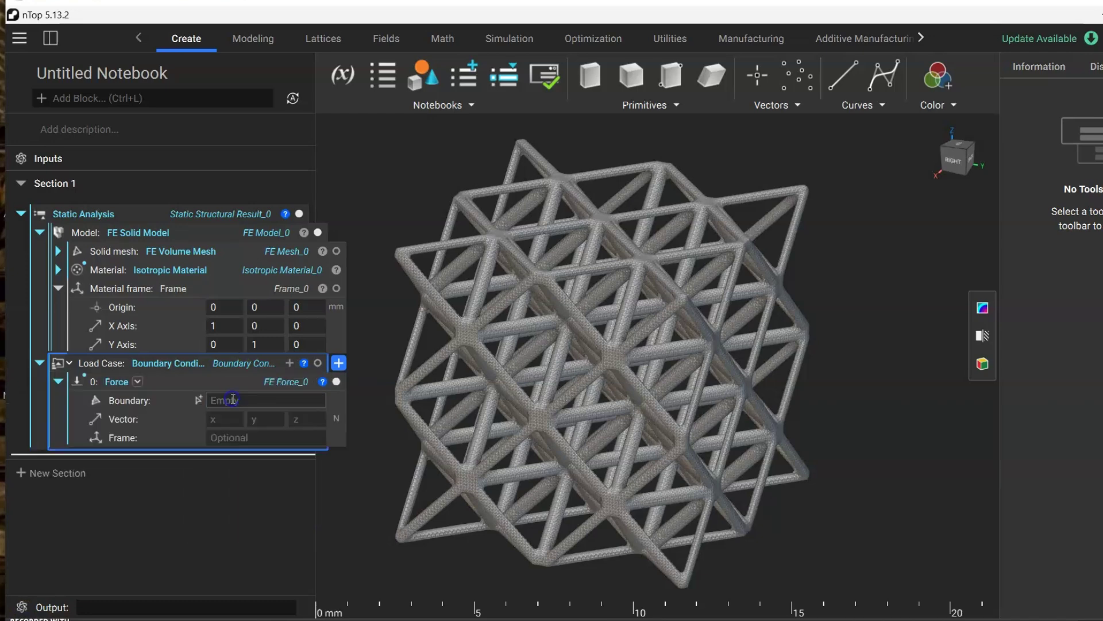
{"action": "left_click", "coordinate": [256, 400]}
{"action": "type", "text": "fe"}
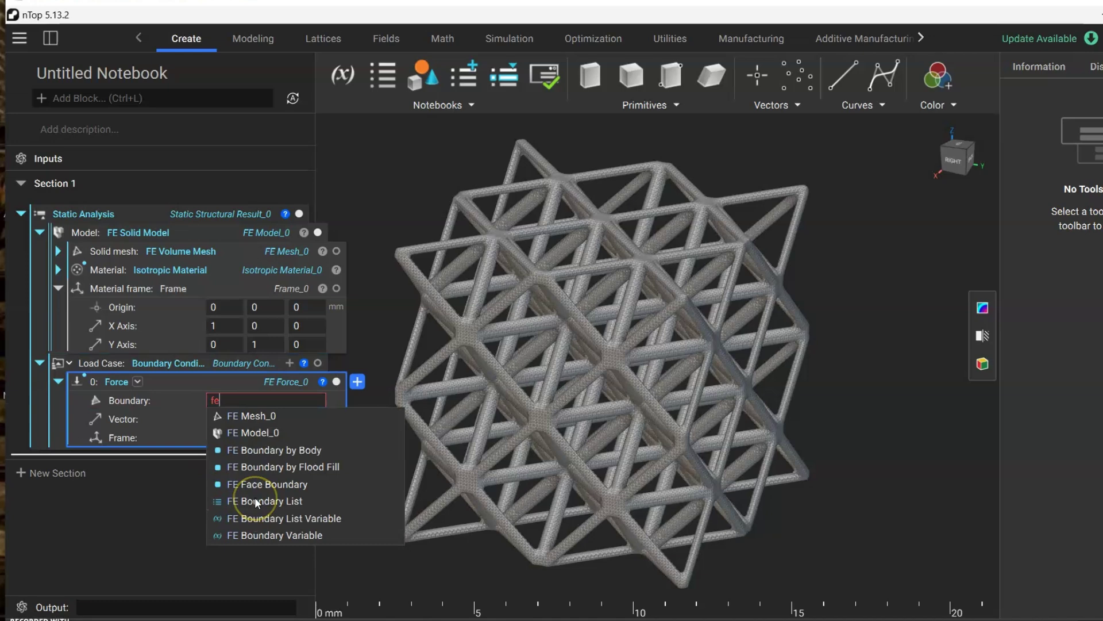
{"action": "left_click", "coordinate": [276, 450]}
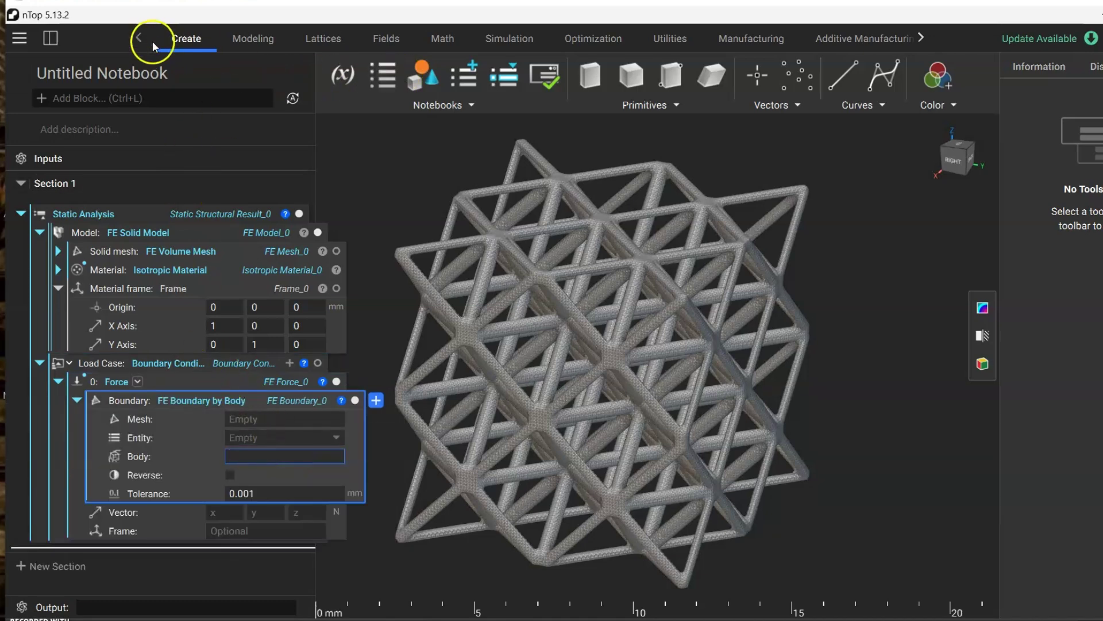
Step: Add a Box primitive with height 2 and centre Z 5, check it caps the lattice, then collapse it
{"action": "left_click", "coordinate": [586, 78]}
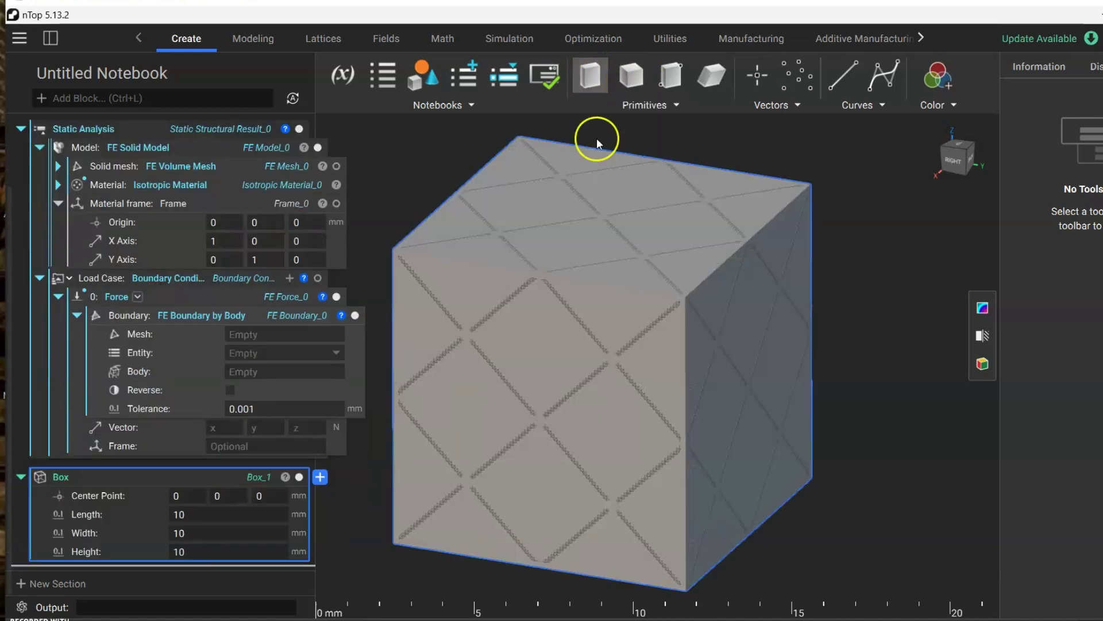
{"action": "double_click", "coordinate": [182, 552]}
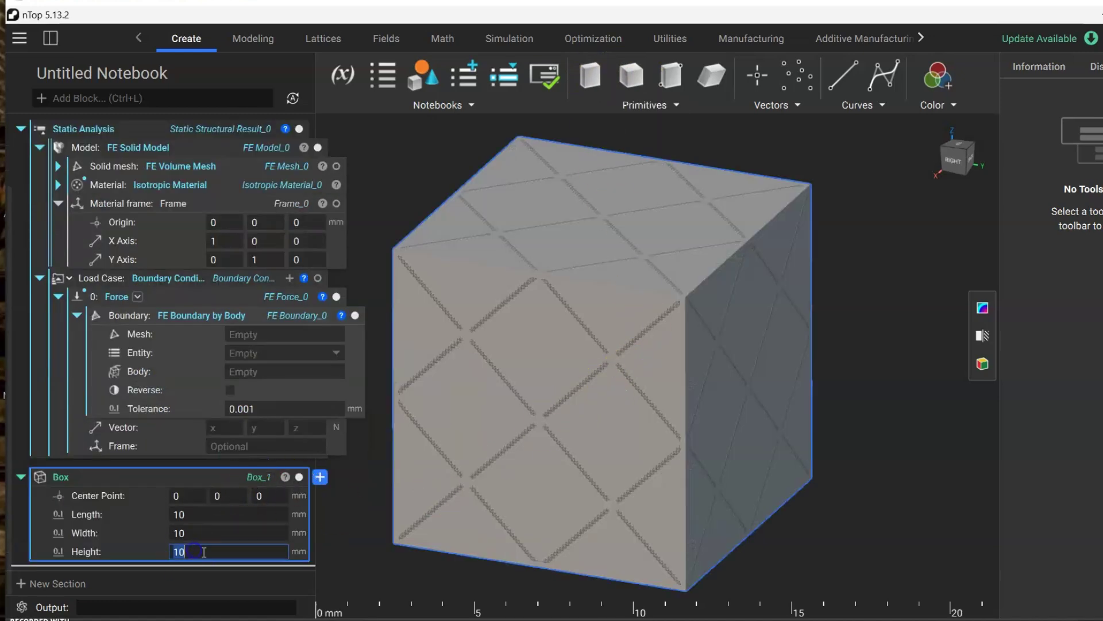
{"action": "type", "text": "2"}
{"action": "left_click", "coordinate": [273, 496]}
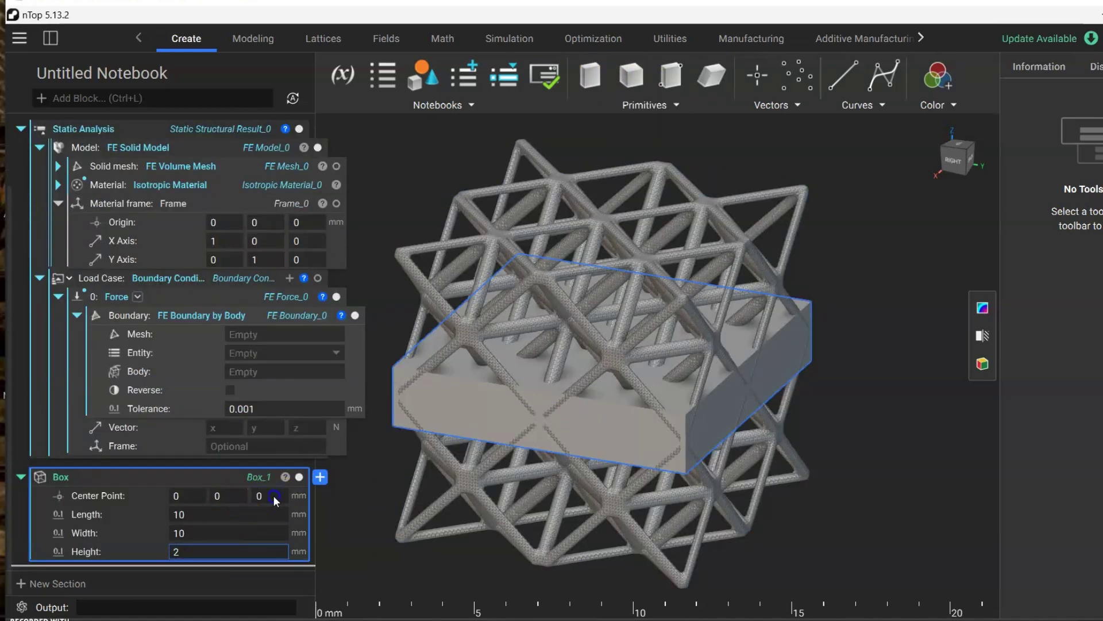
{"action": "type", "text": "5"}
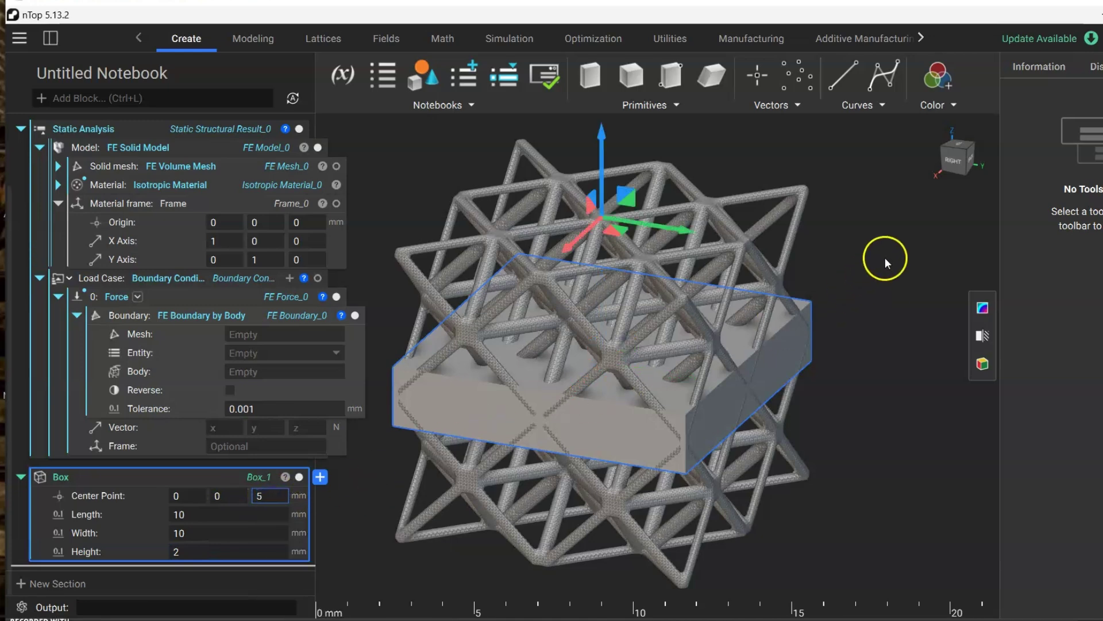
{"action": "right_click_drag", "start_coordinate": [794, 389], "coordinate": [626, 213]}
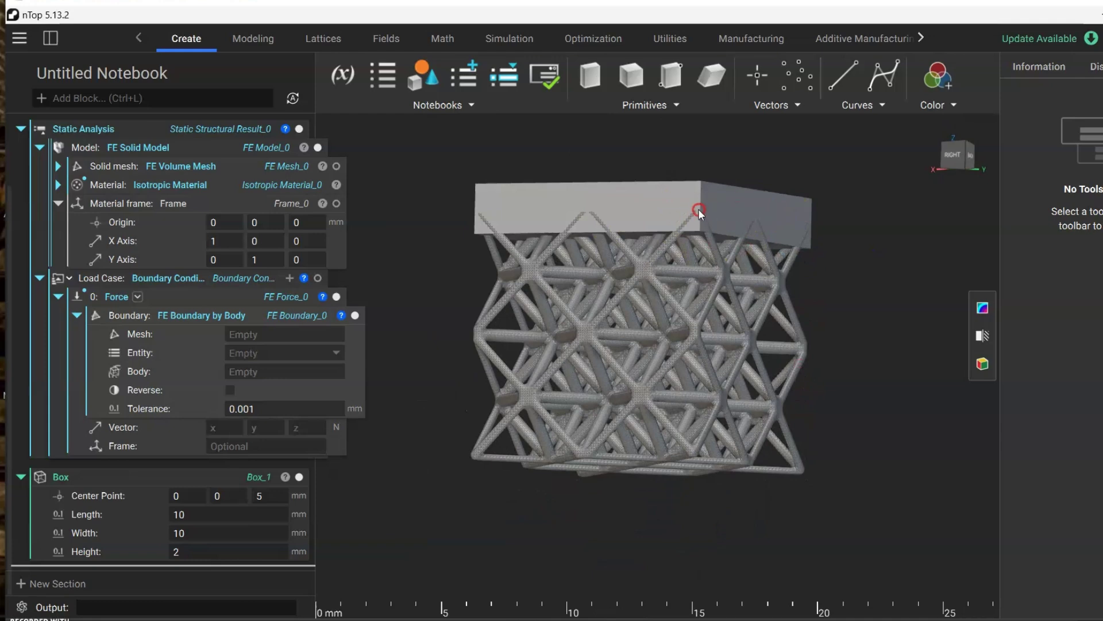
{"action": "scroll", "coordinate": [697, 217], "scroll_direction": "up", "scroll_amount": 2}
{"action": "scroll", "coordinate": [581, 236], "scroll_direction": "down", "scroll_amount": 2}
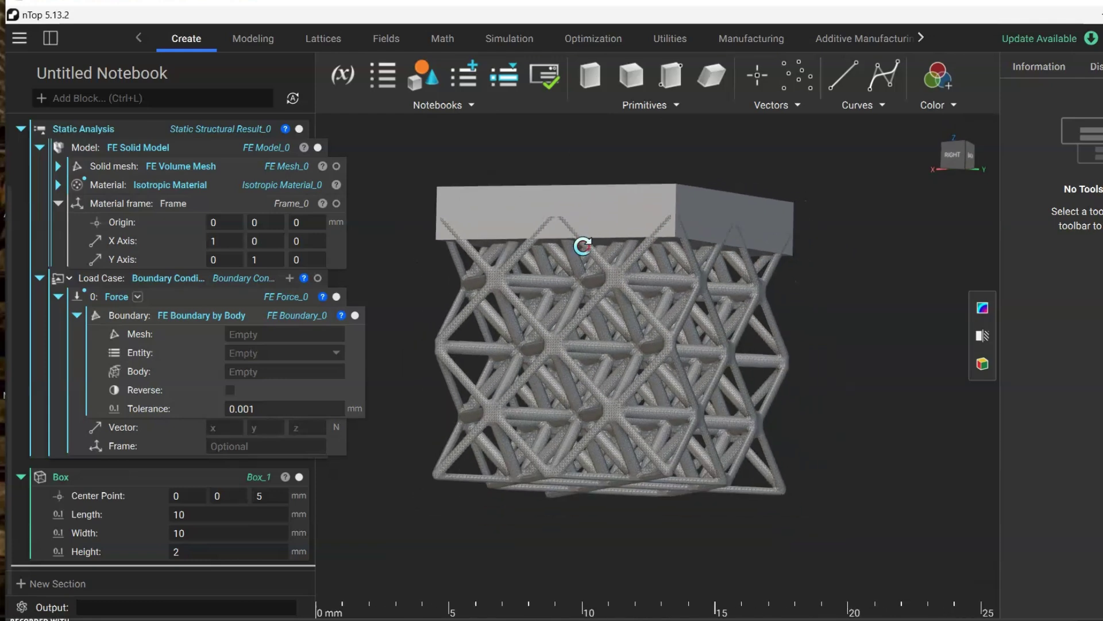
{"action": "right_click_drag", "start_coordinate": [581, 244], "coordinate": [592, 142]}
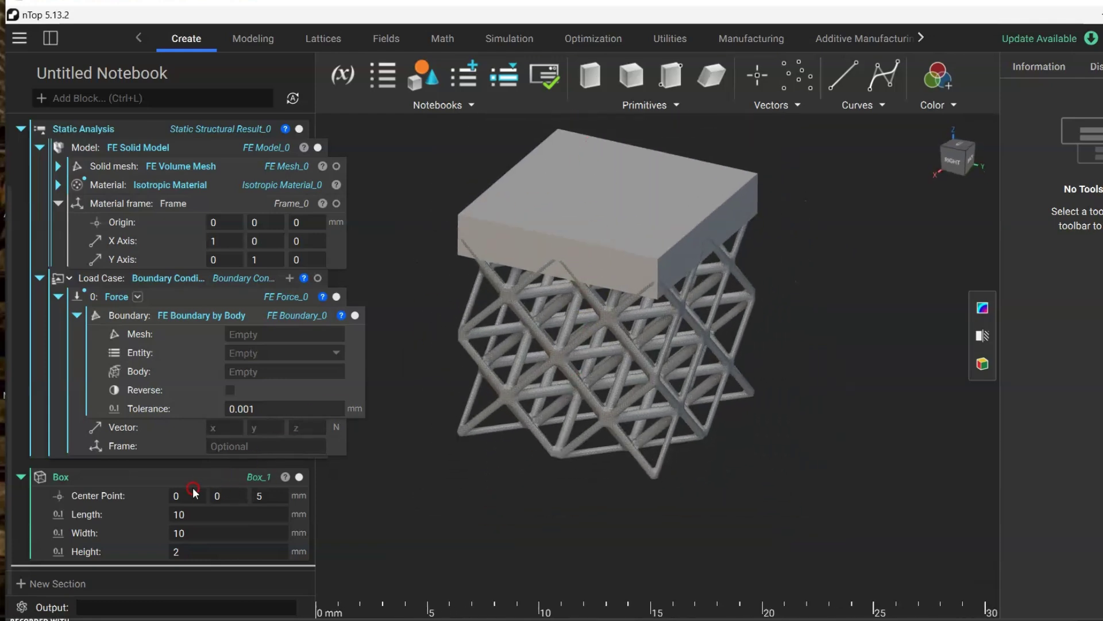
{"action": "left_click", "coordinate": [21, 476]}
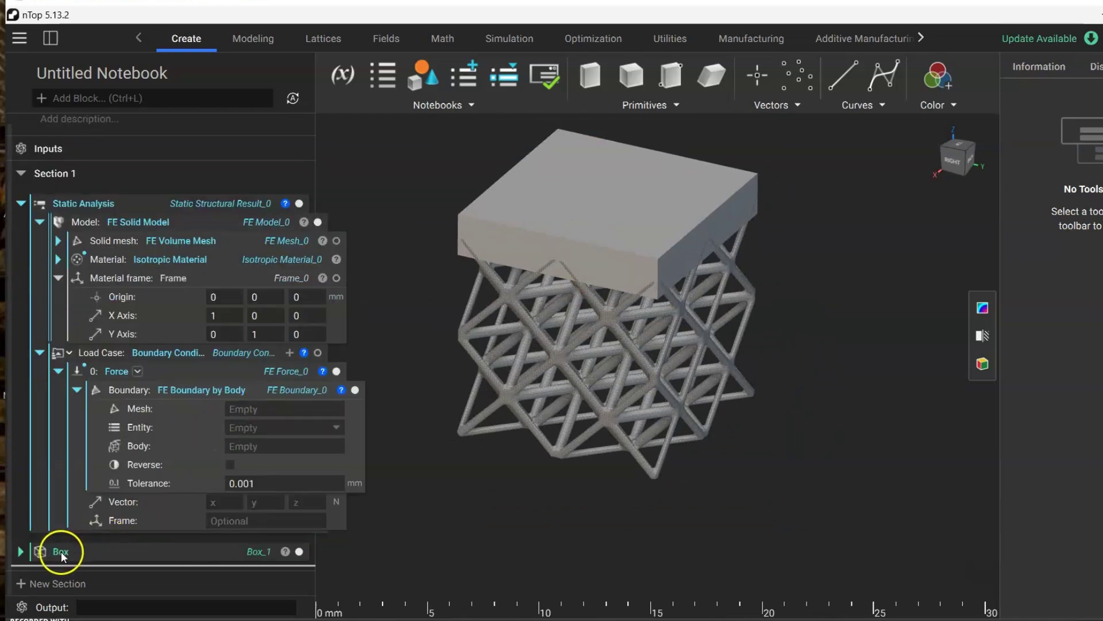
Step: Use the box as the force boundary's body and turn the solid mesh into variable FE Mesh_1
{"action": "left_click_drag", "start_coordinate": [61, 551], "coordinate": [252, 447]}
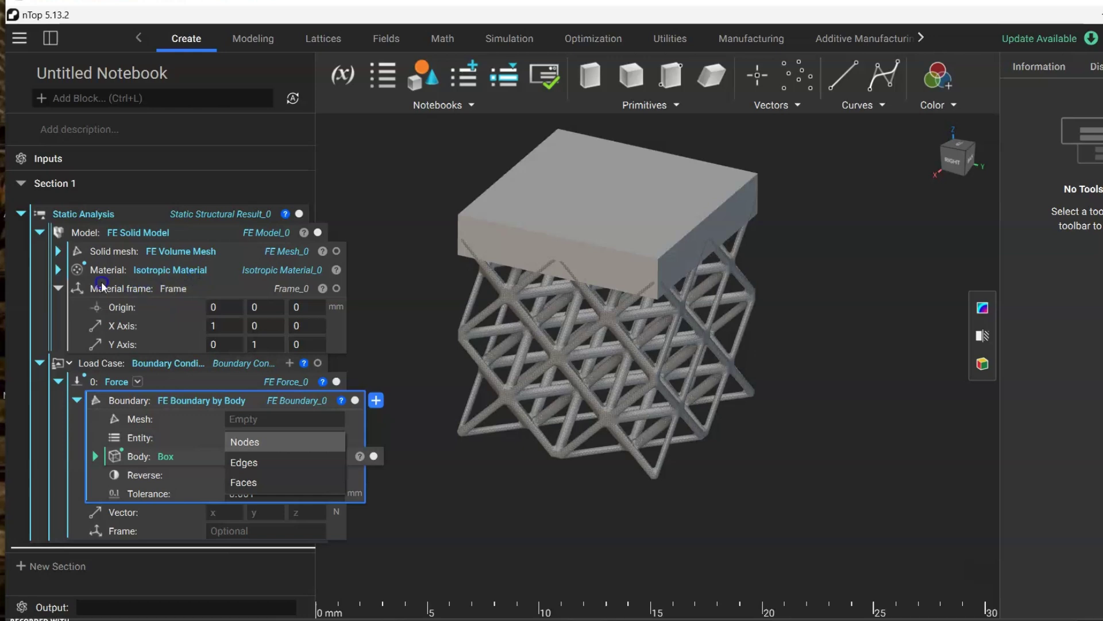
{"action": "left_click", "coordinate": [148, 233]}
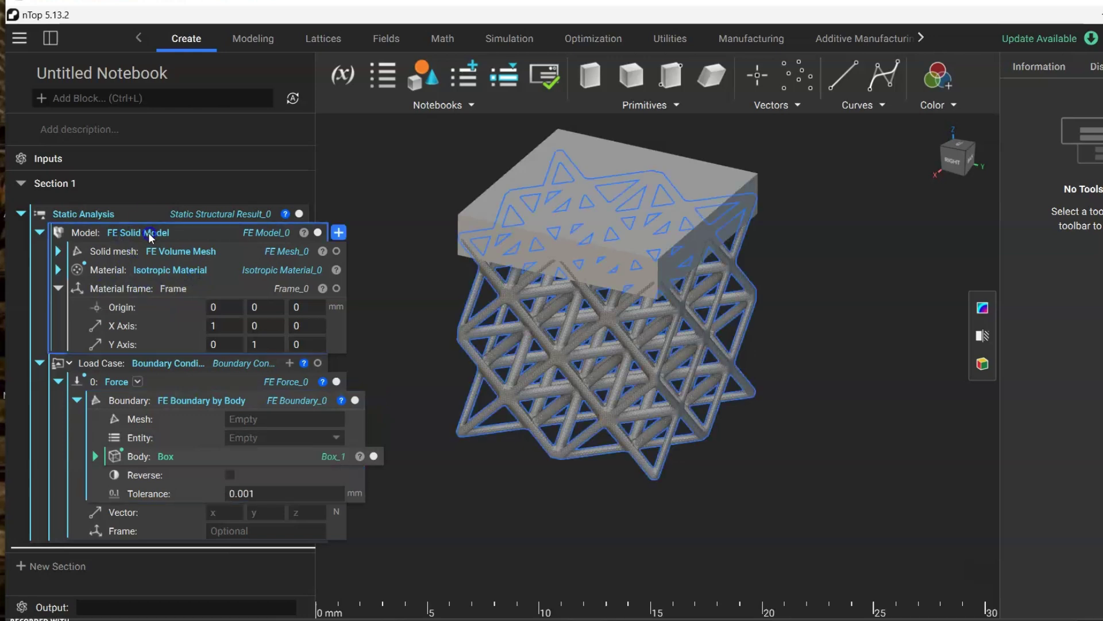
{"action": "left_click", "coordinate": [41, 232]}
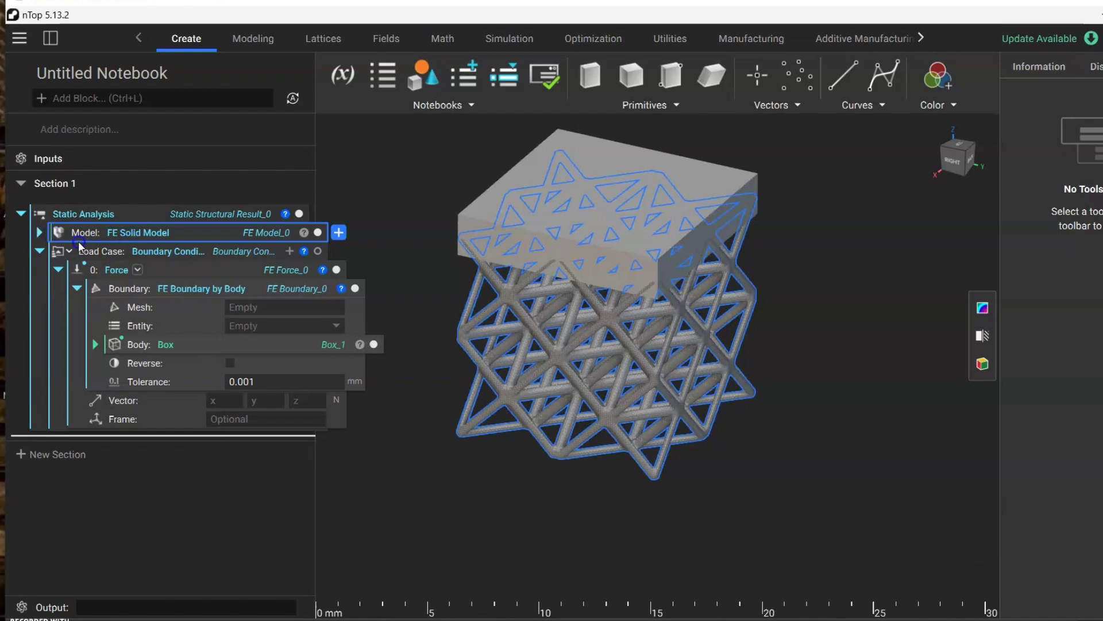
{"action": "left_click", "coordinate": [38, 232]}
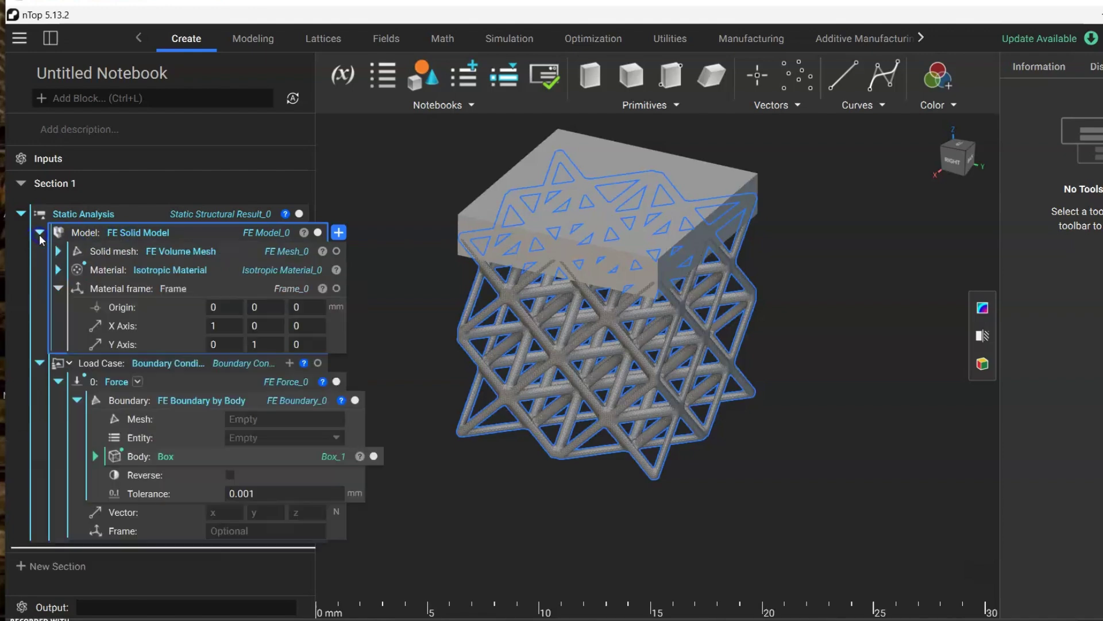
{"action": "left_click", "coordinate": [187, 251]}
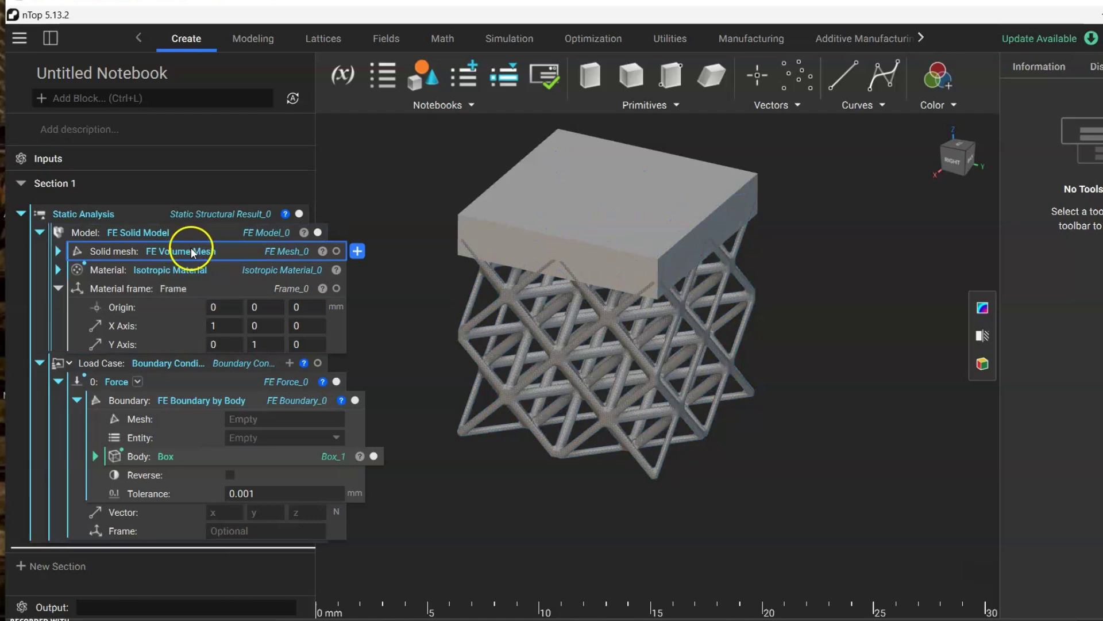
{"action": "right_click", "coordinate": [185, 252]}
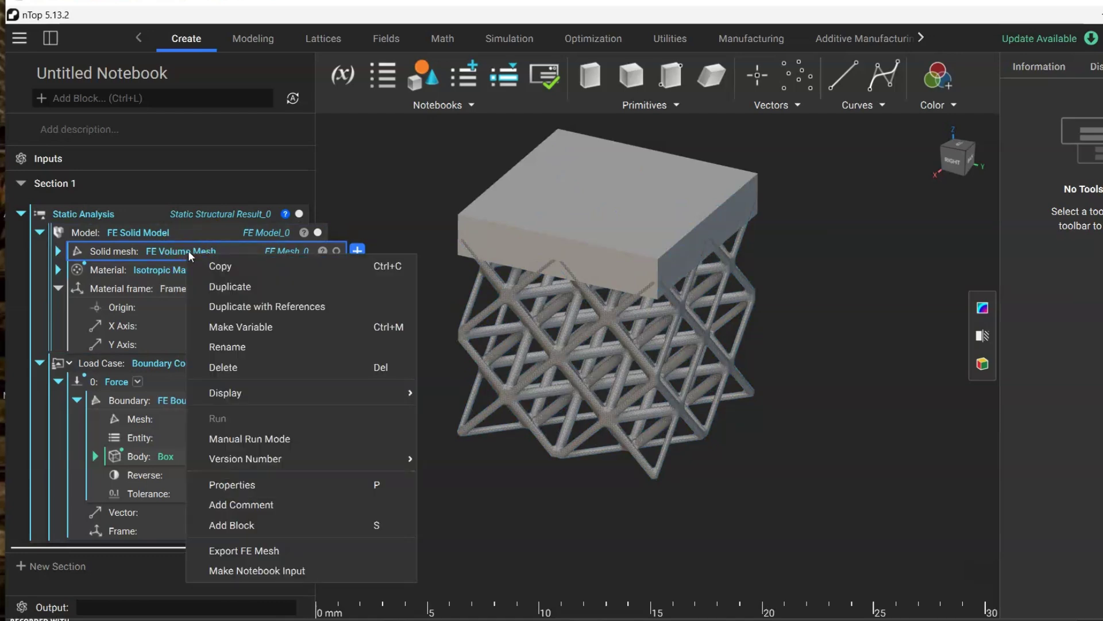
{"action": "left_click", "coordinate": [270, 327]}
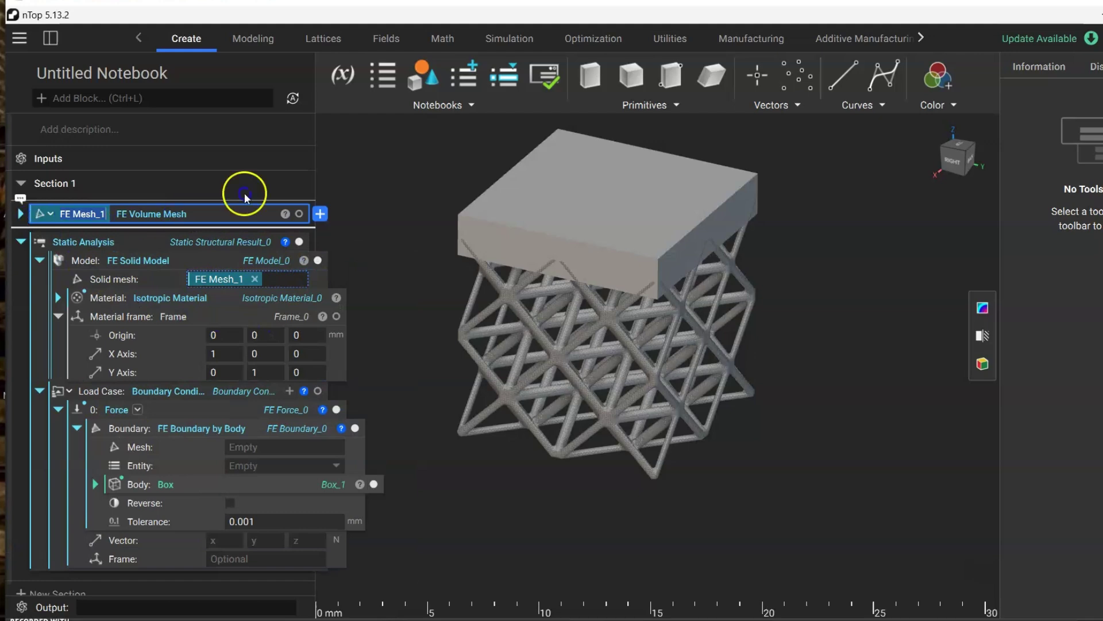
Step: Set the force boundary's mesh to FE Mesh_1 with Nodes as the entity
{"action": "left_click", "coordinate": [222, 217]}
{"action": "left_click_drag", "start_coordinate": [139, 216], "coordinate": [271, 448]}
{"action": "left_click", "coordinate": [305, 460]}
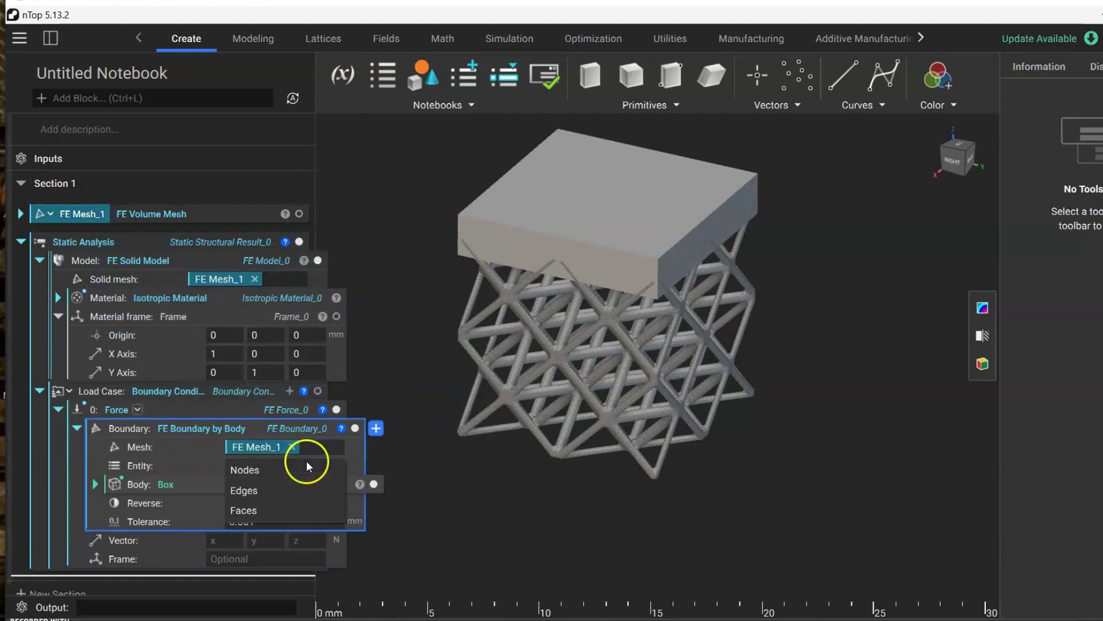
{"action": "left_click", "coordinate": [289, 467]}
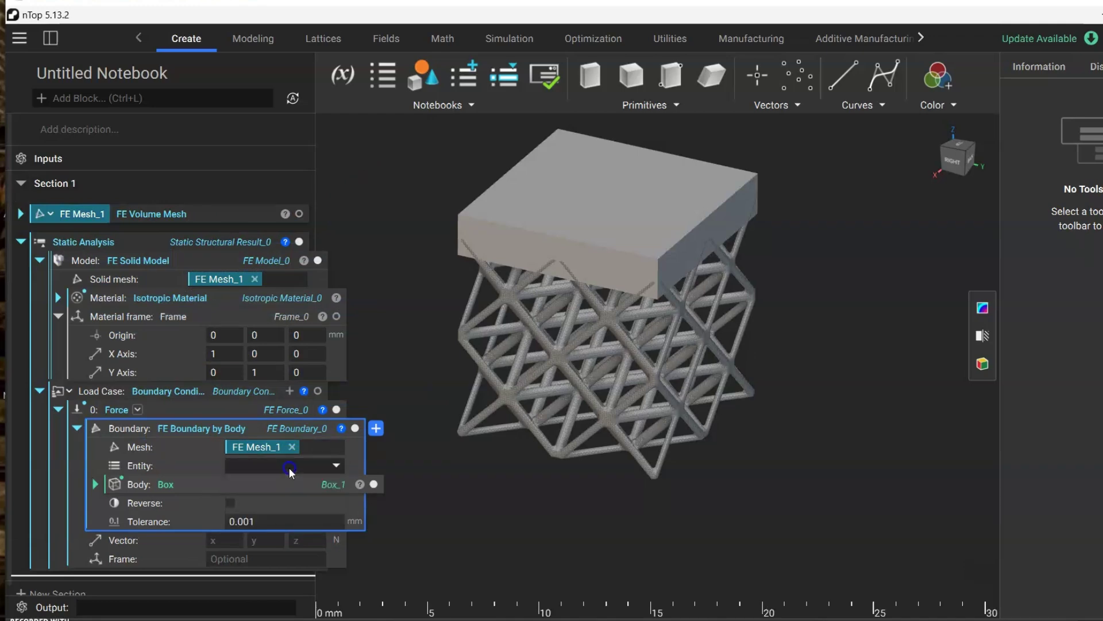
Step: Set the force vector to 0, 0, -1 so the load points straight down
{"action": "left_click", "coordinate": [395, 331]}
{"action": "left_click", "coordinate": [227, 537]}
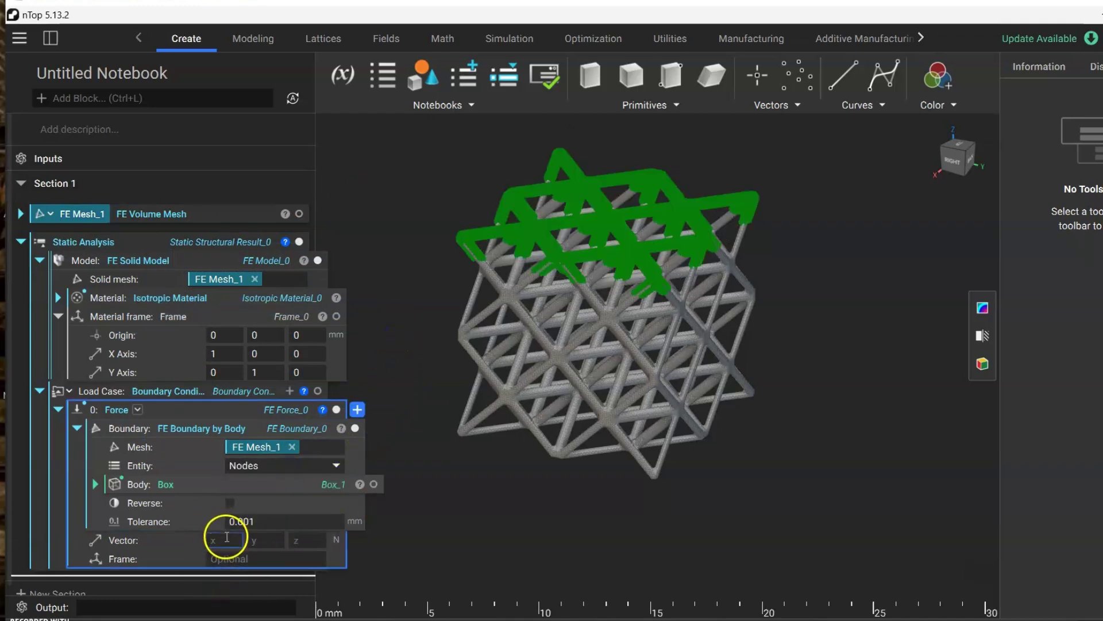
{"action": "type", "text": "0"}
{"action": "key", "text": "Tab"}
{"action": "type", "text": "0"}
{"action": "left_click", "coordinate": [312, 540]}
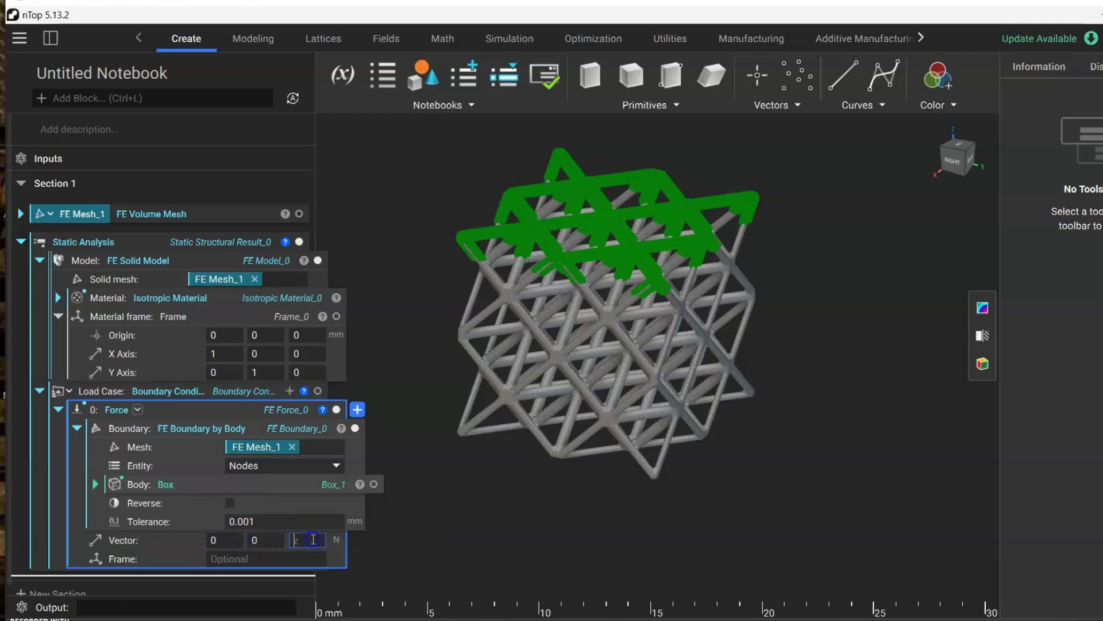
{"action": "type", "text": "-1"}
{"action": "left_click", "coordinate": [401, 359]}
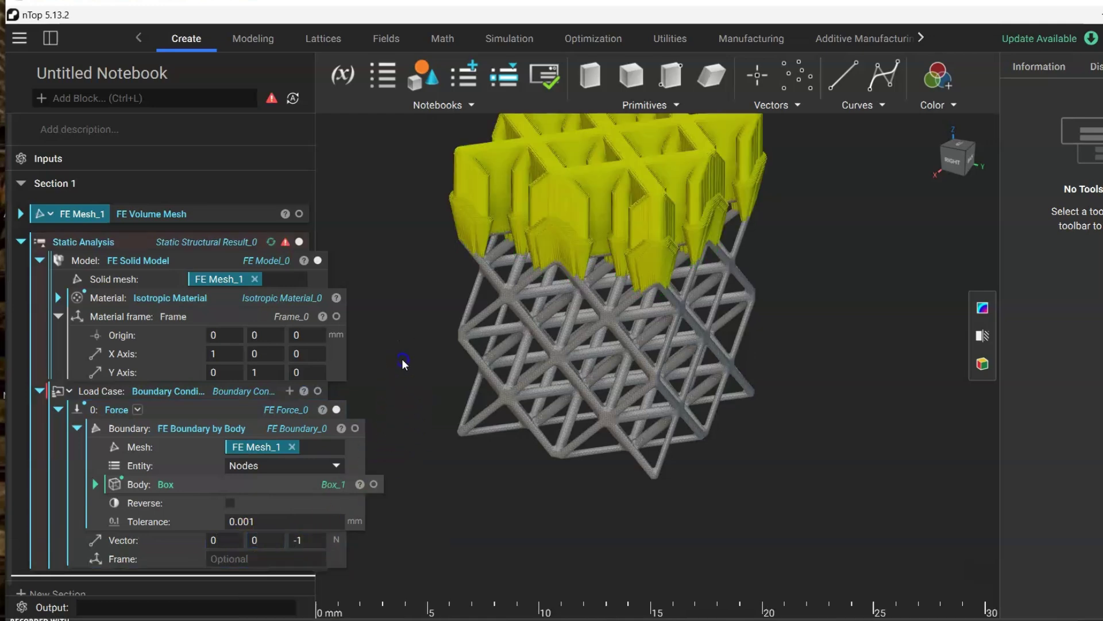
Step: Inspect the downward force on the lattice top and collapse the material frame and boundary blocks
{"action": "scroll", "coordinate": [539, 485], "scroll_direction": "down", "scroll_amount": 2}
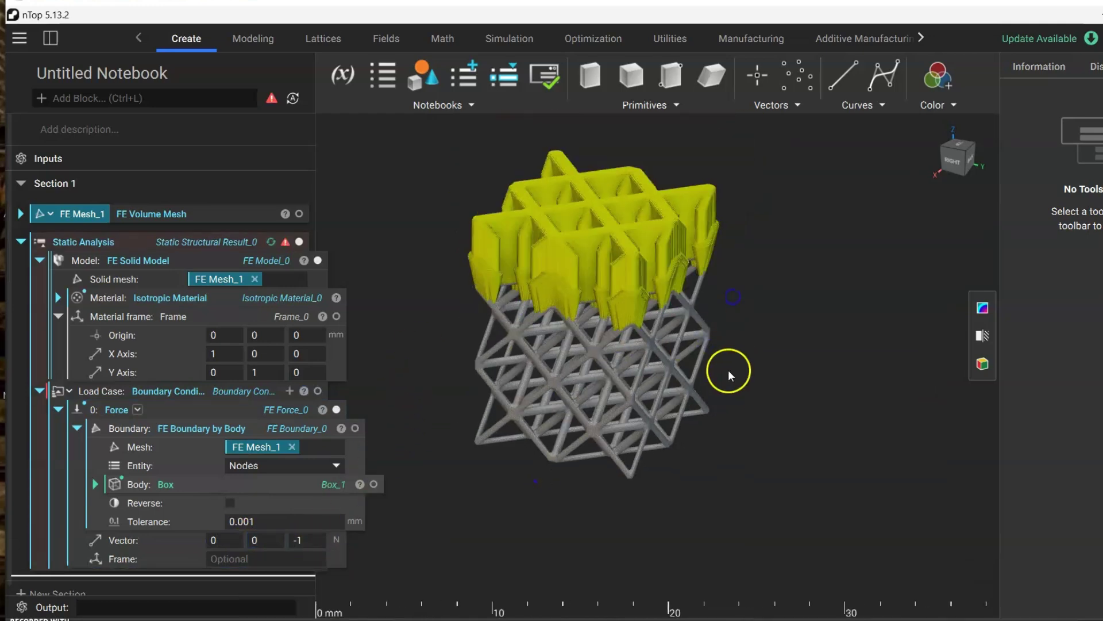
{"action": "right_click_drag", "start_coordinate": [729, 369], "coordinate": [710, 322]}
{"action": "left_click", "coordinate": [488, 395]}
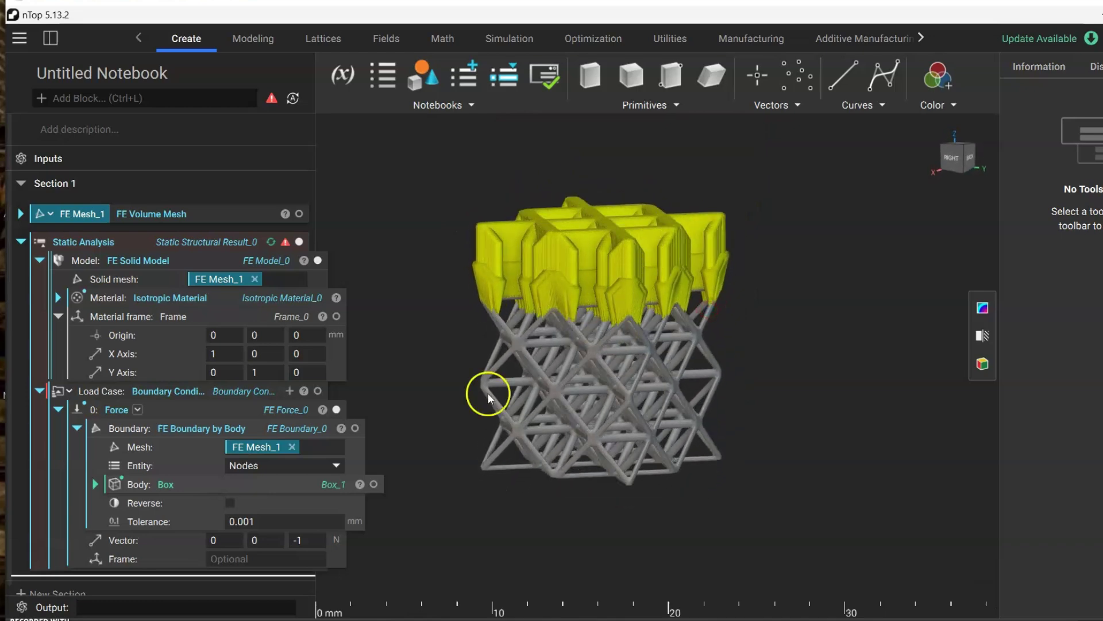
{"action": "left_click", "coordinate": [38, 390]}
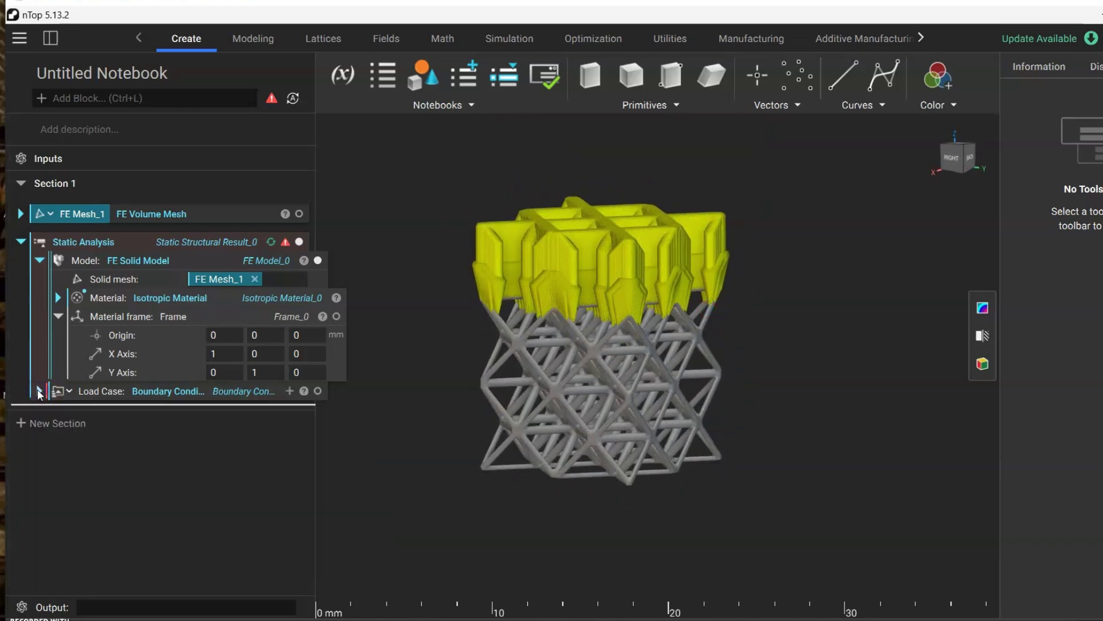
{"action": "left_click", "coordinate": [58, 316]}
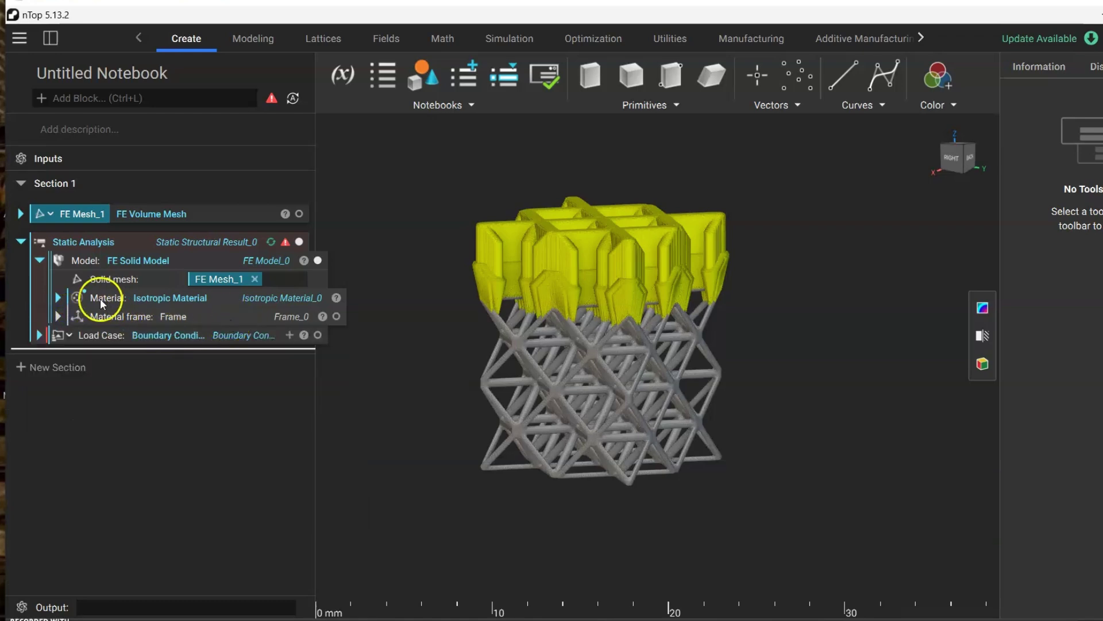
{"action": "left_click", "coordinate": [40, 335]}
{"action": "left_click", "coordinate": [76, 372]}
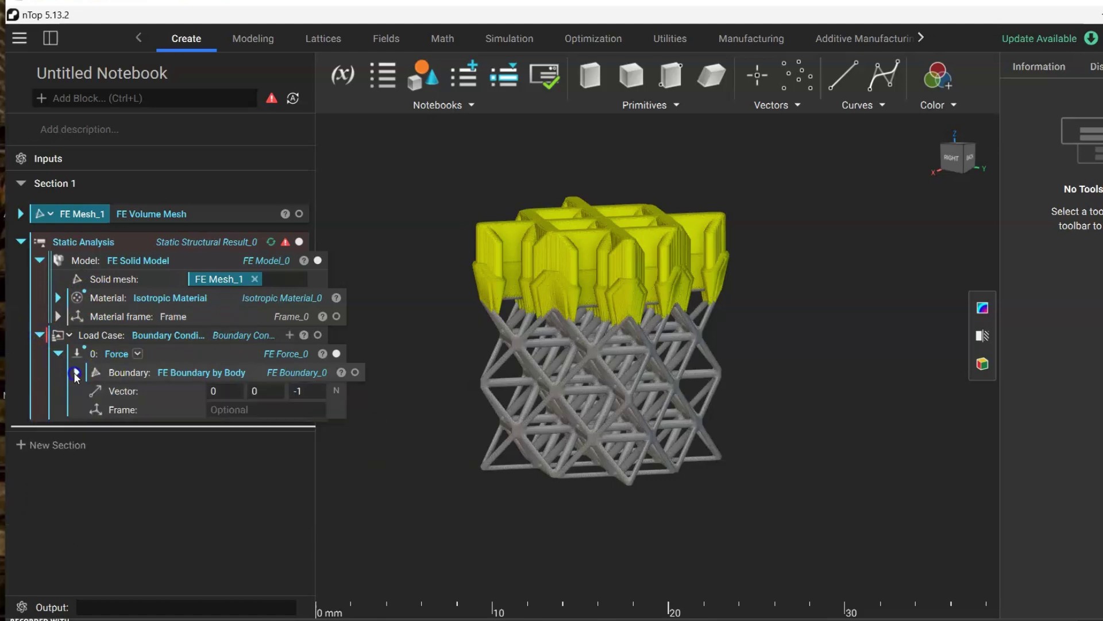
Step: Add a second load entry to the load case and make it a Displacement Restraint
{"action": "left_click", "coordinate": [289, 336]}
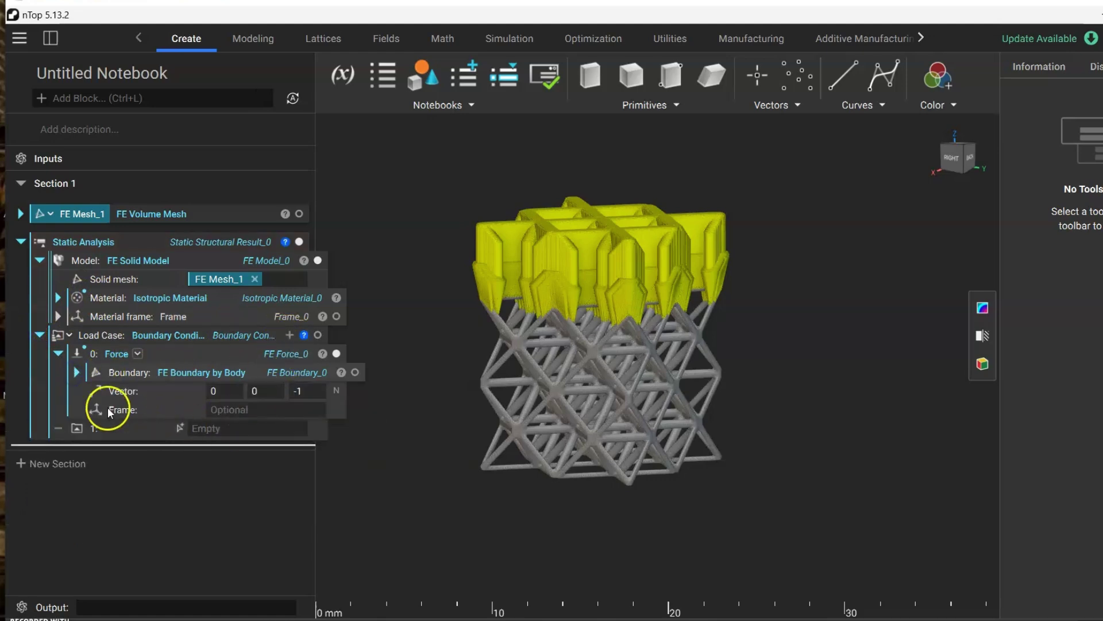
{"action": "left_click", "coordinate": [58, 353]}
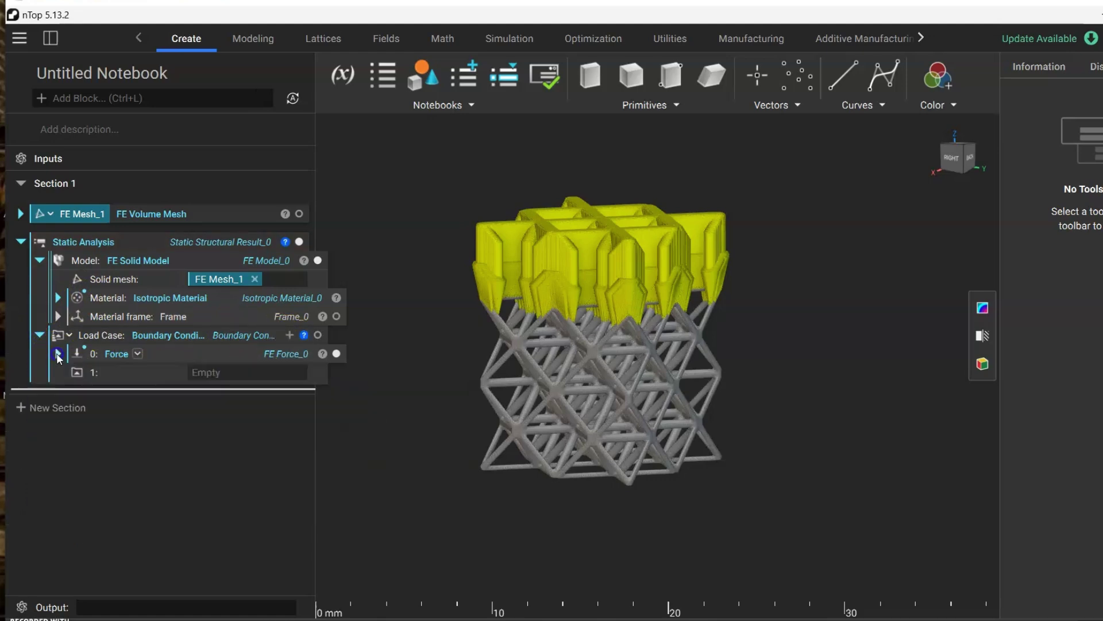
{"action": "left_click", "coordinate": [220, 371]}
{"action": "type", "text": "disp"}
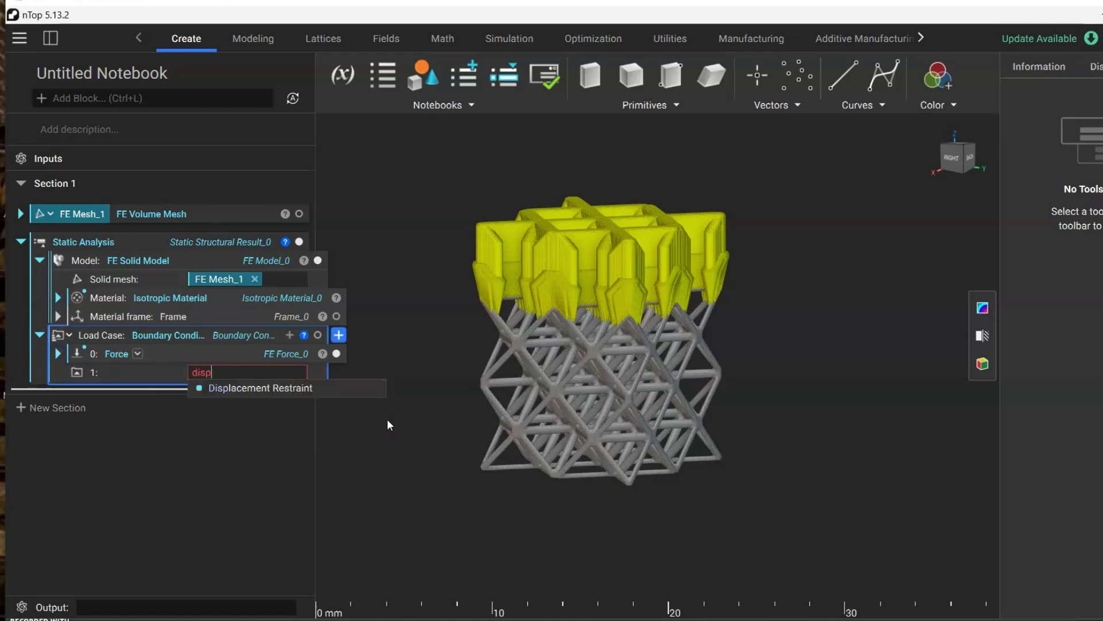
{"action": "left_click", "coordinate": [262, 388]}
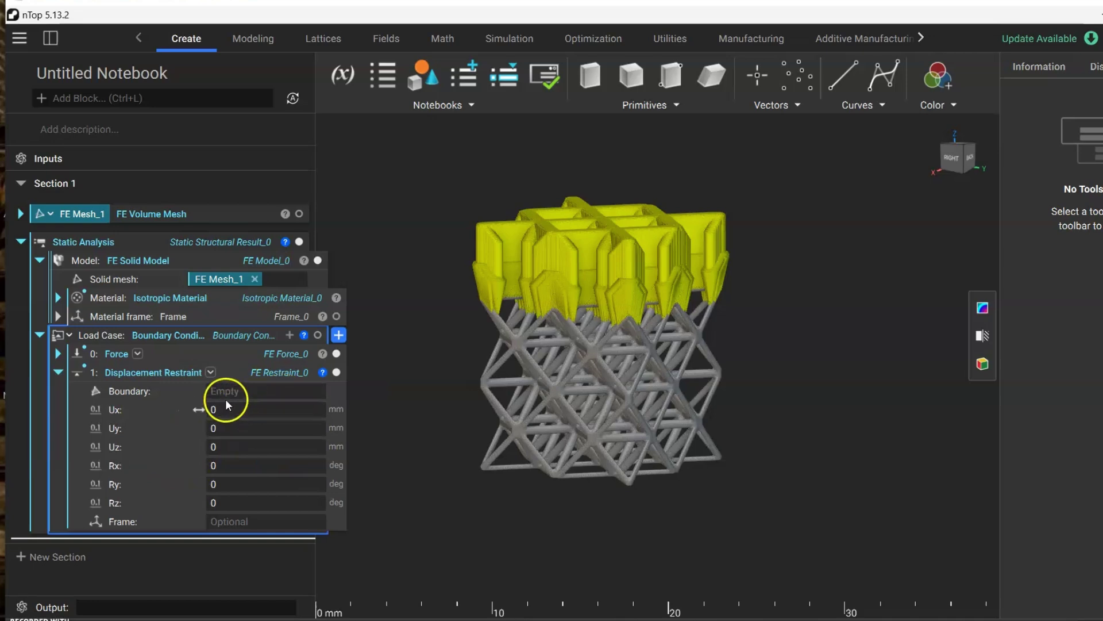
Step: Set the Displacement Restraint's boundary to an FE Boundary by Body
{"action": "left_click", "coordinate": [249, 391]}
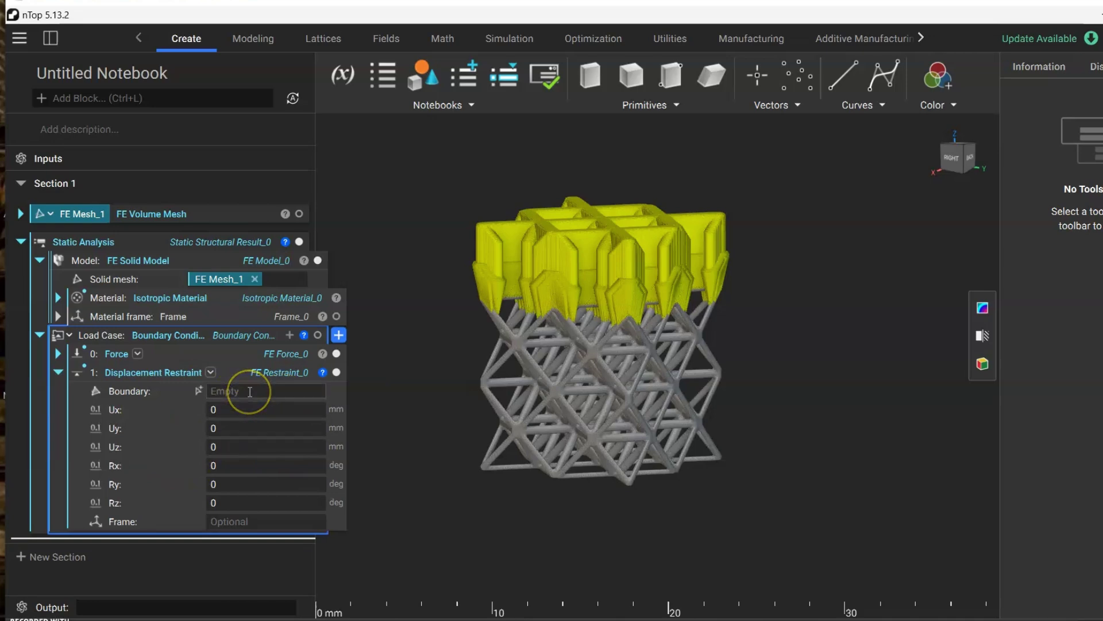
{"action": "left_click", "coordinate": [250, 391]}
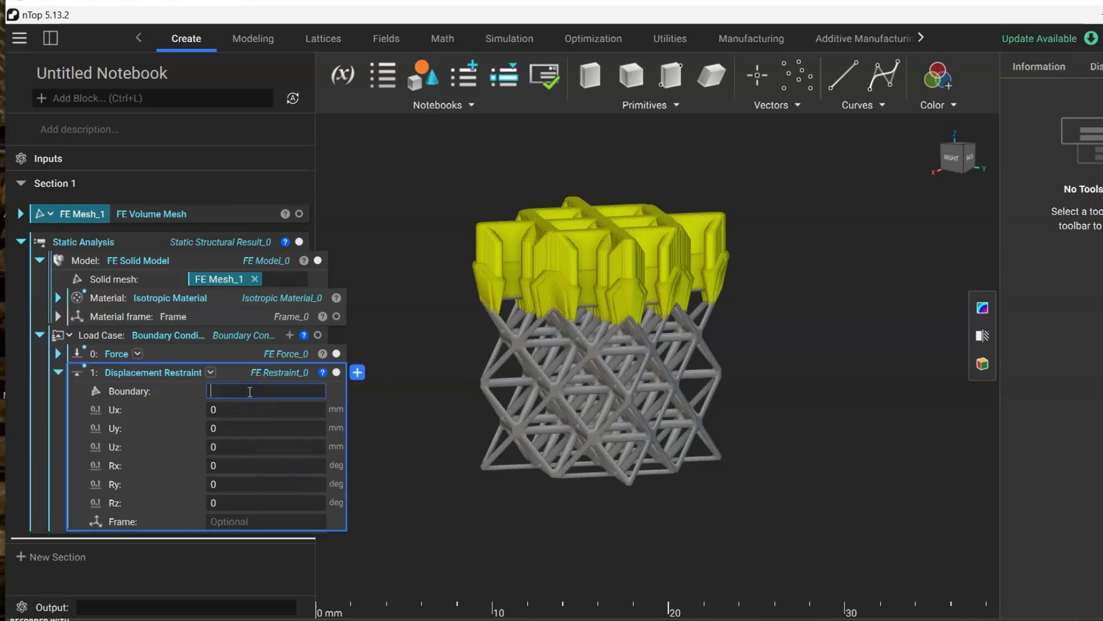
{"action": "type", "text": "fe"}
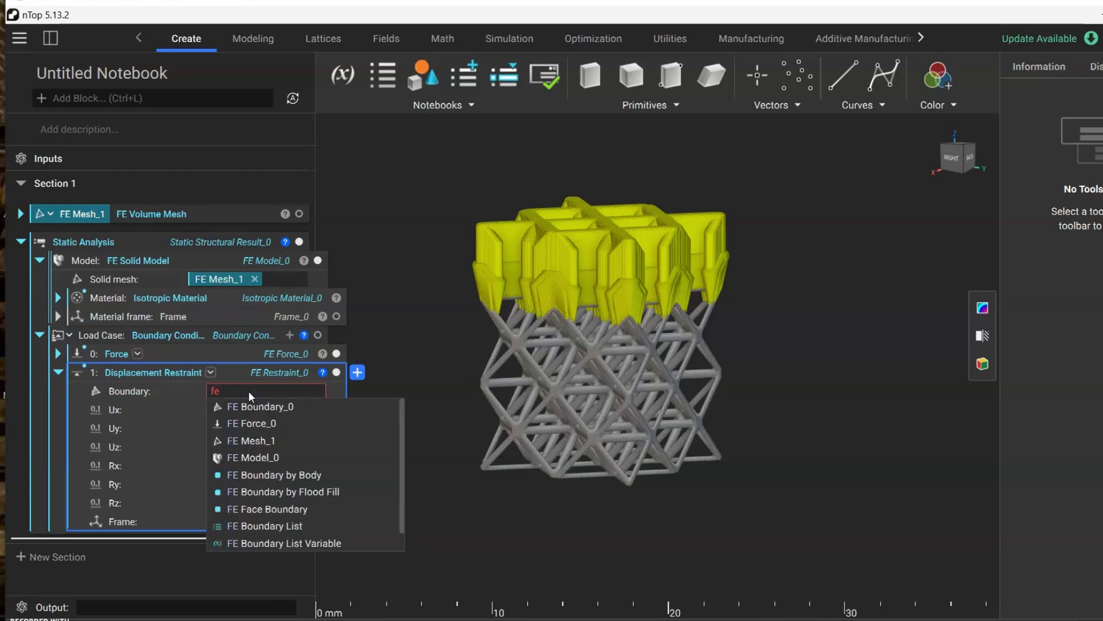
{"action": "left_click", "coordinate": [300, 477]}
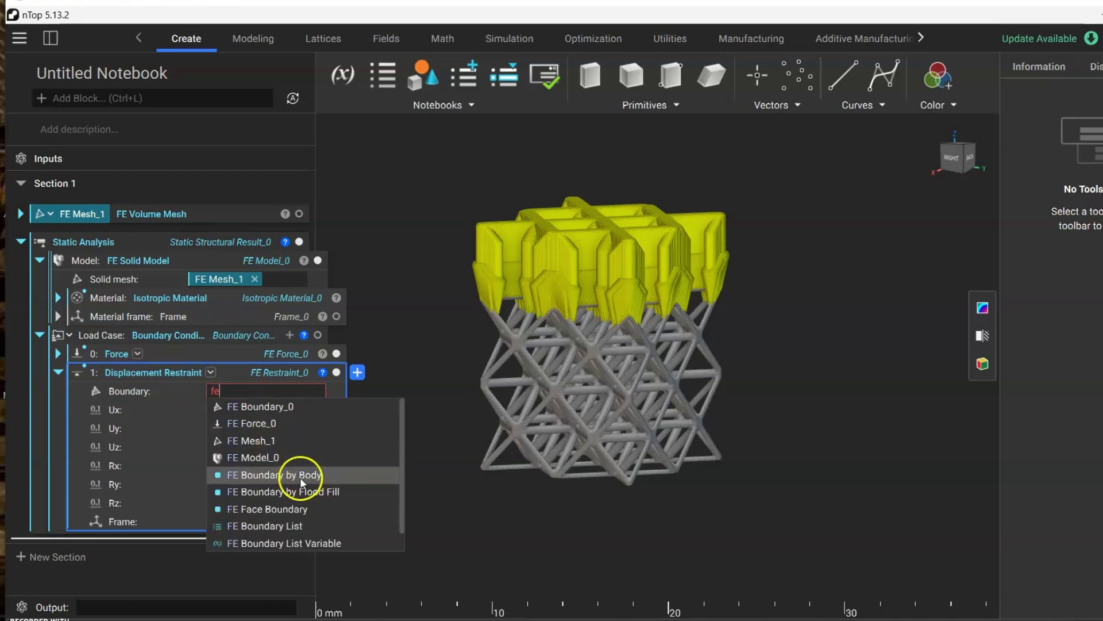
{"action": "left_click", "coordinate": [291, 475]}
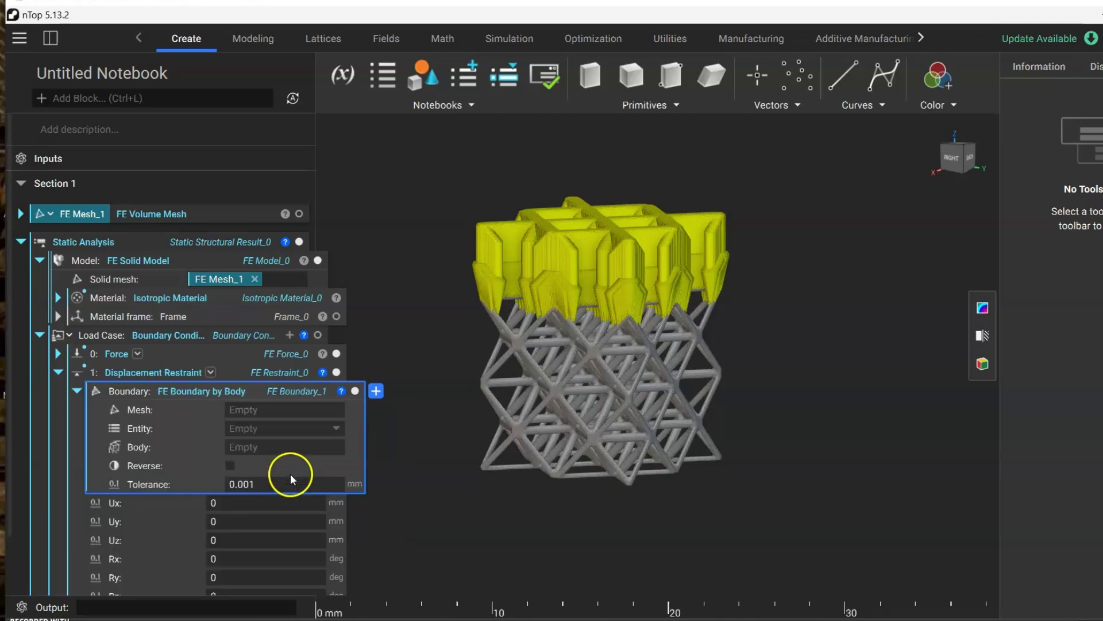
{"action": "scroll", "coordinate": [79, 395], "scroll_direction": "down", "scroll_amount": 3}
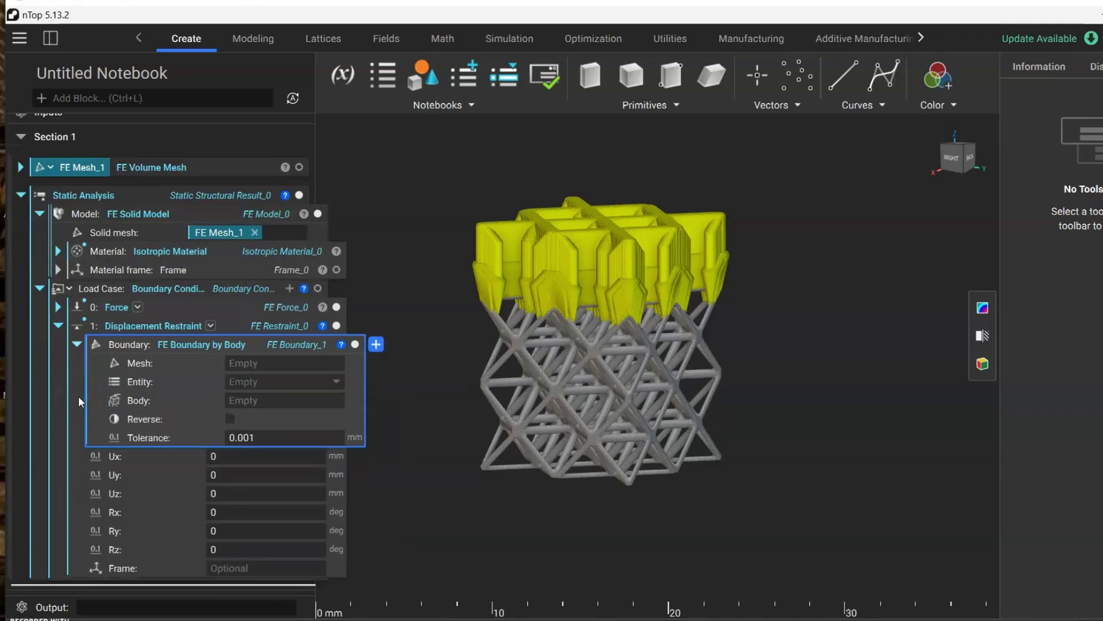
Step: Add a second Box primitive with height 2 and centre Z -5 at the lattice base
{"action": "left_click", "coordinate": [590, 74]}
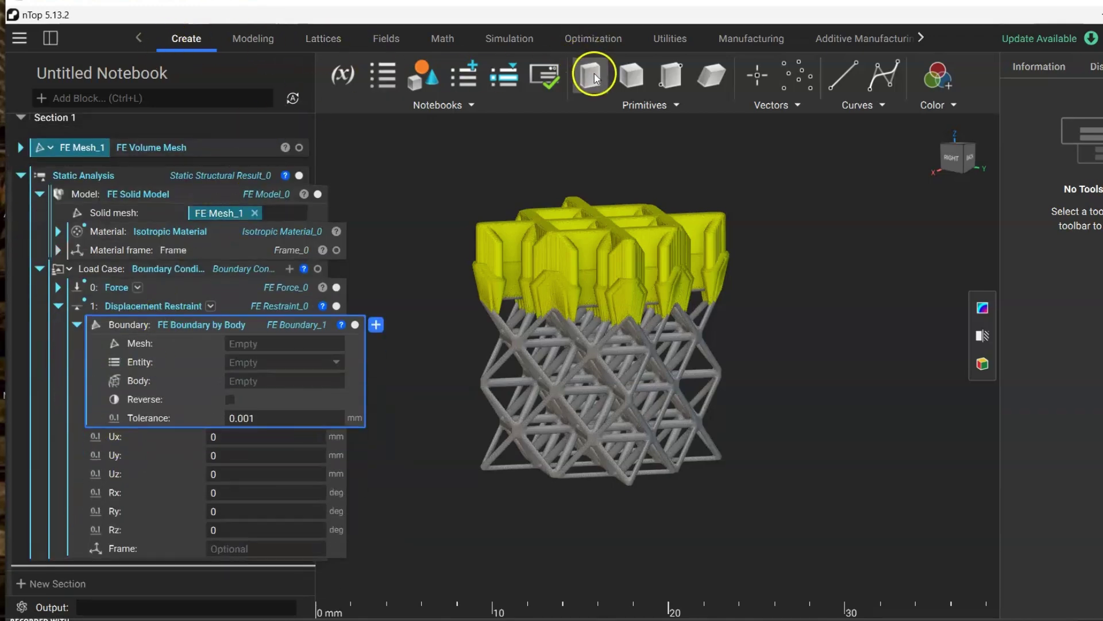
{"action": "double_click", "coordinate": [203, 552]}
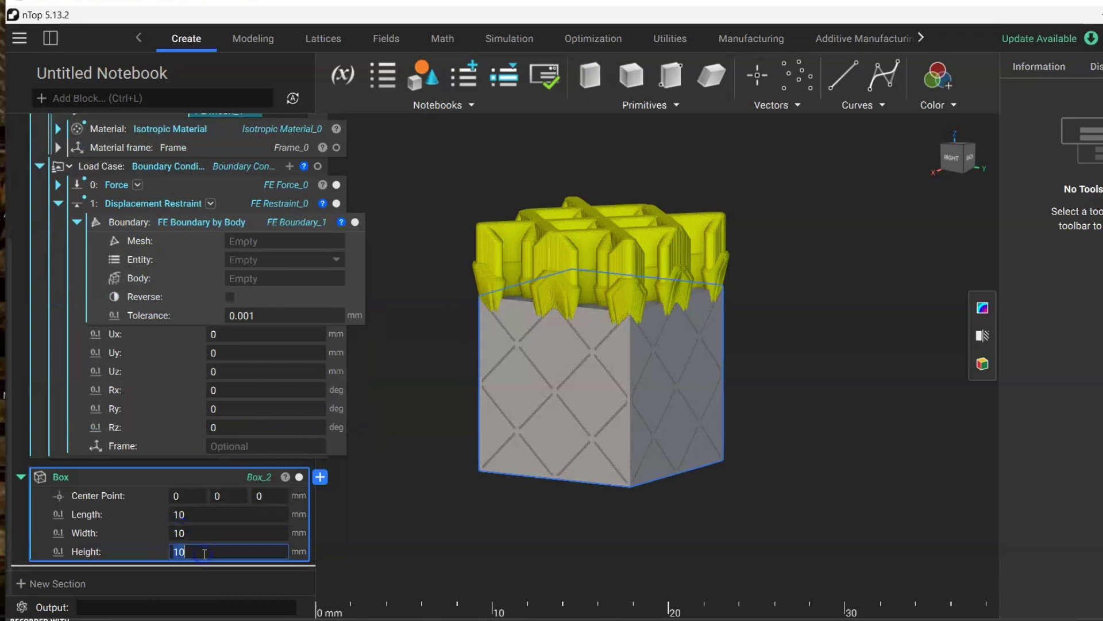
{"action": "type", "text": "2"}
{"action": "double_click", "coordinate": [276, 493]}
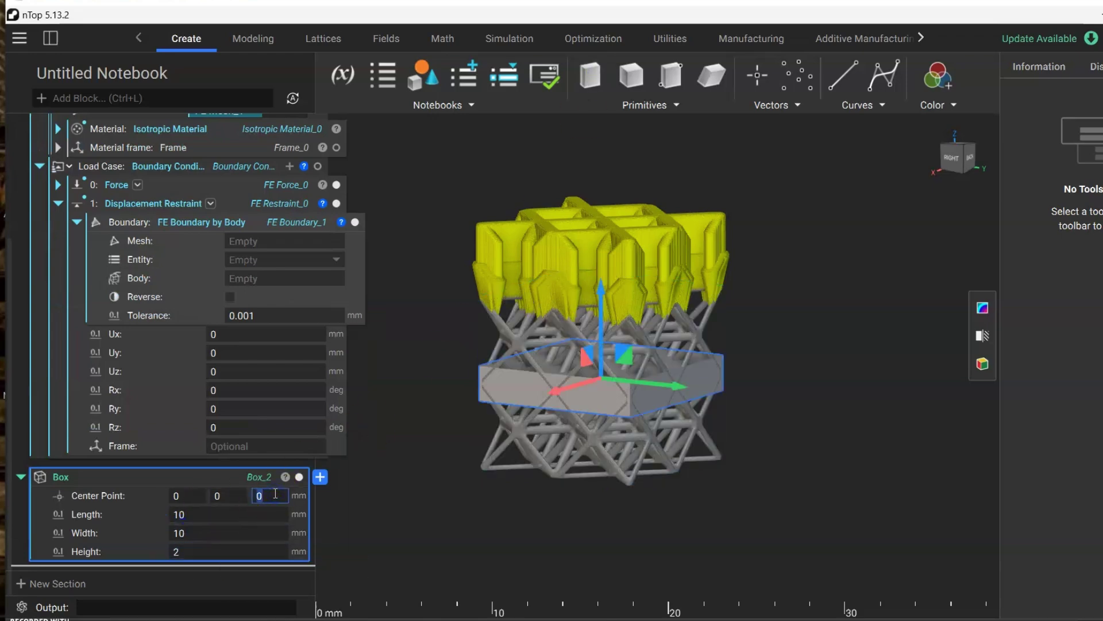
{"action": "type", "text": "-5"}
{"action": "left_click", "coordinate": [437, 476]}
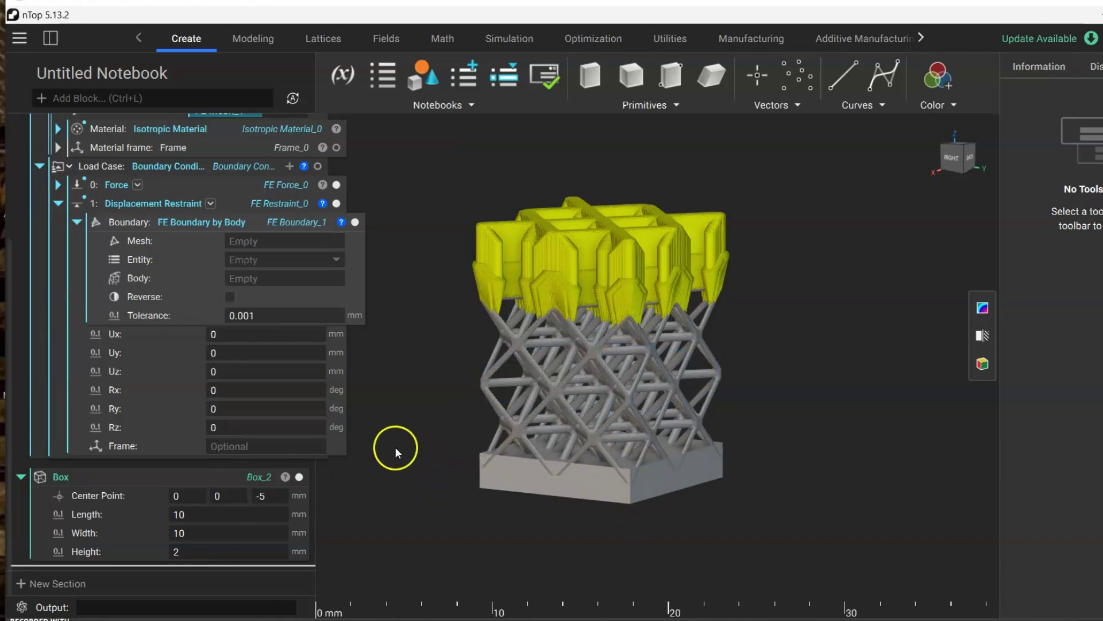
{"action": "left_click", "coordinate": [20, 477]}
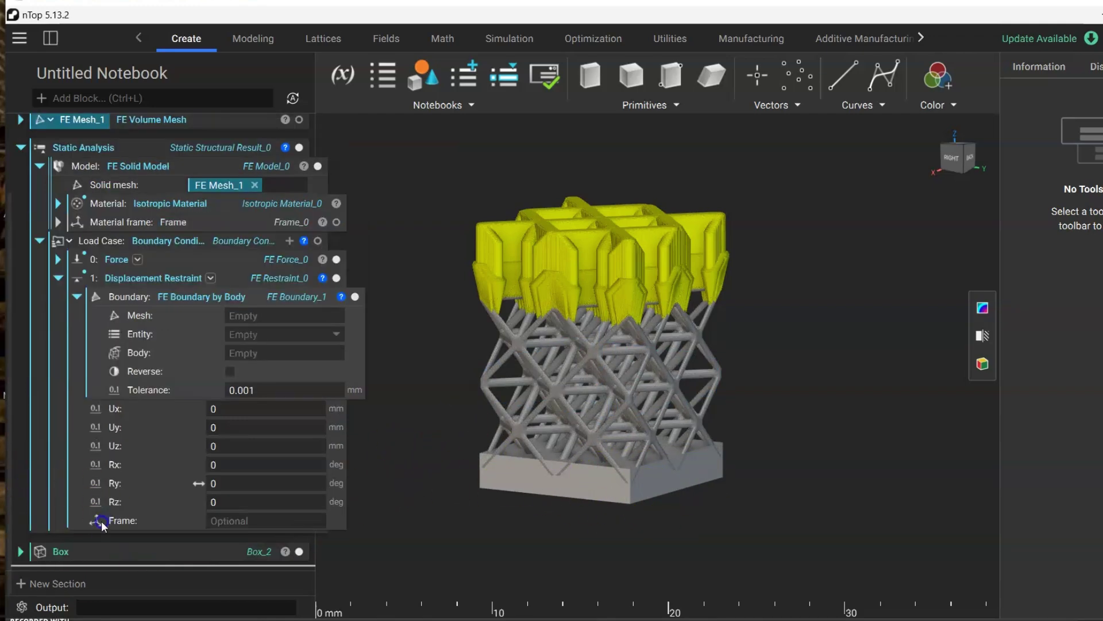
Step: Set the restraint boundary's body to the new box, mesh to FE Mesh_1, entity to Nodes
{"action": "left_click_drag", "start_coordinate": [46, 551], "coordinate": [263, 358]}
{"action": "left_click_drag", "start_coordinate": [87, 148], "coordinate": [254, 341]}
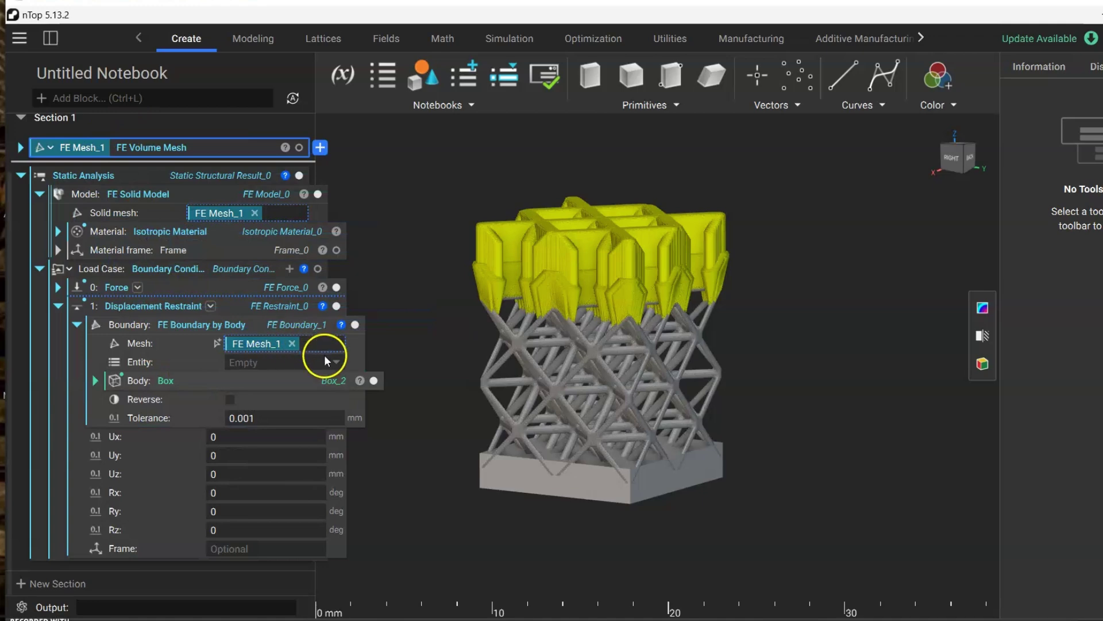
{"action": "left_click", "coordinate": [265, 362]}
{"action": "left_click", "coordinate": [225, 367]}
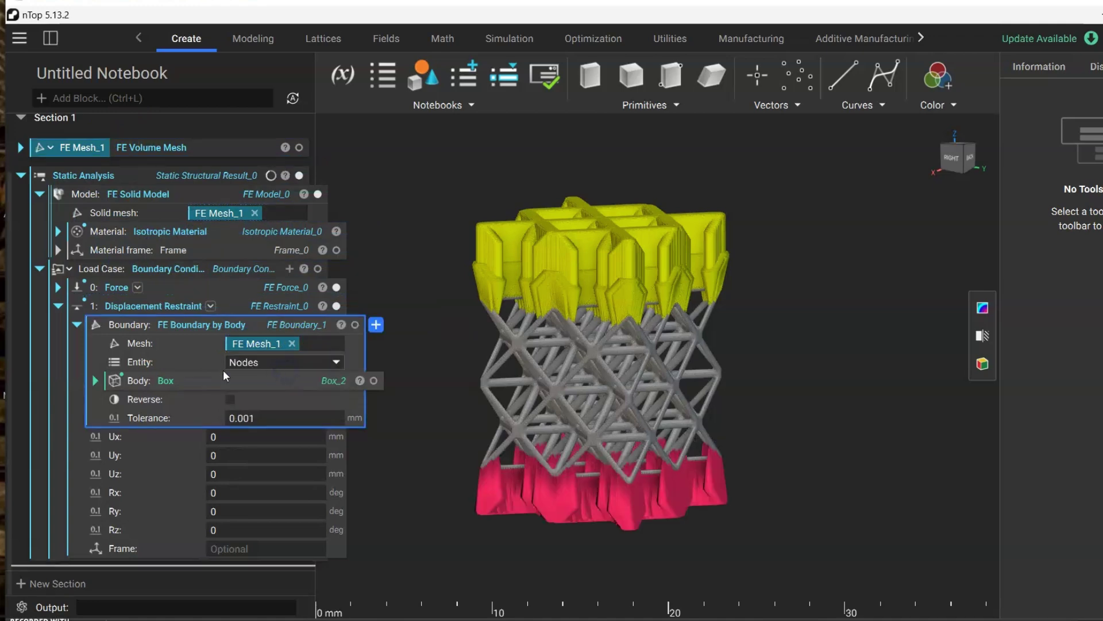
{"action": "left_click", "coordinate": [76, 324]}
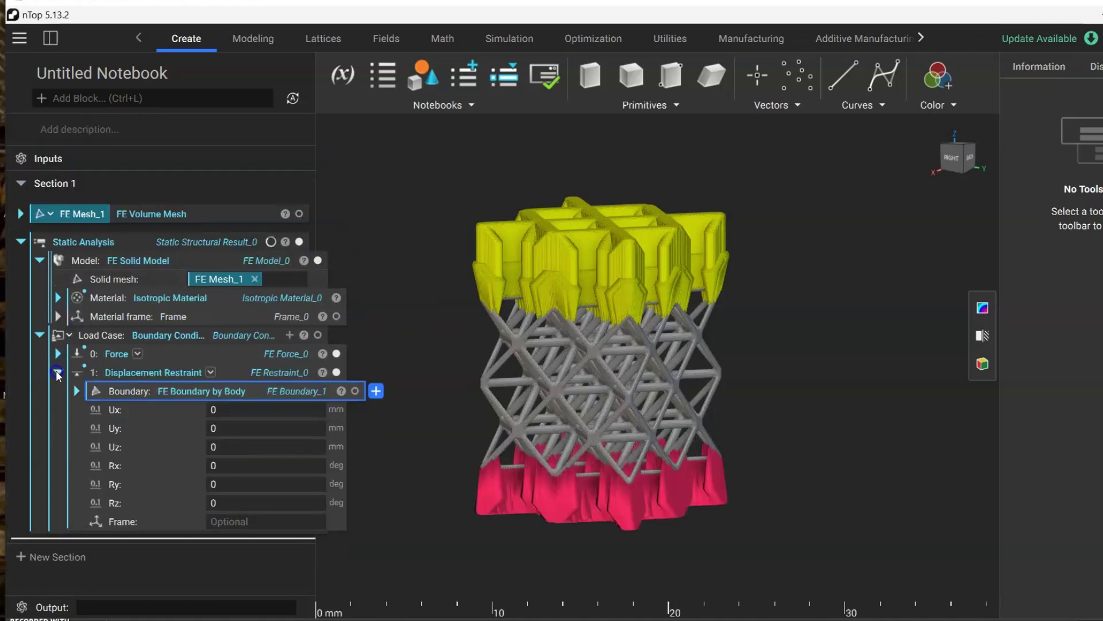
{"action": "left_click", "coordinate": [57, 373]}
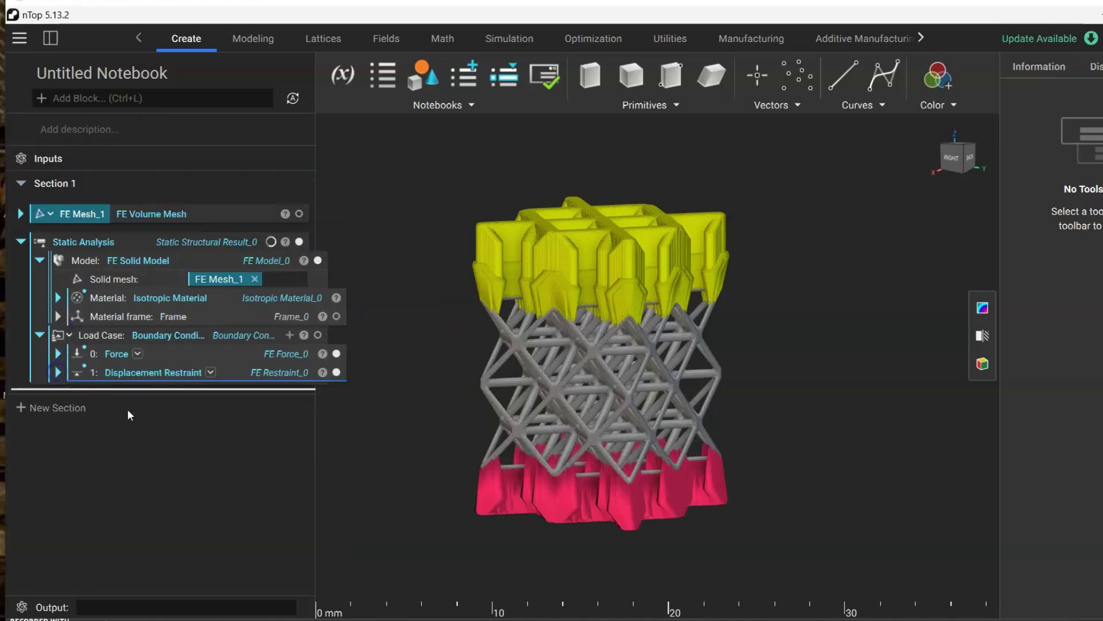
Step: Collapse the load case and model blocks so the static analysis solves, then orbit the displacement result
{"action": "left_click", "coordinate": [430, 384]}
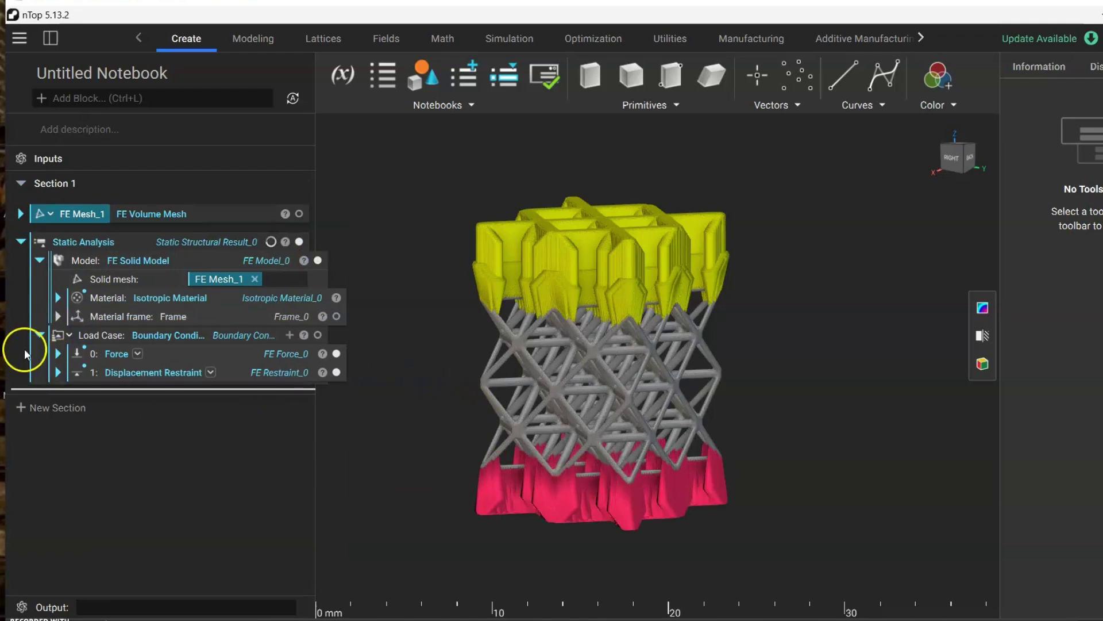
{"action": "left_click", "coordinate": [39, 335]}
{"action": "left_click", "coordinate": [39, 260]}
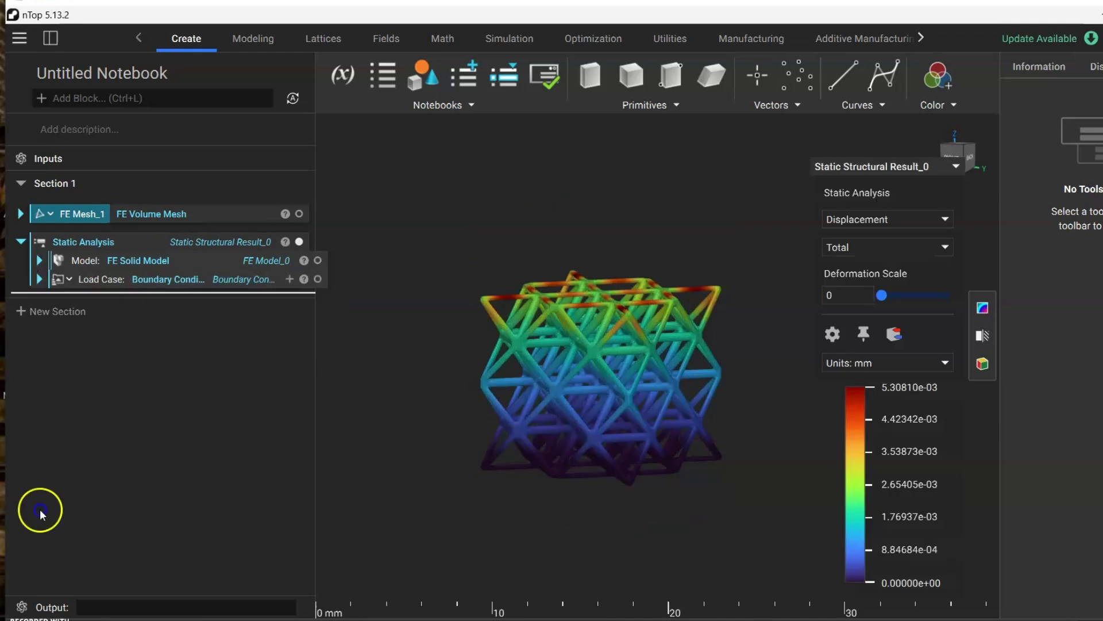
{"action": "left_click", "coordinate": [42, 510]}
{"action": "right_click_drag", "start_coordinate": [675, 400], "coordinate": [483, 340]}
{"action": "right_click_drag", "start_coordinate": [734, 293], "coordinate": [701, 362]}
Step: Raise the deformation scale to view the bending from several angles, then reset it to 0
{"action": "left_click_drag", "start_coordinate": [881, 295], "coordinate": [948, 295]}
{"action": "scroll", "coordinate": [566, 244], "scroll_direction": "up", "scroll_amount": 6}
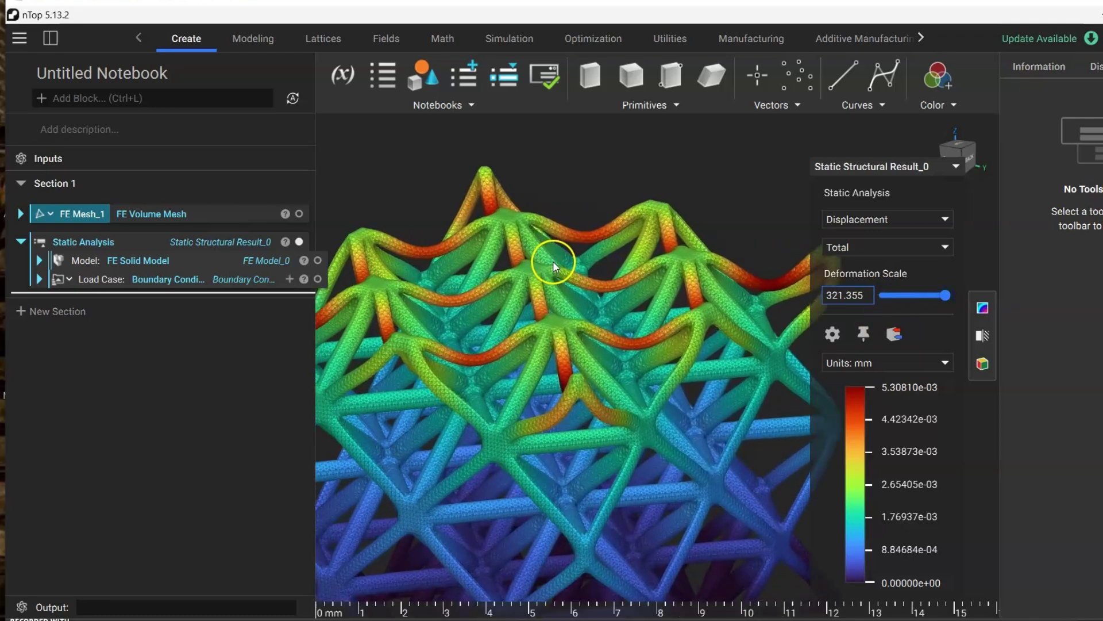
{"action": "scroll", "coordinate": [539, 301], "scroll_direction": "down", "scroll_amount": 4}
{"action": "right_click_drag", "start_coordinate": [540, 301], "coordinate": [512, 346]}
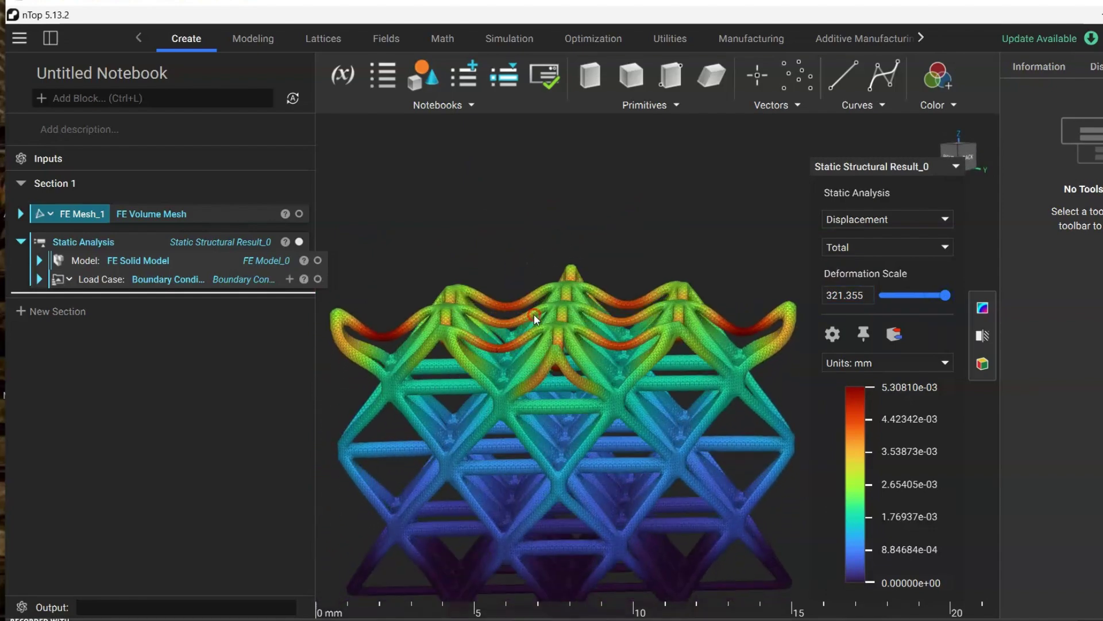
{"action": "scroll", "coordinate": [509, 364], "scroll_direction": "down", "scroll_amount": 2}
{"action": "right_click_drag", "start_coordinate": [573, 410], "coordinate": [519, 451]}
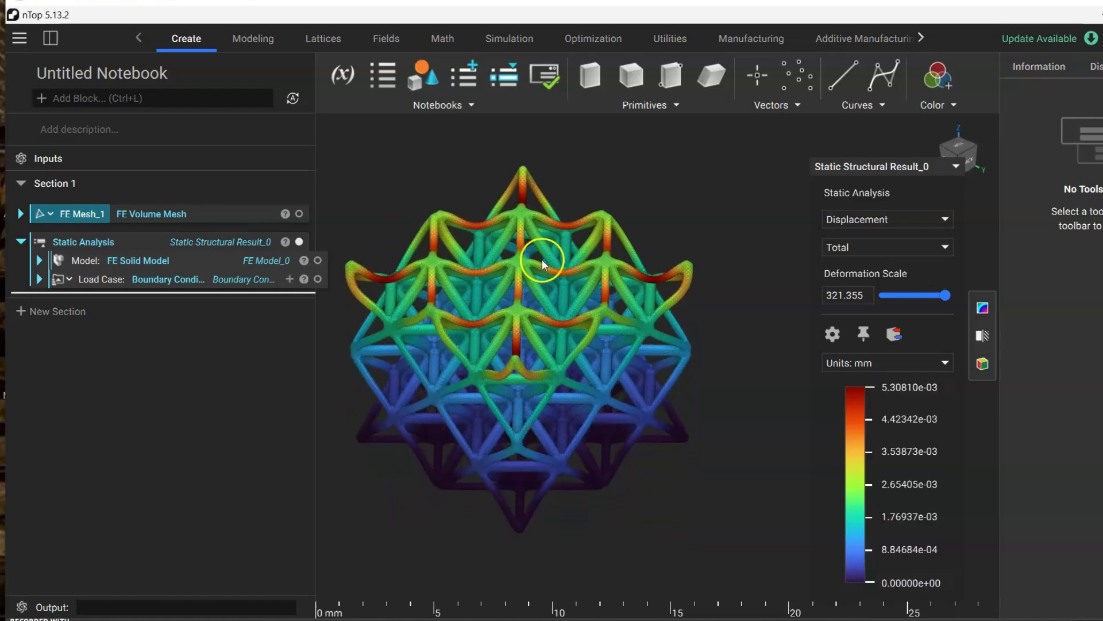
{"action": "right_click_drag", "start_coordinate": [514, 335], "coordinate": [551, 319]}
{"action": "left_click_drag", "start_coordinate": [943, 296], "coordinate": [857, 285]}
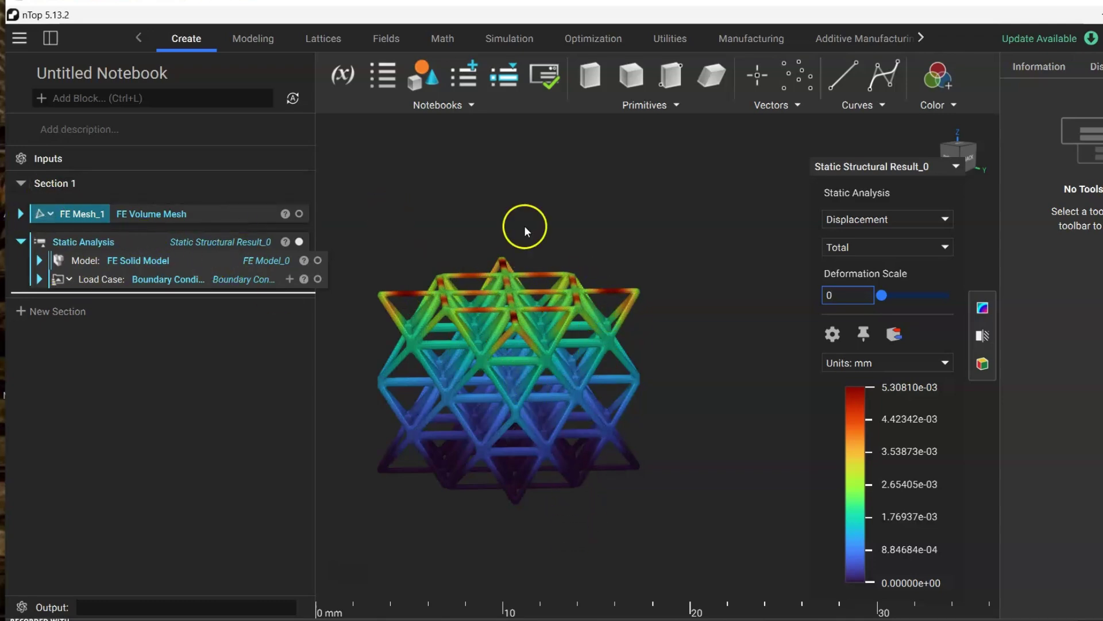
{"action": "scroll", "coordinate": [640, 239], "scroll_direction": "down", "scroll_amount": 1}
Step: Turn the Displacement Restraint's boundary box into variable Box_3
{"action": "left_click", "coordinate": [40, 279]}
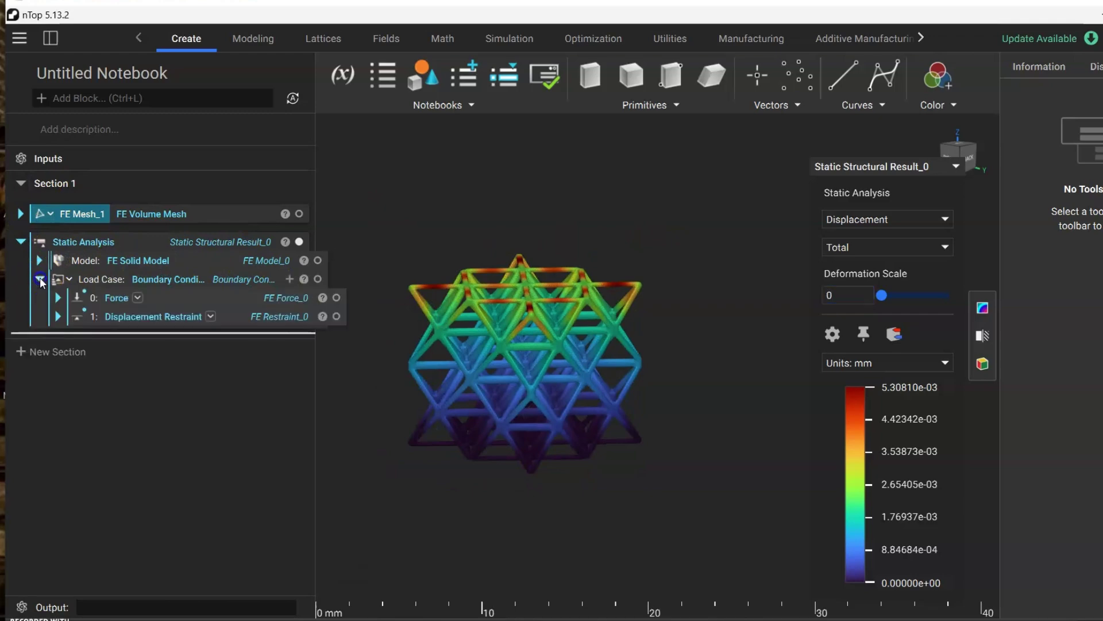
{"action": "left_click", "coordinate": [58, 317]}
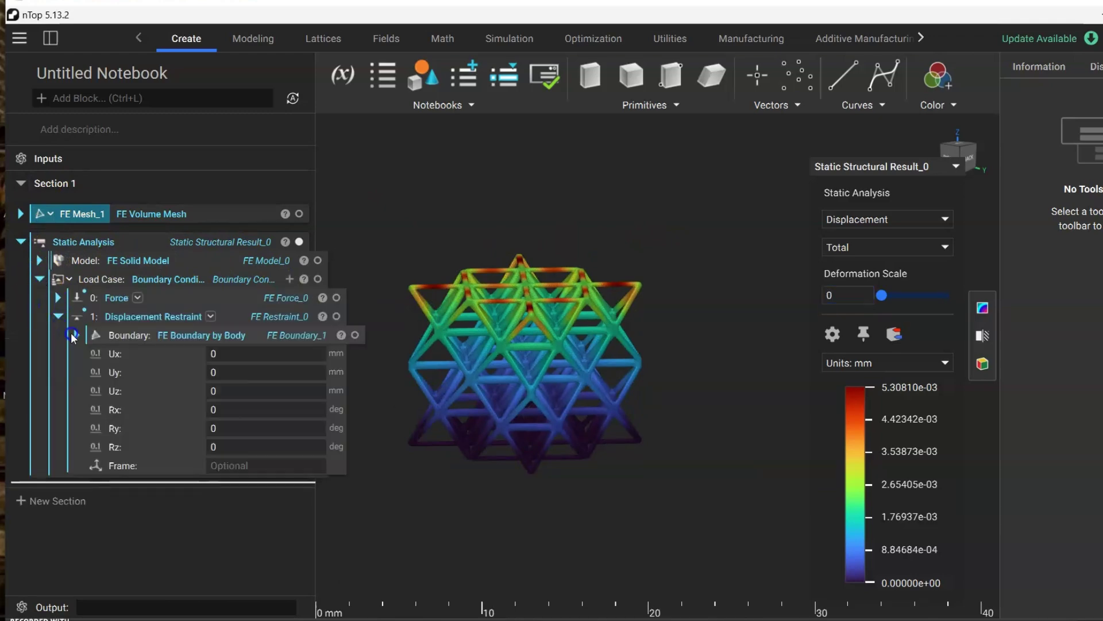
{"action": "left_click", "coordinate": [75, 334]}
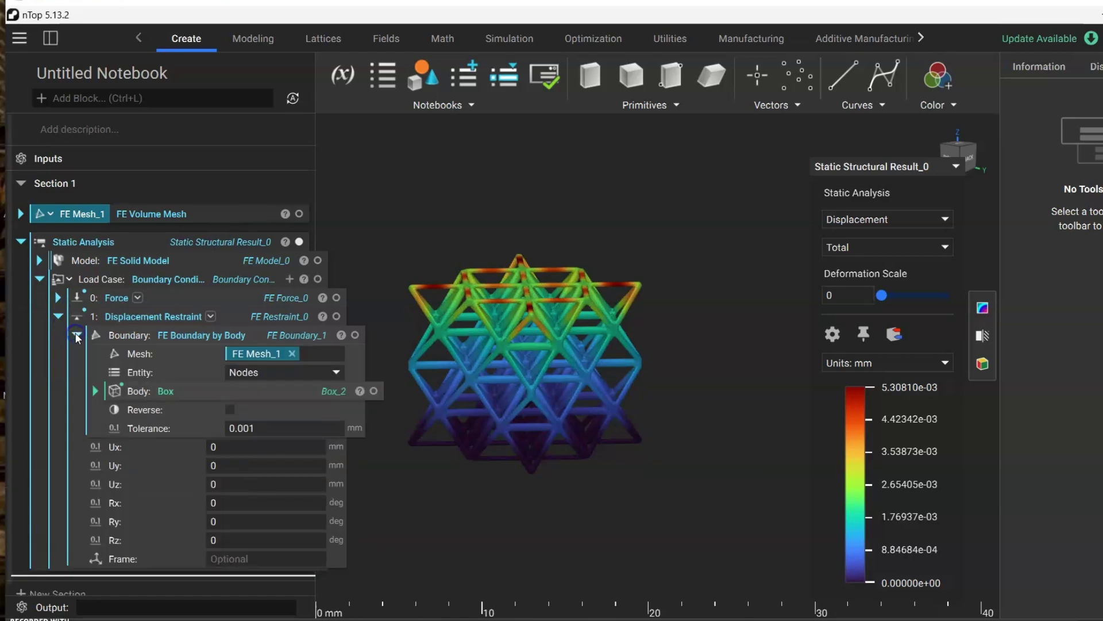
{"action": "right_click", "coordinate": [183, 391]}
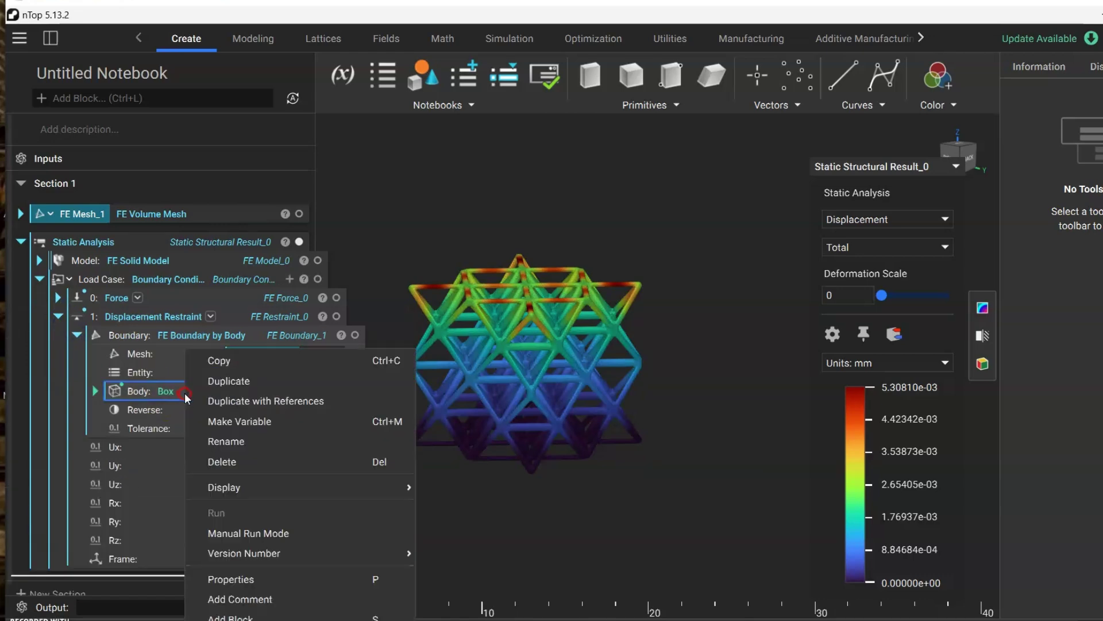
{"action": "left_click", "coordinate": [258, 422]}
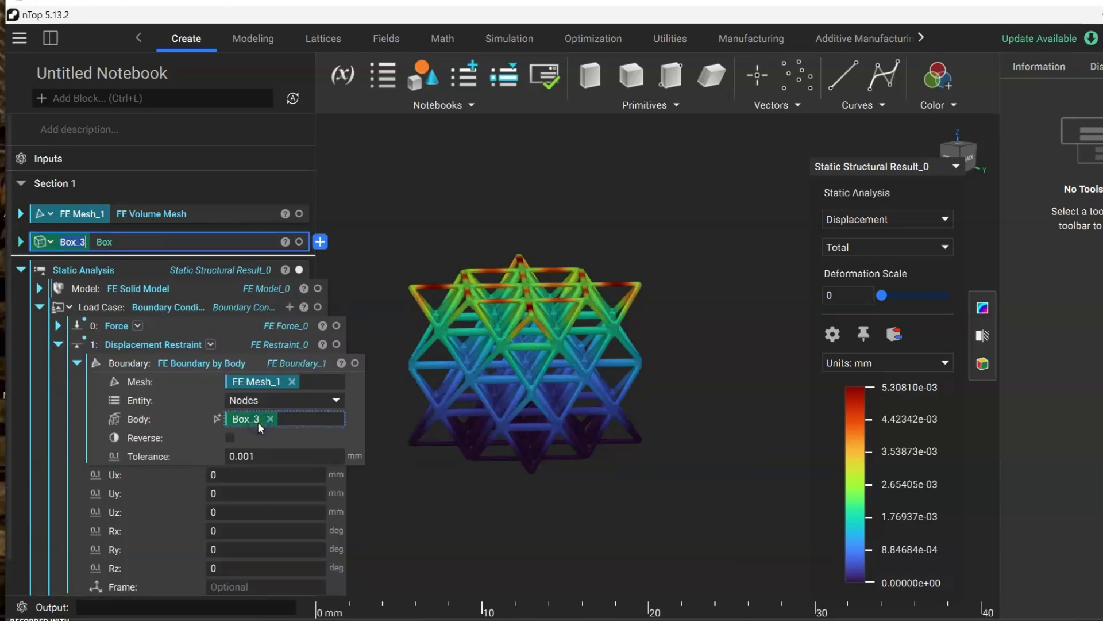
{"action": "left_click", "coordinate": [60, 343]}
Step: Turn the Force load's boundary box into variable Box_4
{"action": "left_click", "coordinate": [57, 324]}
{"action": "left_click", "coordinate": [75, 343]}
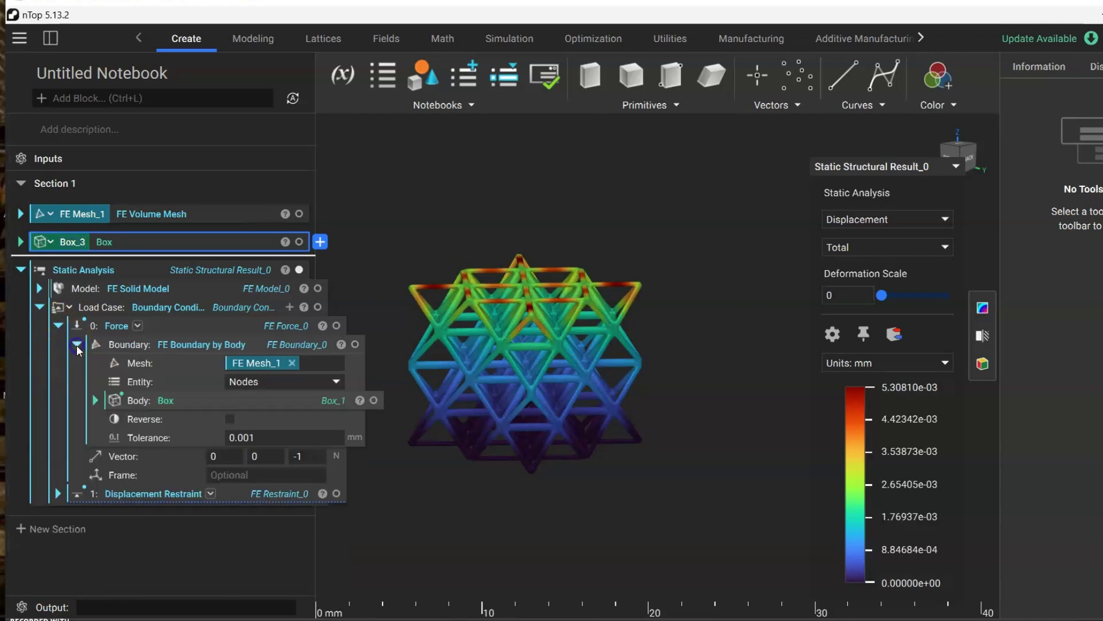
{"action": "right_click", "coordinate": [180, 400]}
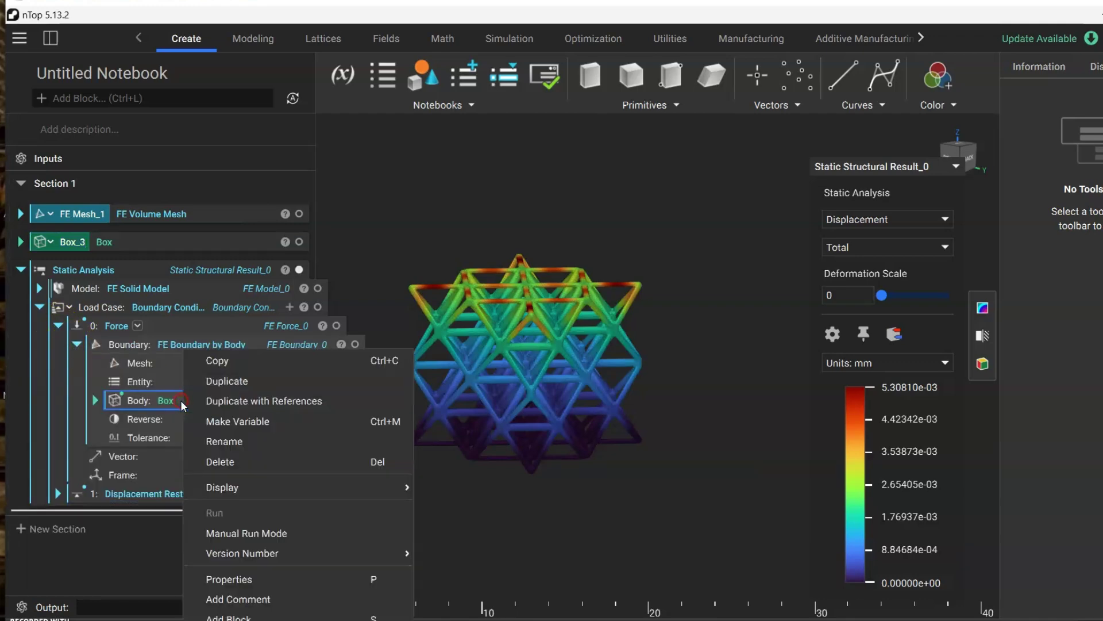
{"action": "left_click", "coordinate": [219, 422]}
{"action": "left_click", "coordinate": [39, 333]}
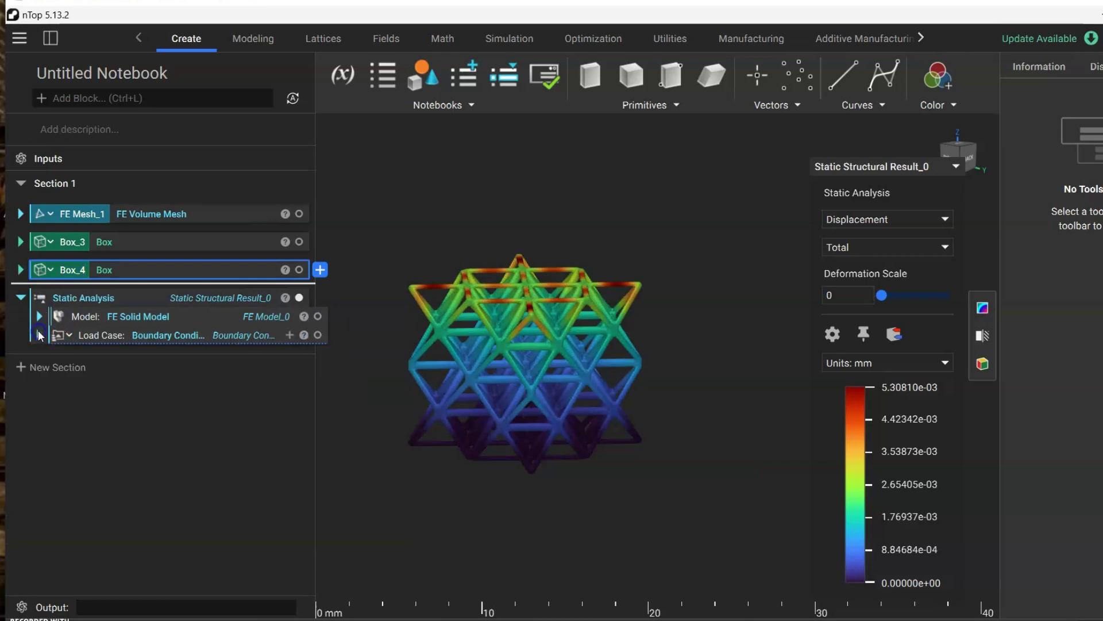
{"action": "left_click", "coordinate": [20, 298]}
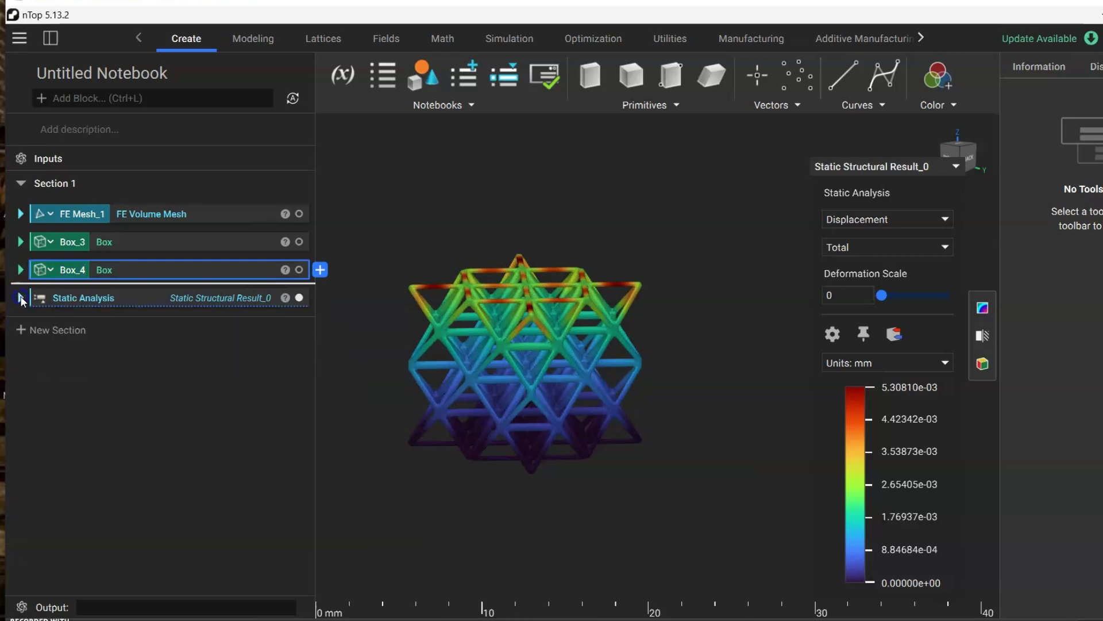
Step: Make FE Mesh_1's domain body, the rectangular volume lattice, into variable Lattice_1
{"action": "left_click", "coordinate": [21, 214]}
{"action": "left_click", "coordinate": [38, 232]}
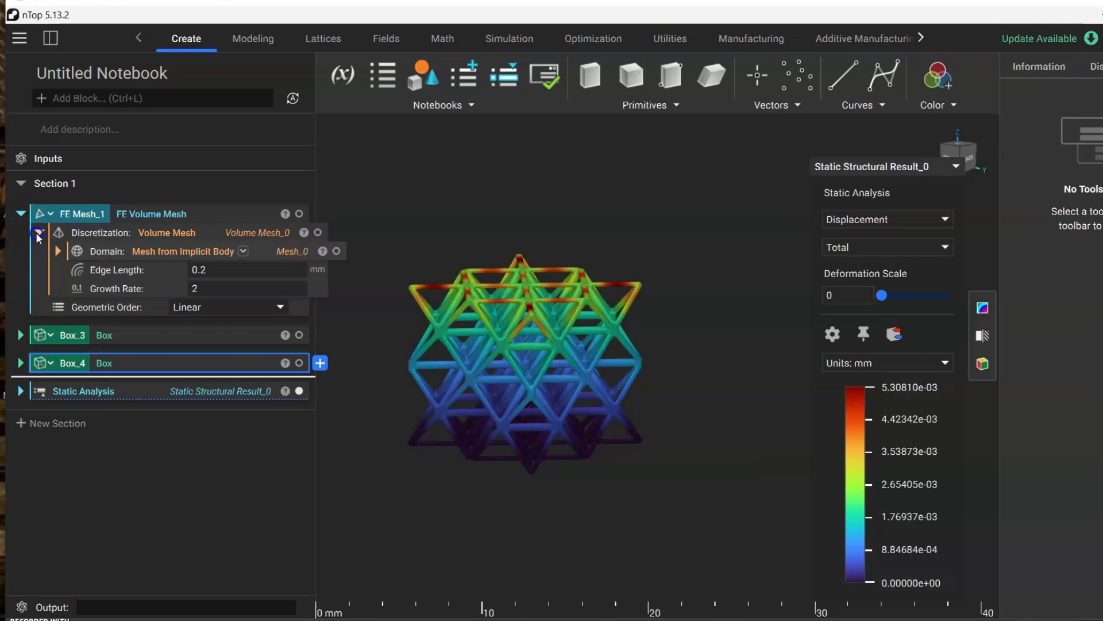
{"action": "left_click", "coordinate": [55, 251]}
{"action": "left_click", "coordinate": [172, 272]}
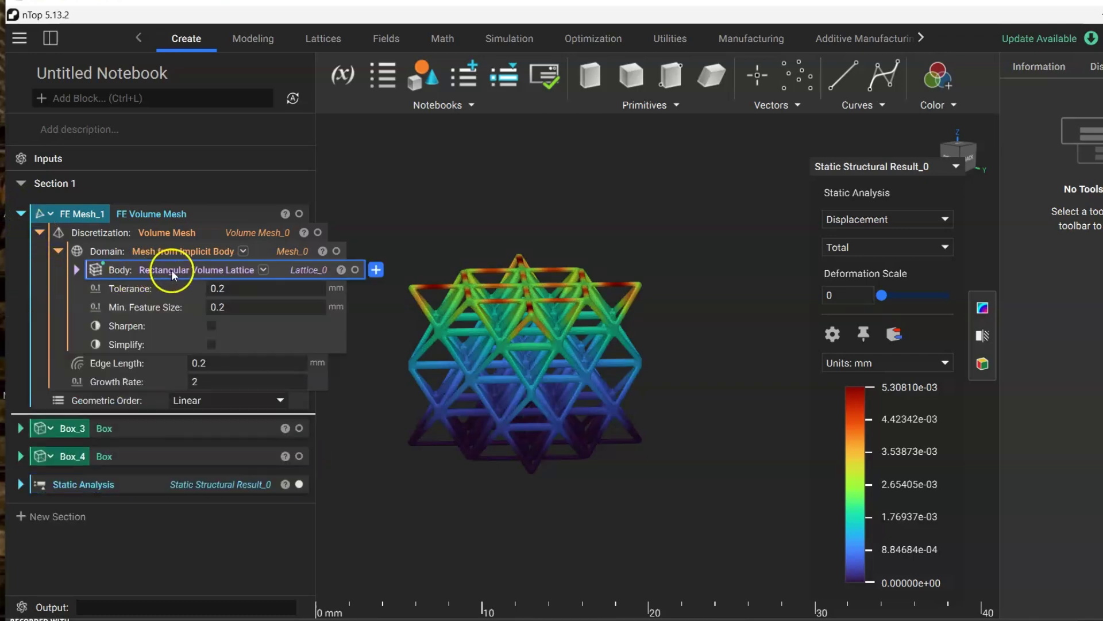
{"action": "right_click", "coordinate": [178, 270]}
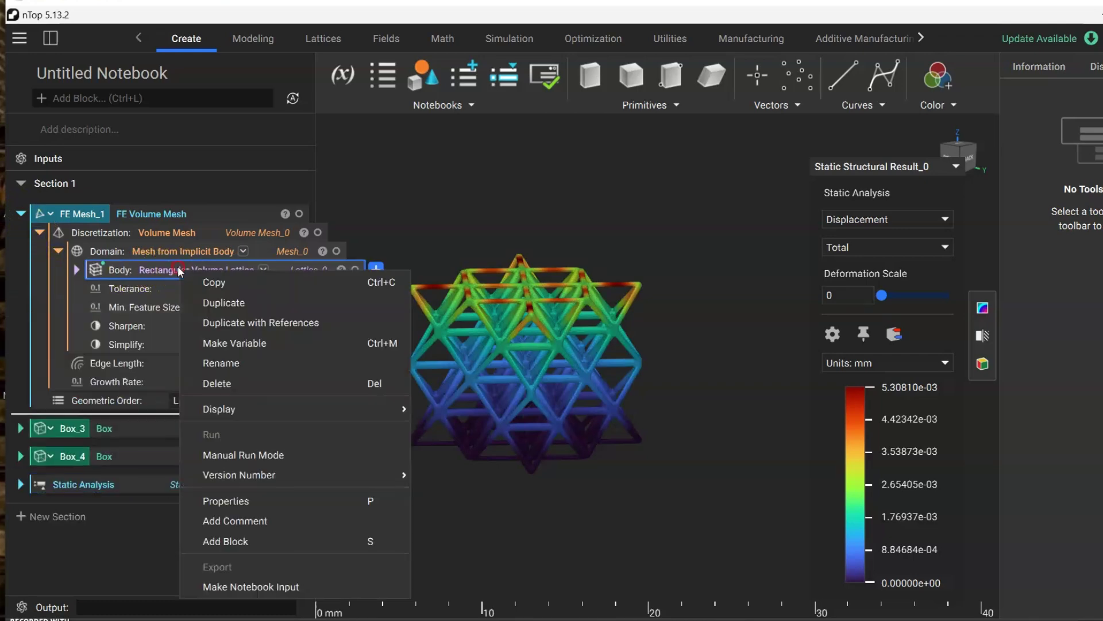
{"action": "left_click", "coordinate": [262, 342]}
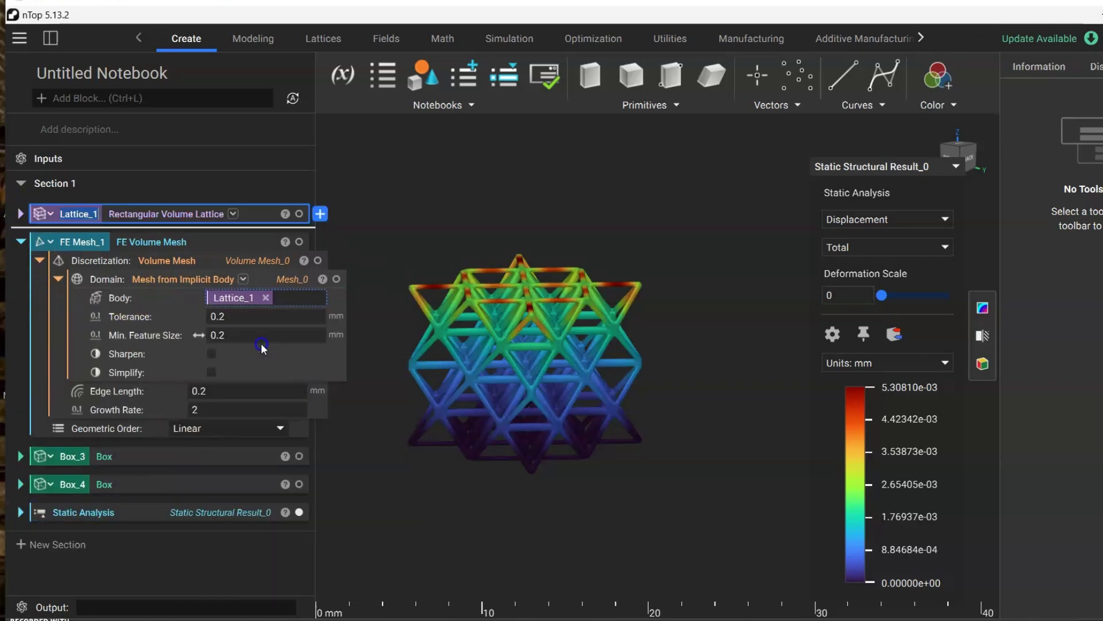
Step: Add a Boolean Union block with three body slots
{"action": "left_click", "coordinate": [200, 100]}
{"action": "type", "text": "bool"}
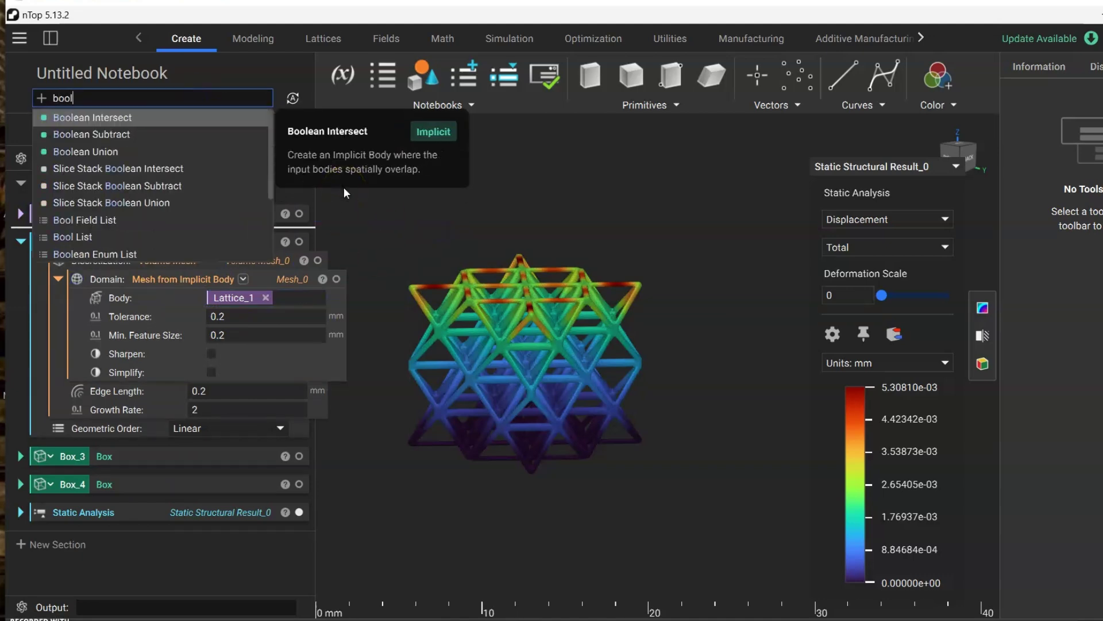
{"action": "left_click", "coordinate": [163, 149]}
{"action": "left_click", "coordinate": [191, 317]}
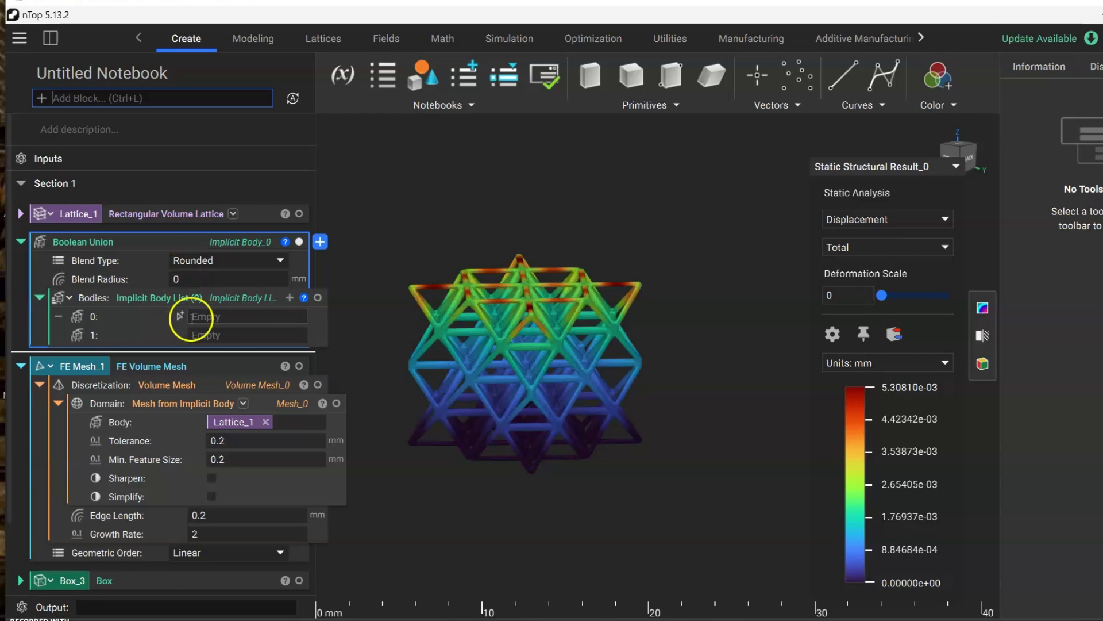
{"action": "scroll", "coordinate": [130, 259], "scroll_direction": "down", "scroll_amount": 1}
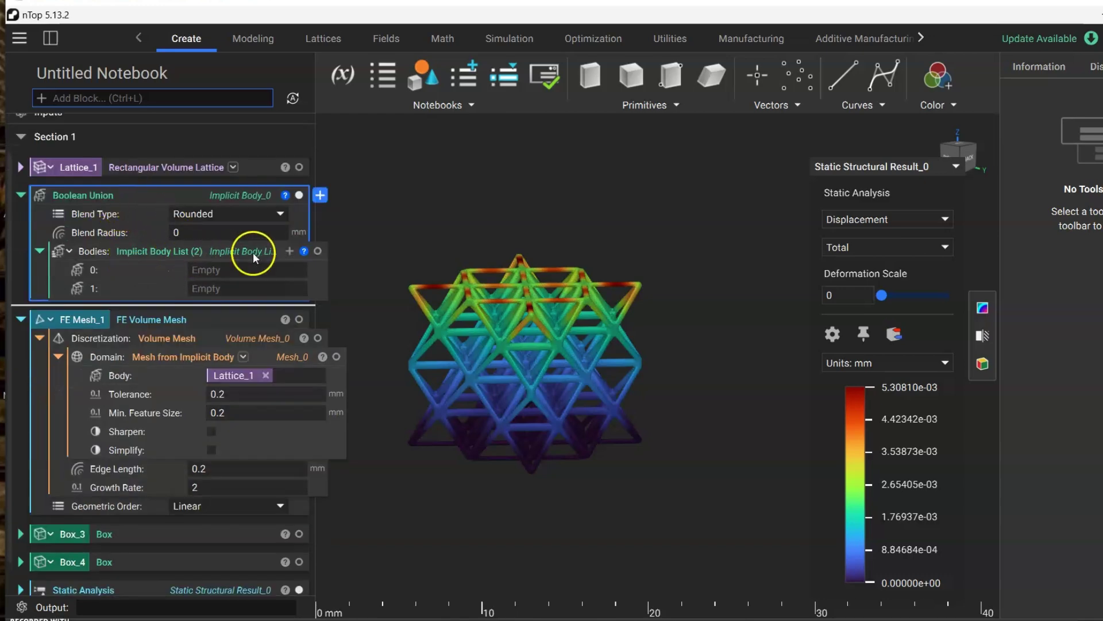
{"action": "left_click", "coordinate": [289, 251]}
Step: Fill the union's bodies with Lattice_1, Box_3 and Box_4, and hide the analysis result
{"action": "left_click_drag", "start_coordinate": [120, 167], "coordinate": [218, 270]}
{"action": "left_click", "coordinate": [21, 338]}
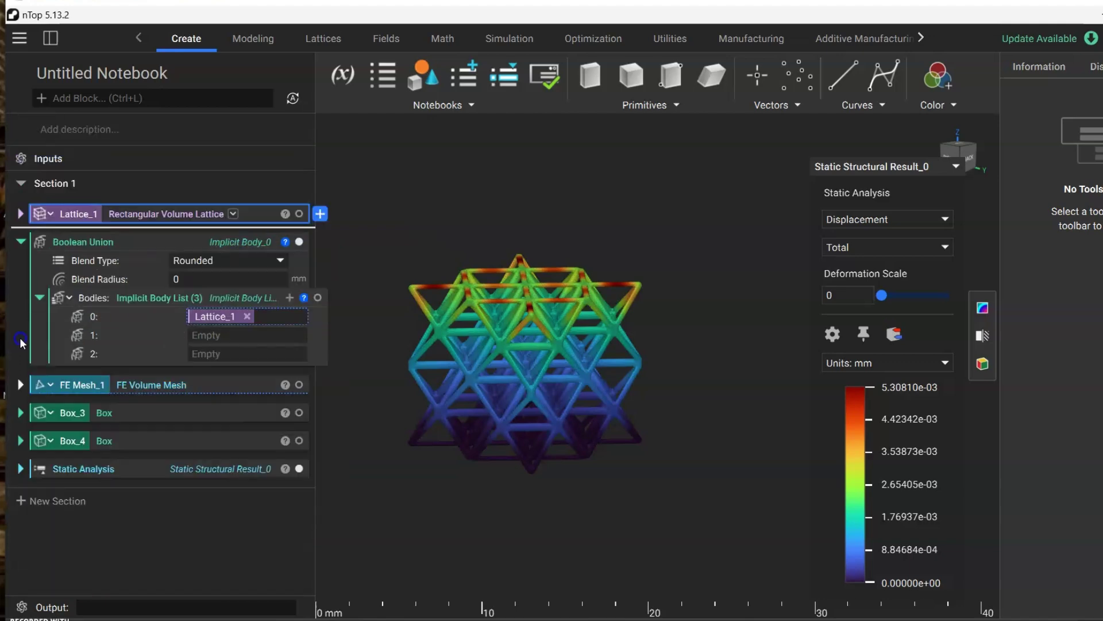
{"action": "left_click", "coordinate": [98, 413]}
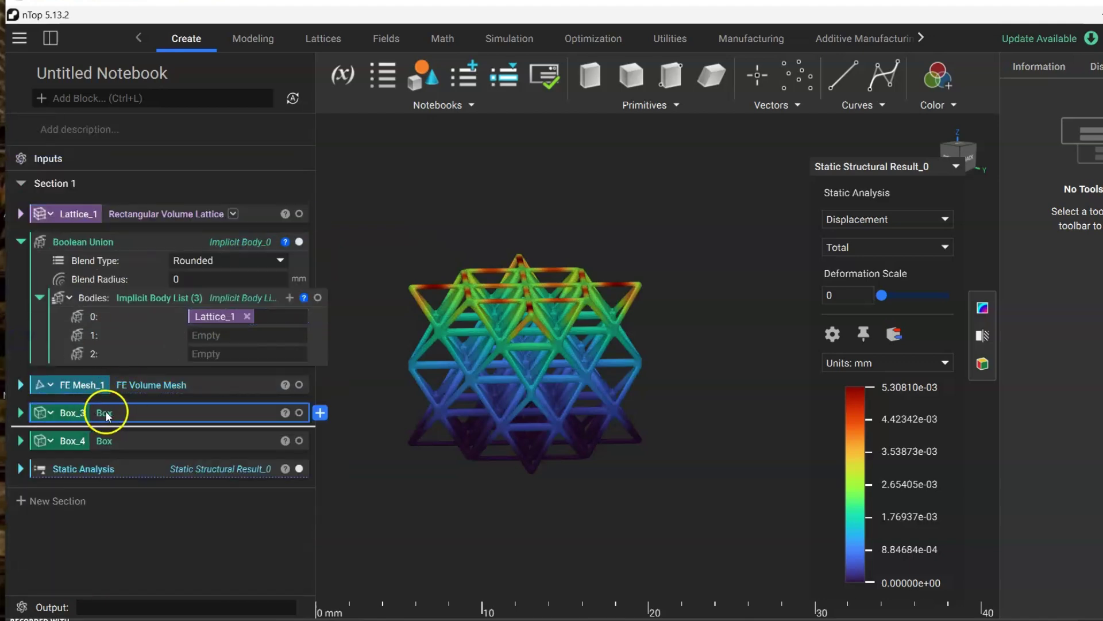
{"action": "left_click_drag", "start_coordinate": [106, 411], "coordinate": [217, 335]}
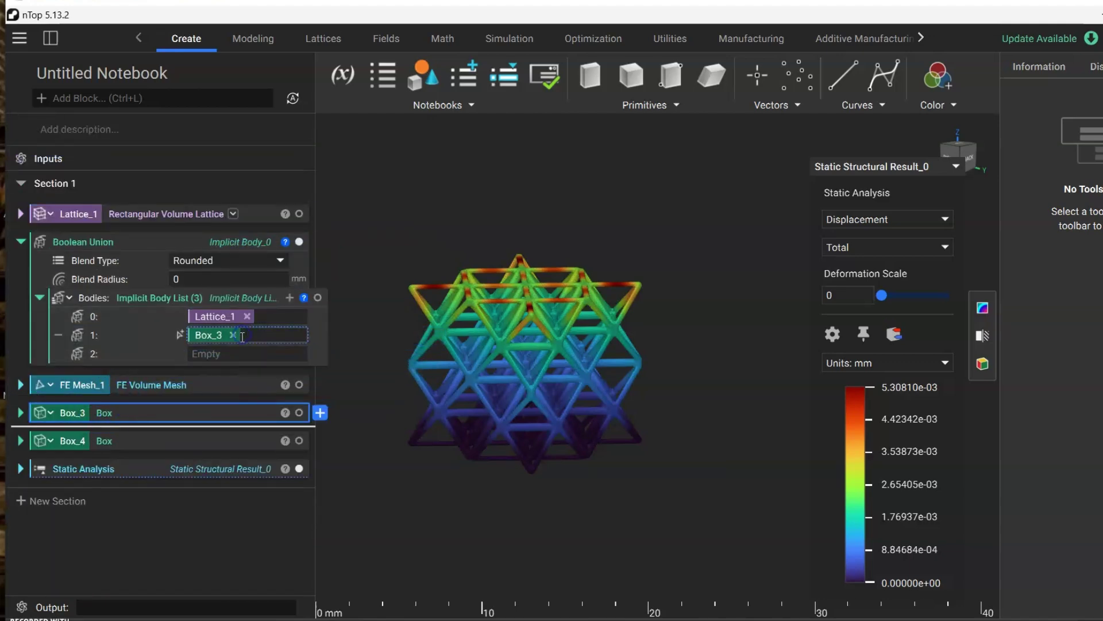
{"action": "left_click", "coordinate": [99, 440]}
{"action": "left_click_drag", "start_coordinate": [99, 441], "coordinate": [227, 354]}
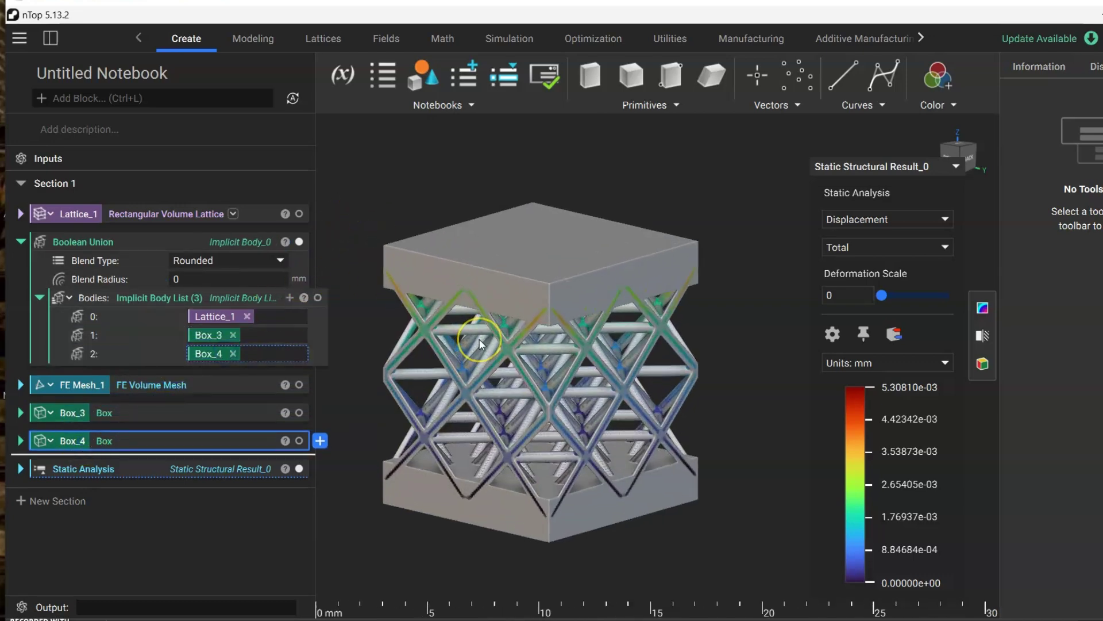
{"action": "left_click", "coordinate": [299, 468]}
{"action": "scroll", "coordinate": [483, 372], "scroll_direction": "up", "scroll_amount": 1}
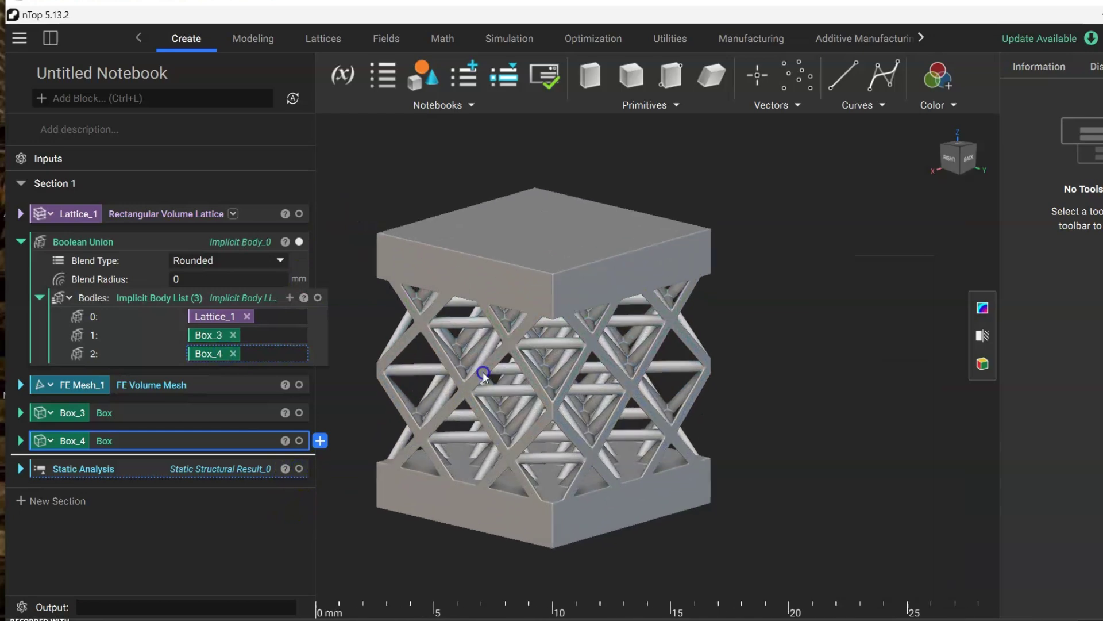
Step: Replace Lattice_1 with the Boolean Union as FE Mesh_1's domain body
{"action": "left_click", "coordinate": [21, 241]}
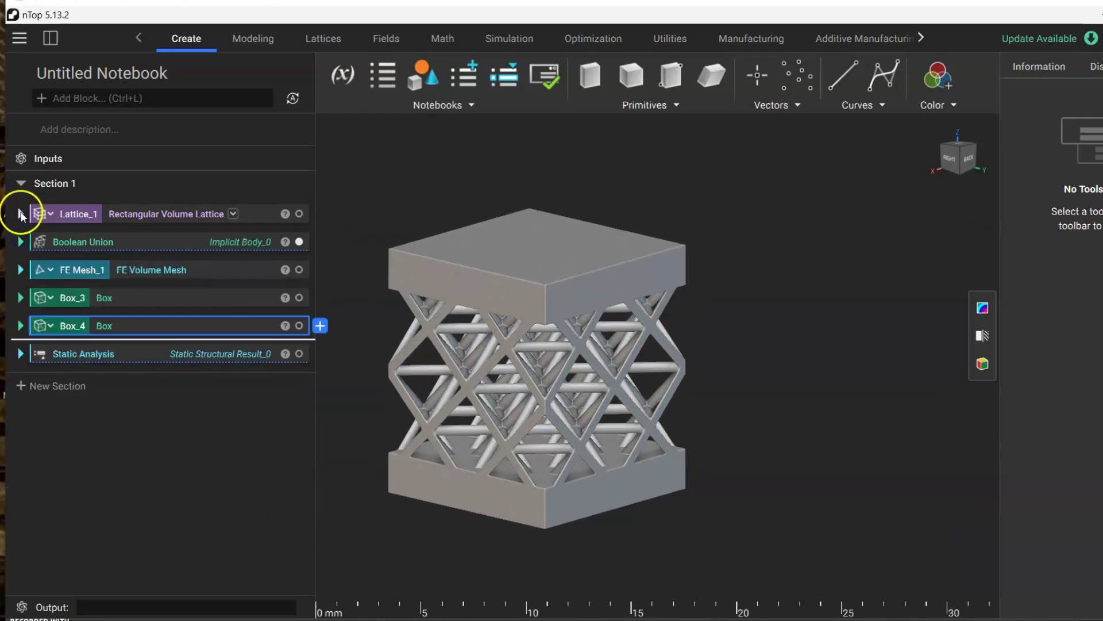
{"action": "left_click", "coordinate": [21, 214]}
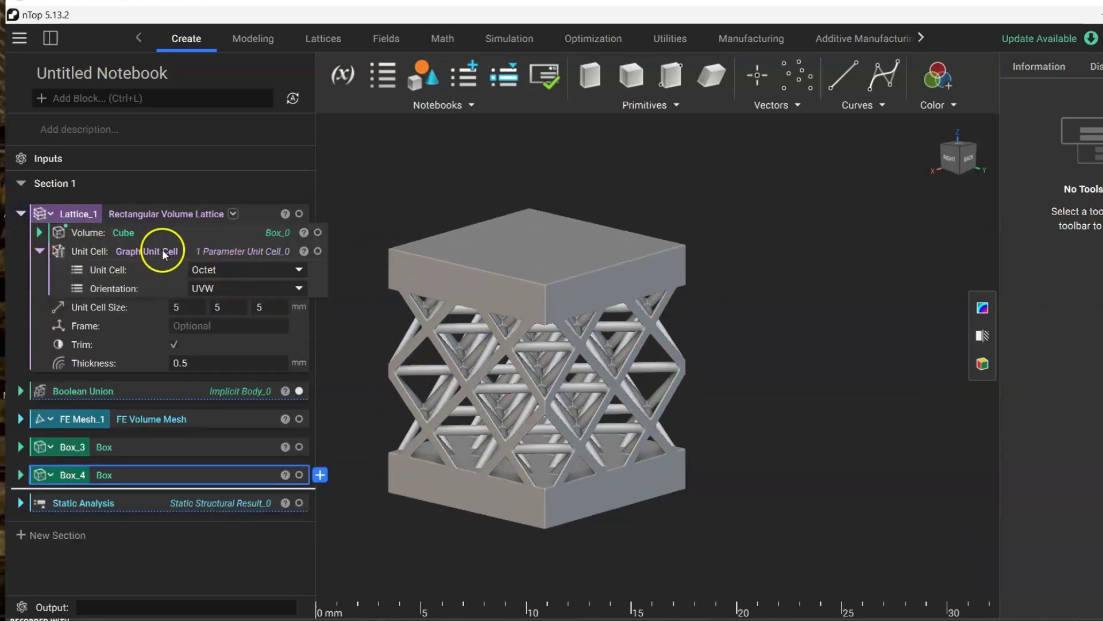
{"action": "left_click", "coordinate": [20, 213]}
{"action": "left_click", "coordinate": [20, 270]}
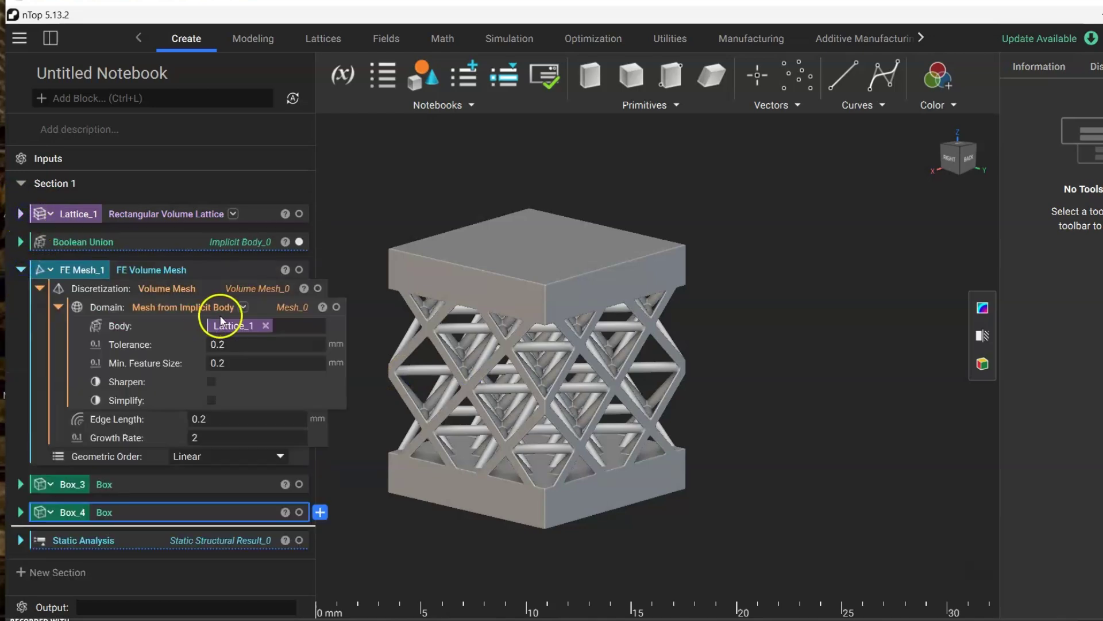
{"action": "left_click", "coordinate": [162, 307]}
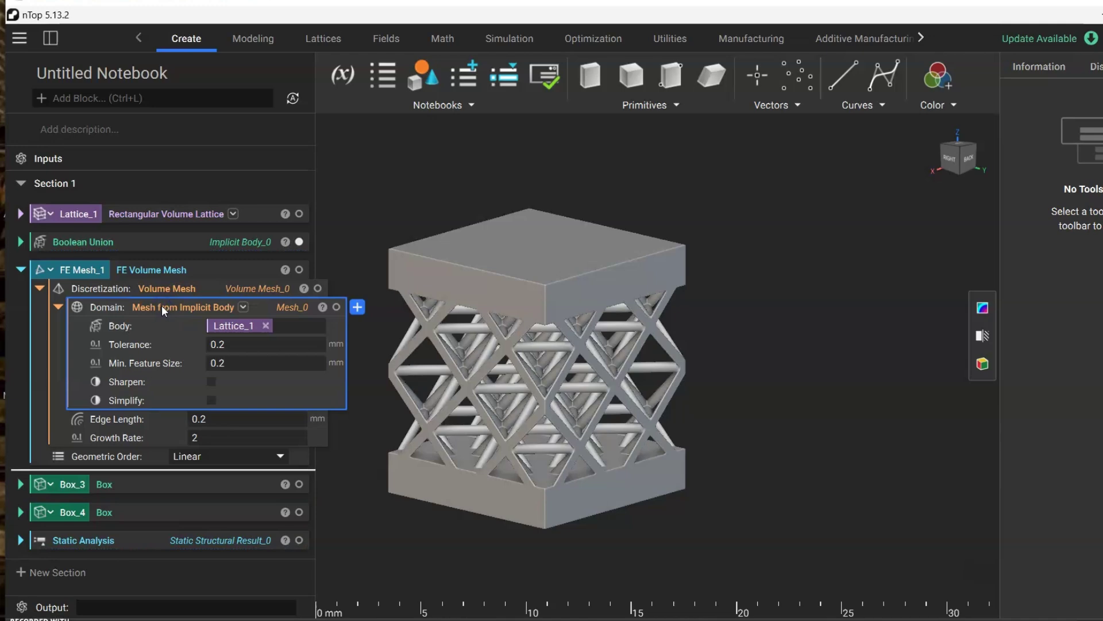
{"action": "left_click", "coordinate": [267, 329]}
{"action": "left_click", "coordinate": [268, 325]}
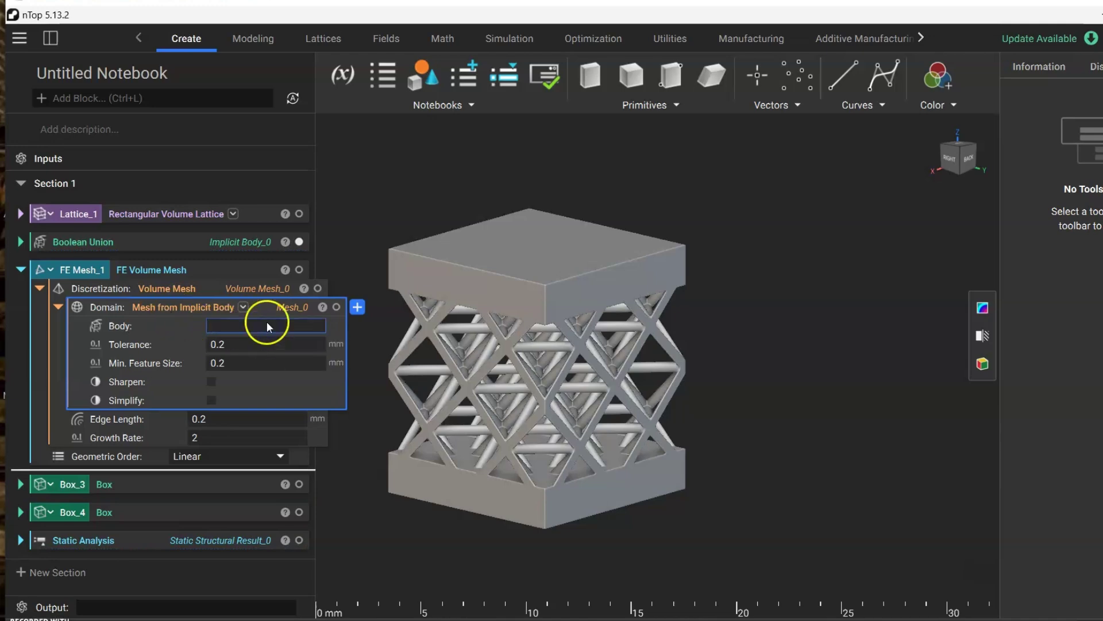
{"action": "left_click", "coordinate": [103, 242]}
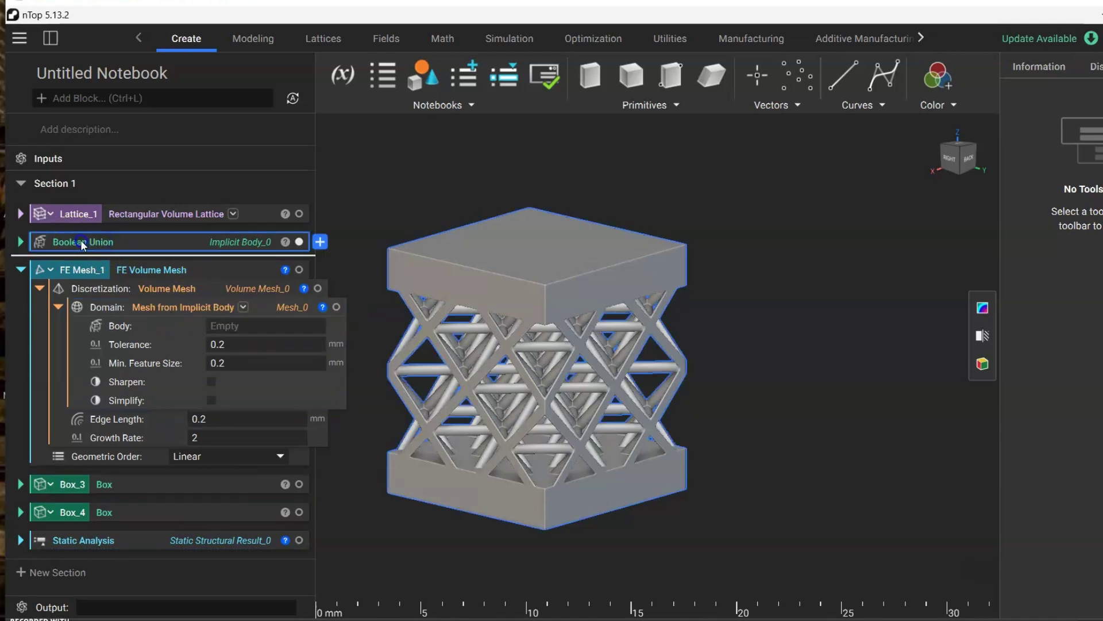
{"action": "left_click_drag", "start_coordinate": [80, 239], "coordinate": [236, 330]}
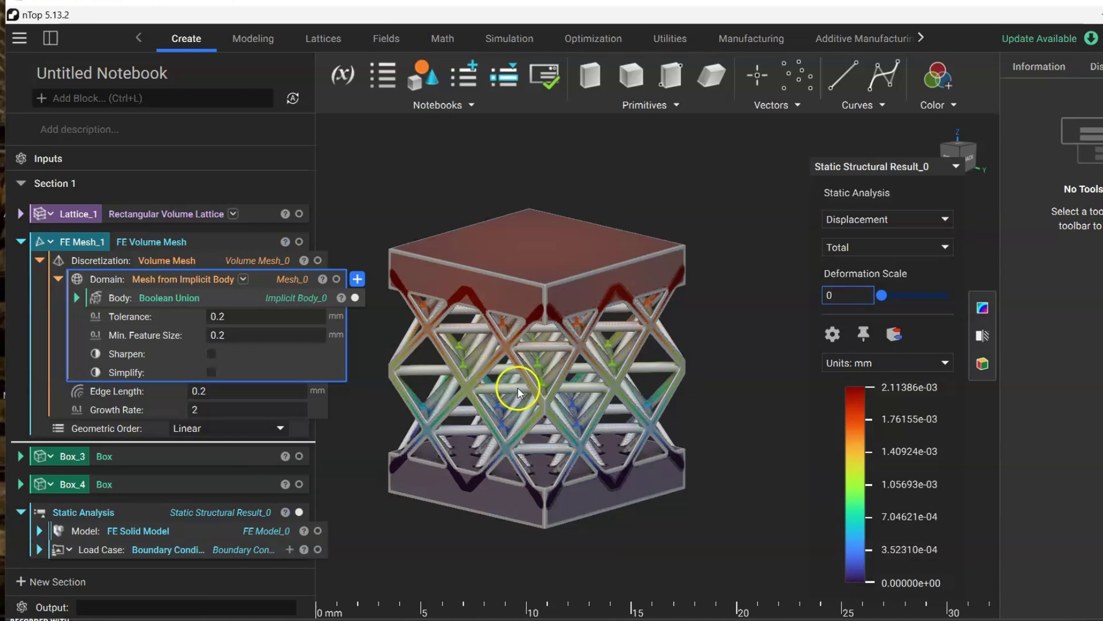
Step: Hide the union body overlay and push the deformation scale to its maximum
{"action": "left_click", "coordinate": [642, 243]}
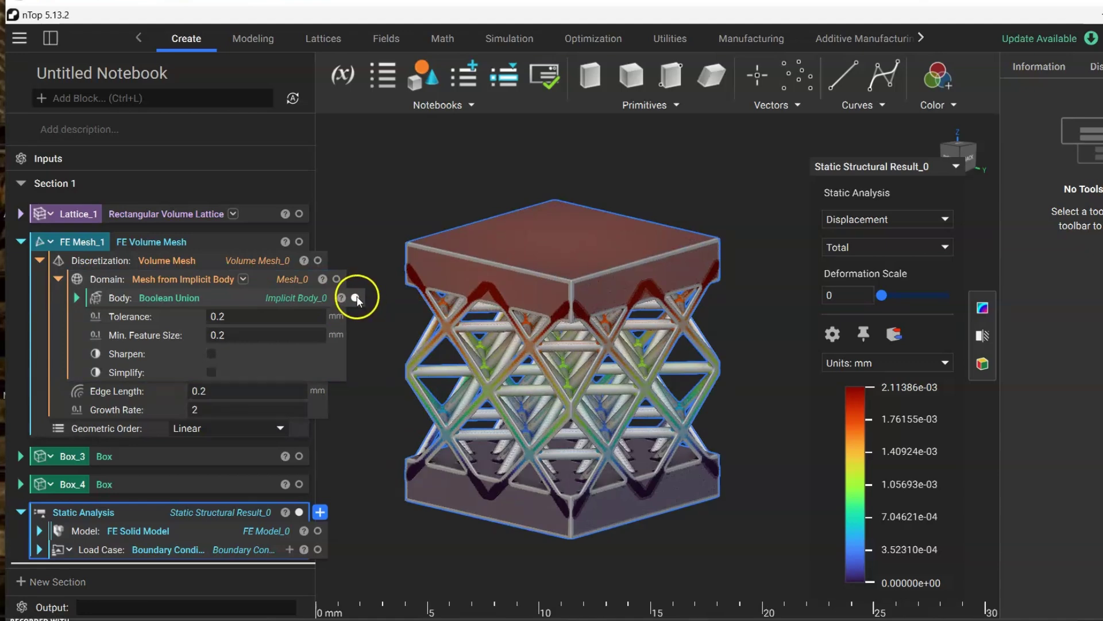
{"action": "left_click", "coordinate": [355, 298]}
{"action": "left_click", "coordinate": [17, 246]}
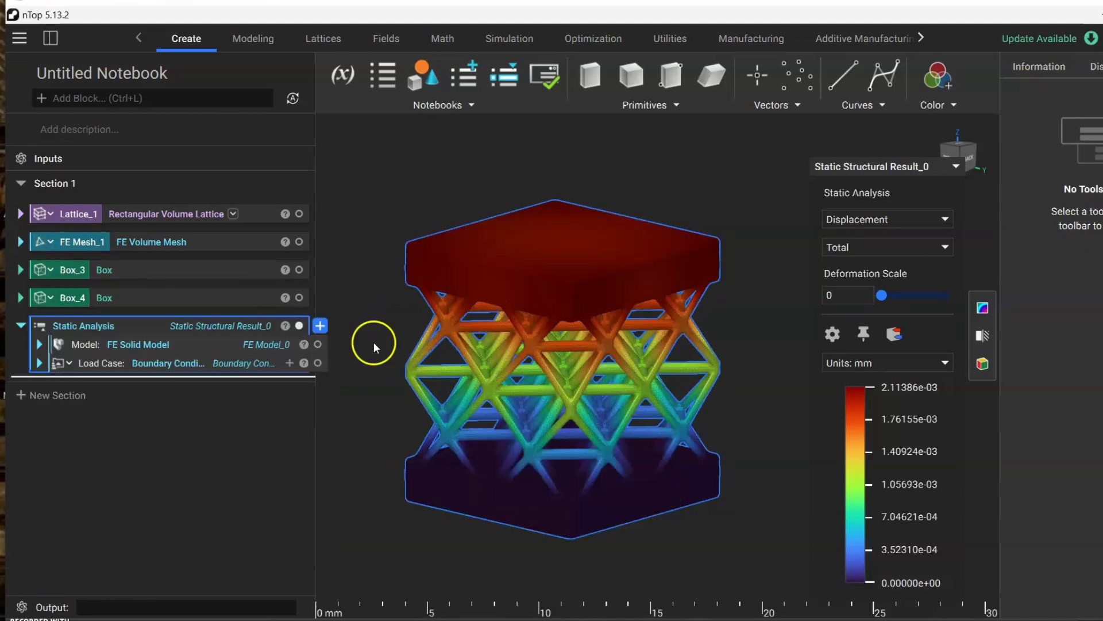
{"action": "scroll", "coordinate": [623, 402], "scroll_direction": "down", "scroll_amount": 1}
{"action": "scroll", "coordinate": [625, 407], "scroll_direction": "up", "scroll_amount": 2}
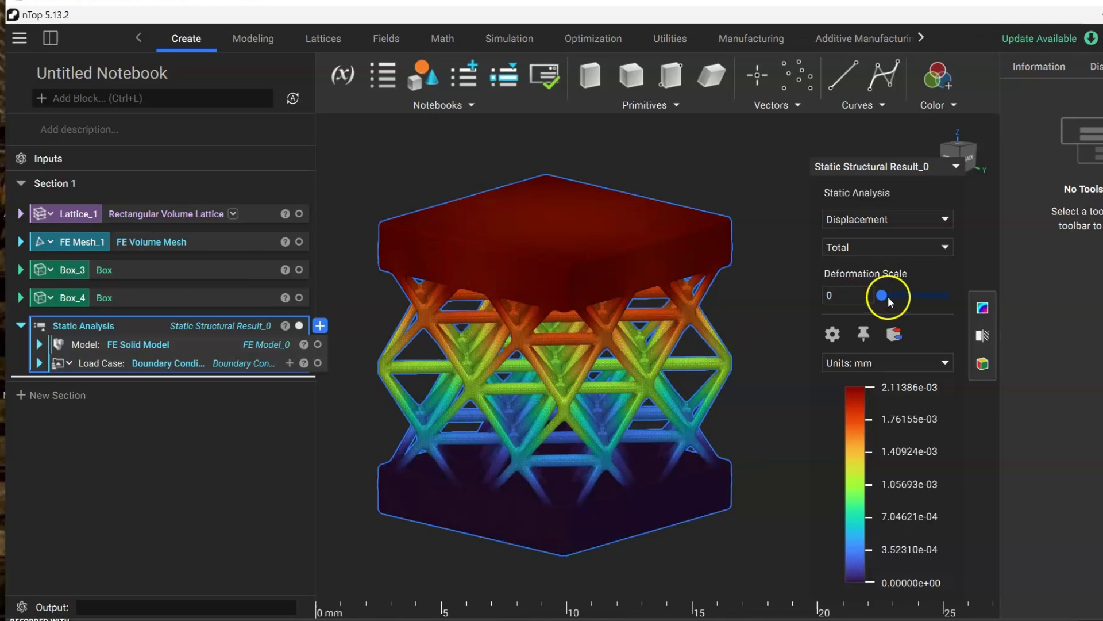
{"action": "left_click_drag", "start_coordinate": [888, 297], "coordinate": [939, 295]}
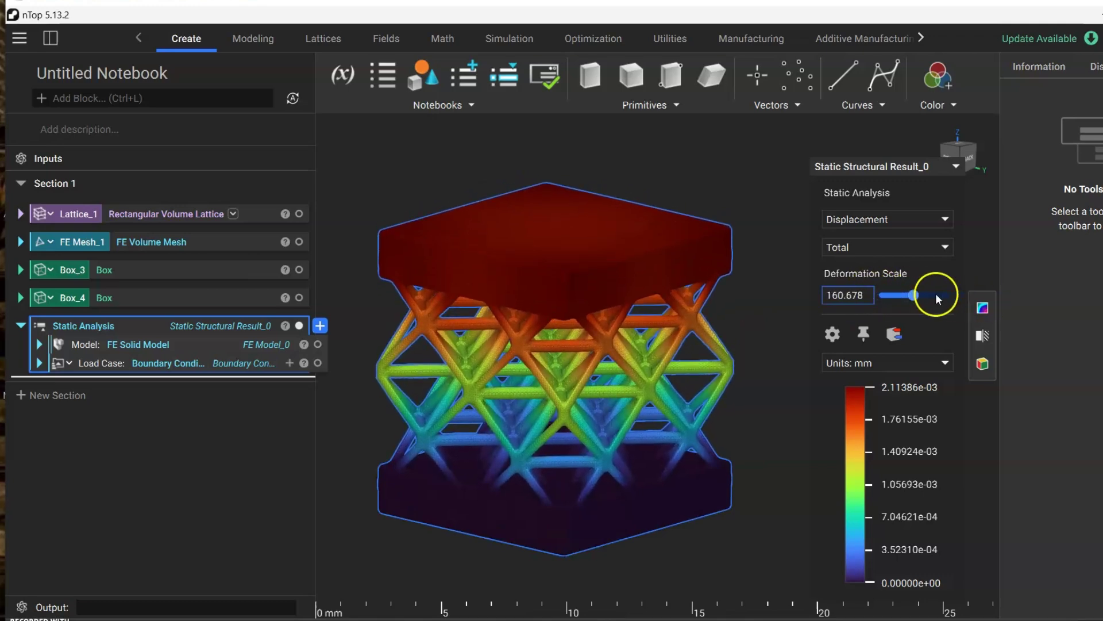
{"action": "right_click_drag", "start_coordinate": [627, 362], "coordinate": [661, 318]}
Step: Show von Mises stress results, probe values with min/max labels, then reset deformation scale to 0
{"action": "left_click", "coordinate": [891, 219]}
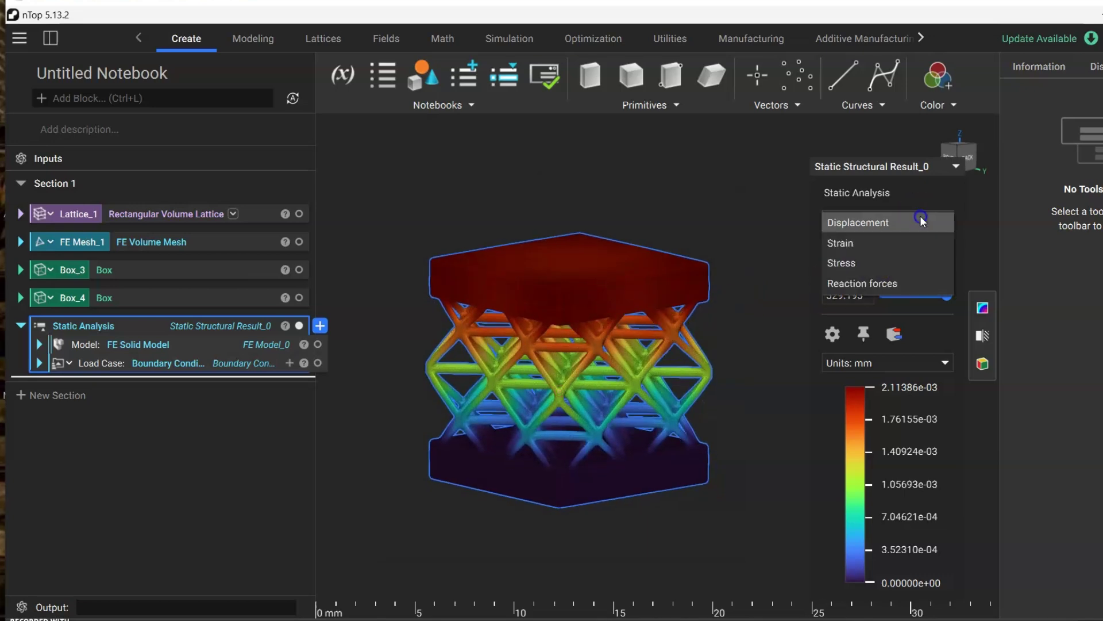
{"action": "left_click", "coordinate": [887, 262]}
{"action": "mouse_move", "coordinate": [946, 291]}
{"action": "left_mouse_down"}
{"action": "mouse_move", "coordinate": [888, 293]}
{"action": "mouse_move", "coordinate": [950, 295]}
{"action": "left_mouse_up"}
{"action": "left_click", "coordinate": [895, 334]}
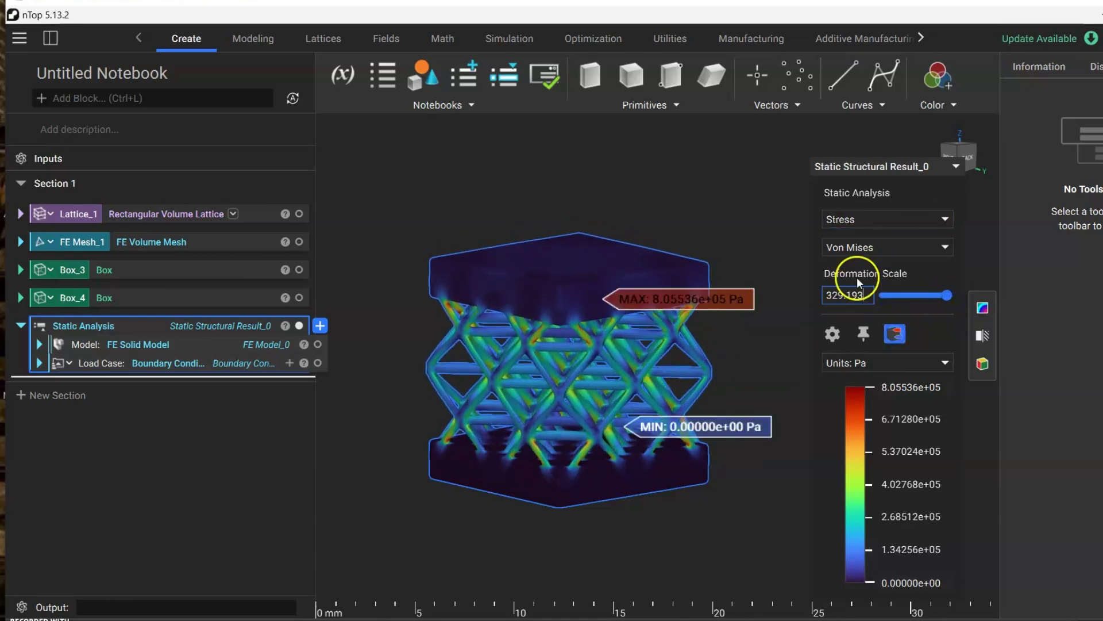
{"action": "left_click_drag", "start_coordinate": [938, 295], "coordinate": [890, 295]}
{"action": "left_click", "coordinate": [864, 330]}
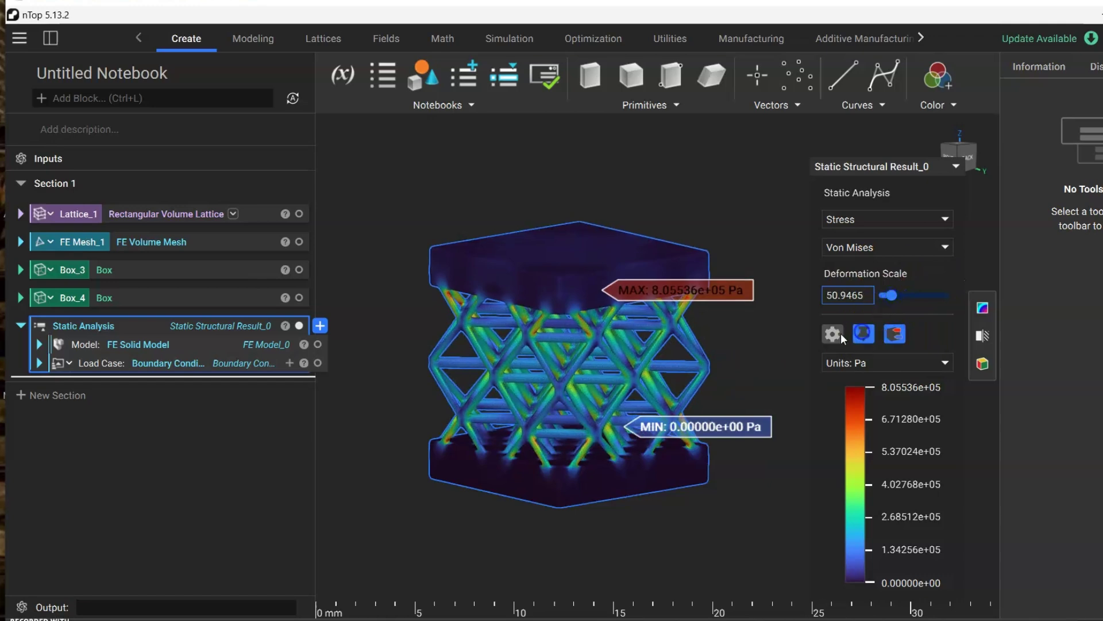
{"action": "left_click_drag", "start_coordinate": [618, 332], "coordinate": [706, 369]}
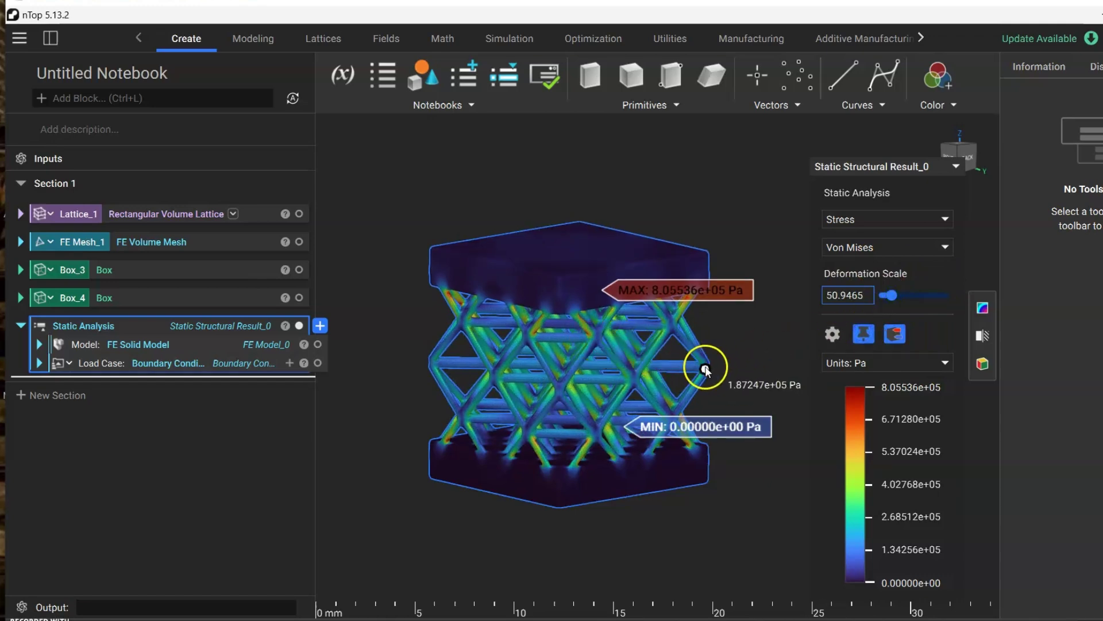
{"action": "left_click", "coordinate": [894, 334]}
{"action": "left_click_drag", "start_coordinate": [900, 297], "coordinate": [849, 295]}
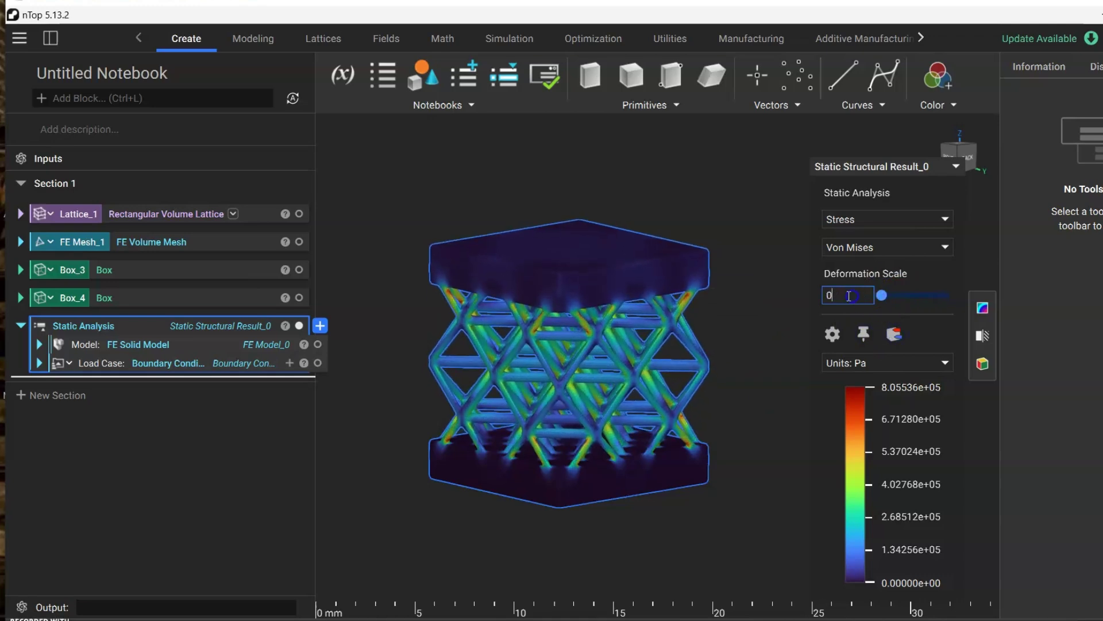
Step: Hide the static analysis result in the view and collapse the analysis block
{"action": "left_click", "coordinate": [300, 326]}
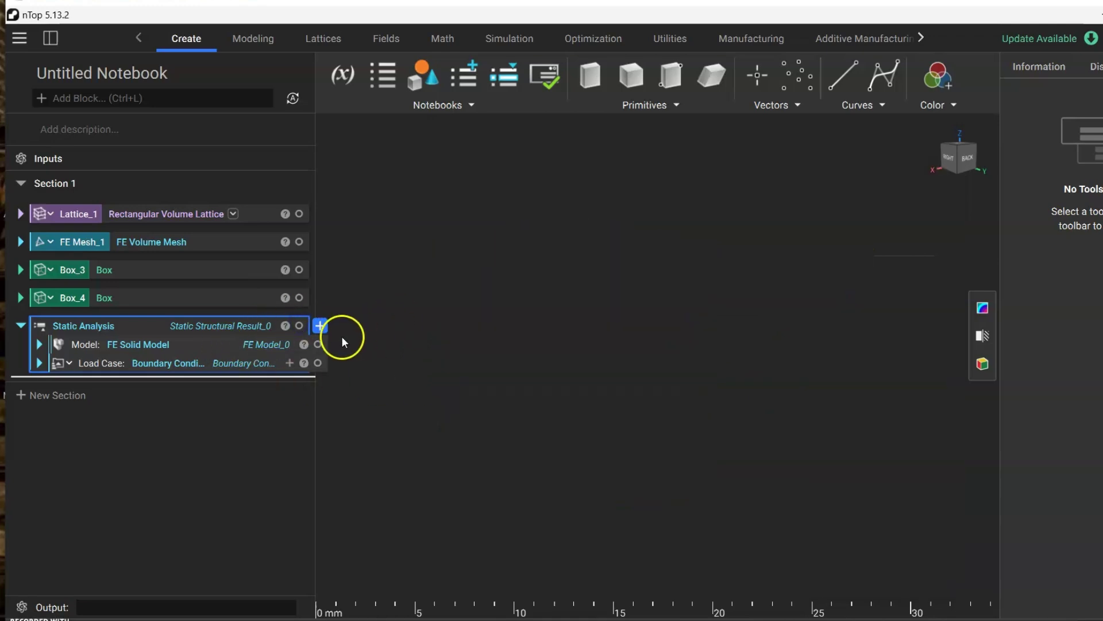
{"action": "left_click", "coordinate": [299, 326]}
{"action": "left_click", "coordinate": [299, 325]}
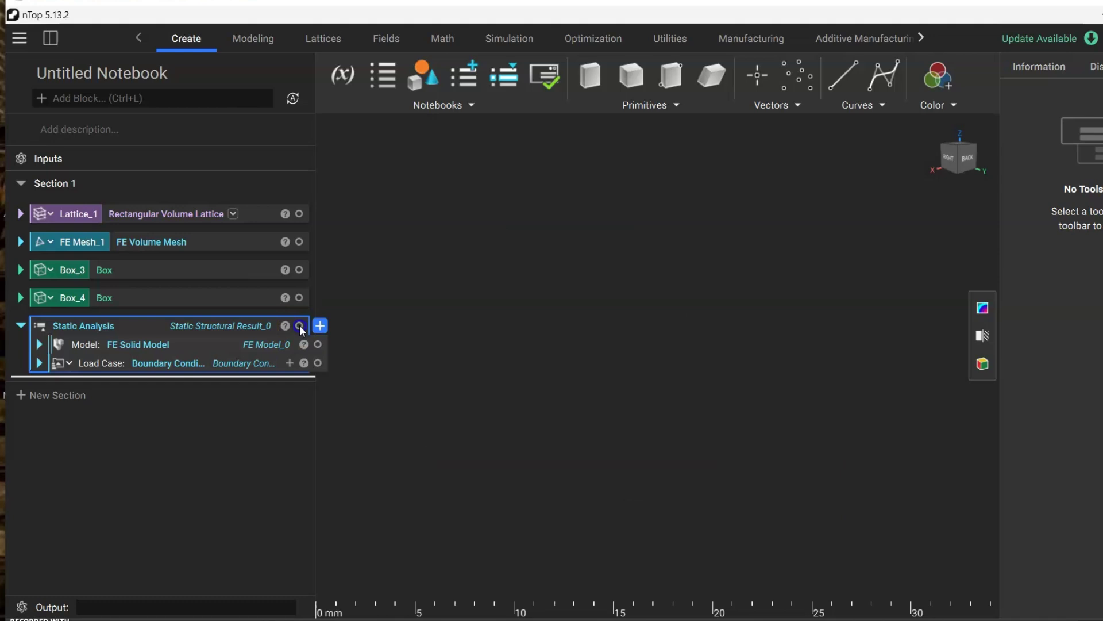
{"action": "left_click", "coordinate": [20, 324]}
Step: Add an Import Part block, move it under a new Section 2, and browse for its file
{"action": "left_click", "coordinate": [149, 94]}
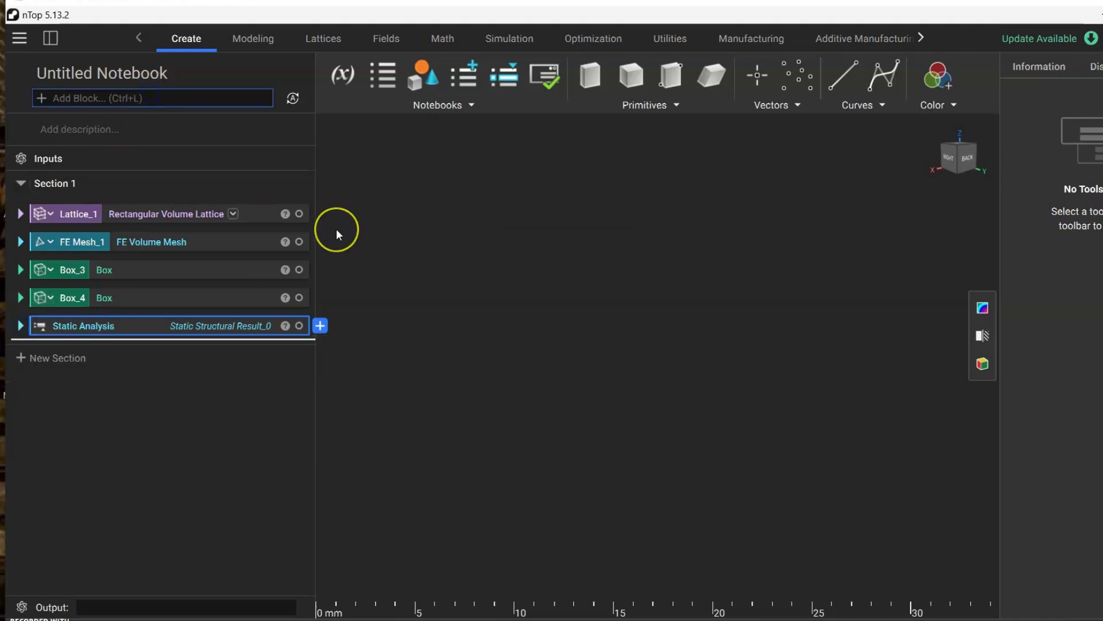
{"action": "type", "text": "import"}
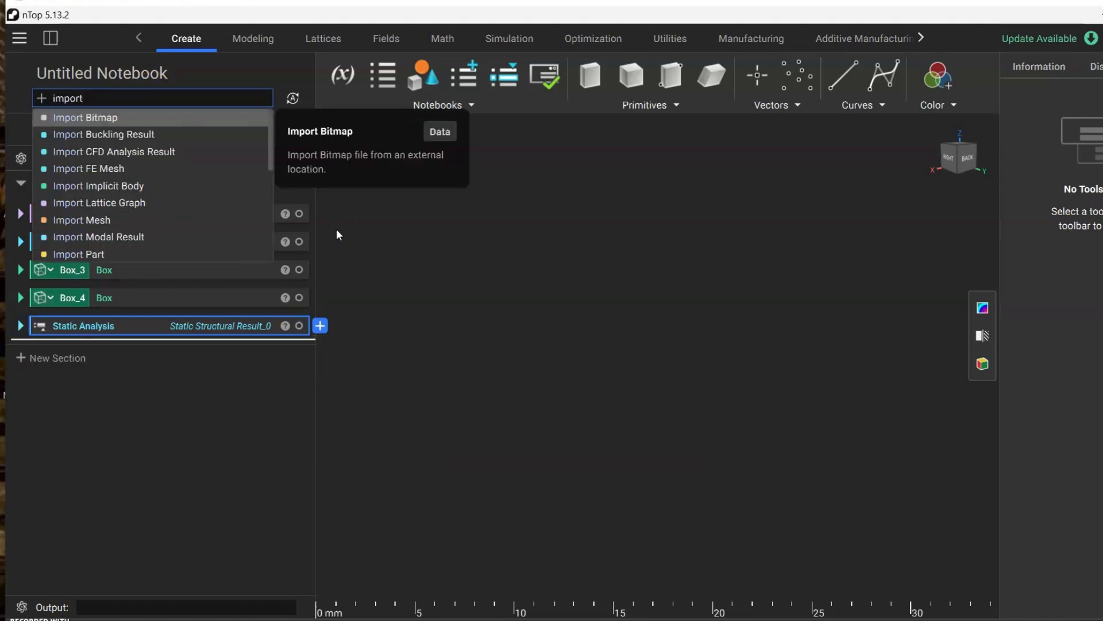
{"action": "type", "text": " part"}
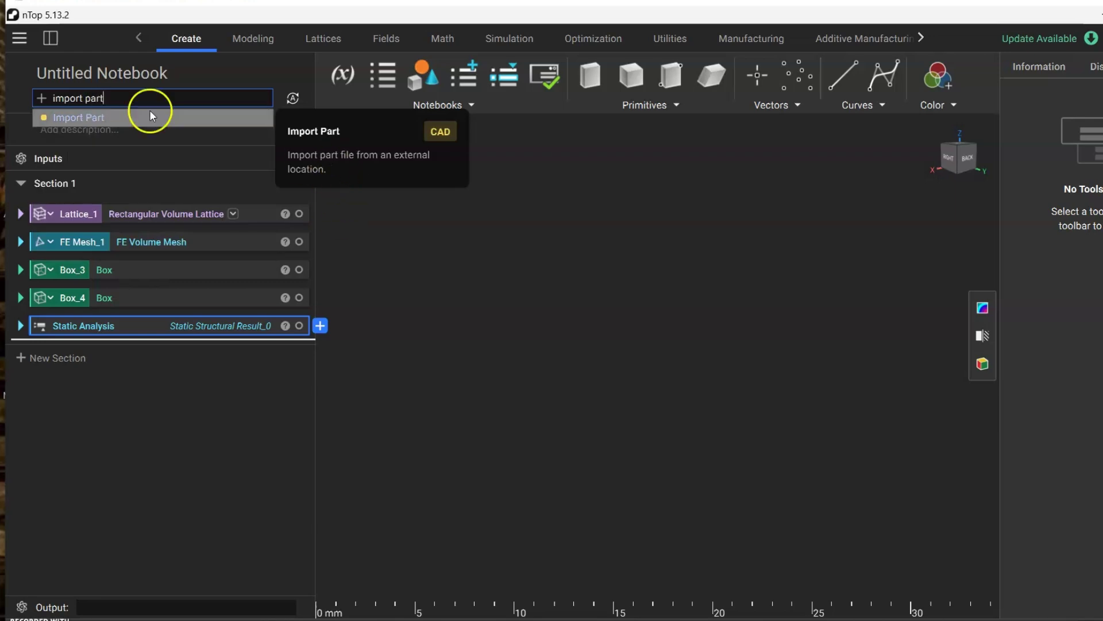
{"action": "left_click", "coordinate": [89, 117]}
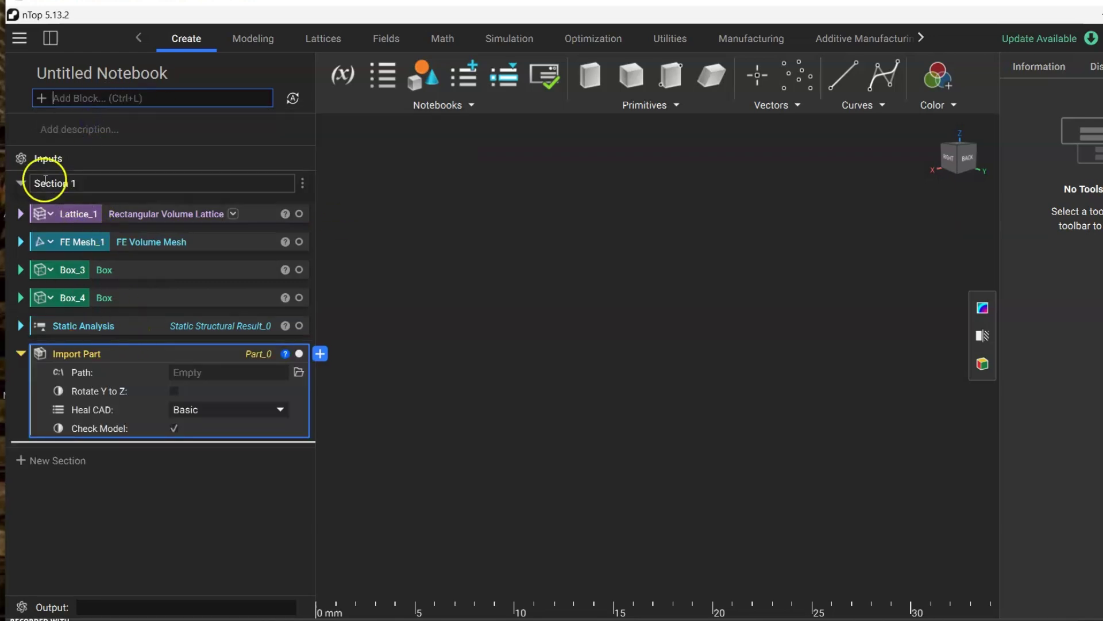
{"action": "left_click", "coordinate": [56, 460]}
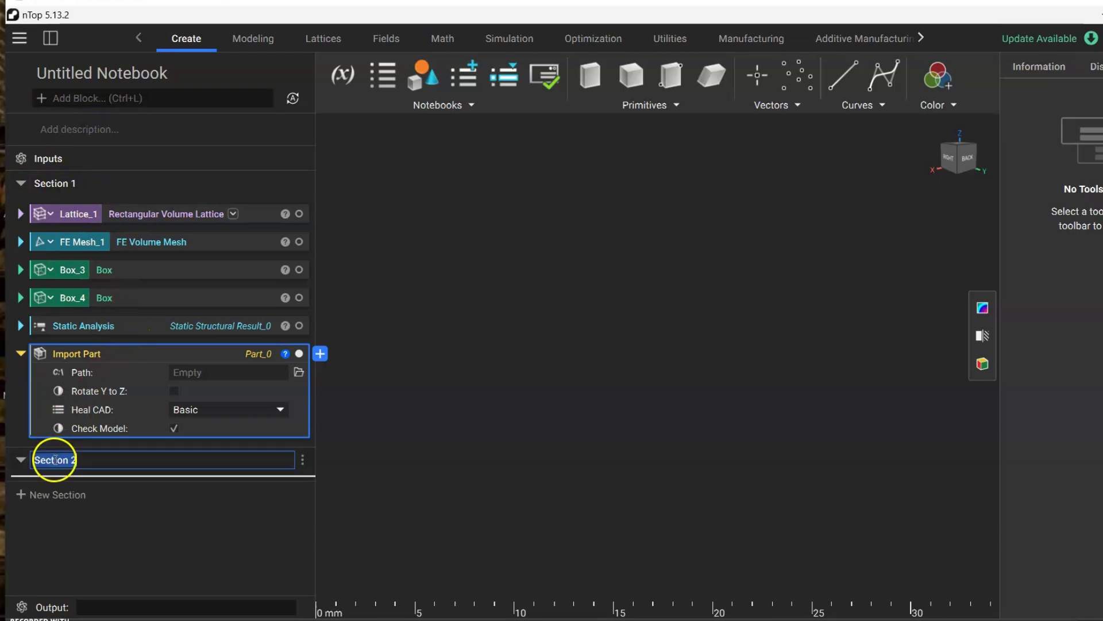
{"action": "left_click_drag", "start_coordinate": [78, 354], "coordinate": [86, 481]}
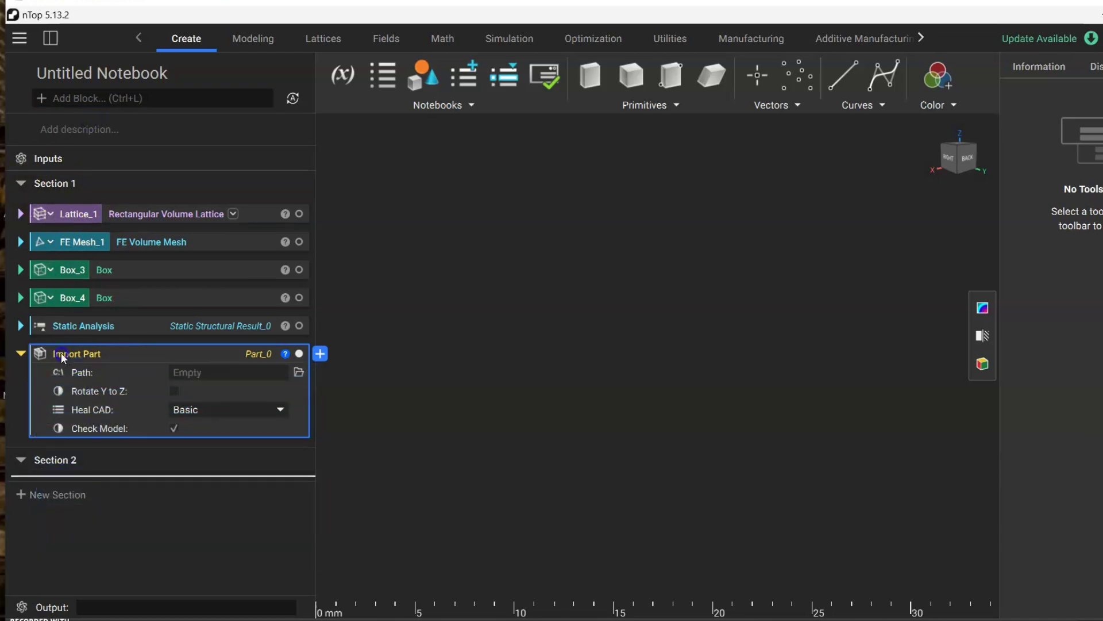
{"action": "left_click_drag", "start_coordinate": [61, 357], "coordinate": [45, 480]}
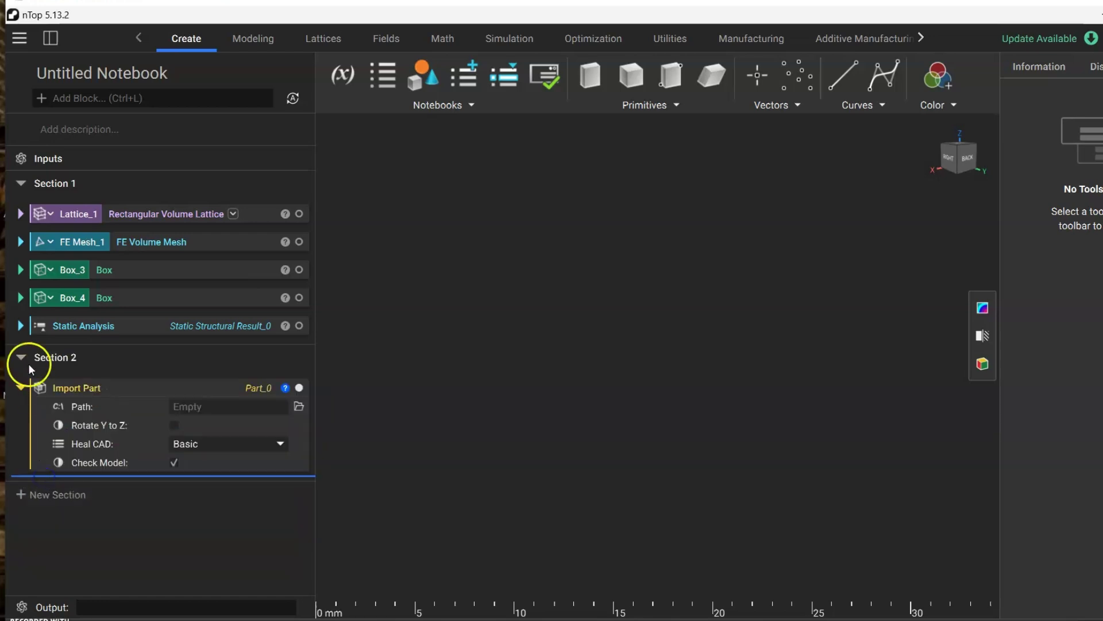
{"action": "left_click", "coordinate": [20, 182]}
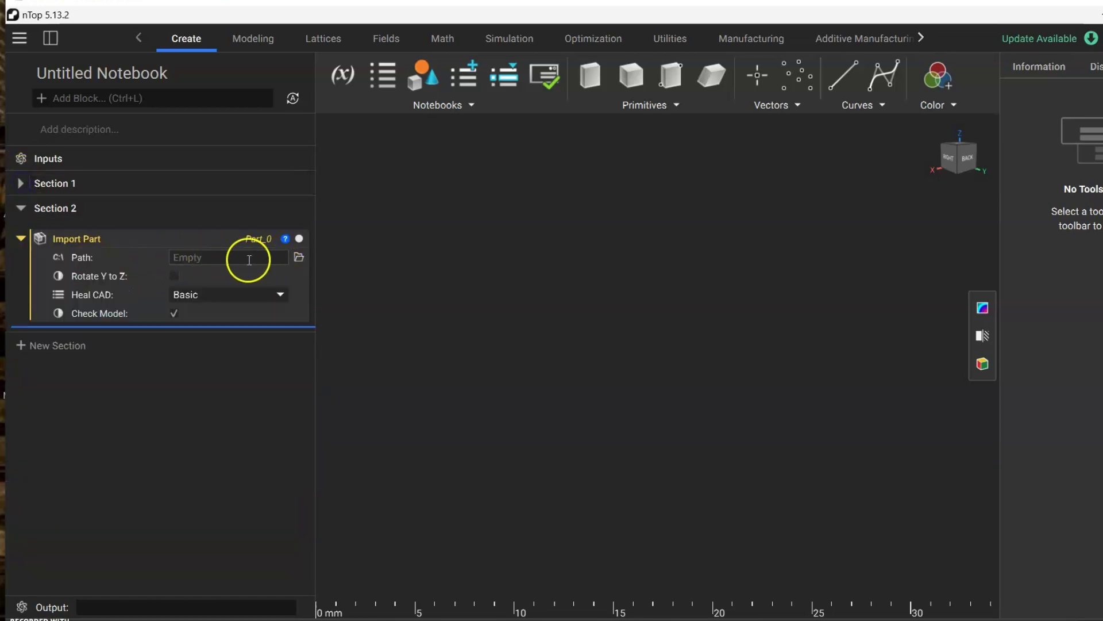
{"action": "left_click", "coordinate": [298, 256]}
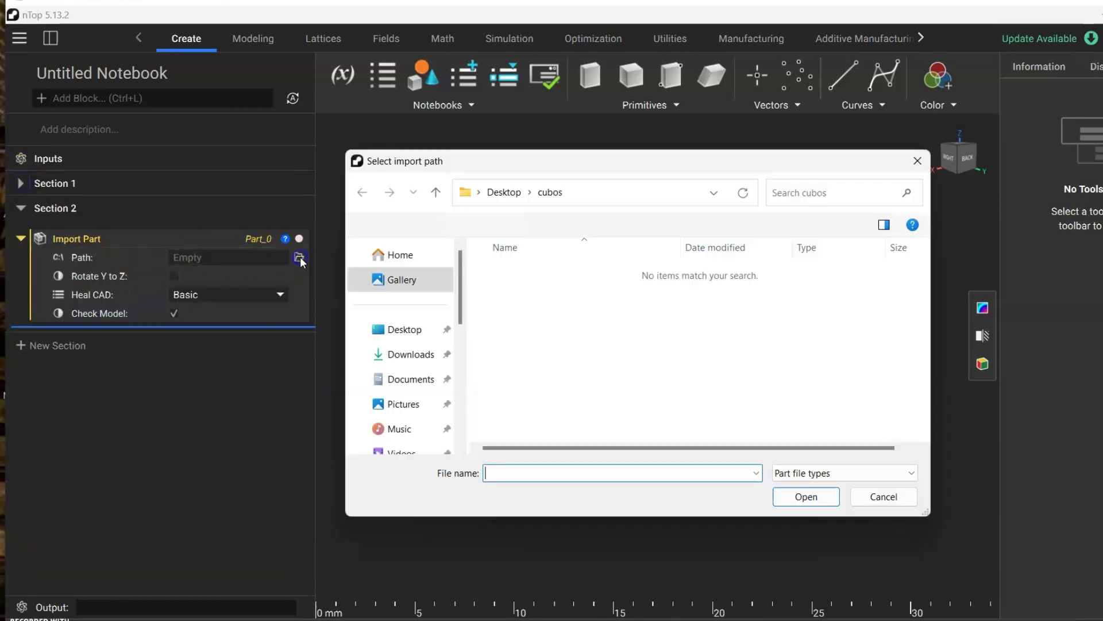
Step: Import the tutorial file from Downloads and frame the bracket with its ring in the view
{"action": "left_click", "coordinate": [408, 353]}
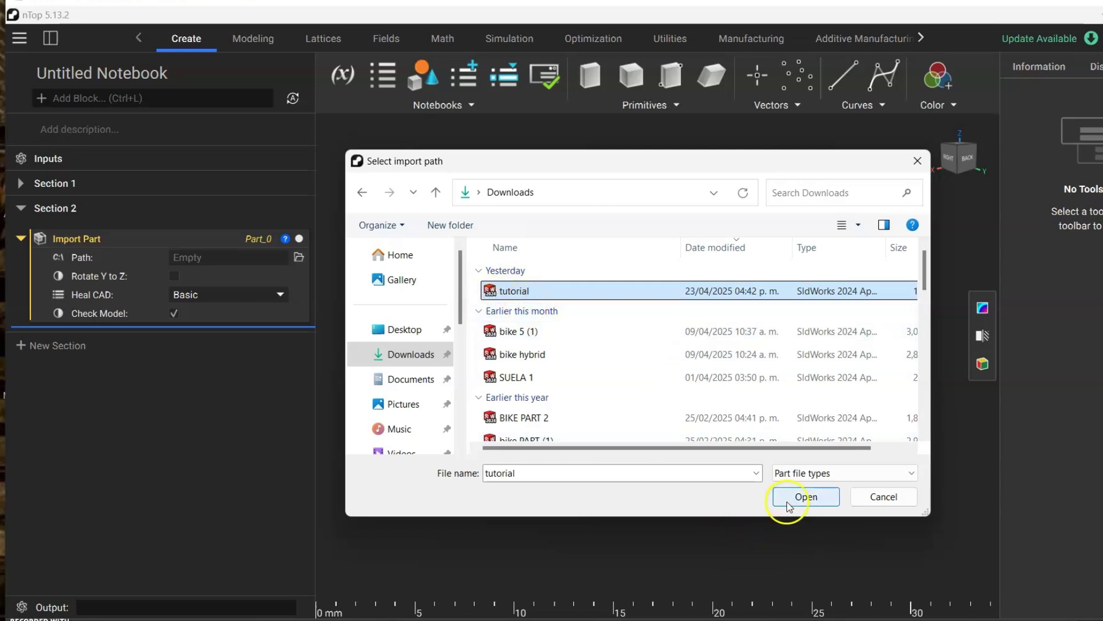
{"action": "left_click", "coordinate": [806, 496]}
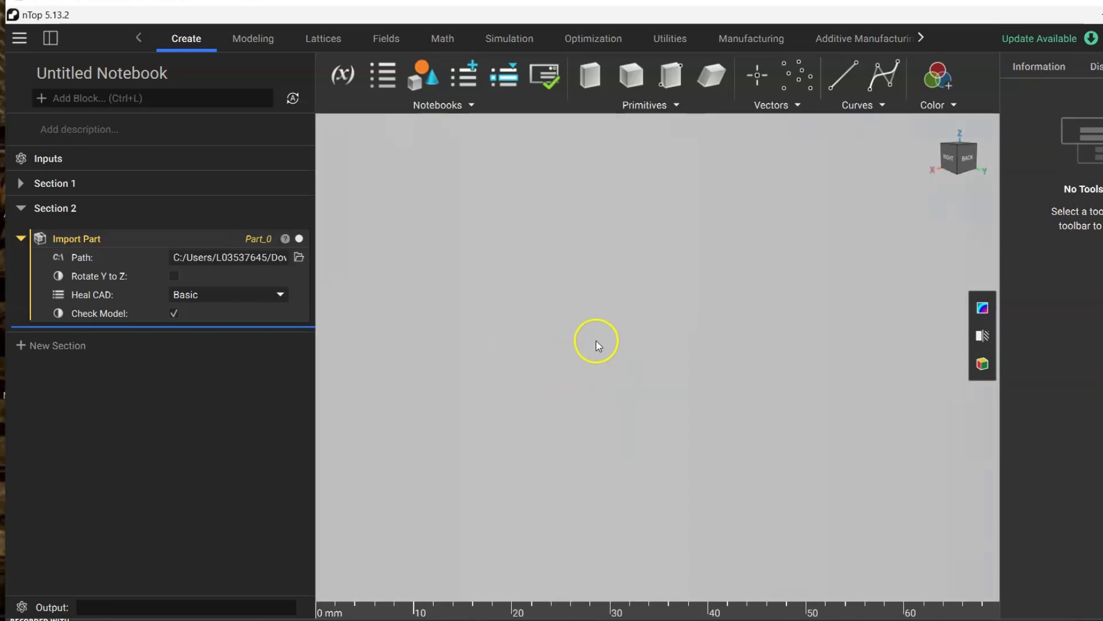
{"action": "scroll", "coordinate": [595, 340], "scroll_direction": "down", "scroll_amount": 15}
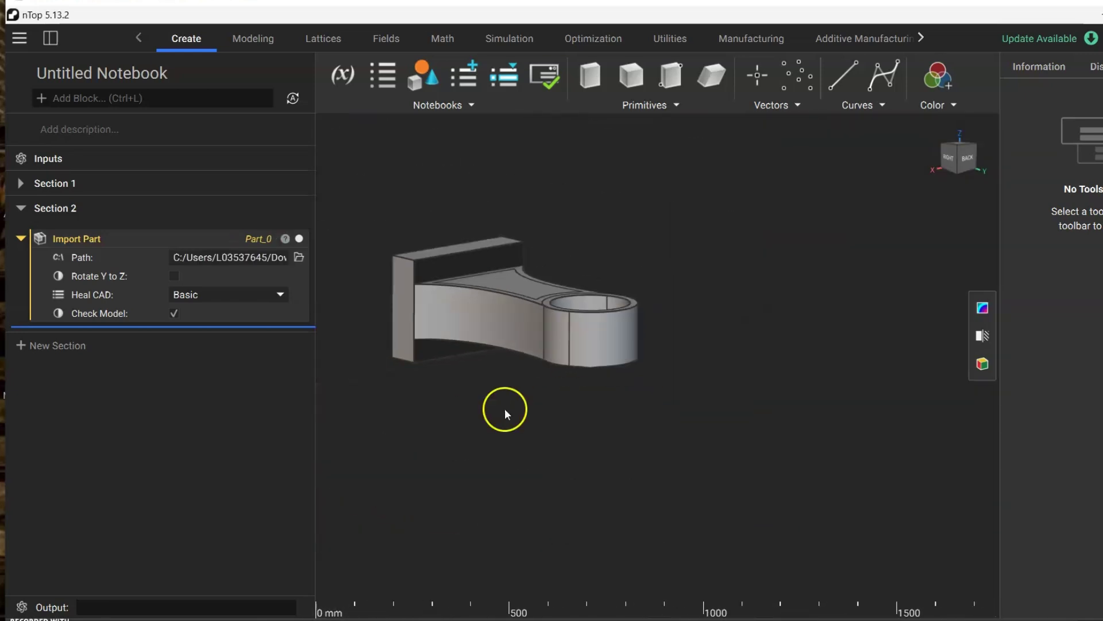
{"action": "right_click_drag", "start_coordinate": [601, 396], "coordinate": [558, 539]}
{"action": "middle_click_drag", "start_coordinate": [562, 202], "coordinate": [684, 230]}
{"action": "scroll", "coordinate": [646, 312], "scroll_direction": "up", "scroll_amount": 3}
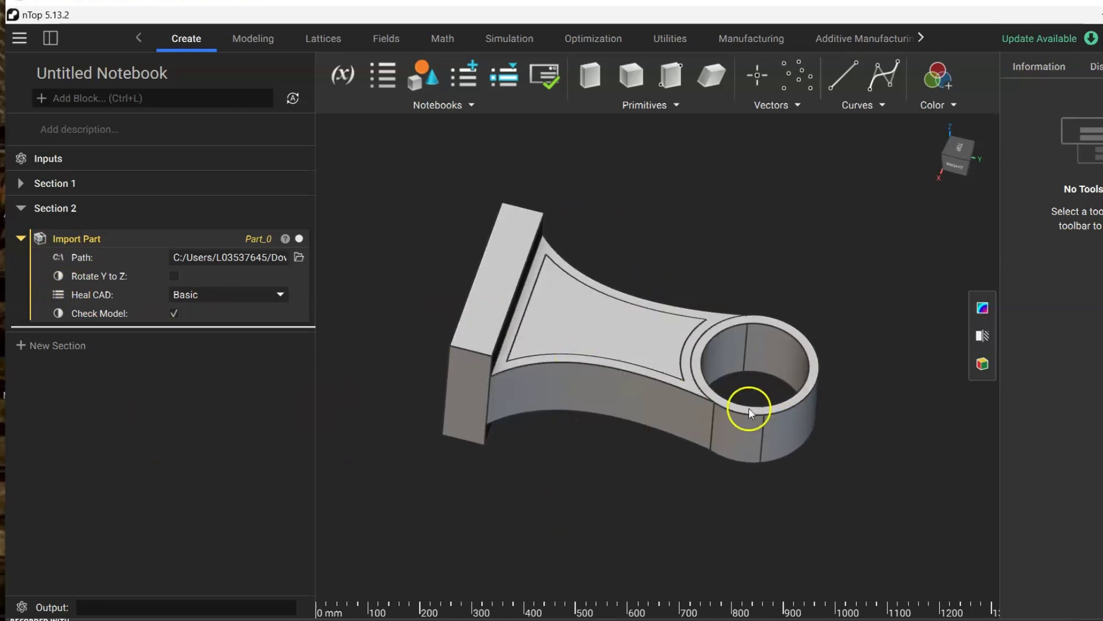
{"action": "left_click", "coordinate": [123, 99]}
{"action": "type", "text": "impli"}
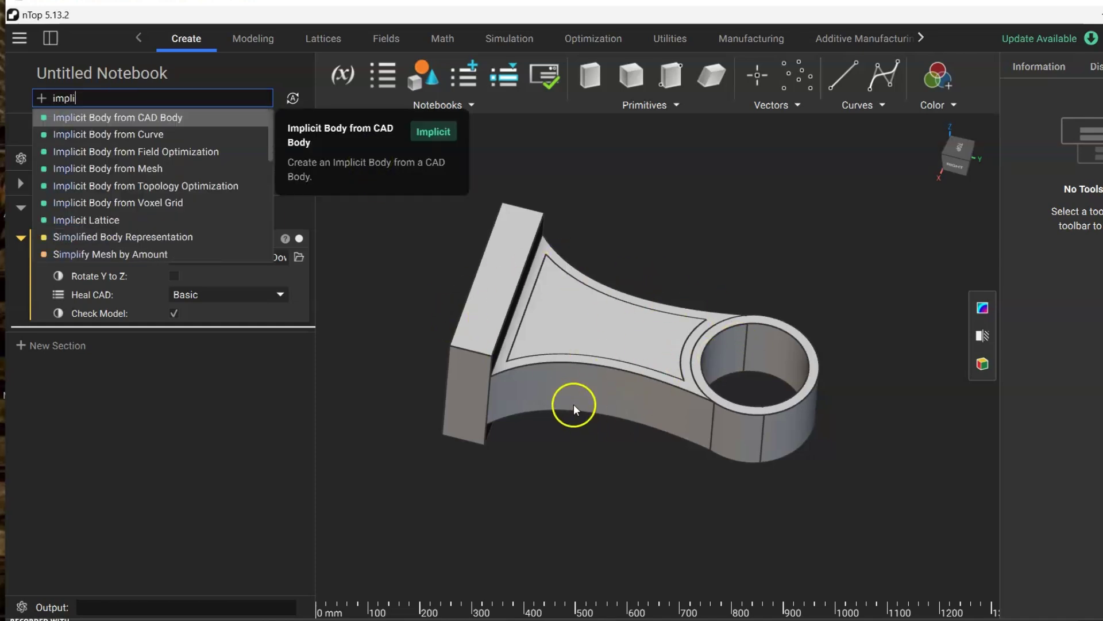
Step: Make the flat mounting plate an implicit body, toggling visibility to check it
{"action": "left_click", "coordinate": [143, 120]}
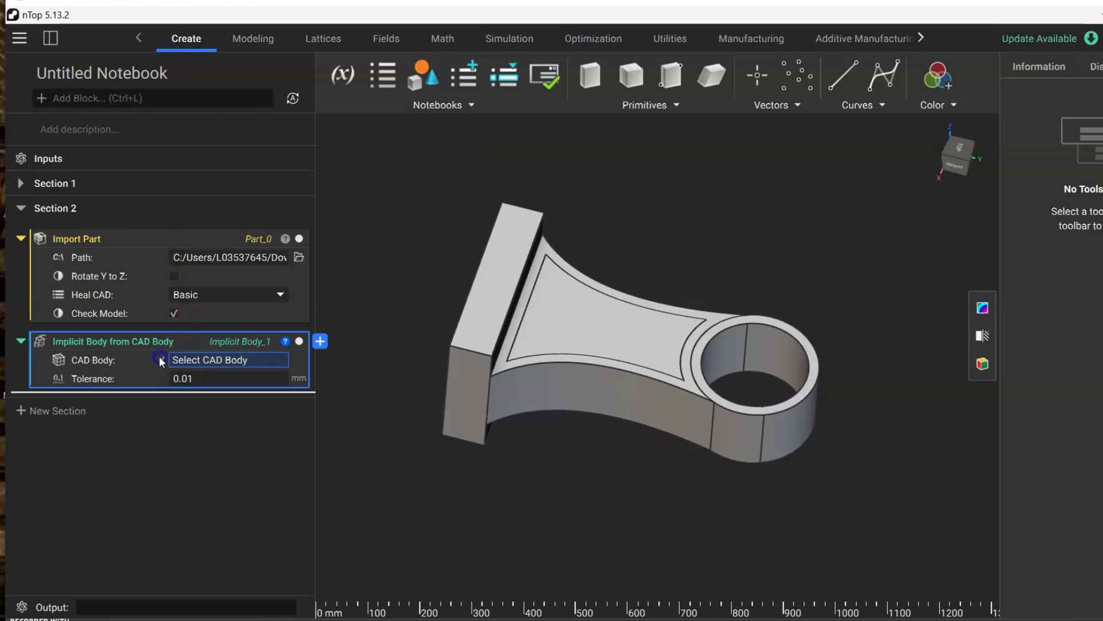
{"action": "left_click", "coordinate": [504, 315]}
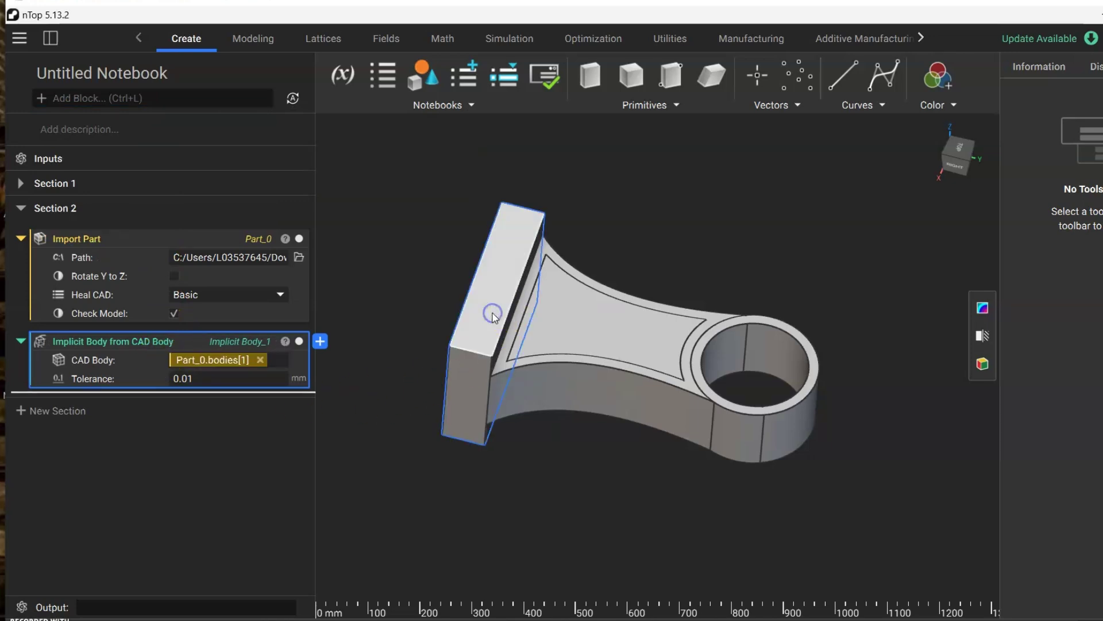
{"action": "left_click", "coordinate": [299, 342]}
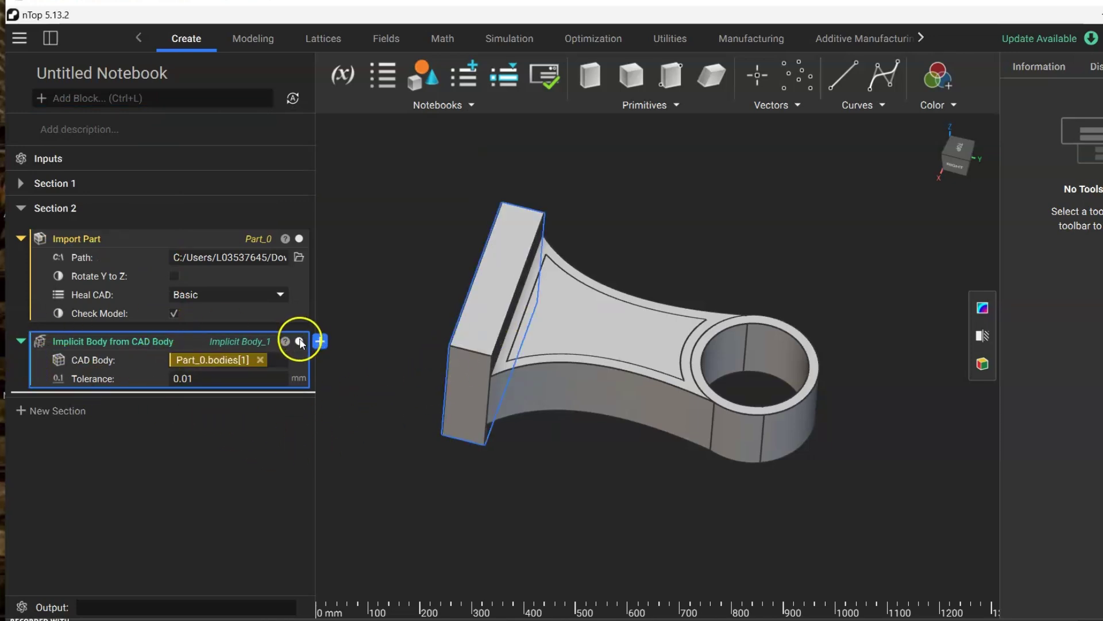
{"action": "left_click", "coordinate": [299, 238]}
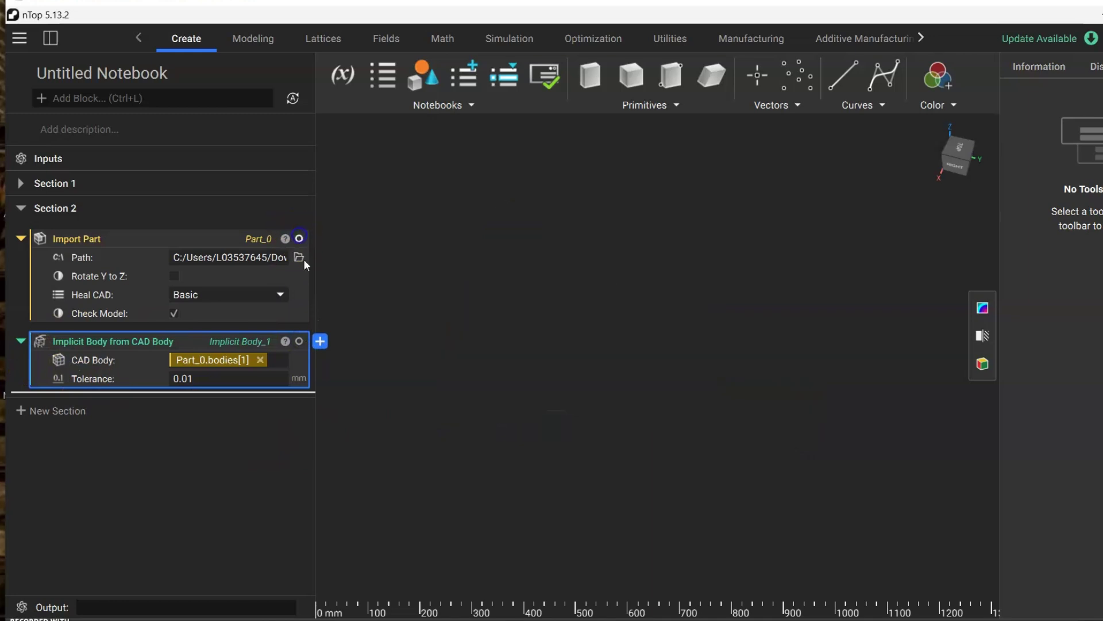
{"action": "left_click", "coordinate": [299, 341]}
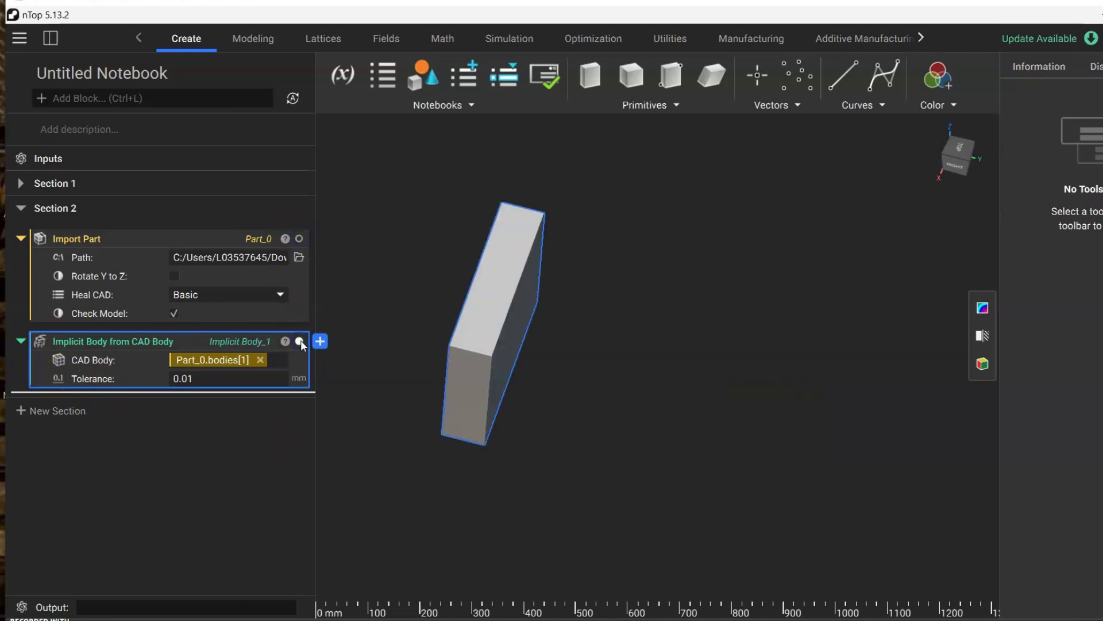
{"action": "left_click", "coordinate": [299, 238]}
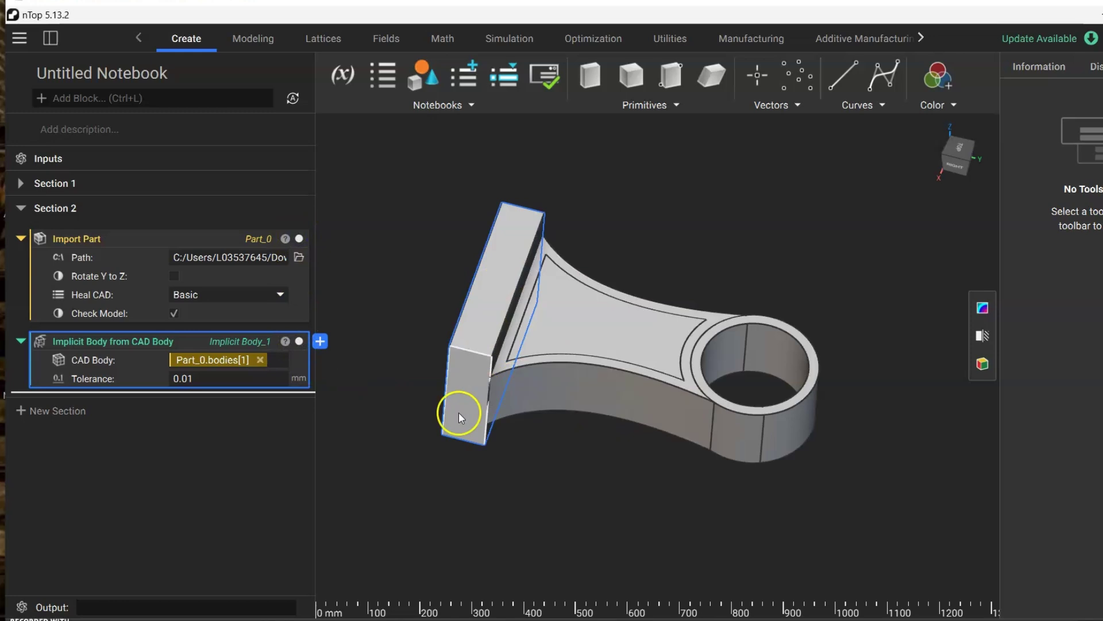
Step: Add a second Implicit Body from CAD Body block and duplicate it into Implicit Body_3 and _4
{"action": "left_click", "coordinate": [161, 97]}
{"action": "type", "text": "impl"}
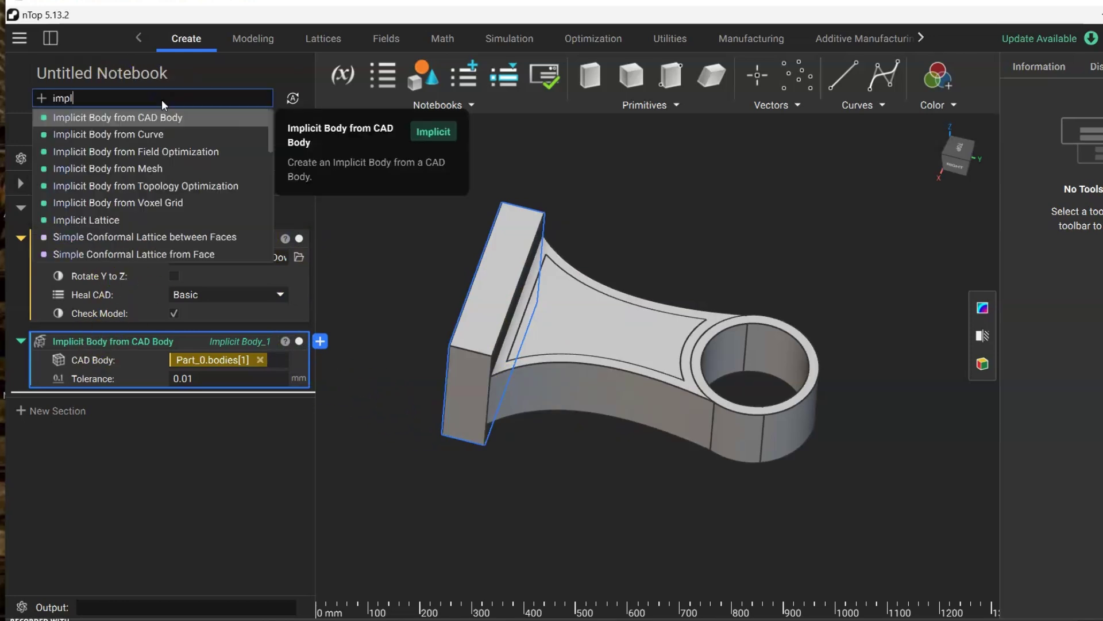
{"action": "left_click", "coordinate": [172, 117]}
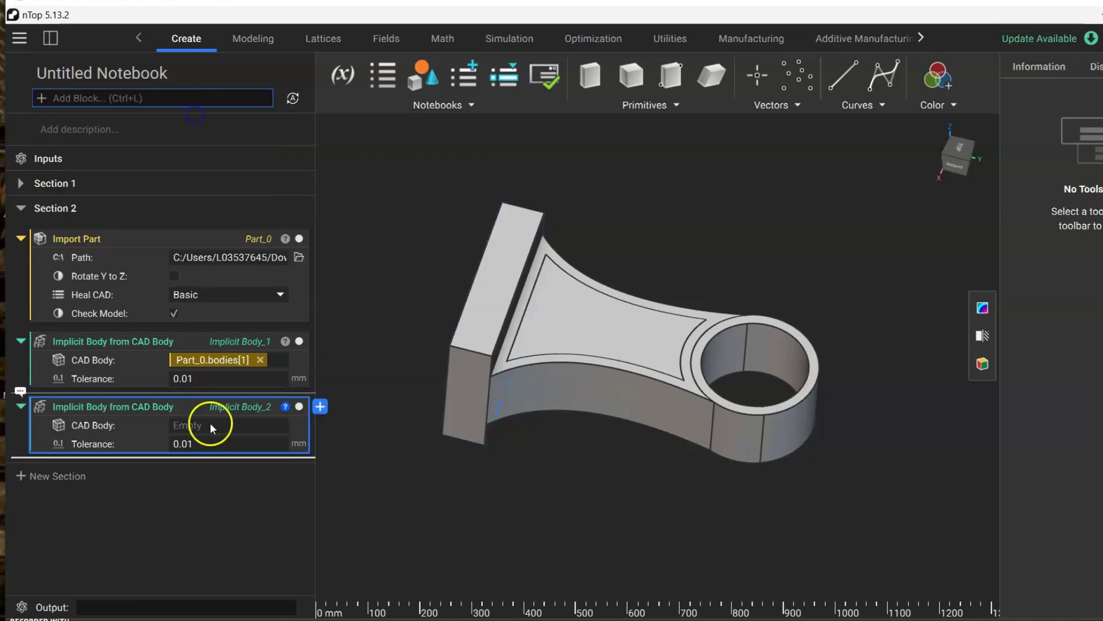
{"action": "right_click", "coordinate": [185, 404]}
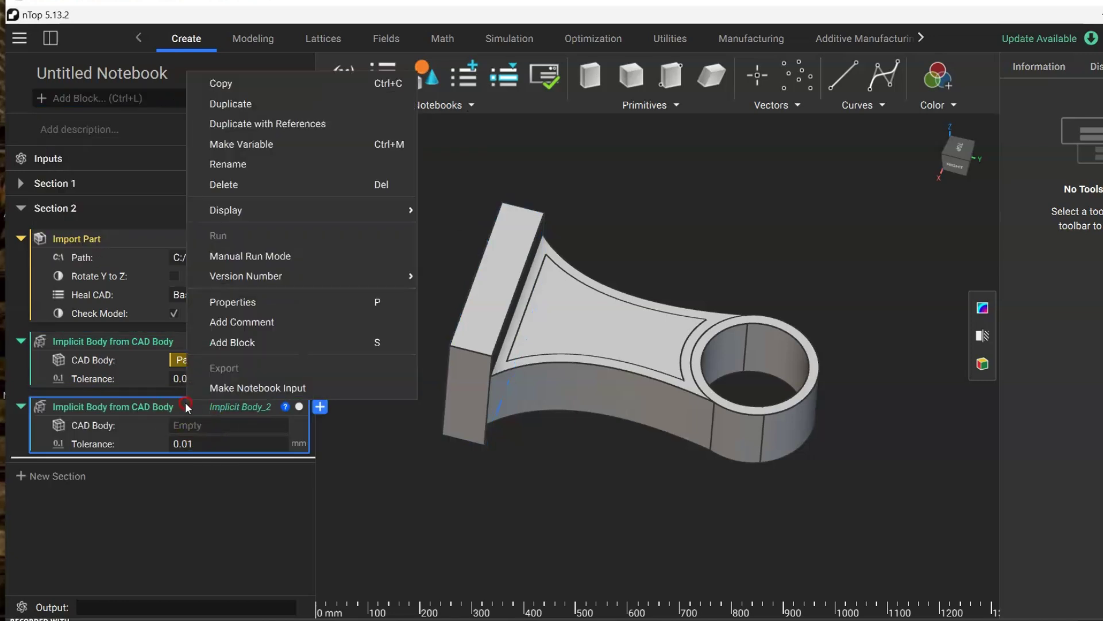
{"action": "left_click", "coordinate": [260, 182]}
{"action": "left_click", "coordinate": [253, 103]}
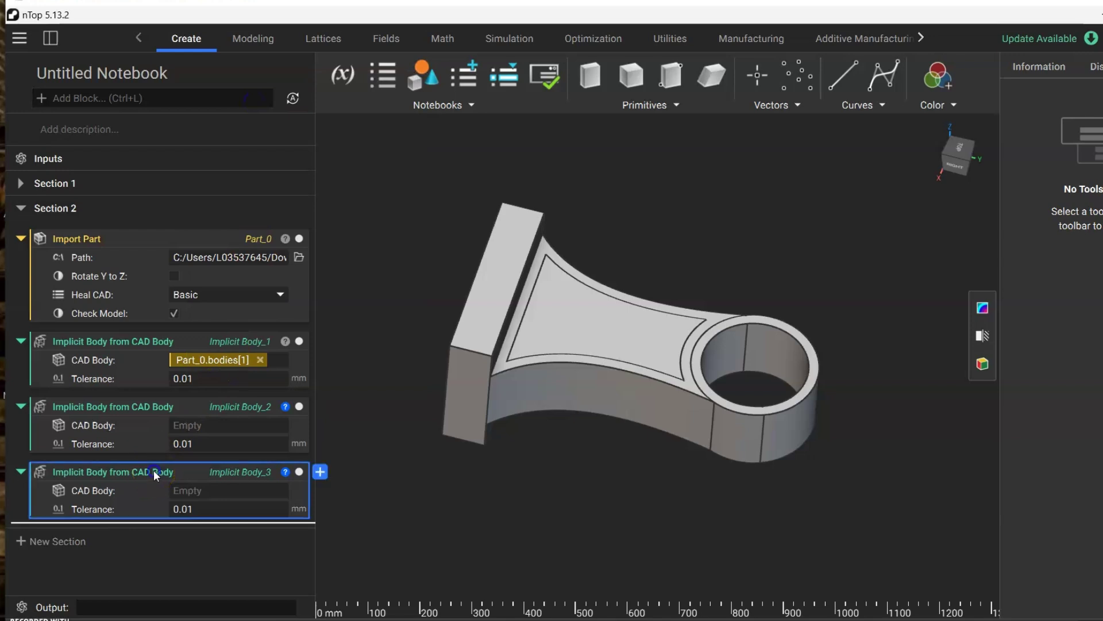
{"action": "right_click", "coordinate": [154, 474]}
{"action": "left_click", "coordinate": [216, 384]}
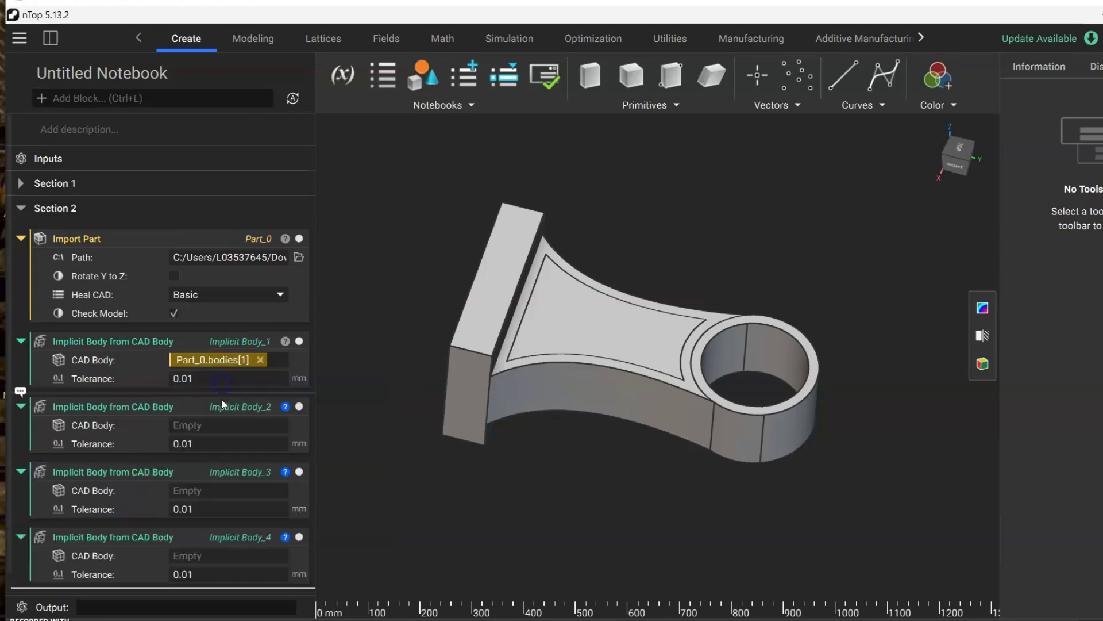
Step: Assign the curved arm, inner web and ring bodies to Implicit Body_2, _3 and _4
{"action": "left_click", "coordinate": [172, 425]}
{"action": "left_click", "coordinate": [526, 389]}
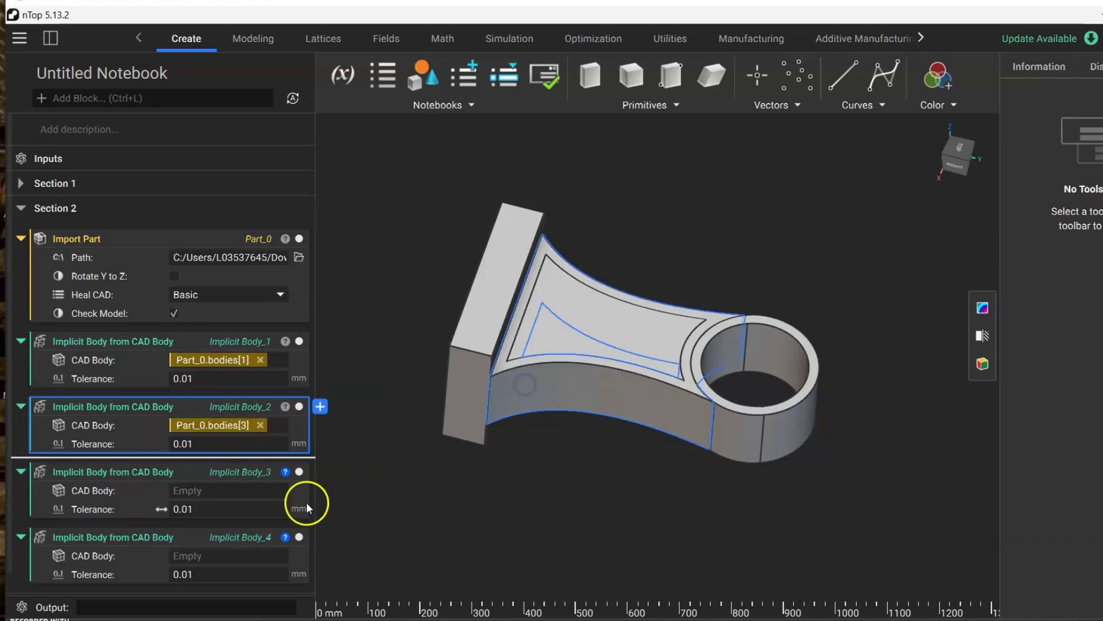
{"action": "left_click", "coordinate": [162, 493]}
{"action": "left_click", "coordinate": [620, 339]}
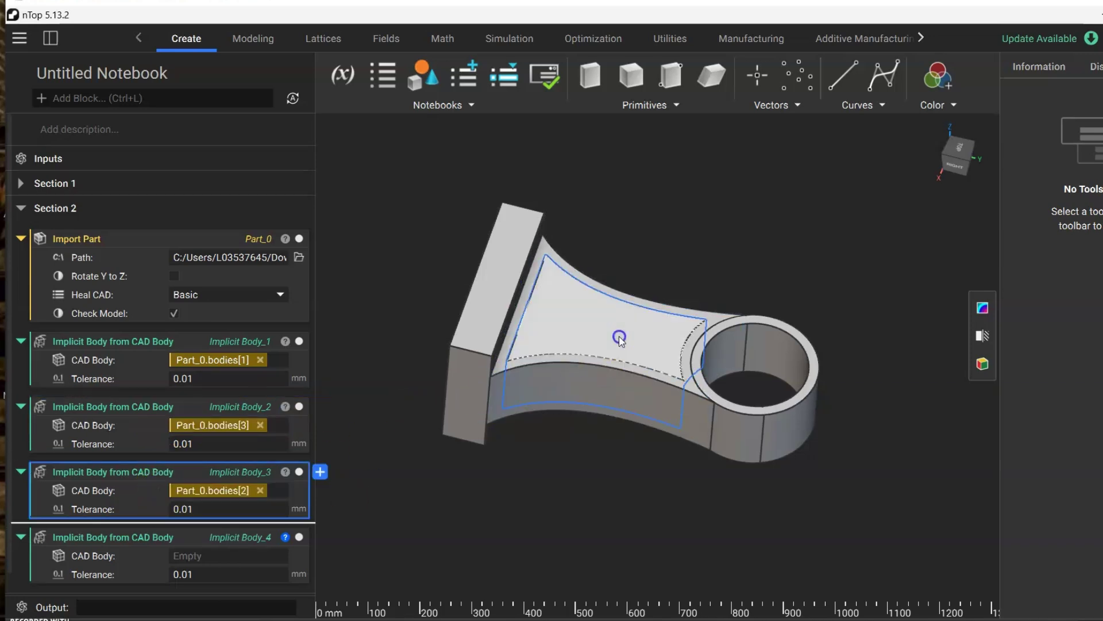
{"action": "left_click", "coordinate": [156, 560]}
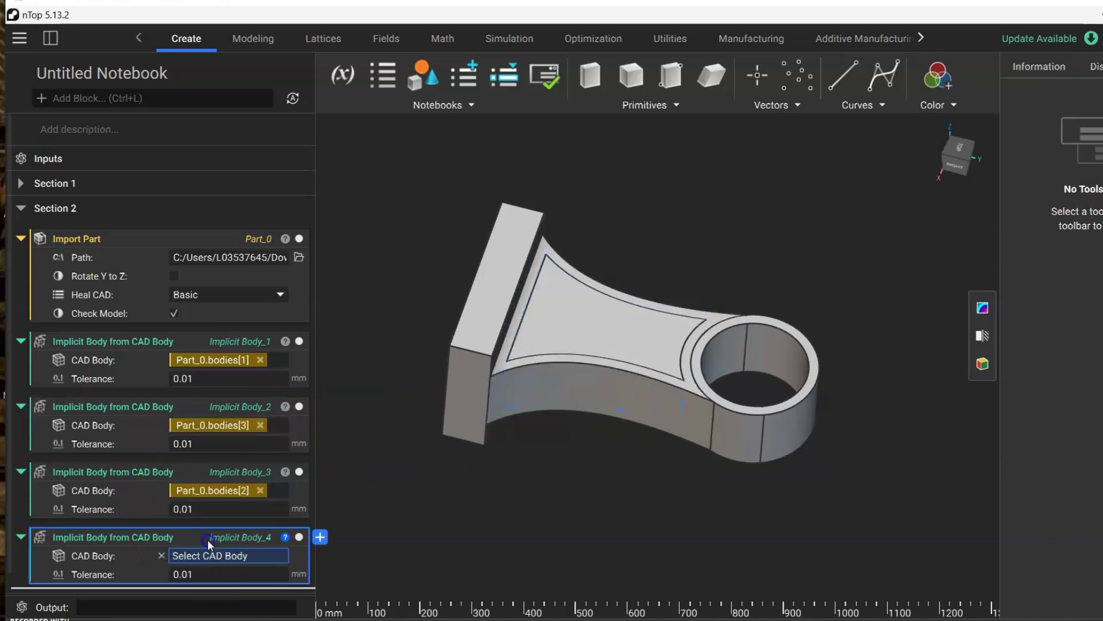
{"action": "left_click", "coordinate": [806, 410]}
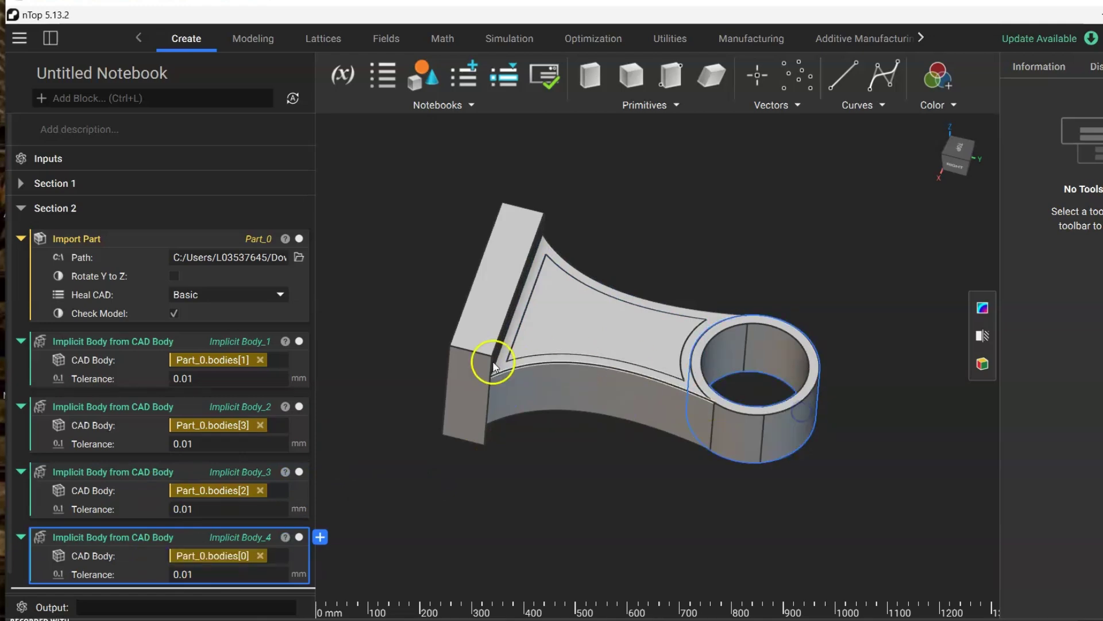
Step: Collapse the four implicit body blocks, hide the imported part, and check bodies 2 and 3
{"action": "left_click", "coordinate": [21, 341]}
{"action": "left_click", "coordinate": [21, 369]}
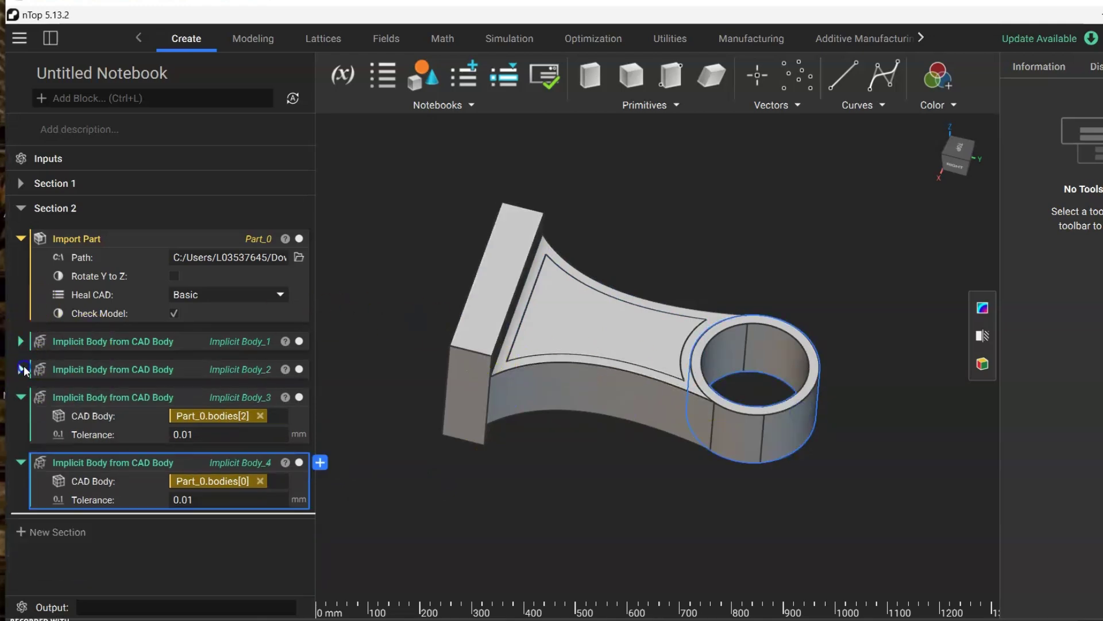
{"action": "left_click", "coordinate": [20, 397]}
{"action": "left_click", "coordinate": [20, 425]}
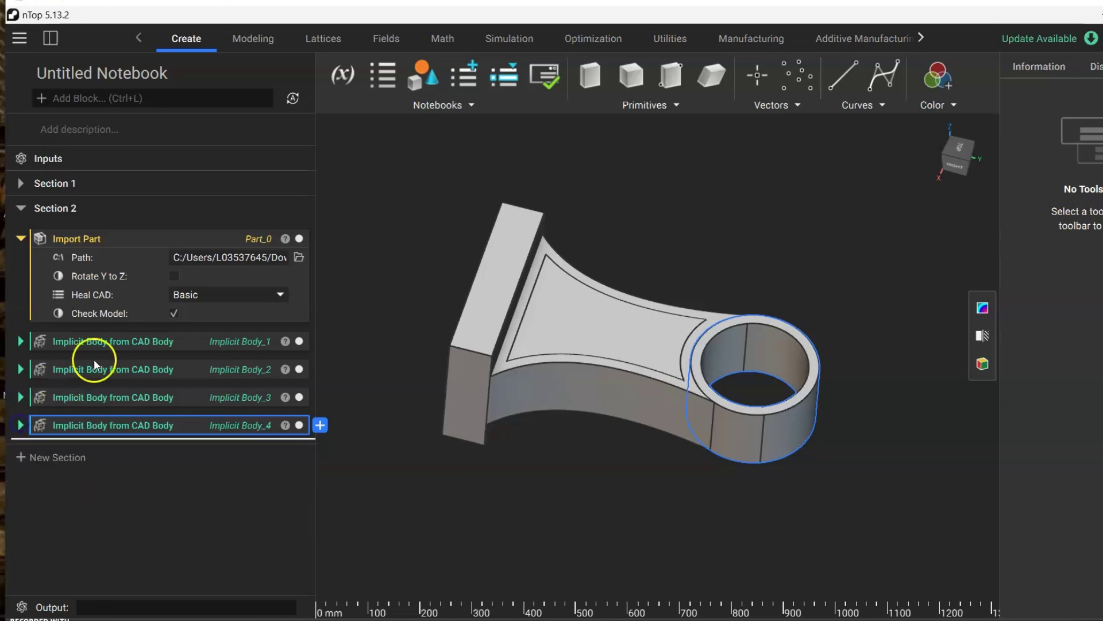
{"action": "left_click", "coordinate": [300, 238]}
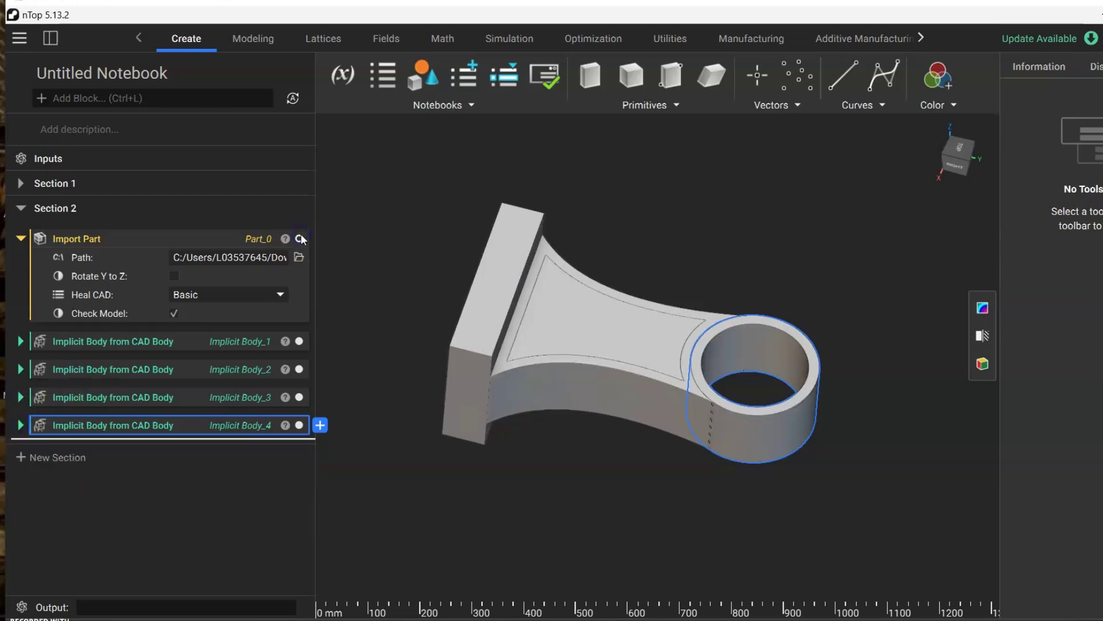
{"action": "left_click", "coordinate": [762, 235]}
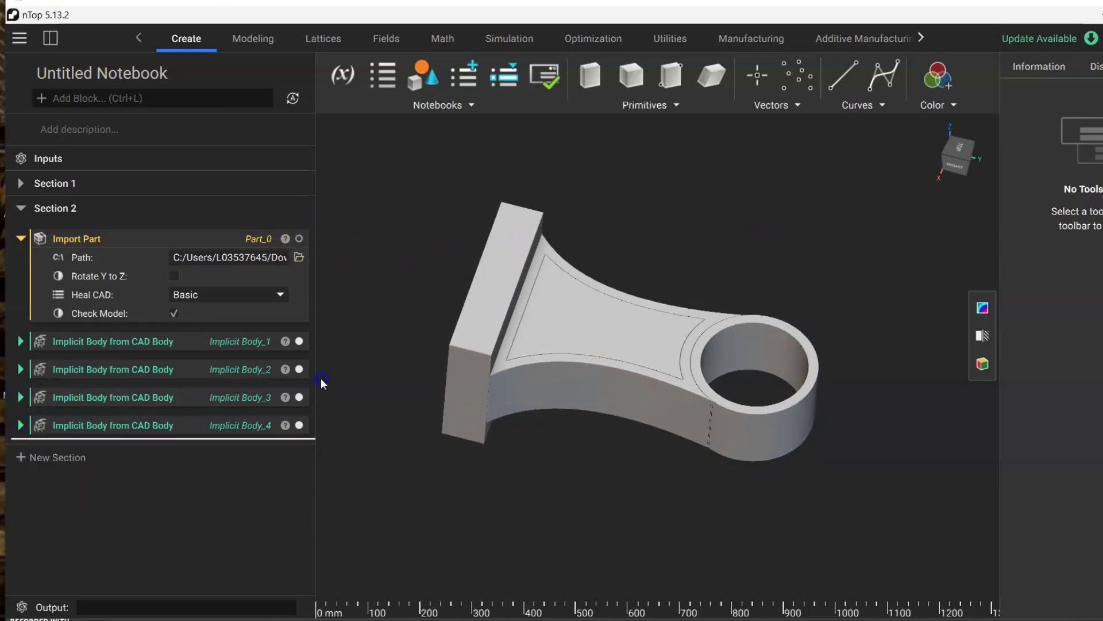
{"action": "left_click", "coordinate": [300, 370]}
{"action": "left_click", "coordinate": [299, 371]}
{"action": "left_click", "coordinate": [300, 397]}
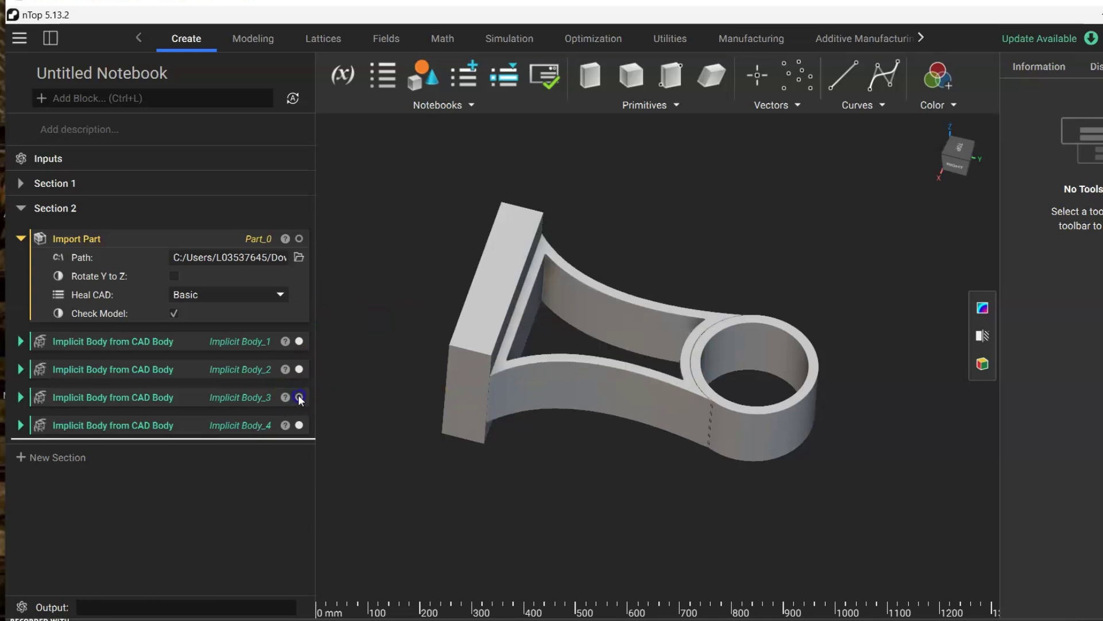
{"action": "left_click", "coordinate": [300, 397]}
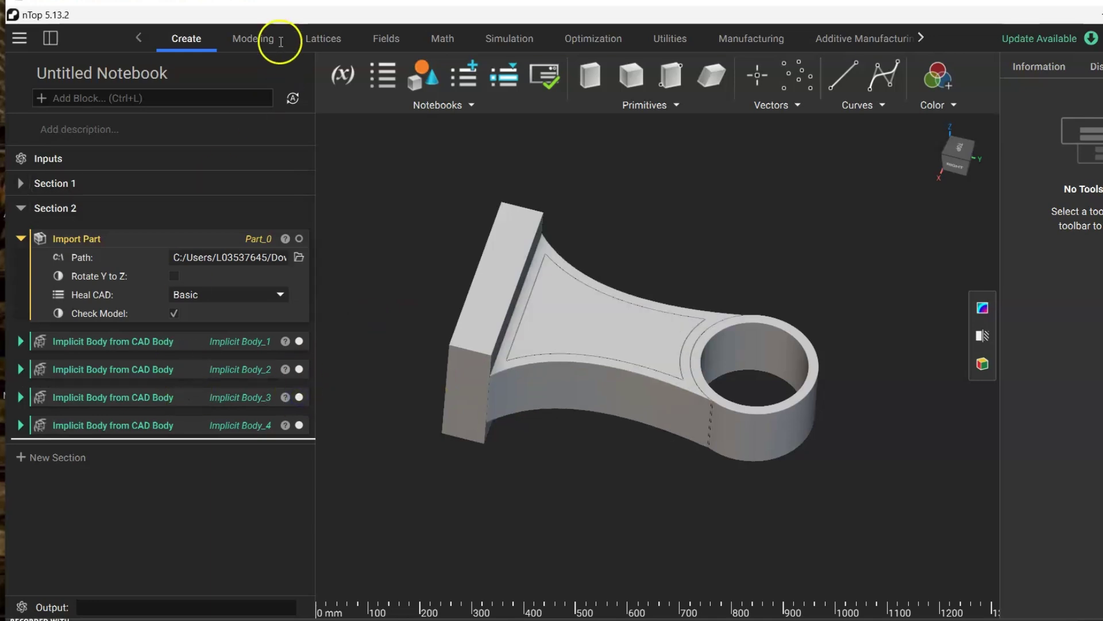
Step: Add a Rectangular Volume Lattice using Implicit Body_3 as its volume
{"action": "left_click", "coordinate": [316, 45]}
{"action": "left_click", "coordinate": [342, 74]}
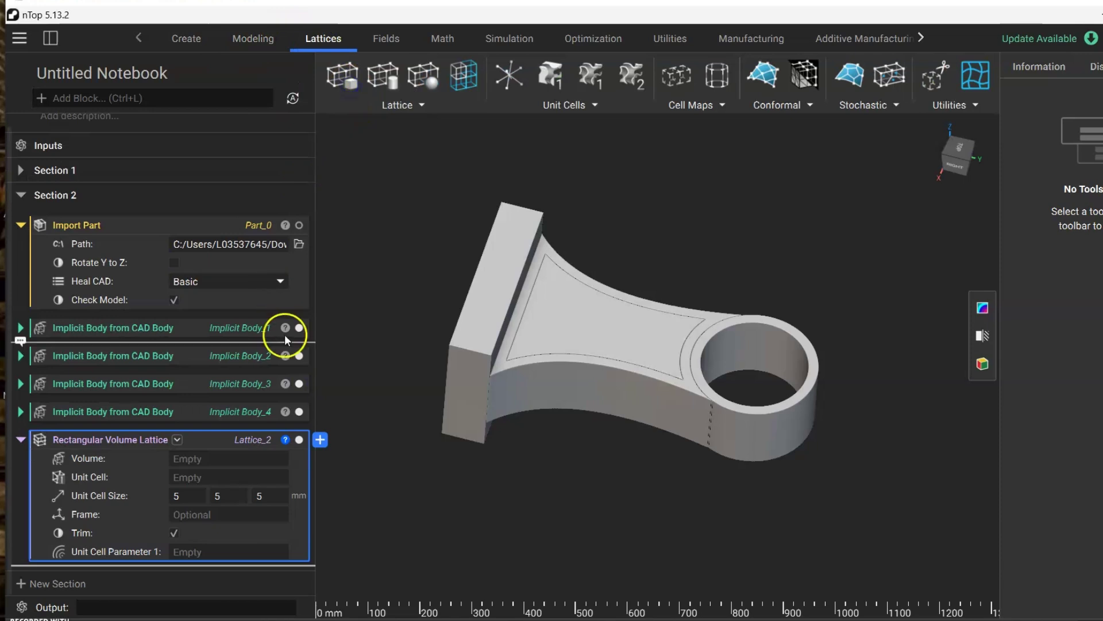
{"action": "left_click", "coordinate": [128, 387]}
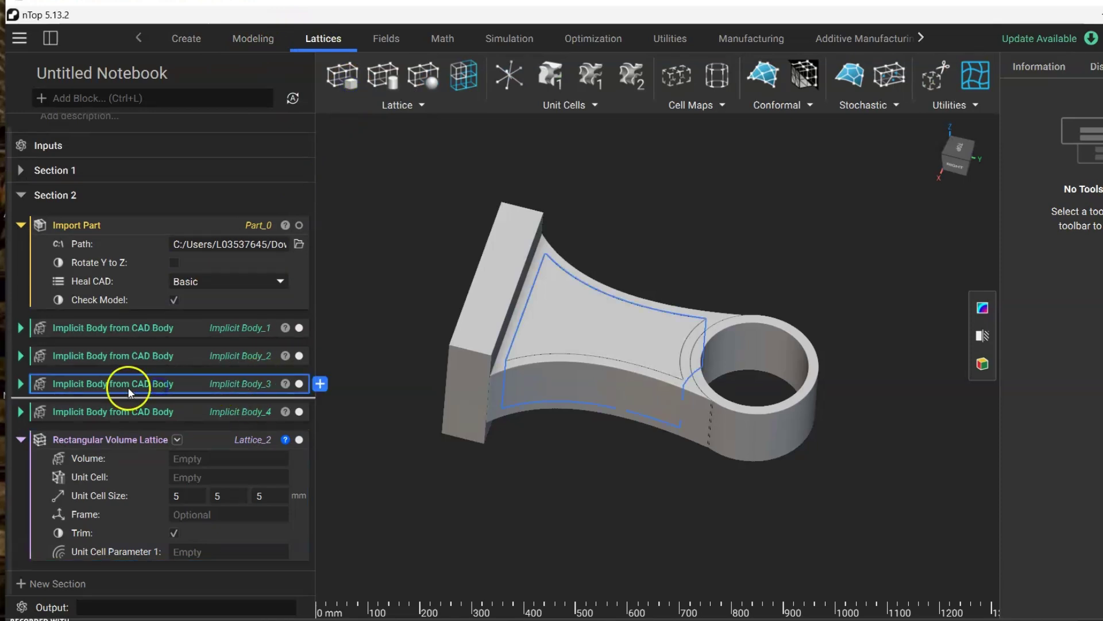
{"action": "left_click_drag", "start_coordinate": [106, 391], "coordinate": [214, 458]}
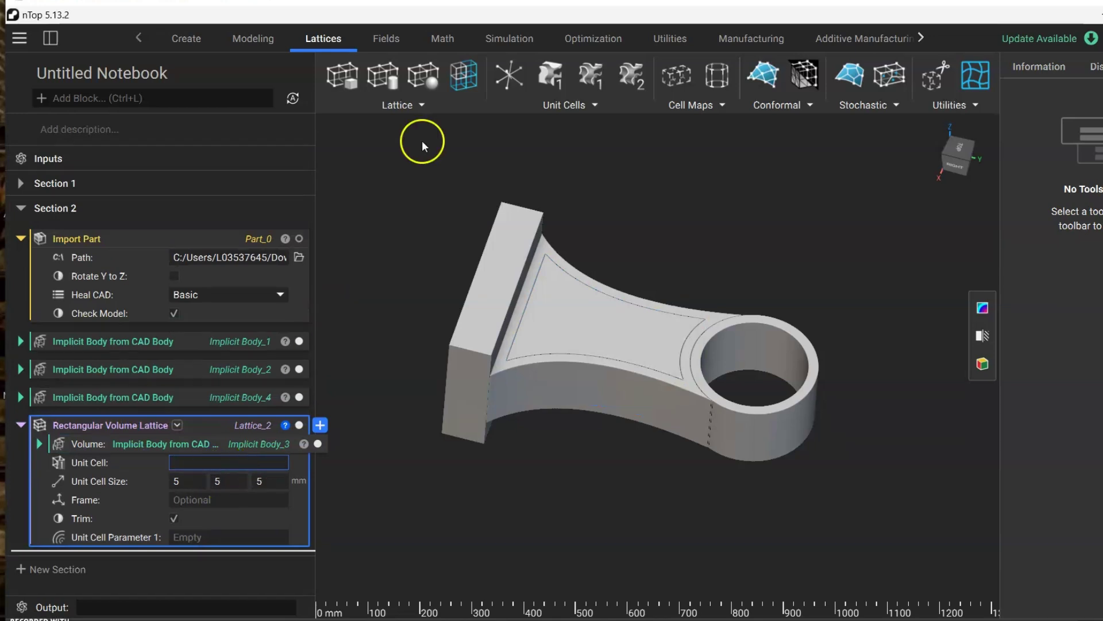
Step: Plug a Diamond graph unit cell into the lattice with 10 mm cell size values
{"action": "left_click", "coordinate": [506, 68]}
{"action": "left_click_drag", "start_coordinate": [85, 519], "coordinate": [228, 415]}
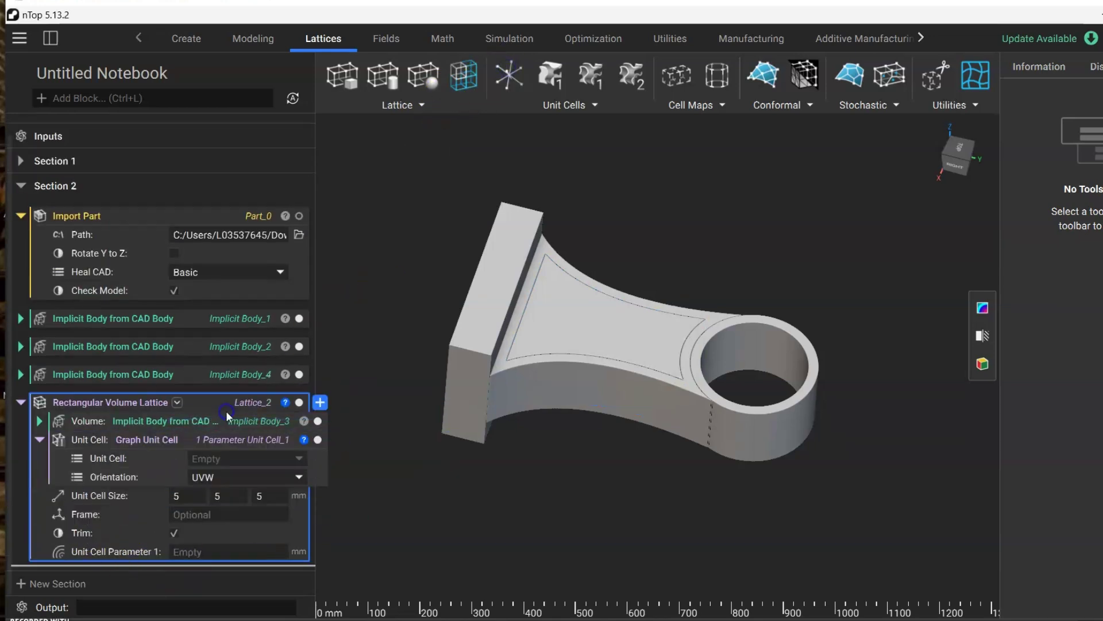
{"action": "left_click", "coordinate": [294, 460]}
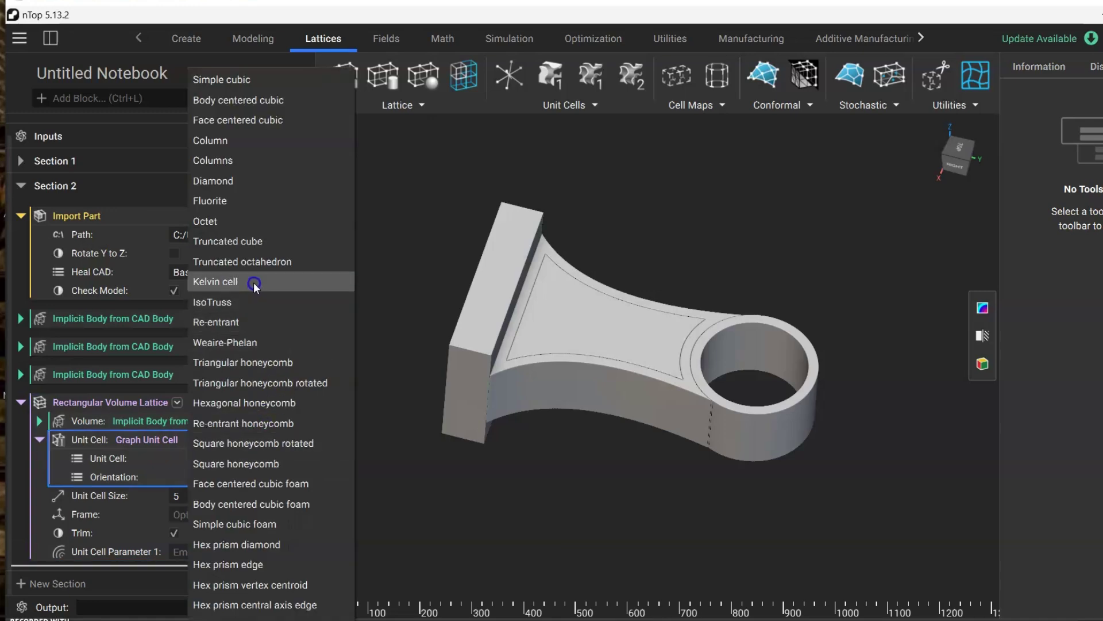
{"action": "left_click", "coordinate": [265, 178]}
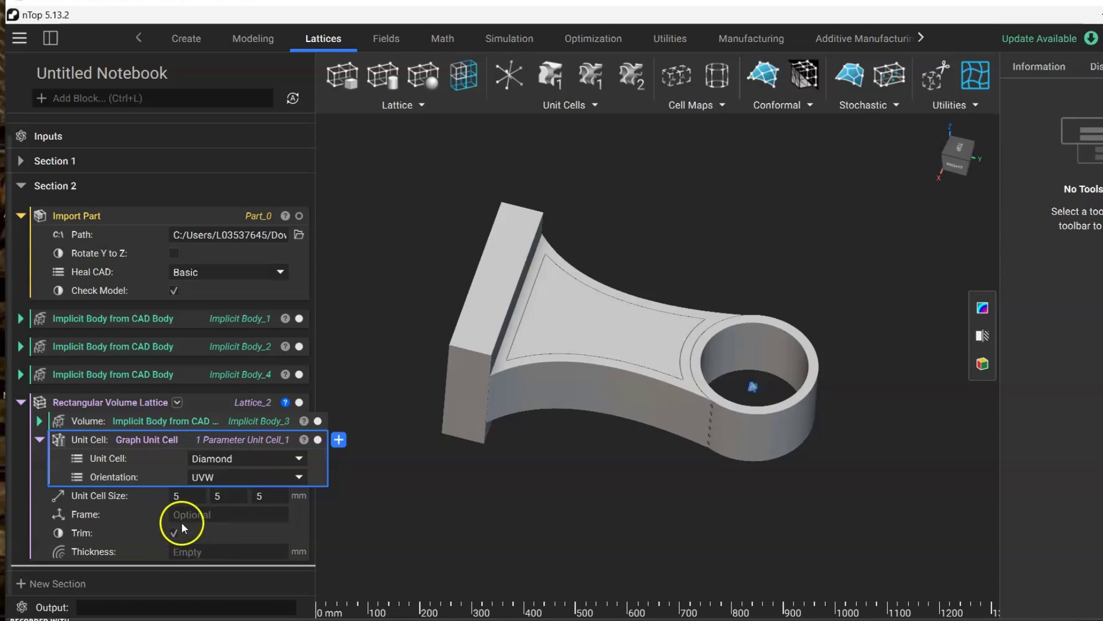
{"action": "left_click", "coordinate": [186, 498]}
{"action": "type", "text": "10"}
{"action": "left_click", "coordinate": [221, 493]}
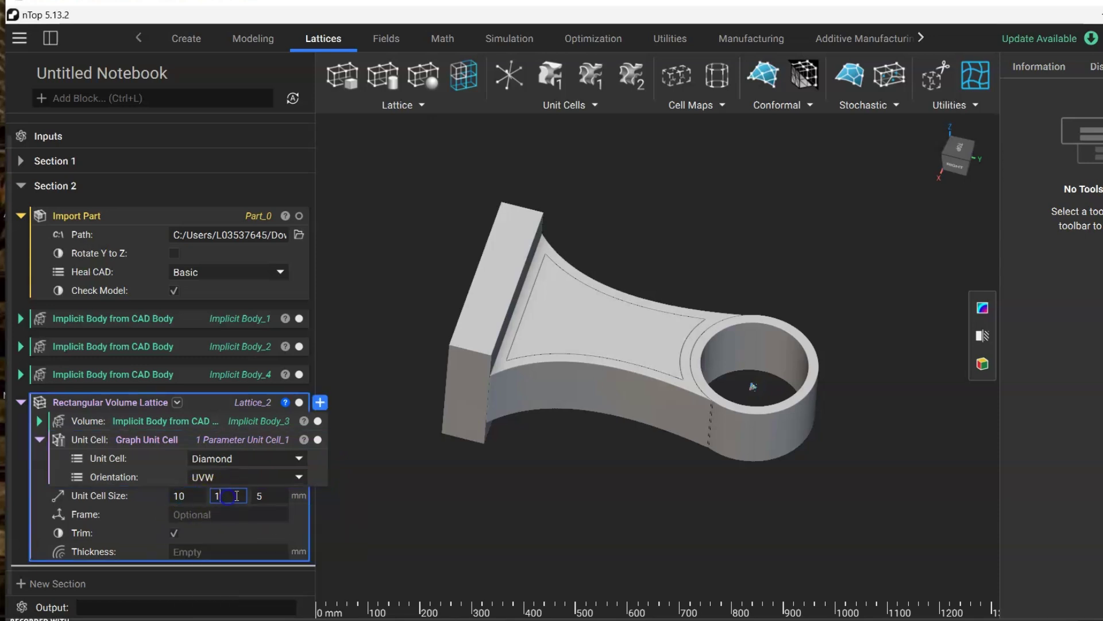
{"action": "type", "text": "10"}
{"action": "left_click", "coordinate": [212, 552]}
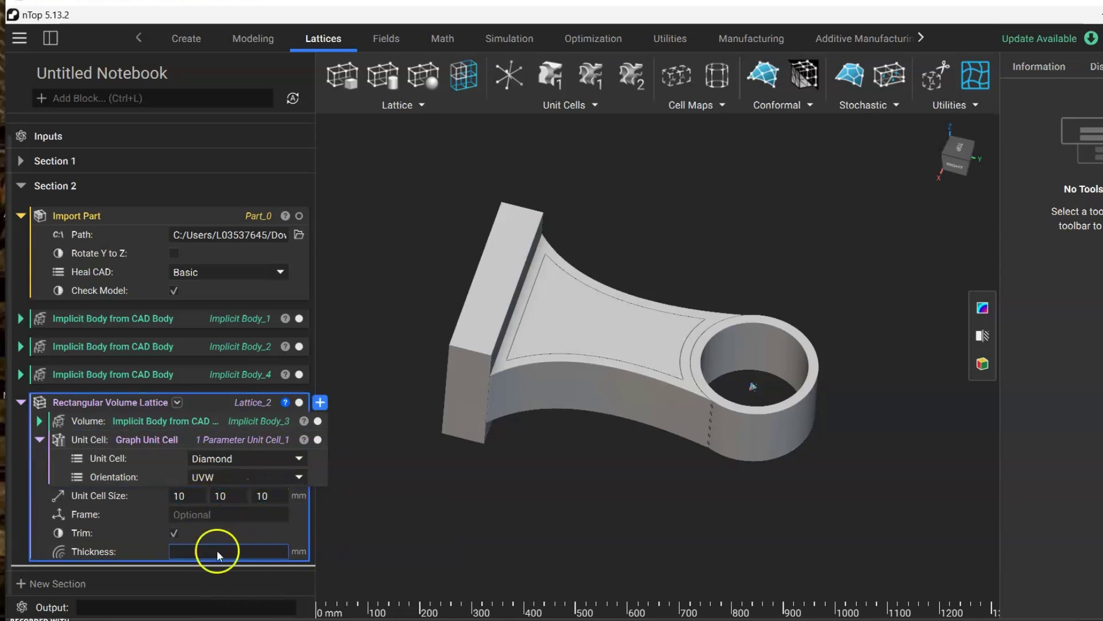
Step: Compute the lattice with a 1 mm beam thickness and inspect the result
{"action": "type", "text": "1"}
{"action": "key", "text": "Return"}
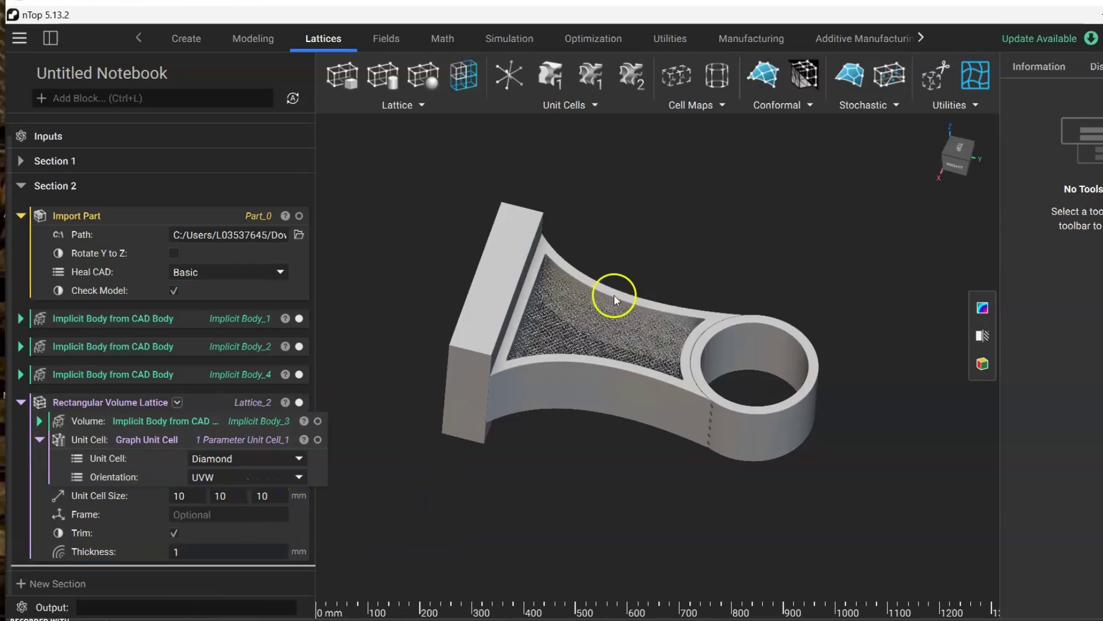
{"action": "scroll", "coordinate": [609, 305], "scroll_direction": "up", "scroll_amount": 10}
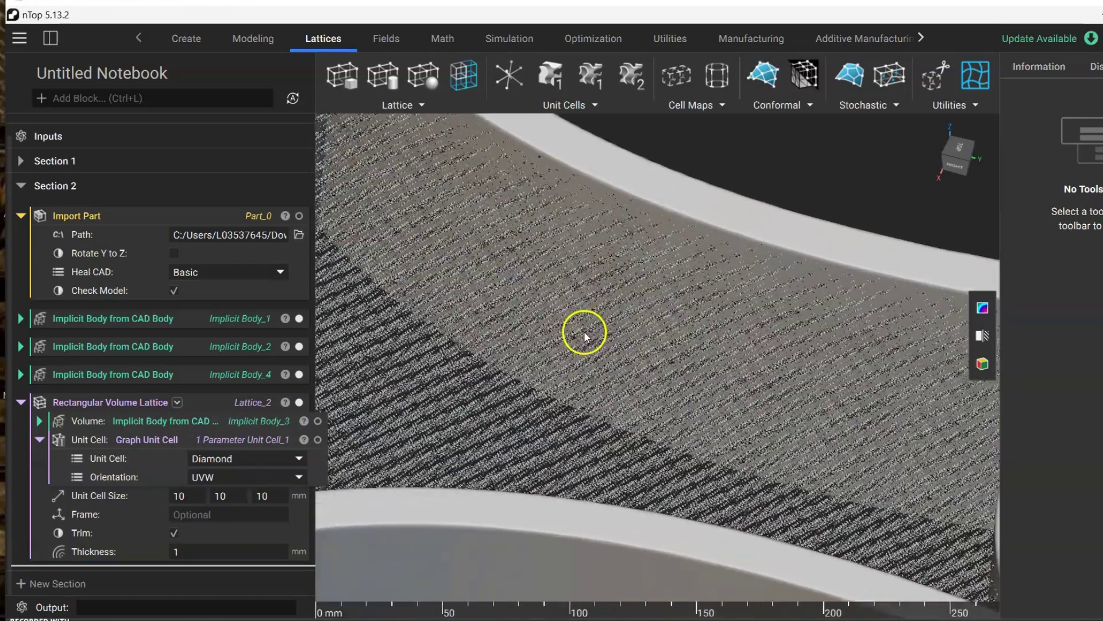
{"action": "scroll", "coordinate": [584, 337], "scroll_direction": "down", "scroll_amount": 2}
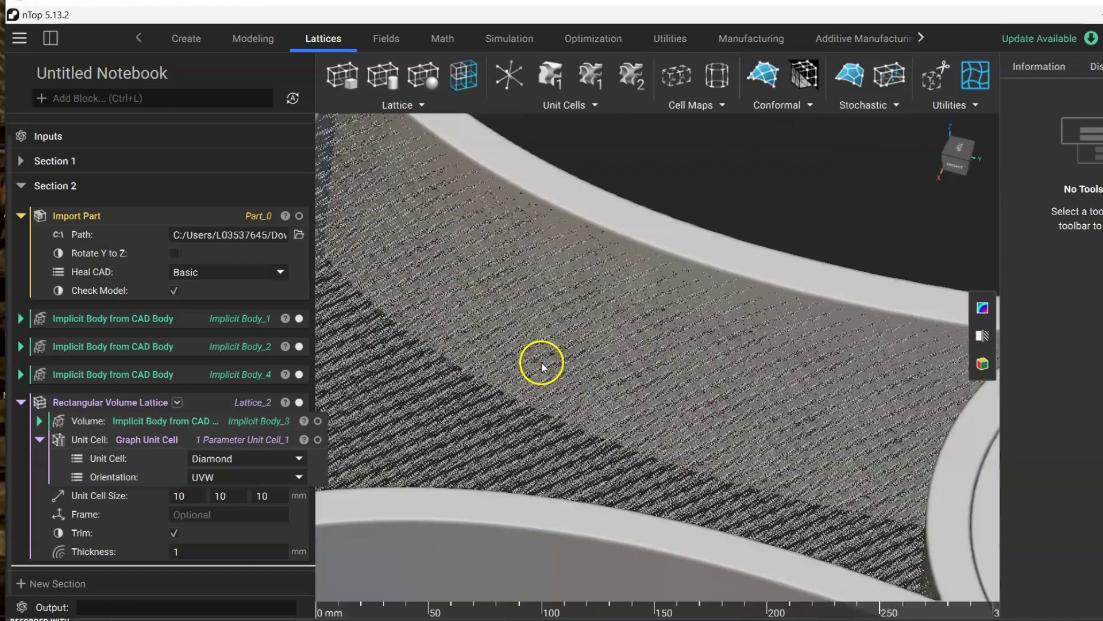
{"action": "scroll", "coordinate": [542, 367], "scroll_direction": "down", "scroll_amount": 5}
{"action": "scroll", "coordinate": [552, 381], "scroll_direction": "up", "scroll_amount": 6}
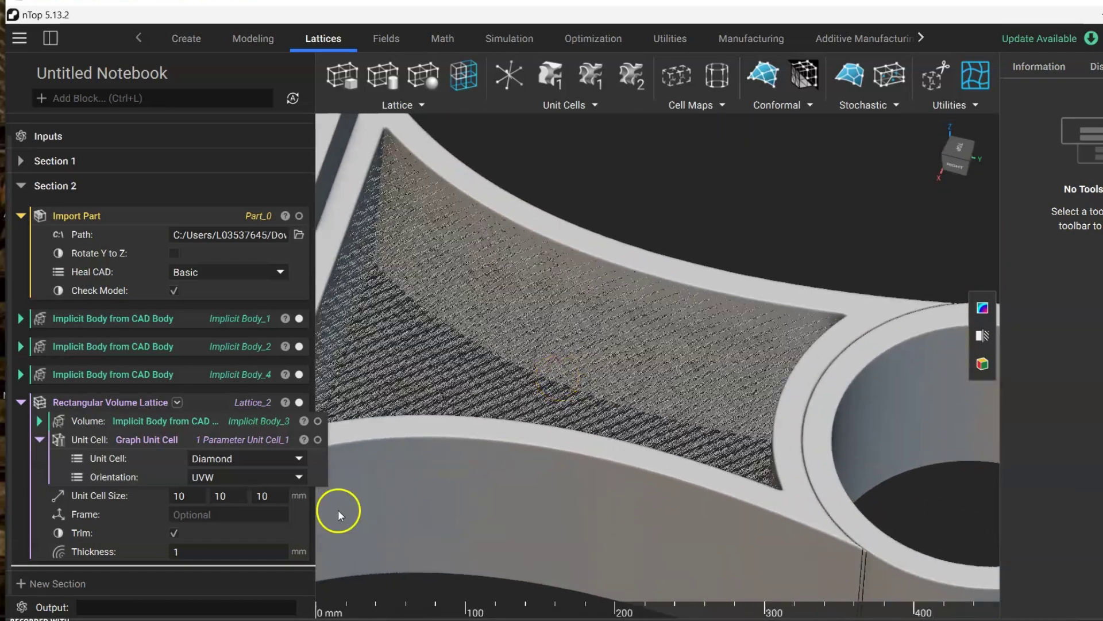
Step: Change the unit cell size to 20 mm and the thickness to 5 mm
{"action": "left_click", "coordinate": [189, 499]}
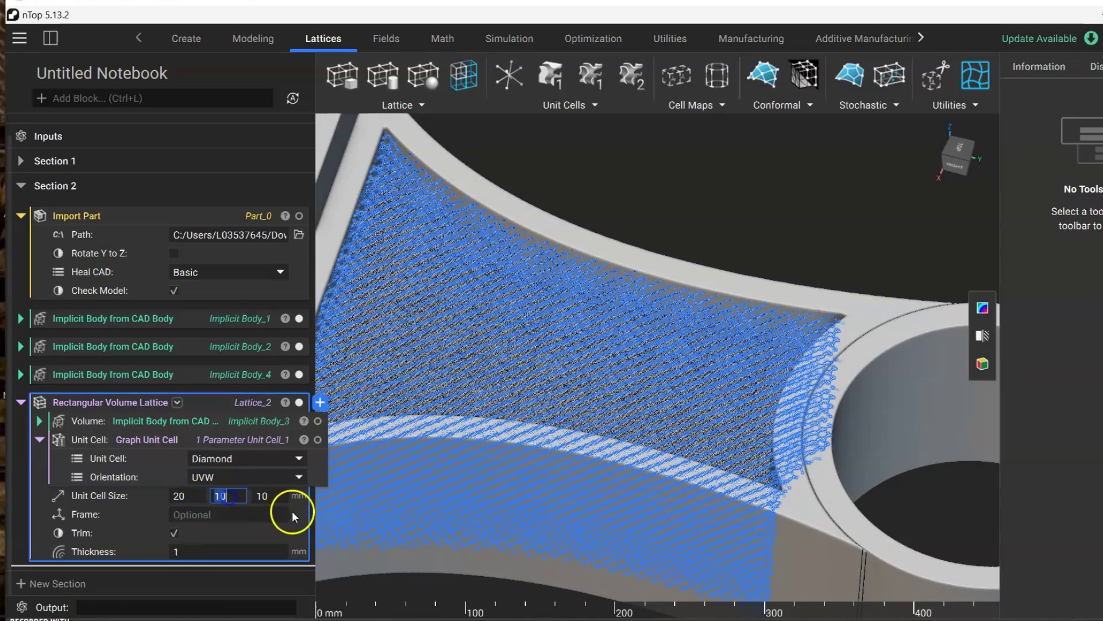
{"action": "left_click", "coordinate": [280, 497]}
{"action": "type", "text": "20"}
{"action": "left_click", "coordinate": [217, 553]}
{"action": "type", "text": "5"}
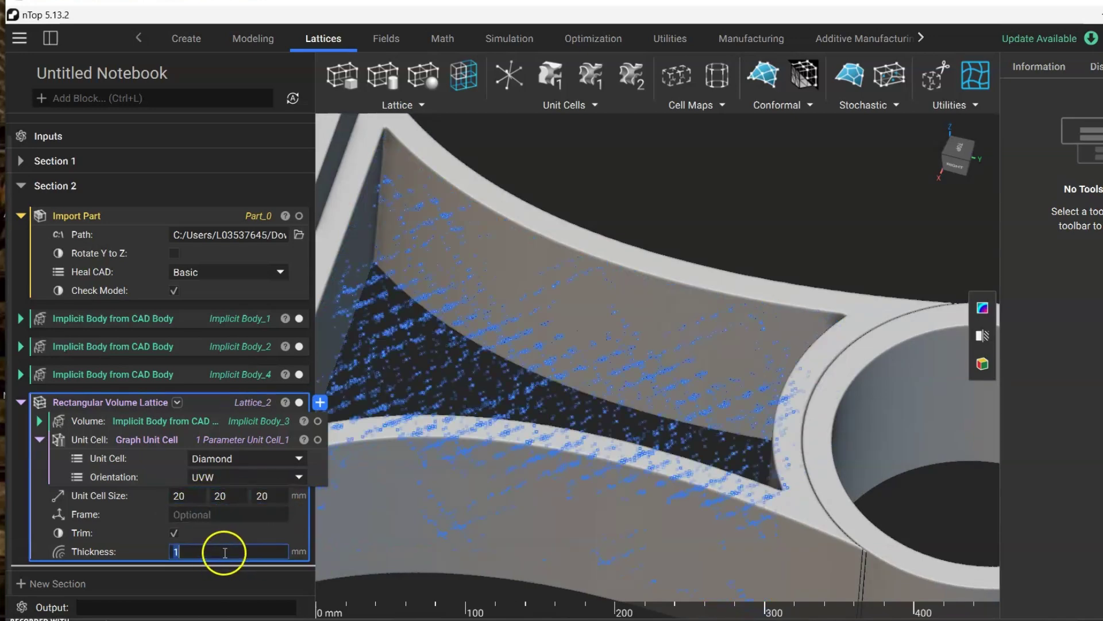
{"action": "left_click", "coordinate": [708, 179]}
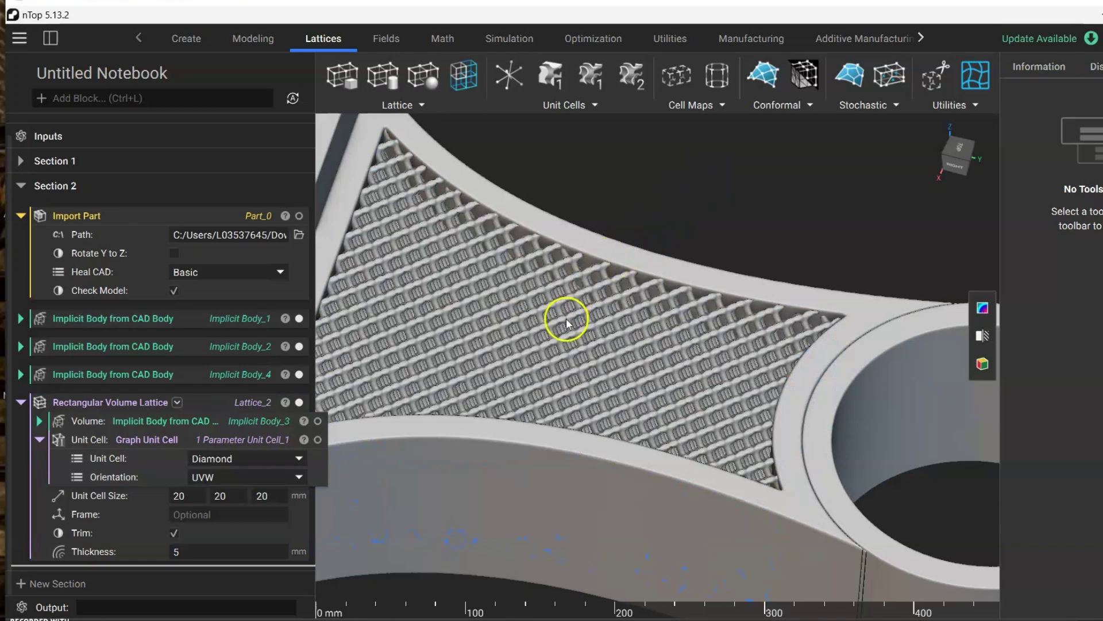
Step: Try the Re-entrant unit cell, then switch the lattice to Octet
{"action": "scroll", "coordinate": [567, 322], "scroll_direction": "down", "scroll_amount": 5}
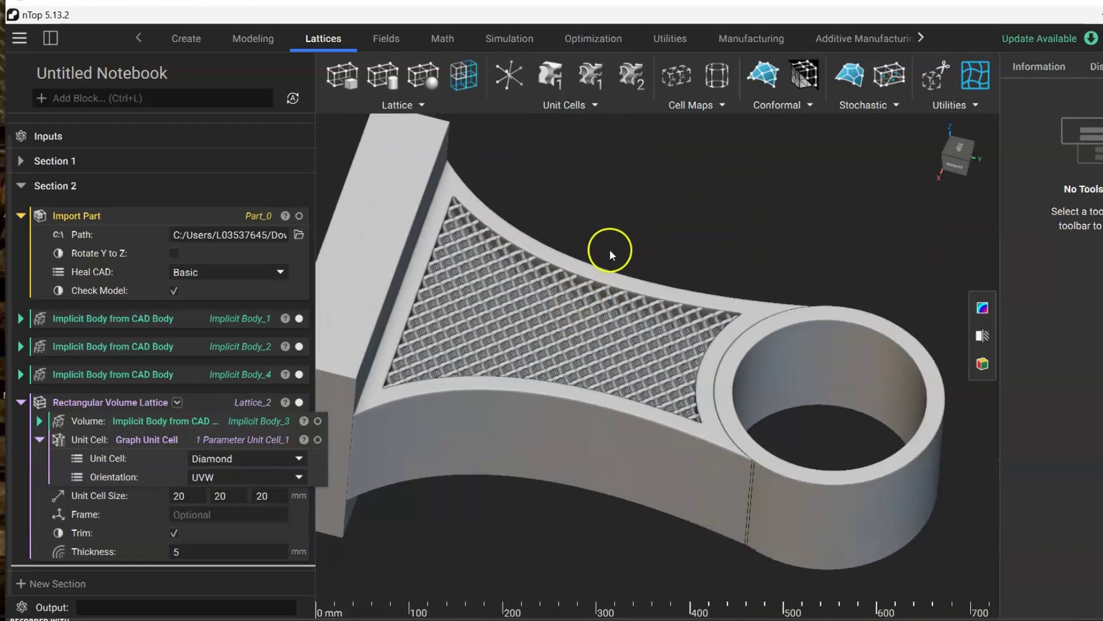
{"action": "right_click_drag", "start_coordinate": [619, 240], "coordinate": [559, 333]}
{"action": "scroll", "coordinate": [519, 443], "scroll_direction": "up", "scroll_amount": 4}
{"action": "scroll", "coordinate": [520, 427], "scroll_direction": "up", "scroll_amount": 2}
{"action": "scroll", "coordinate": [560, 333], "scroll_direction": "down", "scroll_amount": 5}
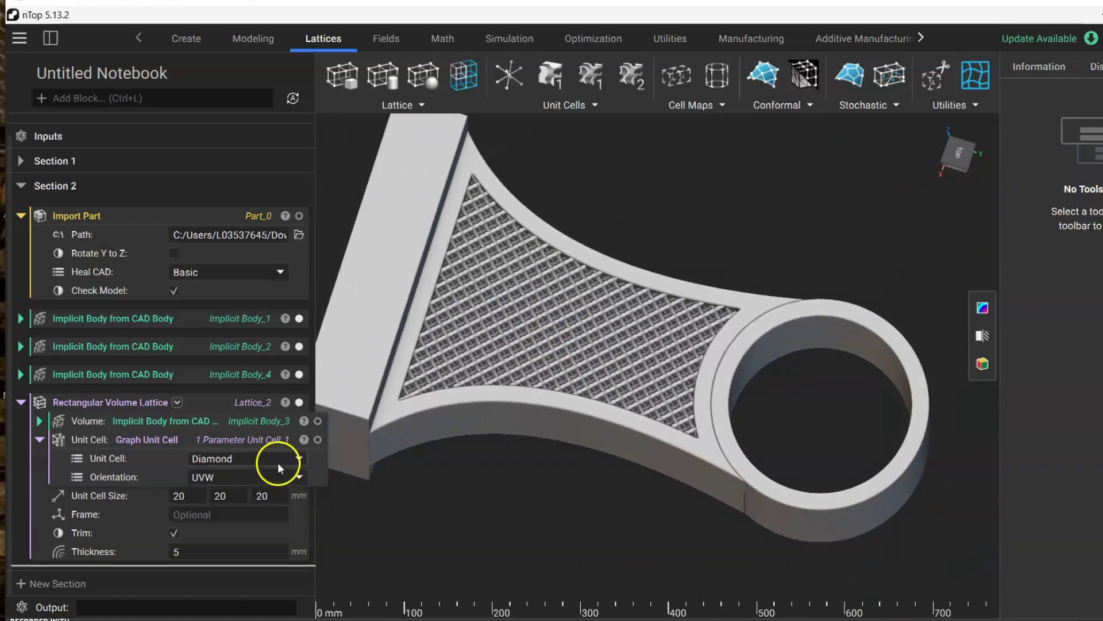
{"action": "left_click", "coordinate": [276, 458]}
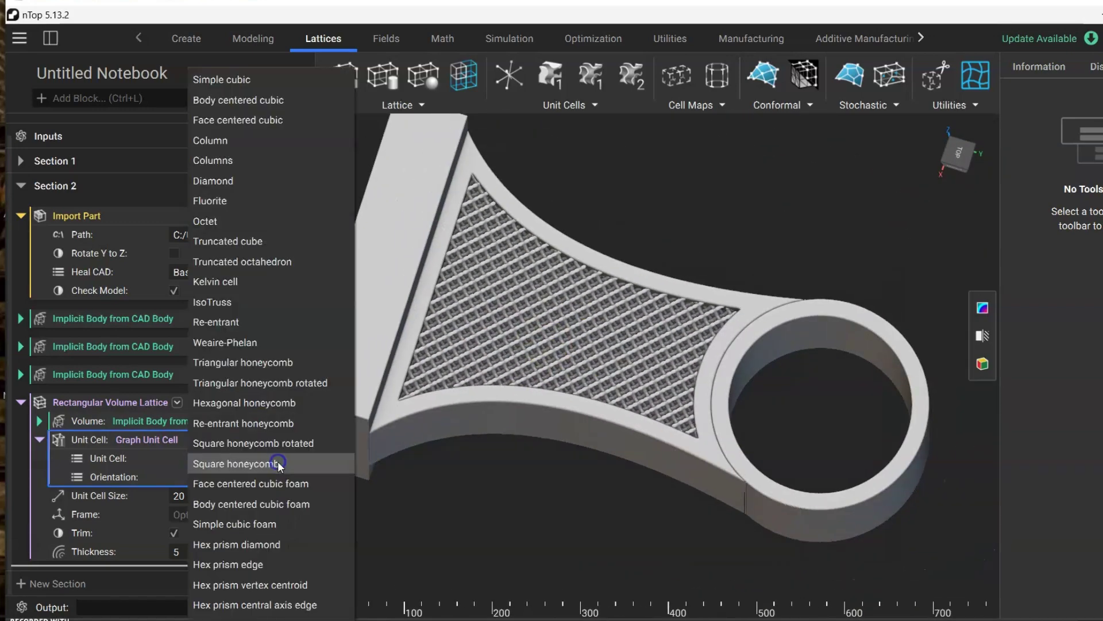
{"action": "left_click", "coordinate": [267, 321]}
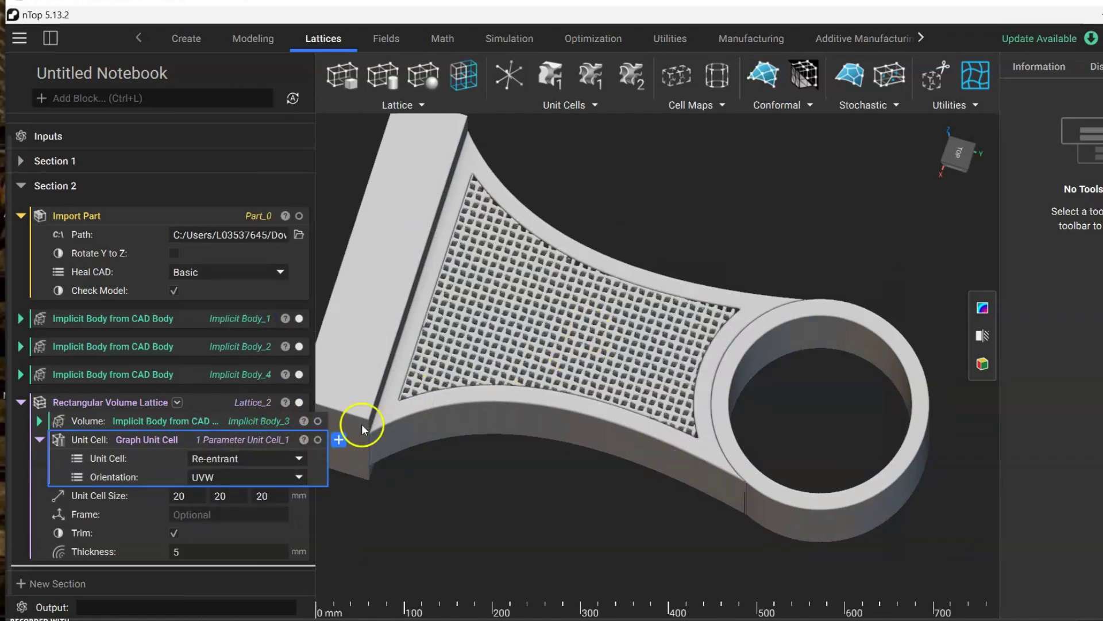
{"action": "left_click", "coordinate": [280, 458]}
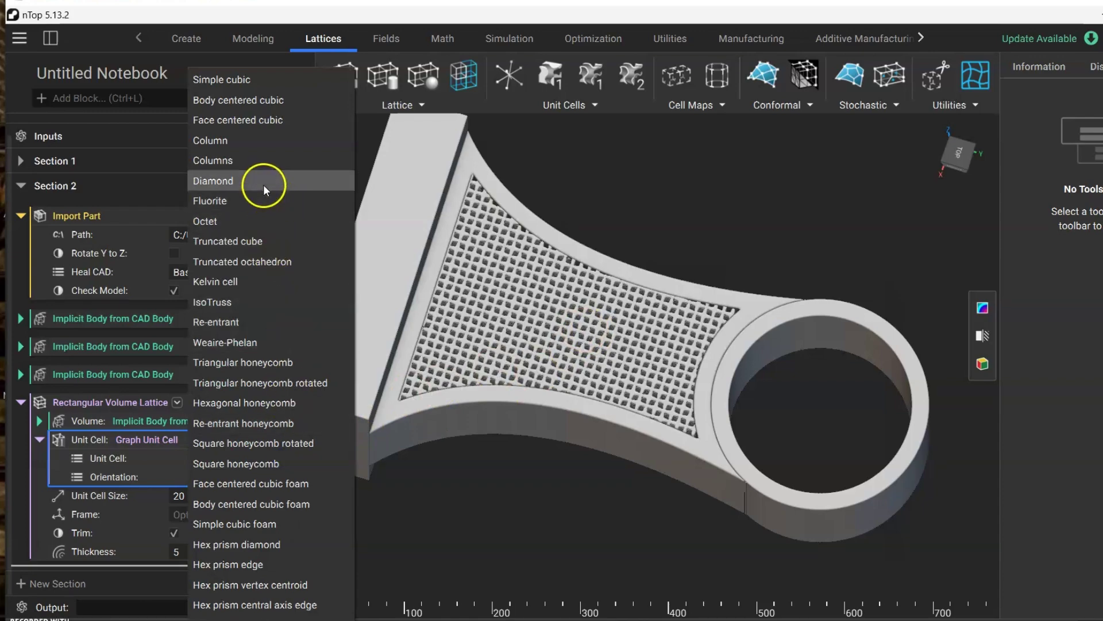
{"action": "left_click", "coordinate": [256, 224]}
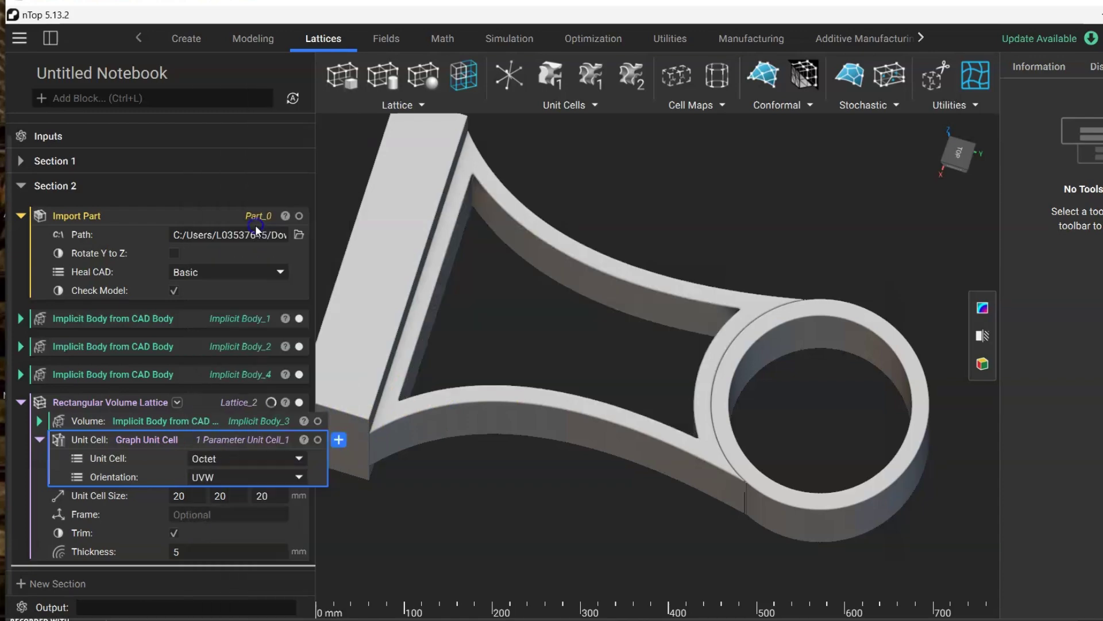
Step: Set the unit cell size to 30 mm
{"action": "scroll", "coordinate": [574, 364], "scroll_direction": "up", "scroll_amount": 6}
{"action": "right_click_drag", "start_coordinate": [560, 351], "coordinate": [550, 470]}
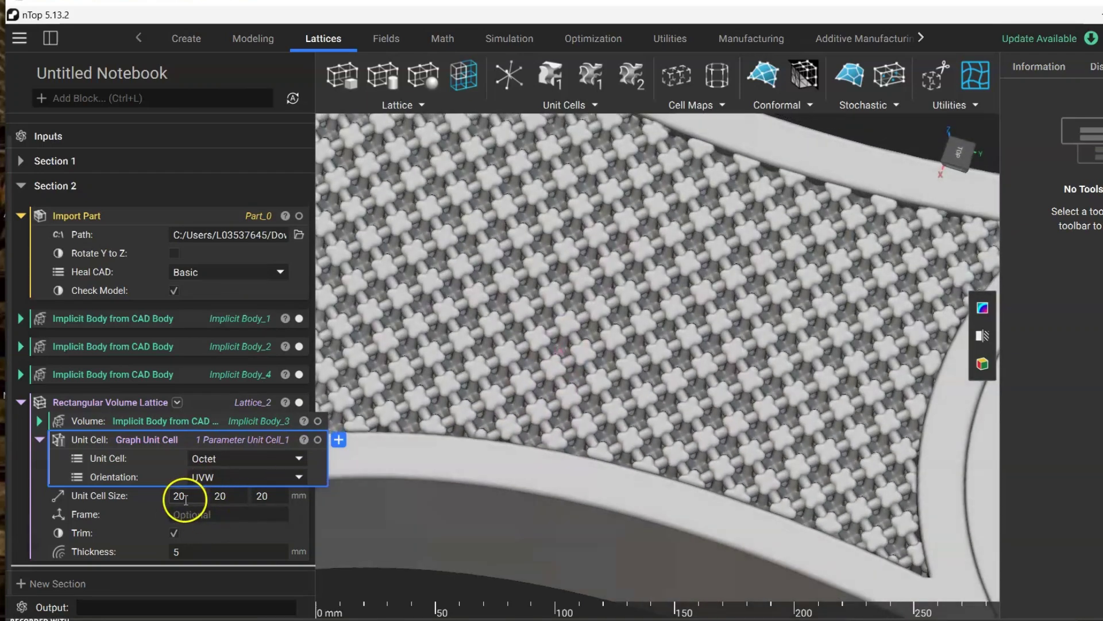
{"action": "left_click", "coordinate": [180, 498]}
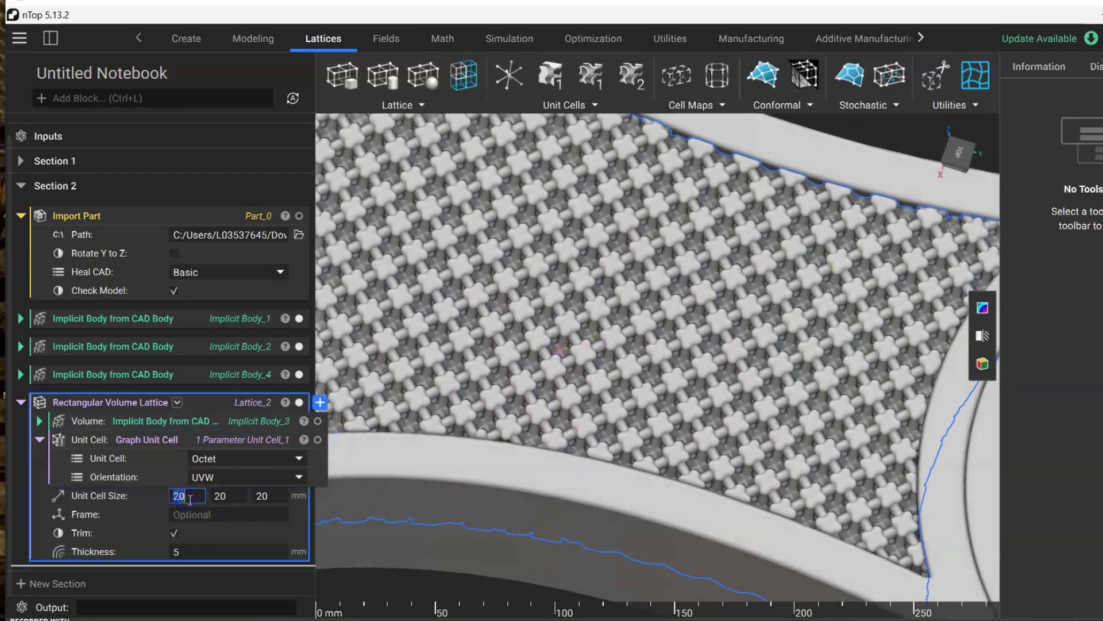
{"action": "left_click", "coordinate": [269, 502]}
{"action": "type", "text": "30"}
{"action": "key", "text": "Return"}
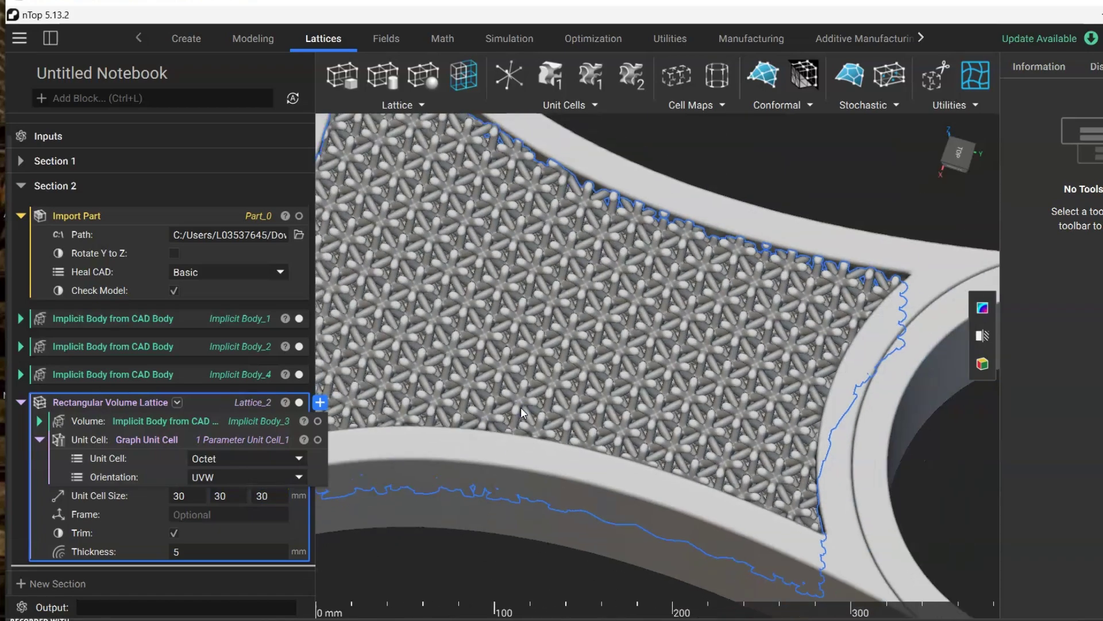
Step: Switch the unit cell type to Kelvin cell
{"action": "scroll", "coordinate": [521, 411], "scroll_direction": "down", "scroll_amount": 3}
{"action": "right_click_drag", "start_coordinate": [521, 412], "coordinate": [550, 294]}
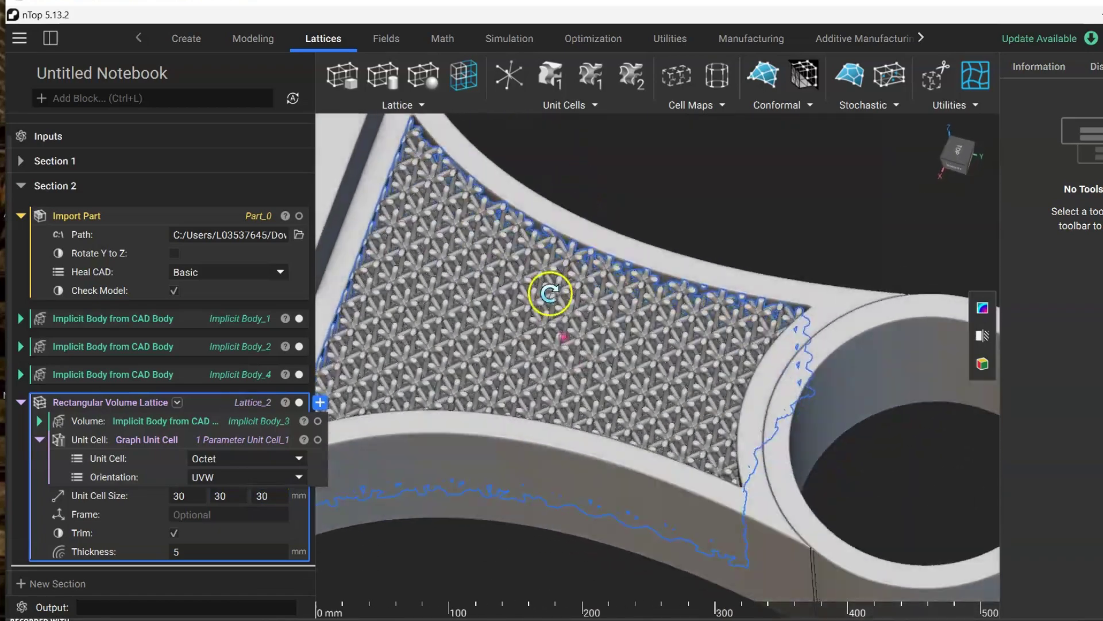
{"action": "left_click", "coordinate": [247, 457]}
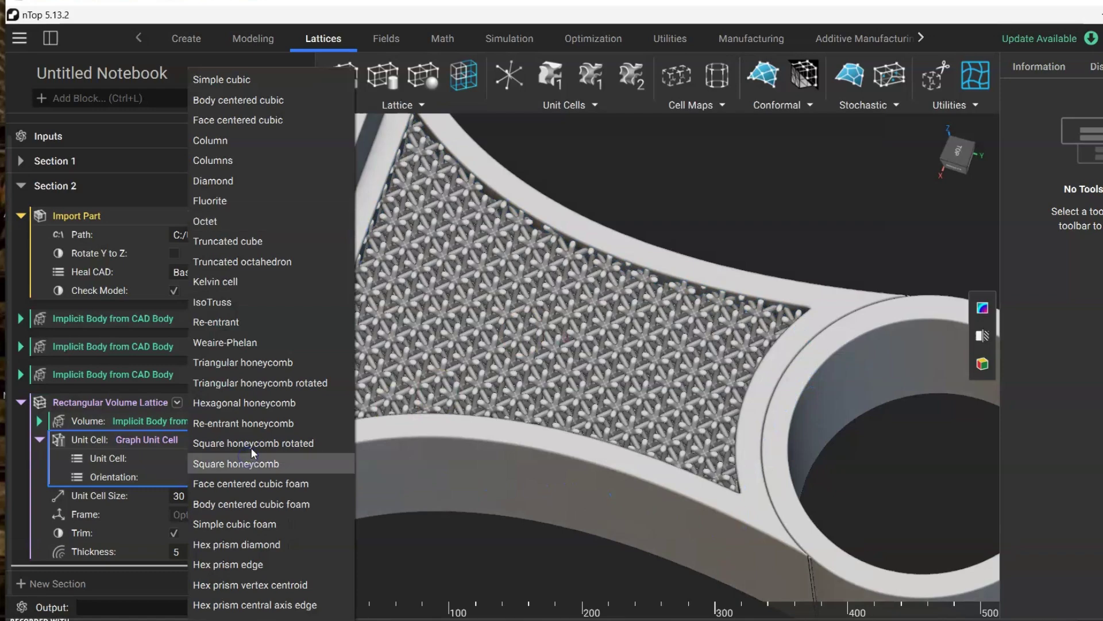
{"action": "left_click", "coordinate": [259, 284]}
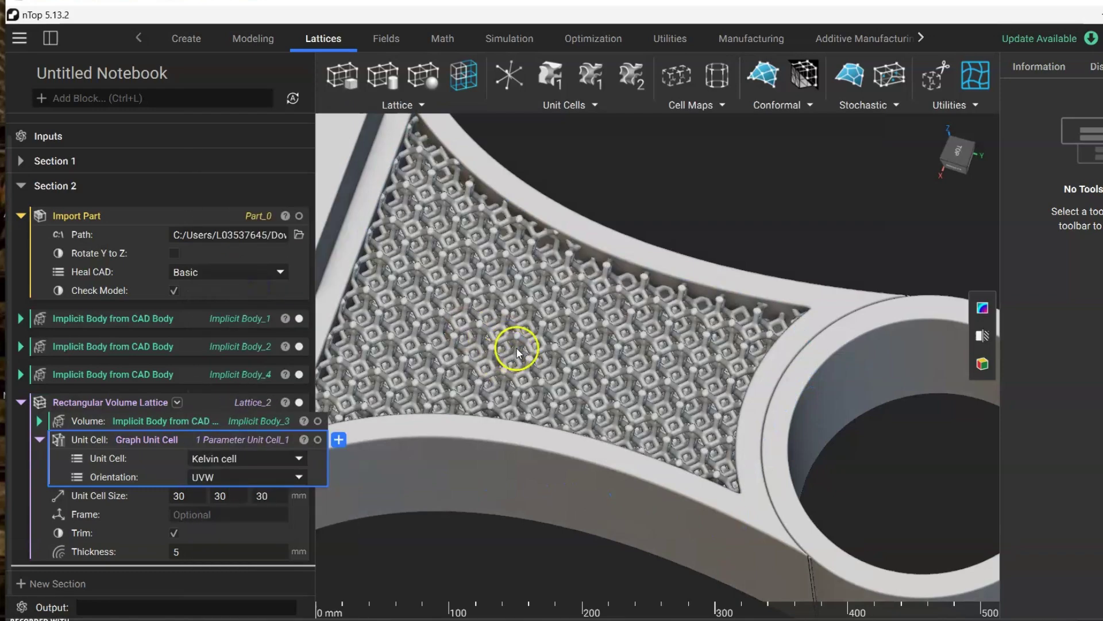
{"action": "scroll", "coordinate": [519, 446], "scroll_direction": "down", "scroll_amount": 8}
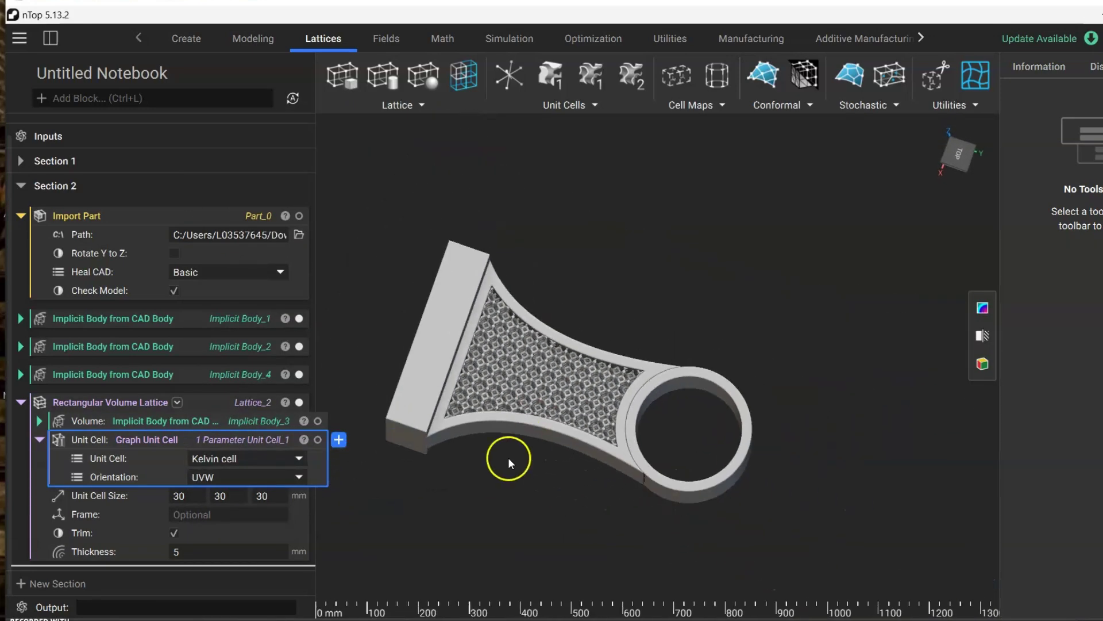
{"action": "scroll", "coordinate": [508, 458], "scroll_direction": "up", "scroll_amount": 2}
Step: Collapse the lattice block and add a Boolean Union block
{"action": "left_click", "coordinate": [20, 402]}
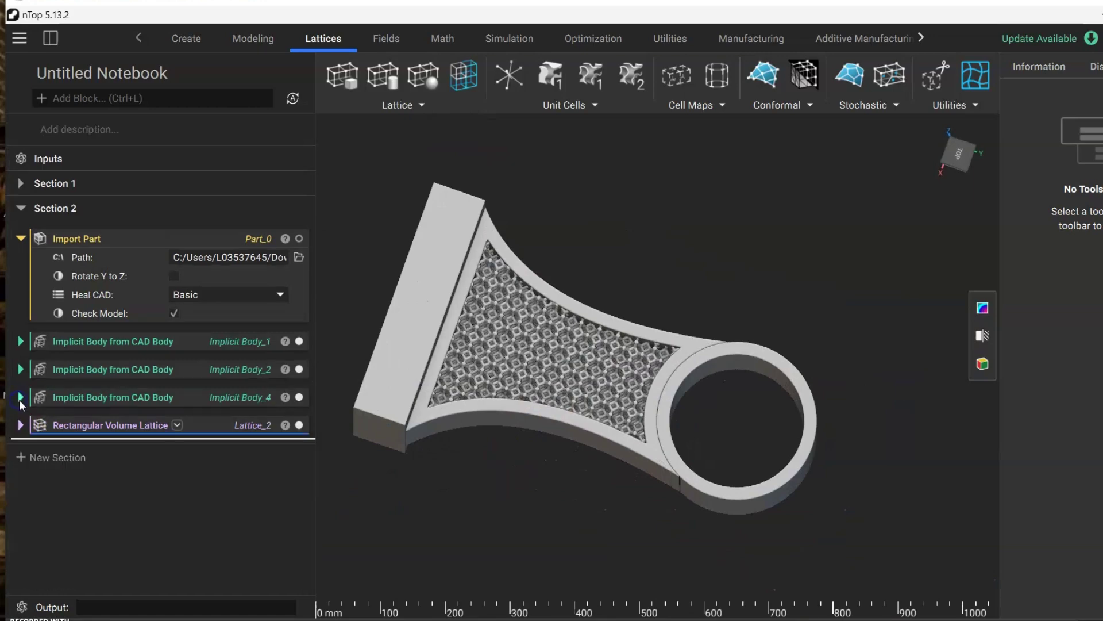
{"action": "right_click_drag", "start_coordinate": [424, 438], "coordinate": [597, 156]}
{"action": "scroll", "coordinate": [620, 274], "scroll_direction": "down", "scroll_amount": 3}
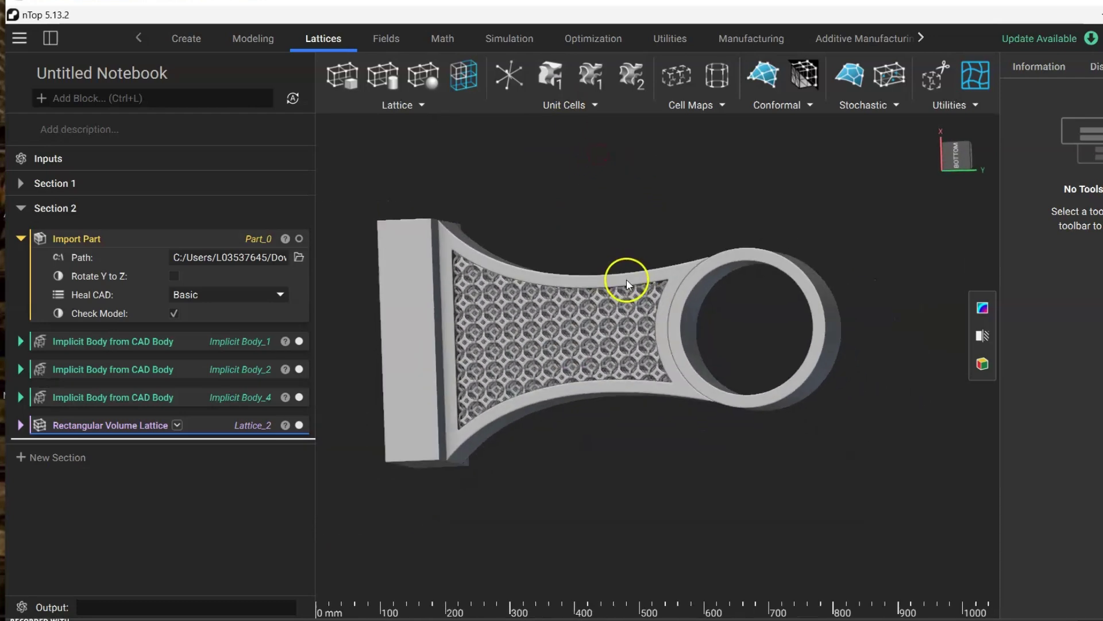
{"action": "left_click", "coordinate": [118, 97]}
{"action": "type", "text": "bool"}
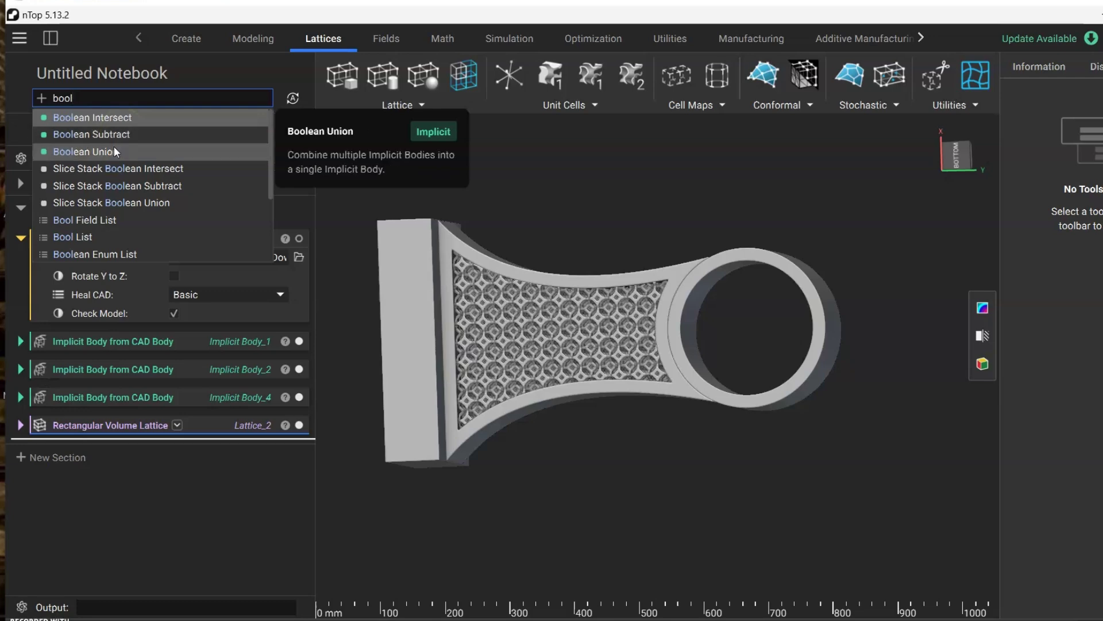
{"action": "left_click", "coordinate": [113, 149]}
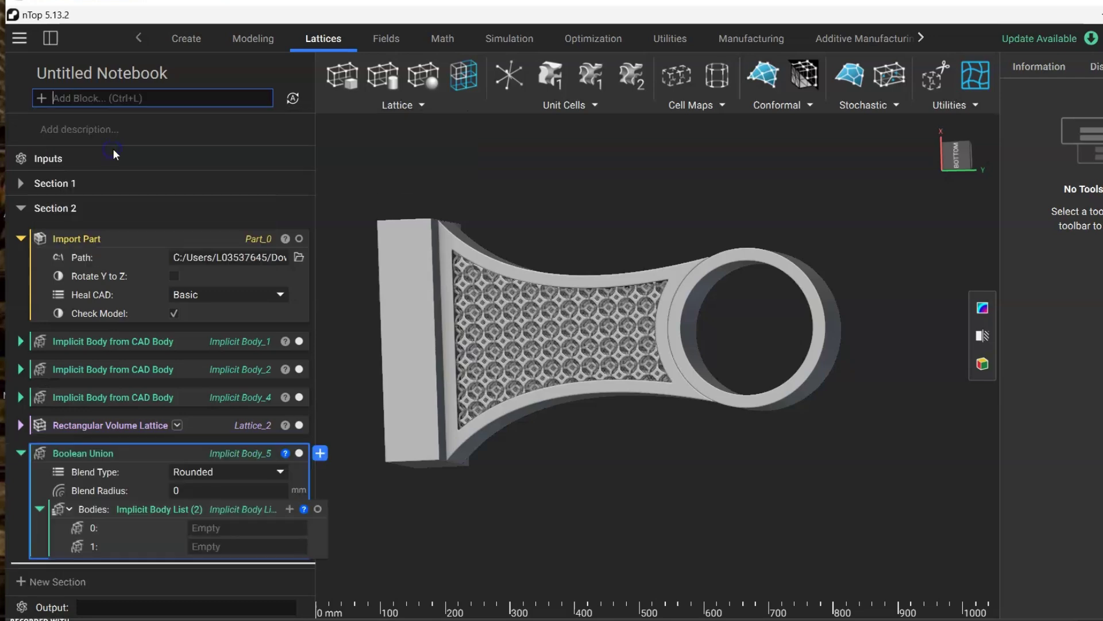
Step: Fill four union slots with Implicit Body_1, _2, _4 and the Rectangular Volume Lattice
{"action": "left_click", "coordinate": [290, 509]}
{"action": "left_click", "coordinate": [290, 509]}
{"action": "left_click_drag", "start_coordinate": [123, 342], "coordinate": [201, 526]}
{"action": "left_click_drag", "start_coordinate": [153, 343], "coordinate": [237, 518]}
{"action": "left_click_drag", "start_coordinate": [164, 348], "coordinate": [223, 453]}
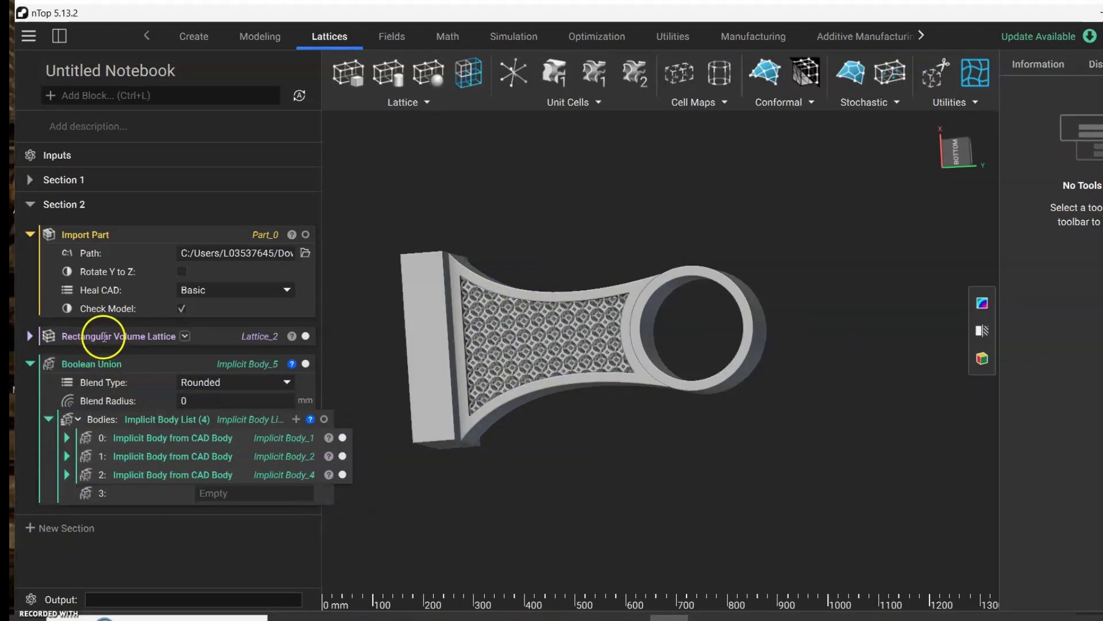
{"action": "left_click_drag", "start_coordinate": [91, 337], "coordinate": [220, 495]}
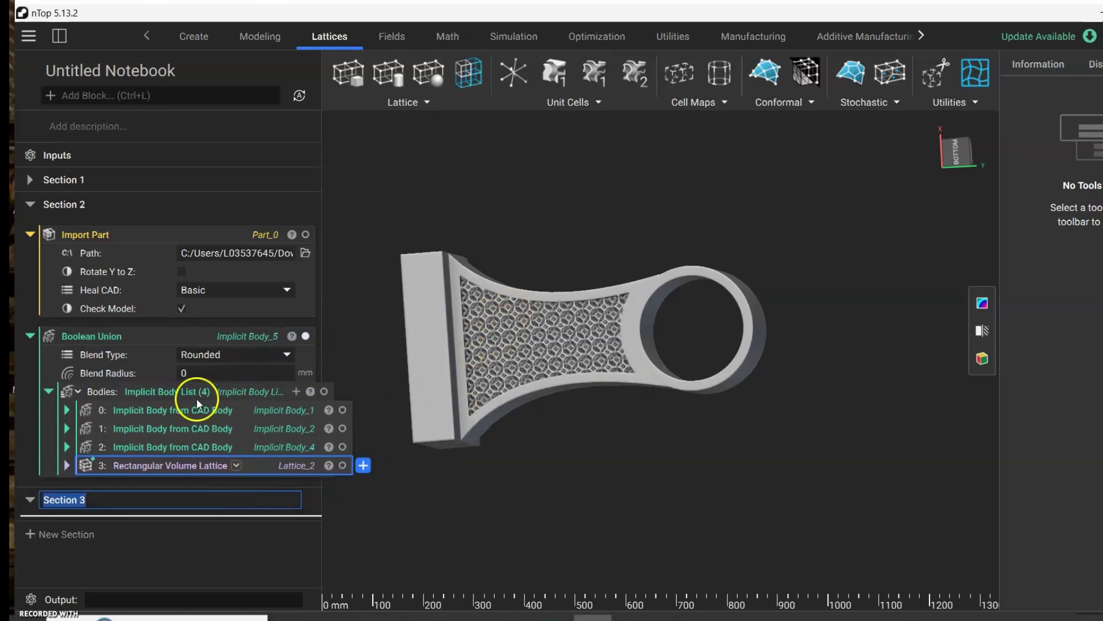
Step: Give the union a 1 mm blend radius, trying Chamfered before settling on Rounded
{"action": "left_click", "coordinate": [221, 373]}
{"action": "type", "text": "1"}
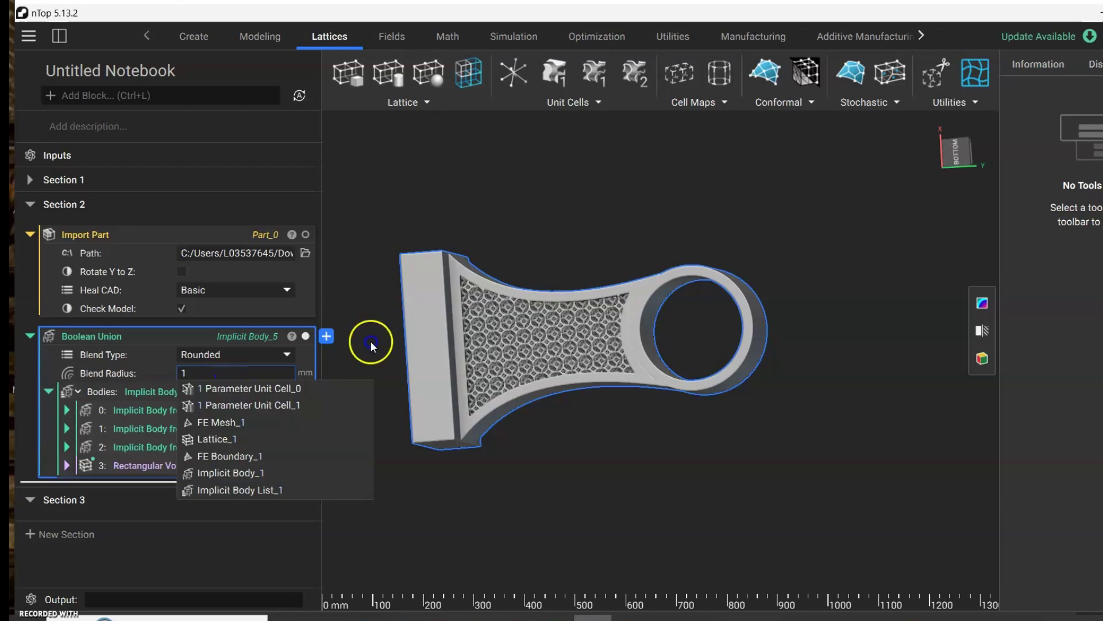
{"action": "left_click", "coordinate": [383, 302]}
{"action": "scroll", "coordinate": [468, 284], "scroll_direction": "up", "scroll_amount": 5}
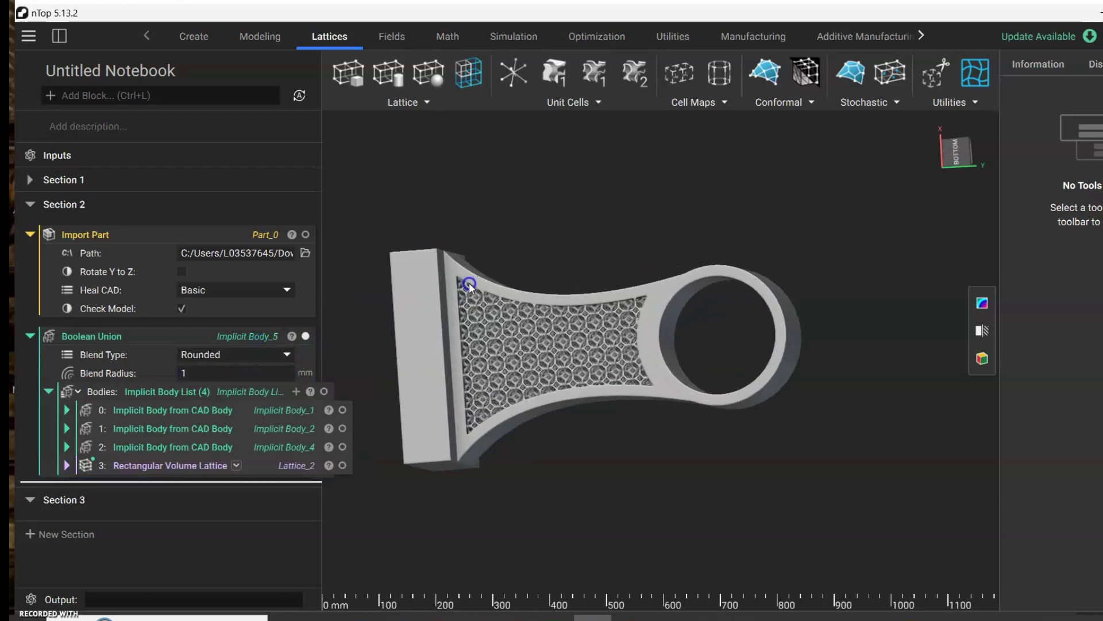
{"action": "scroll", "coordinate": [469, 284], "scroll_direction": "up", "scroll_amount": 5}
{"action": "left_click", "coordinate": [324, 390]}
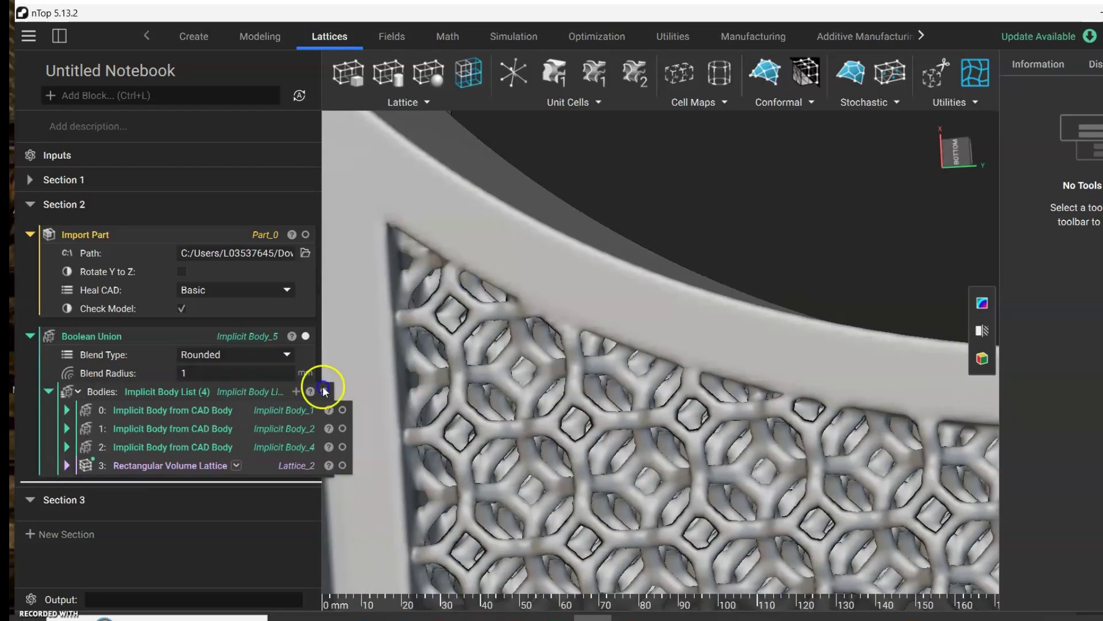
{"action": "left_click", "coordinate": [242, 355]}
{"action": "left_click", "coordinate": [221, 376]}
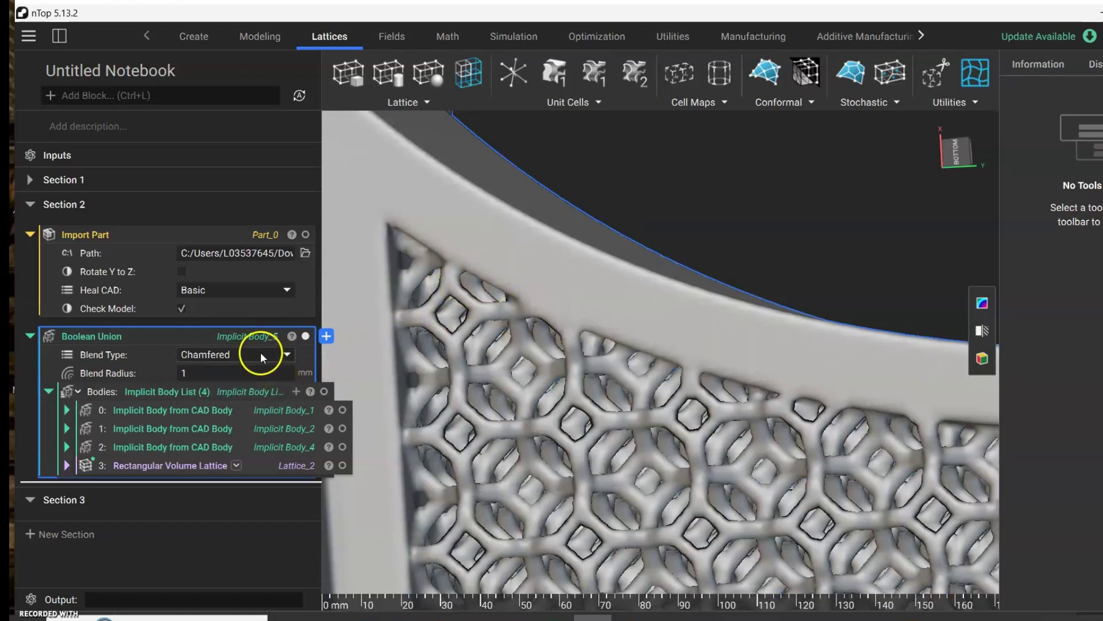
{"action": "left_click", "coordinate": [260, 352]}
{"action": "left_click", "coordinate": [242, 339]}
{"action": "scroll", "coordinate": [543, 283], "scroll_direction": "down", "scroll_amount": 3}
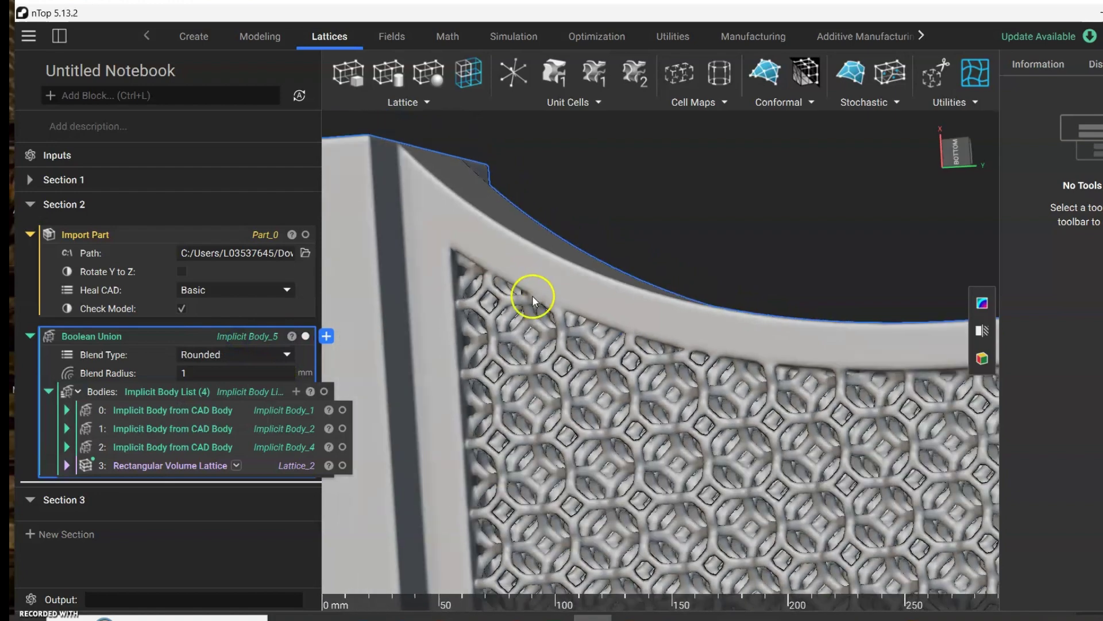
{"action": "scroll", "coordinate": [532, 295], "scroll_direction": "down", "scroll_amount": 6}
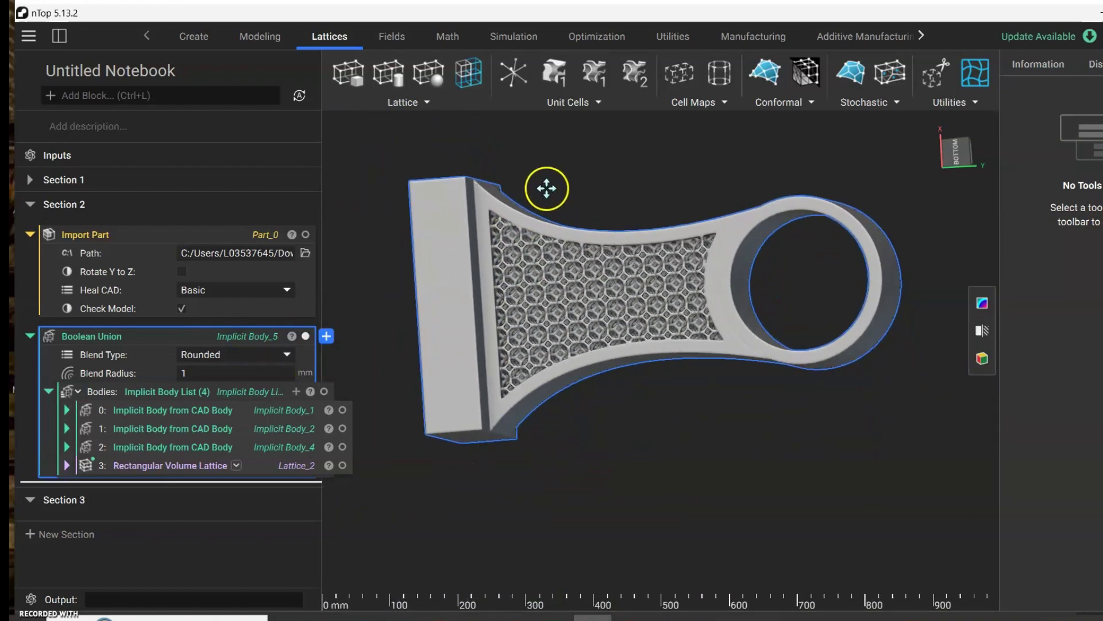
Step: Add a Mesh from Implicit Body block fed by the Boolean Union
{"action": "left_click", "coordinate": [30, 335]}
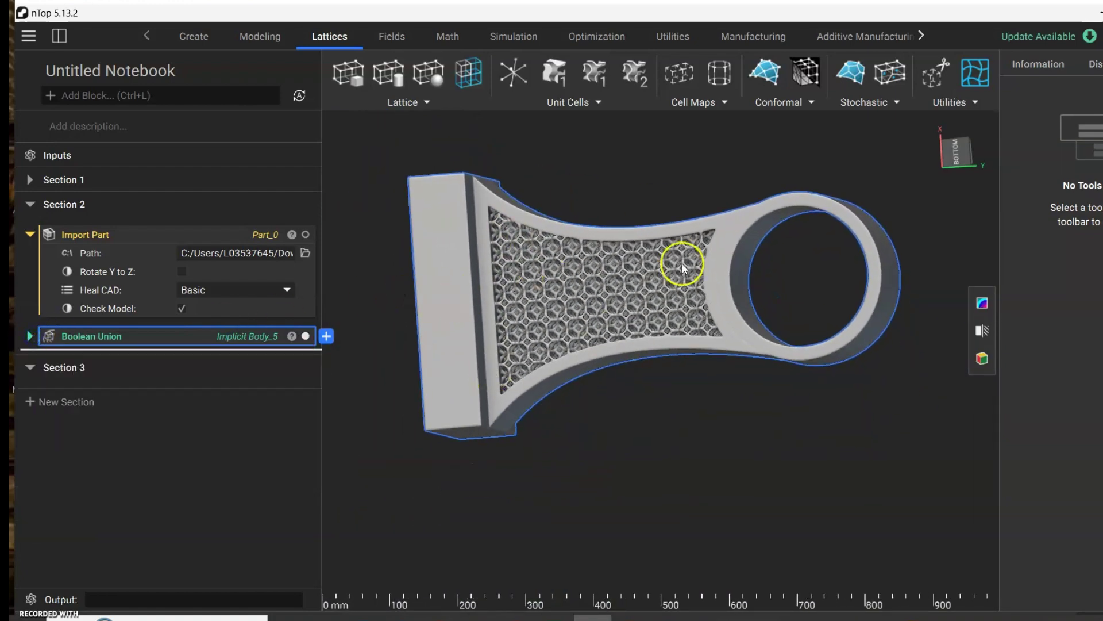
{"action": "left_click_drag", "start_coordinate": [629, 352], "coordinate": [454, 219]}
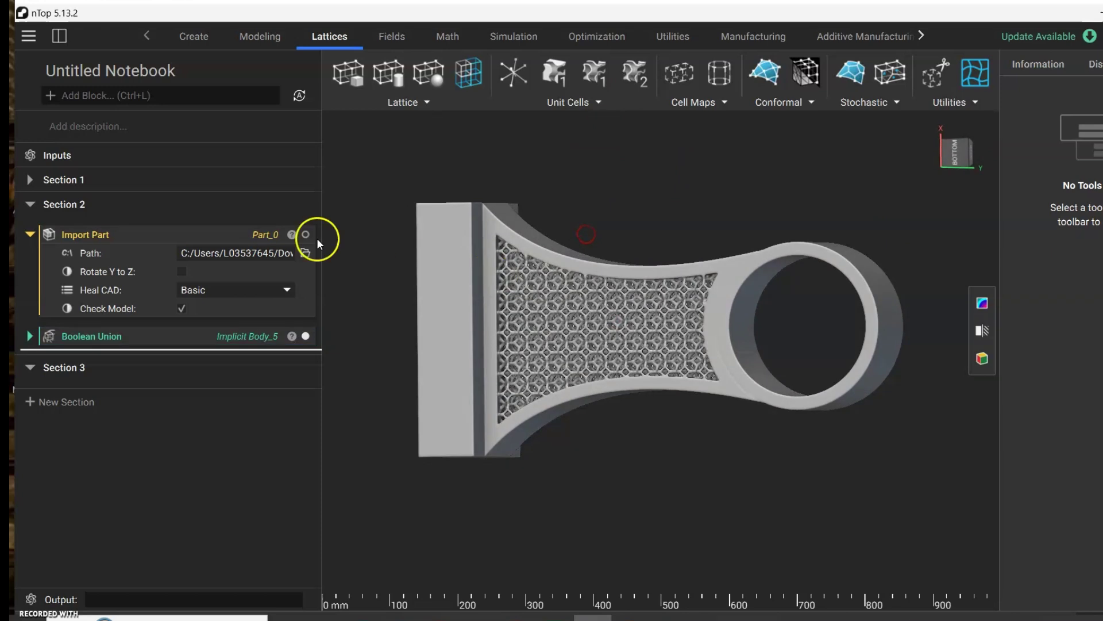
{"action": "left_click", "coordinate": [162, 97]}
{"action": "type", "text": "mesh"}
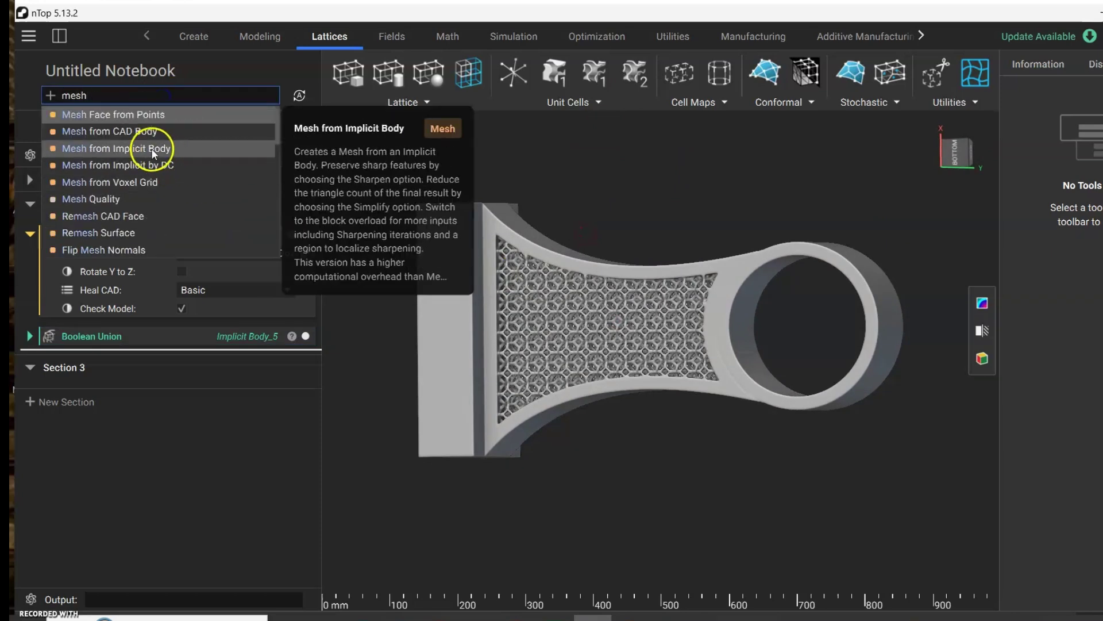
{"action": "left_click", "coordinate": [151, 149]}
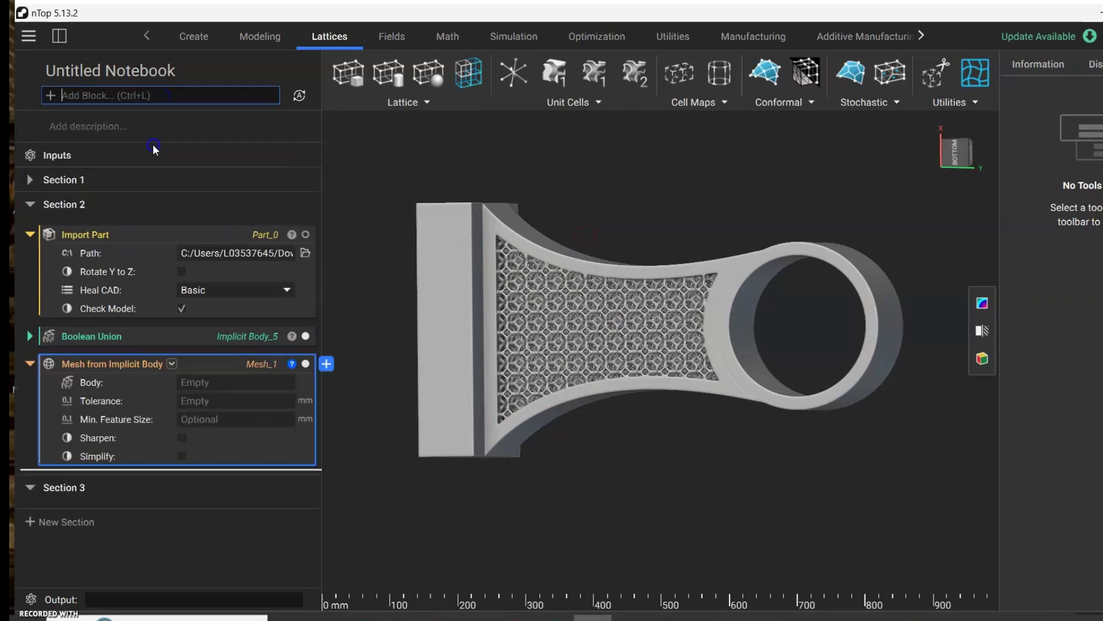
{"action": "left_click", "coordinate": [96, 338]}
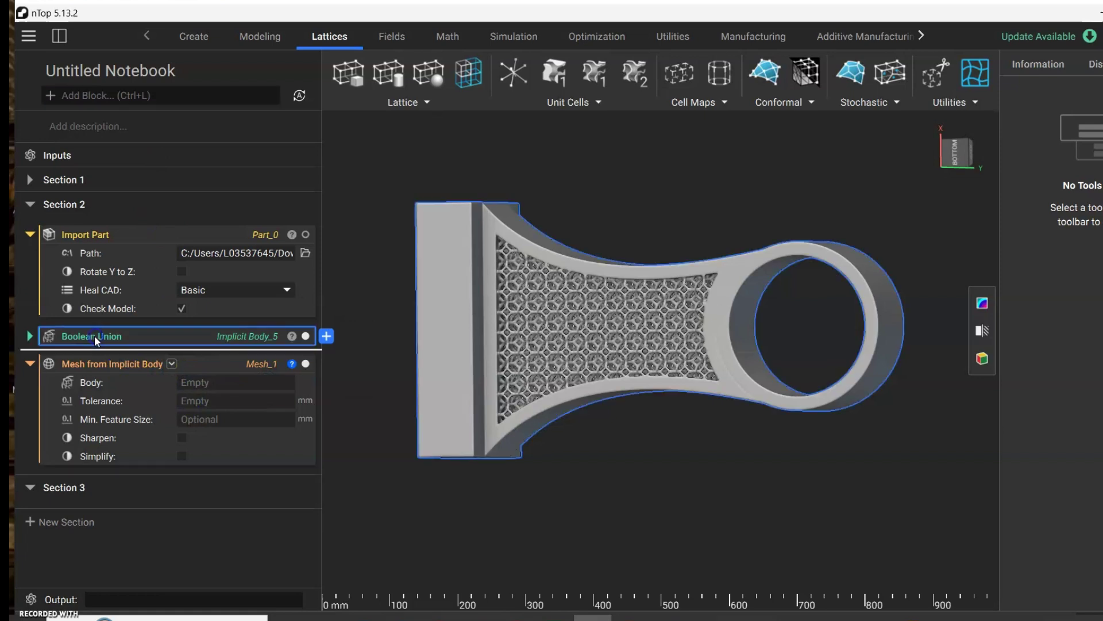
{"action": "left_click_drag", "start_coordinate": [85, 335], "coordinate": [213, 377]}
Step: Set the mesh tolerance to 2 mm and minimum feature size to 2 mm
{"action": "left_click", "coordinate": [210, 375]}
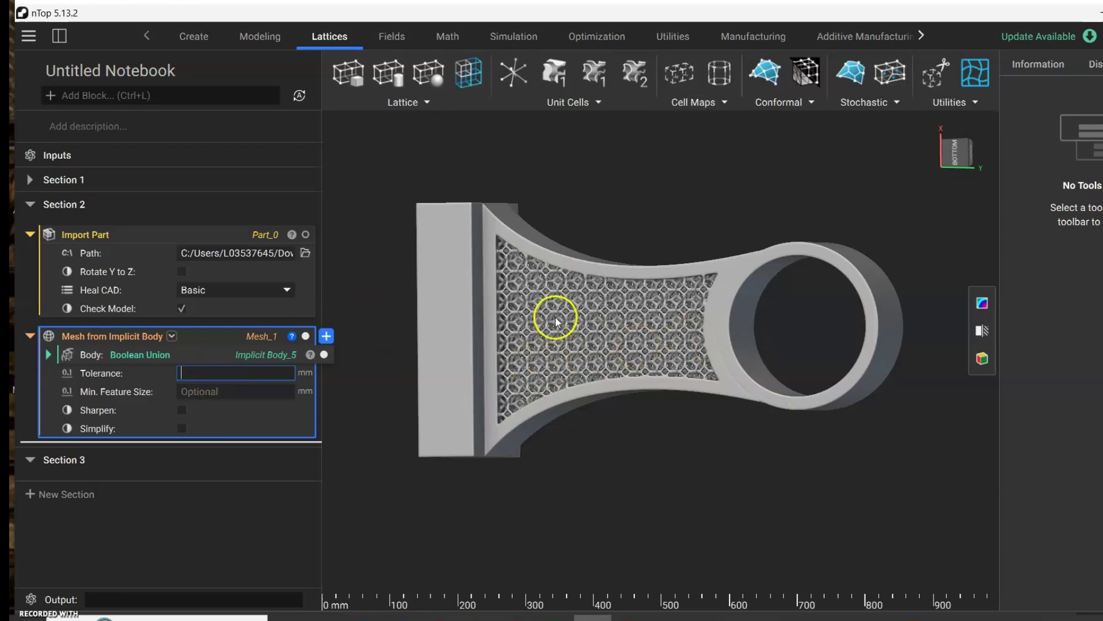
{"action": "type", "text": "2"}
{"action": "key", "text": "Return"}
{"action": "left_click", "coordinate": [246, 393]}
{"action": "type", "text": "2"}
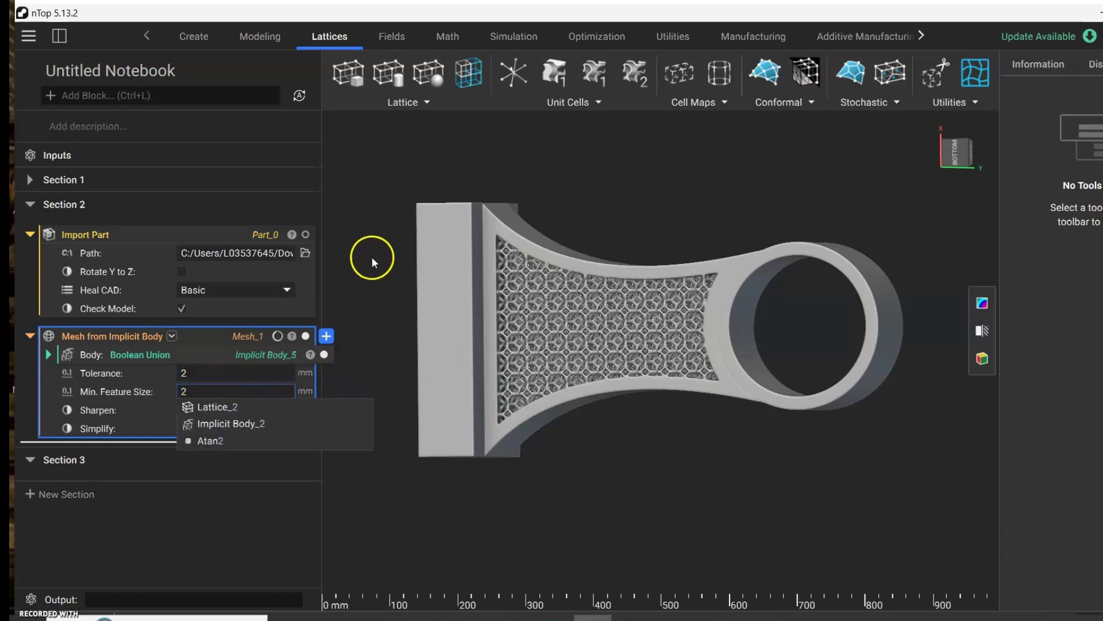
{"action": "key", "text": "Return"}
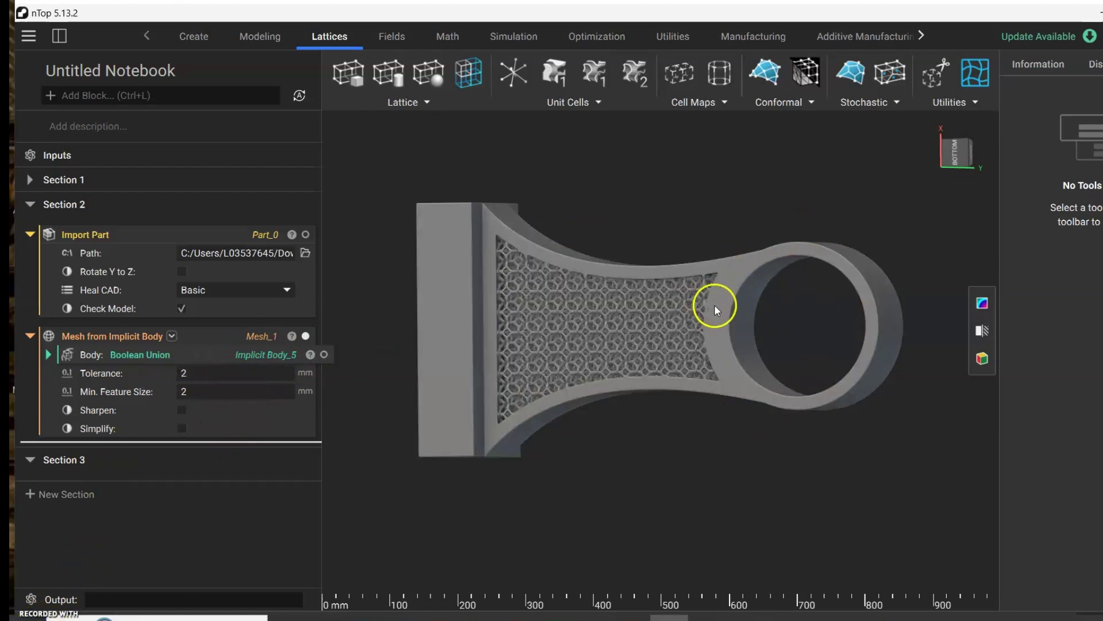
{"action": "scroll", "coordinate": [728, 268], "scroll_direction": "up", "scroll_amount": 5}
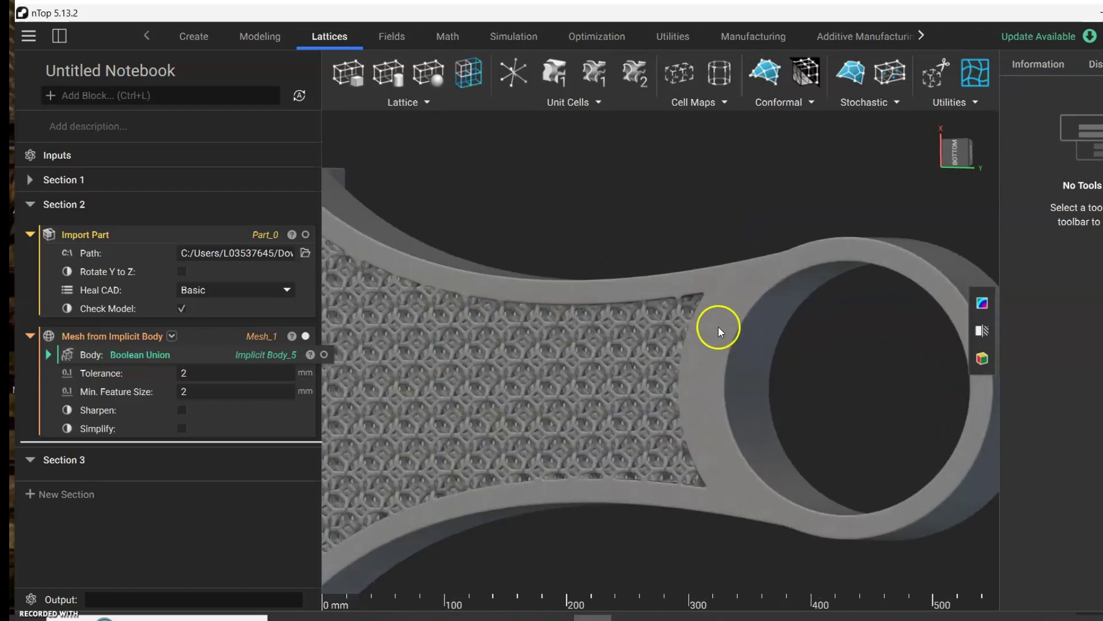
{"action": "scroll", "coordinate": [708, 296], "scroll_direction": "up", "scroll_amount": 10}
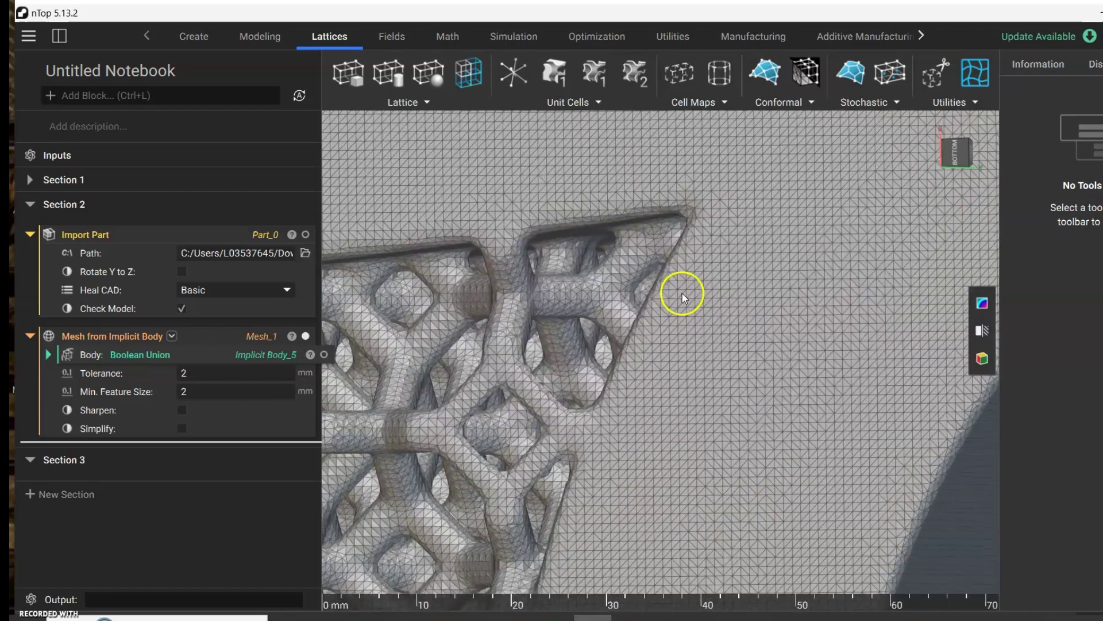
{"action": "scroll", "coordinate": [681, 293], "scroll_direction": "down", "scroll_amount": 15}
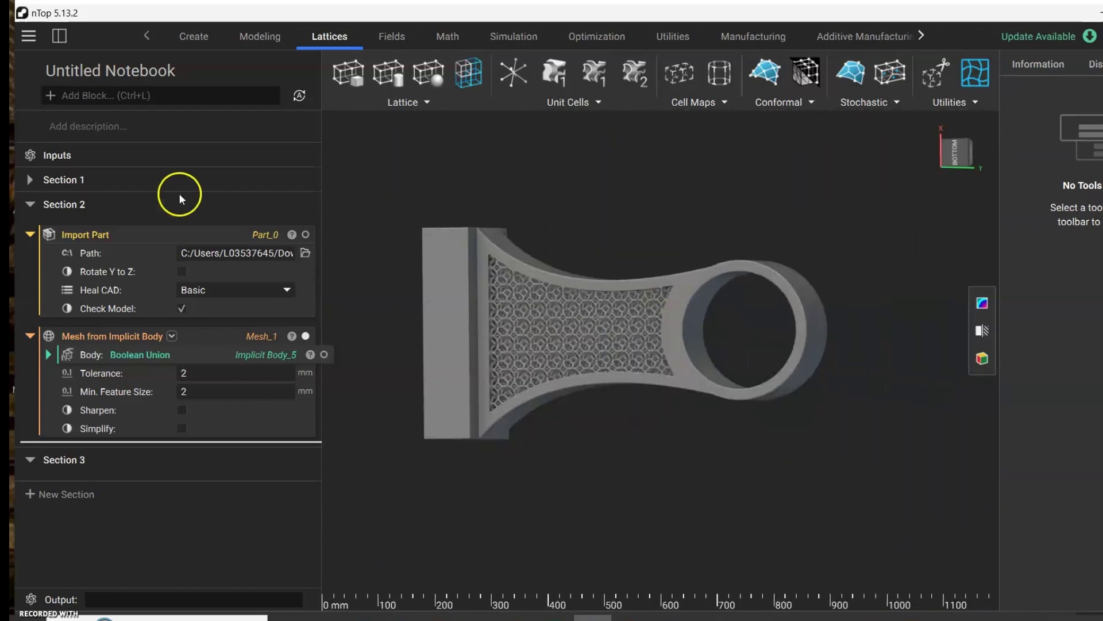
Step: Add an Export Mesh block and collapse the mesh block's settings
{"action": "left_click", "coordinate": [146, 104]}
{"action": "type", "text": "exp"}
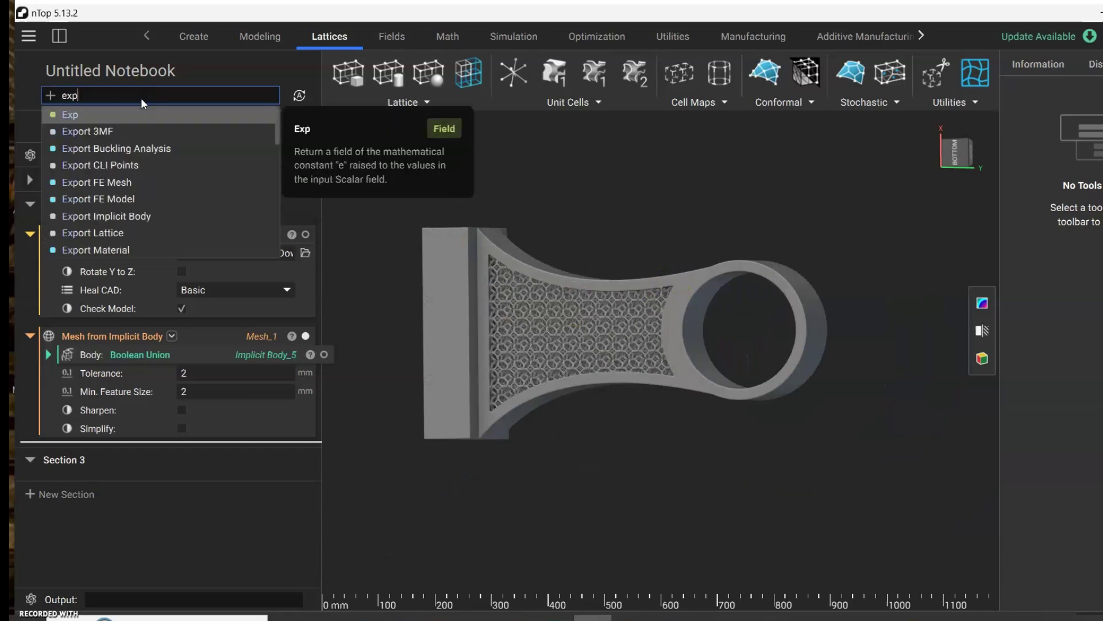
{"action": "type", "text": "ort"}
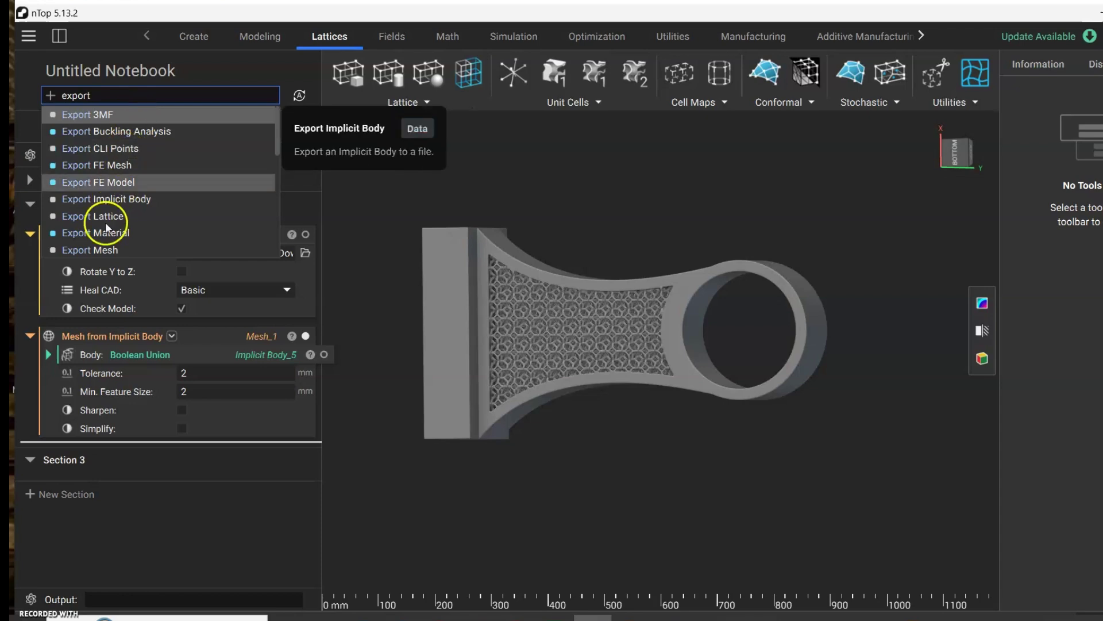
{"action": "left_click", "coordinate": [97, 247]}
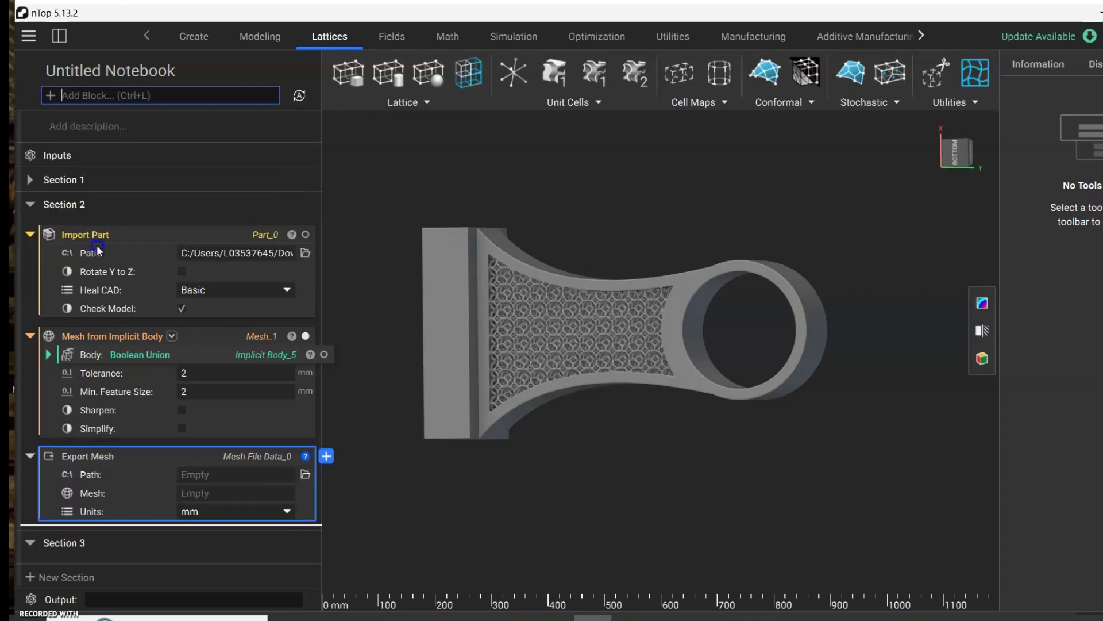
{"action": "left_click", "coordinate": [30, 335]}
Step: Set the export path to an STL file named 'lattice part' in Downloads
{"action": "left_click", "coordinate": [305, 381]}
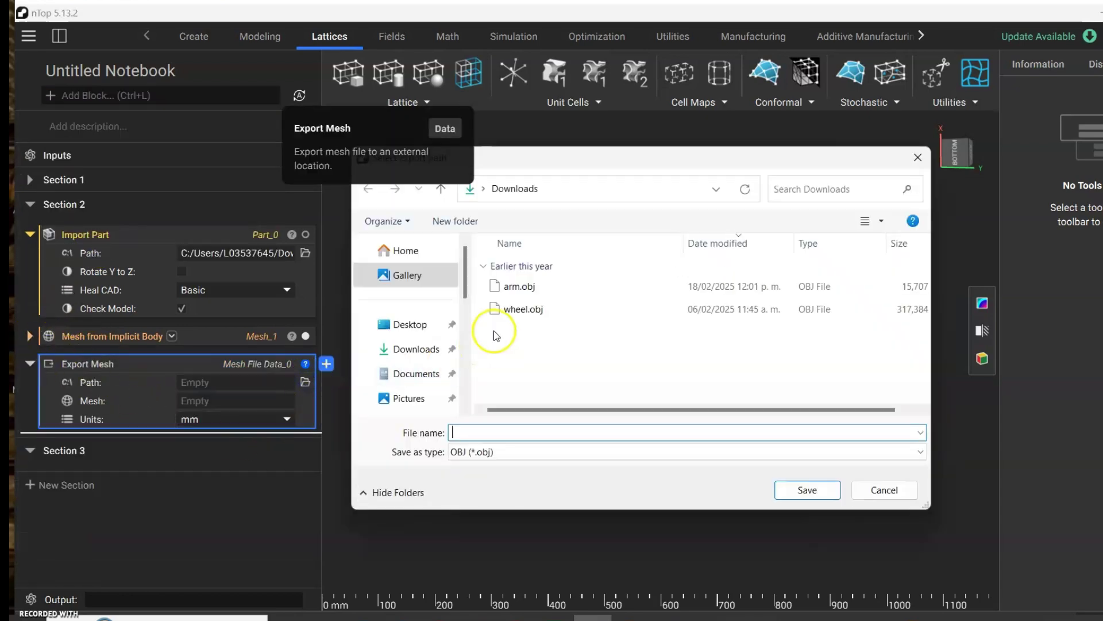
{"action": "left_click", "coordinate": [411, 349]}
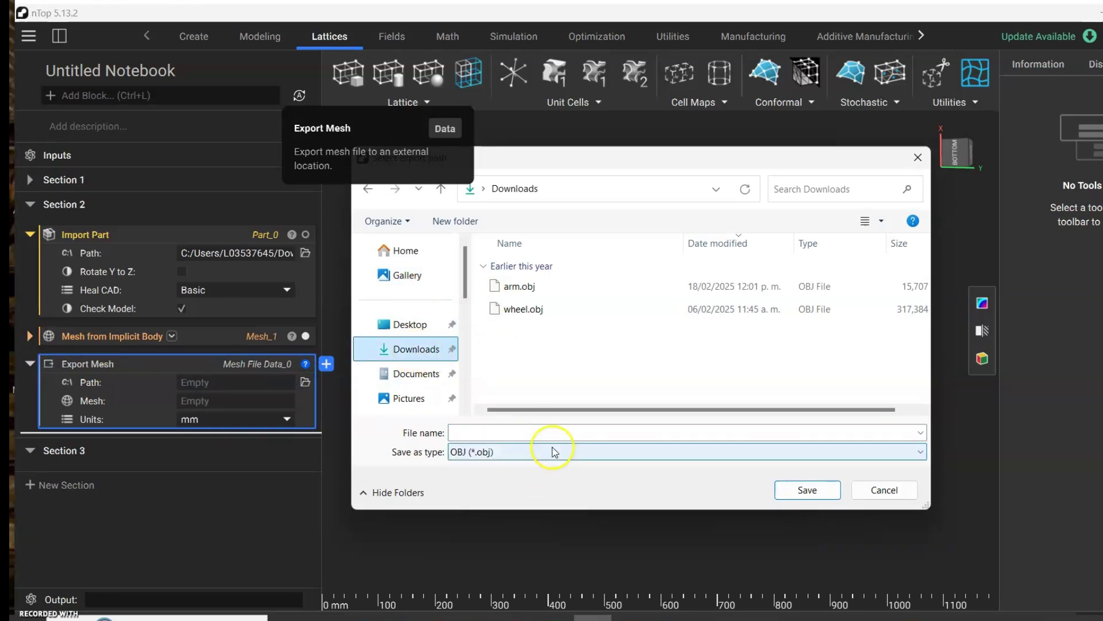
{"action": "left_click", "coordinate": [522, 432]}
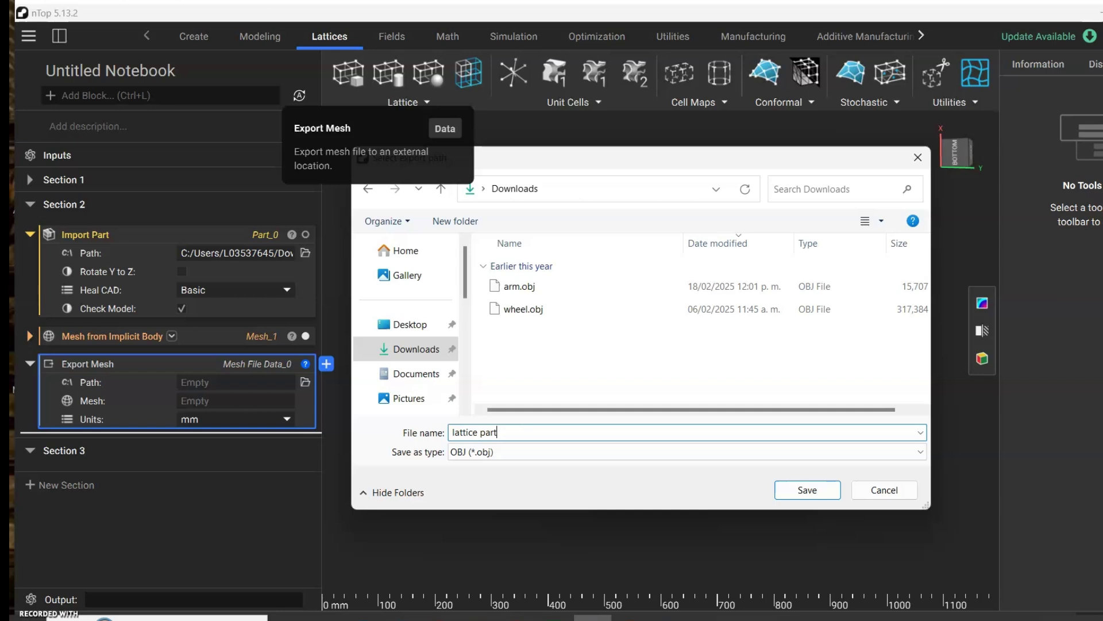
{"action": "left_click", "coordinate": [535, 451]}
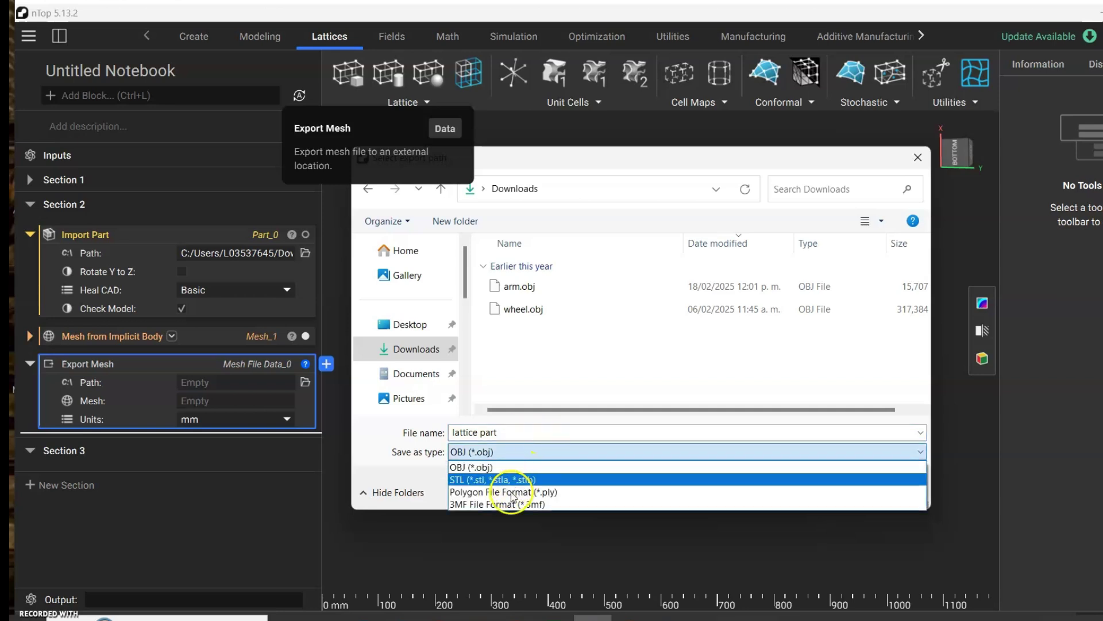
{"action": "left_click", "coordinate": [495, 479]}
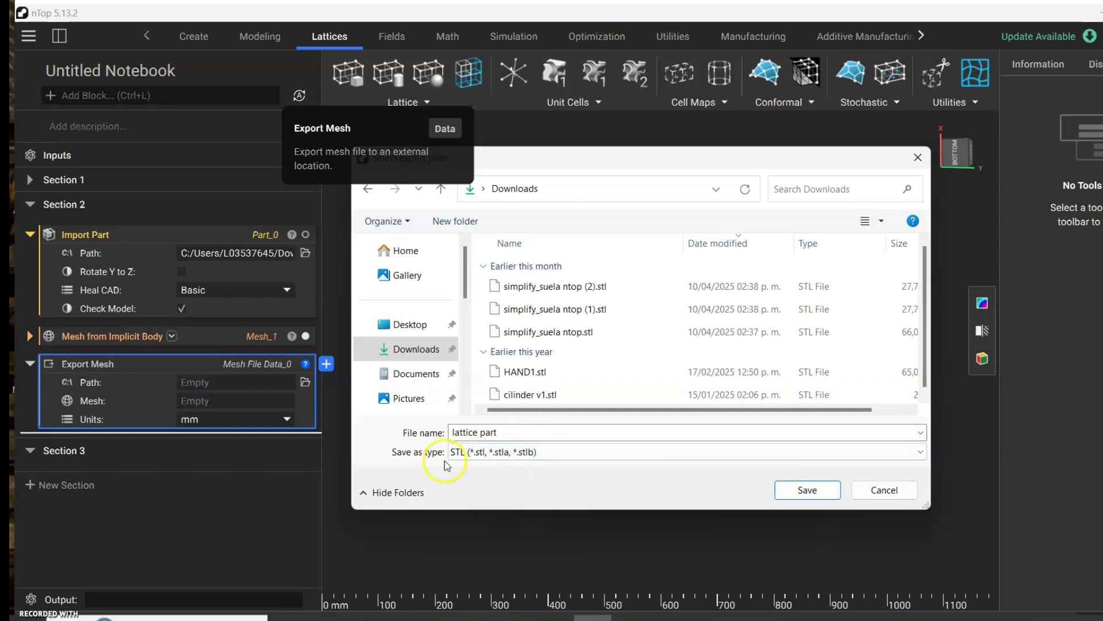
{"action": "left_click", "coordinate": [807, 490]}
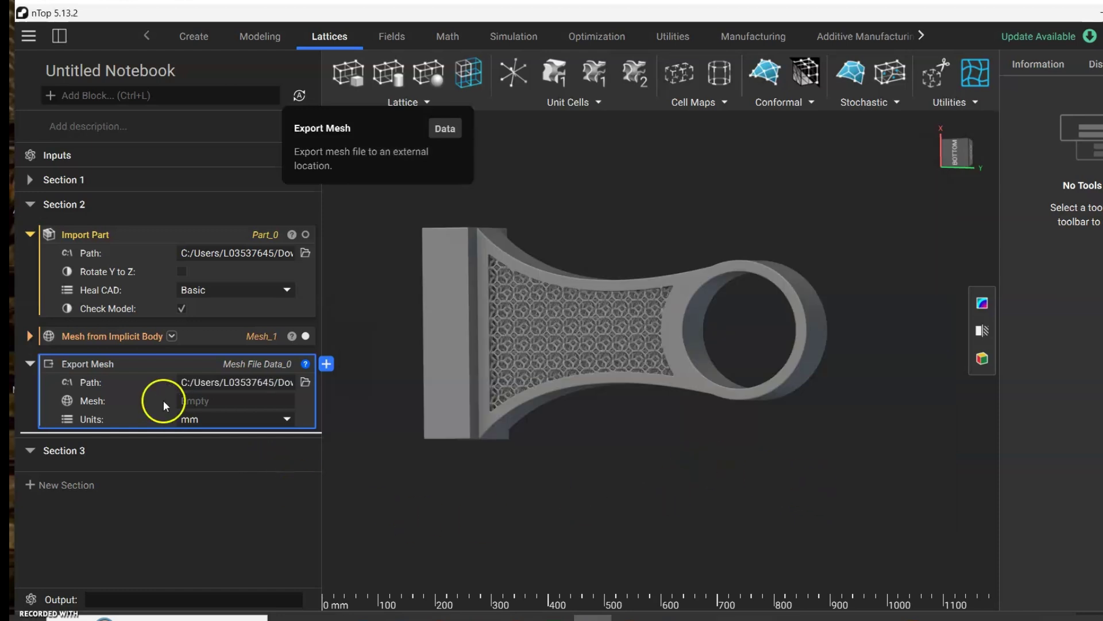
Step: Connect Mesh_1 to the Export Mesh block's Mesh input
{"action": "left_click_drag", "start_coordinate": [91, 336], "coordinate": [229, 401]}
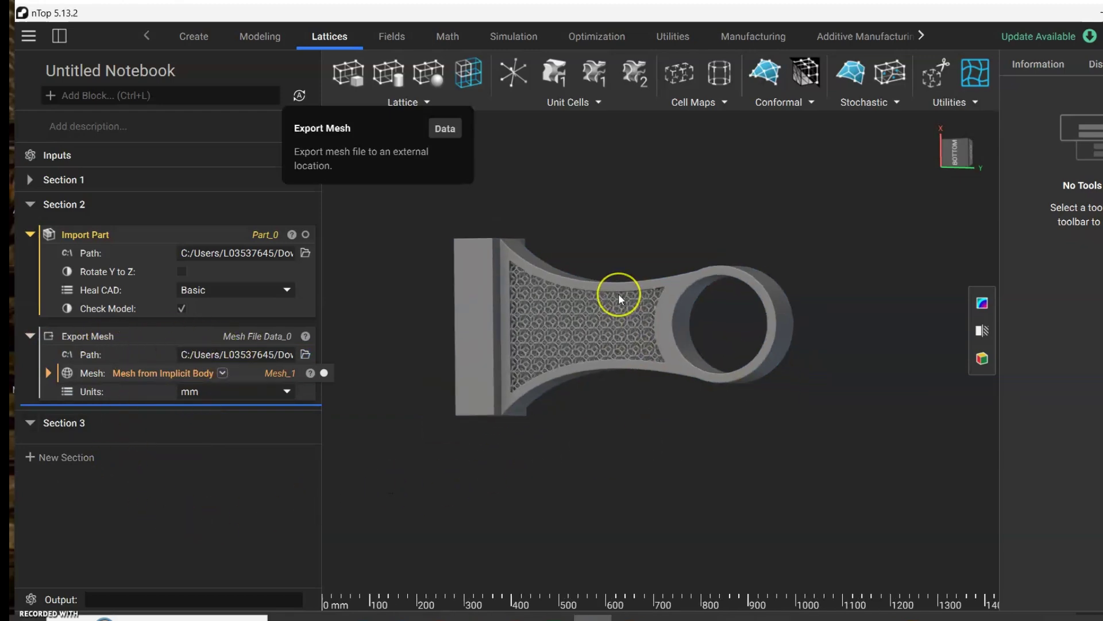
{"action": "scroll", "coordinate": [619, 294], "scroll_direction": "up", "scroll_amount": 5}
{"action": "scroll", "coordinate": [639, 266], "scroll_direction": "down", "scroll_amount": 5}
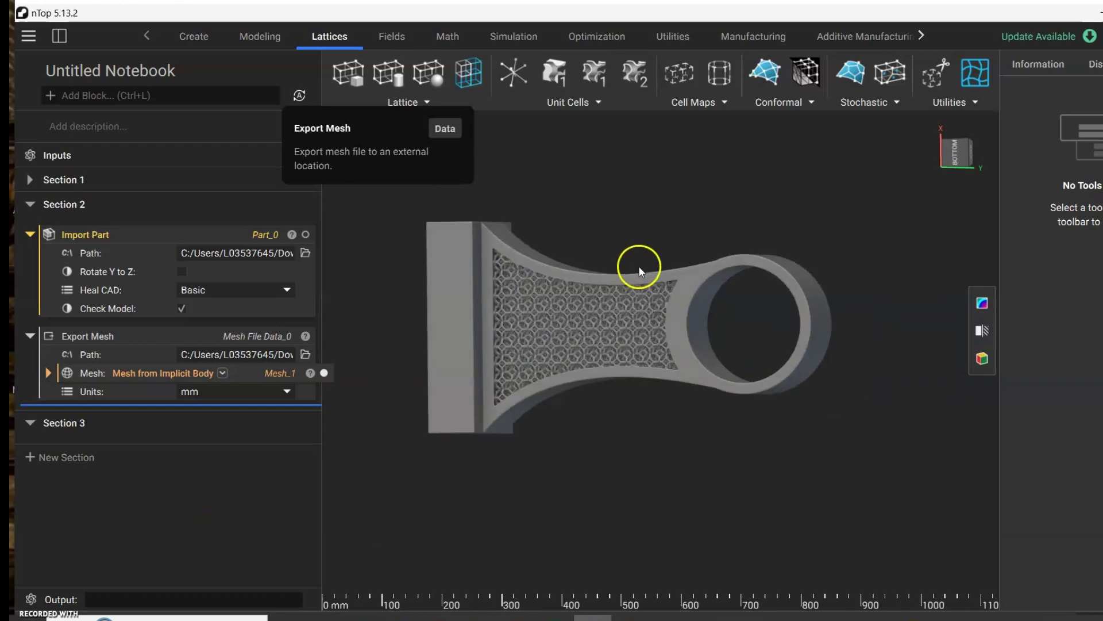